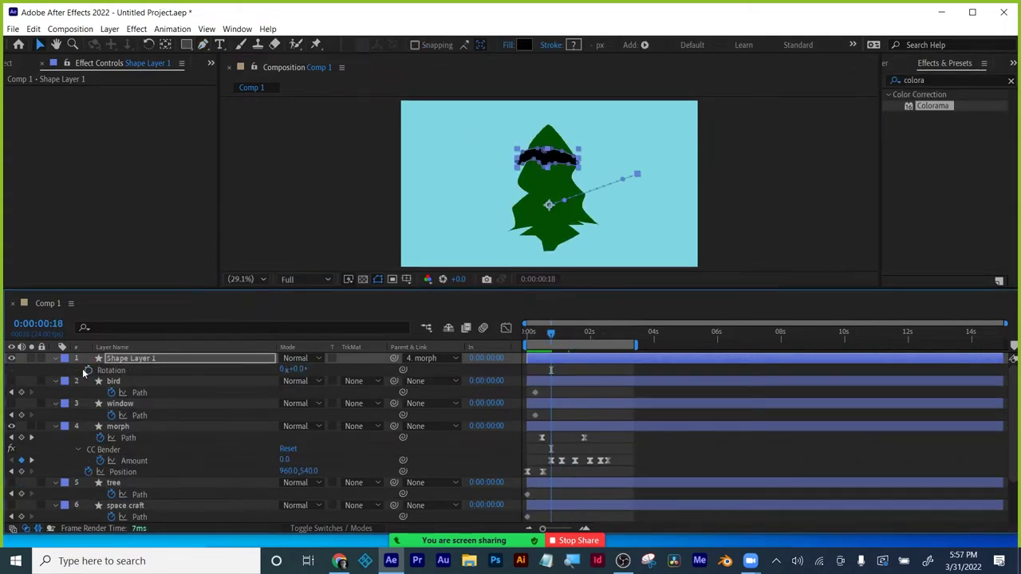
- Play and scrub through the finished morph animation and examine the layers' keyframes in the timeline
{"action": "key", "text": "u"}
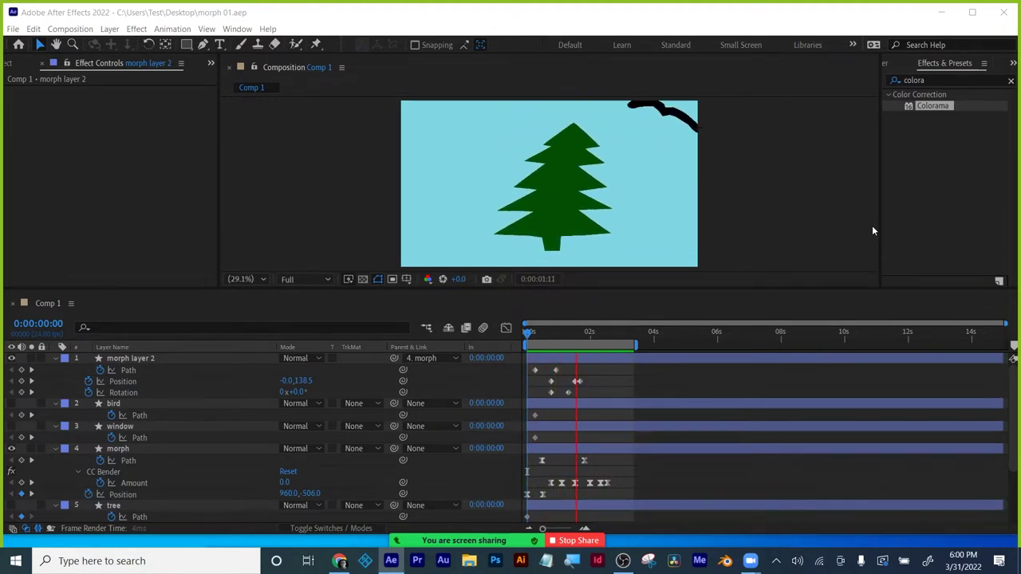
{"action": "left_click", "coordinate": [658, 380]}
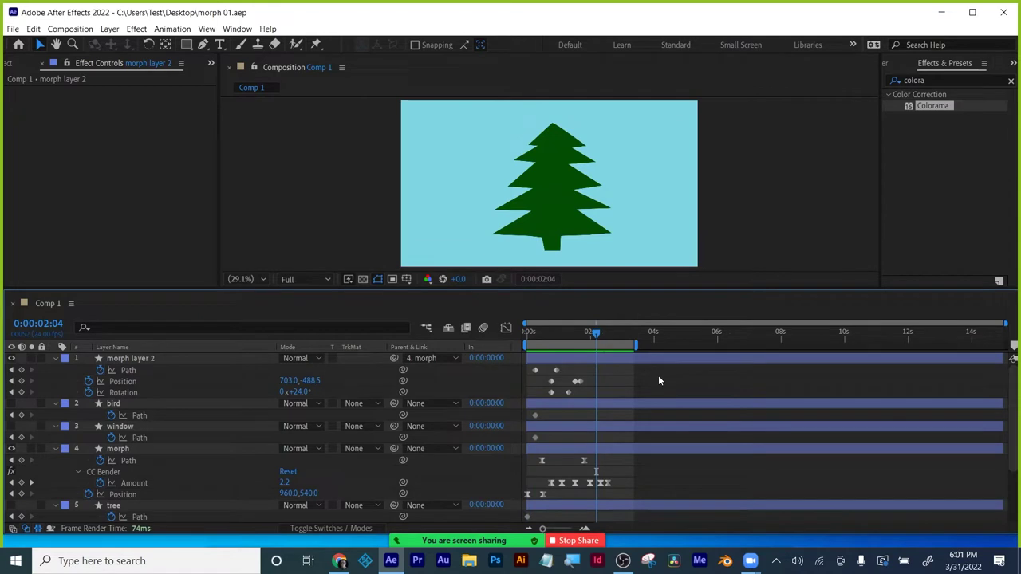
{"action": "left_click_drag", "start_coordinate": [596, 336], "coordinate": [547, 335]}
{"action": "left_click", "coordinate": [556, 184]}
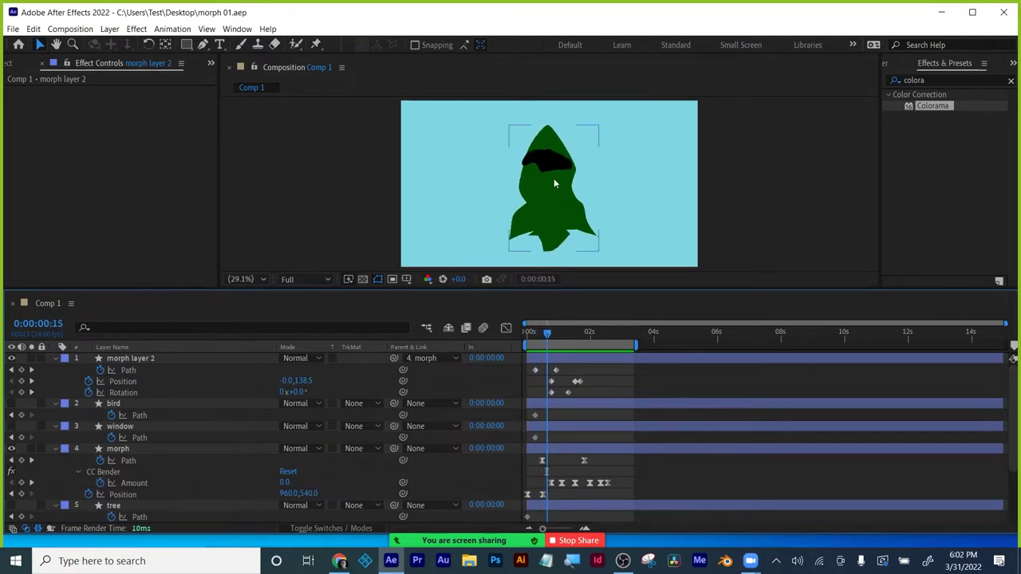
{"action": "left_click", "coordinate": [674, 243]}
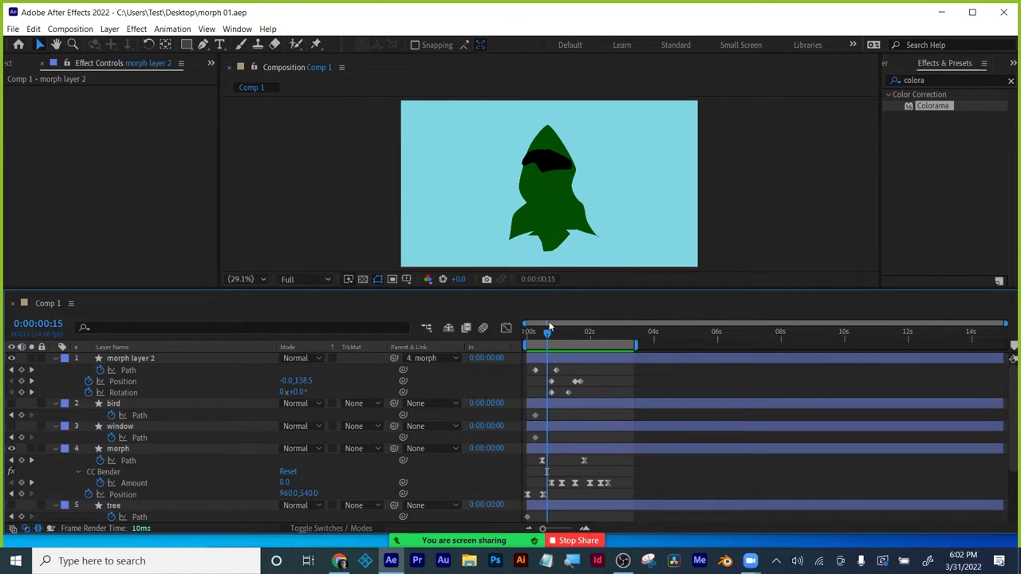
{"action": "left_click_drag", "start_coordinate": [547, 338], "coordinate": [603, 329]}
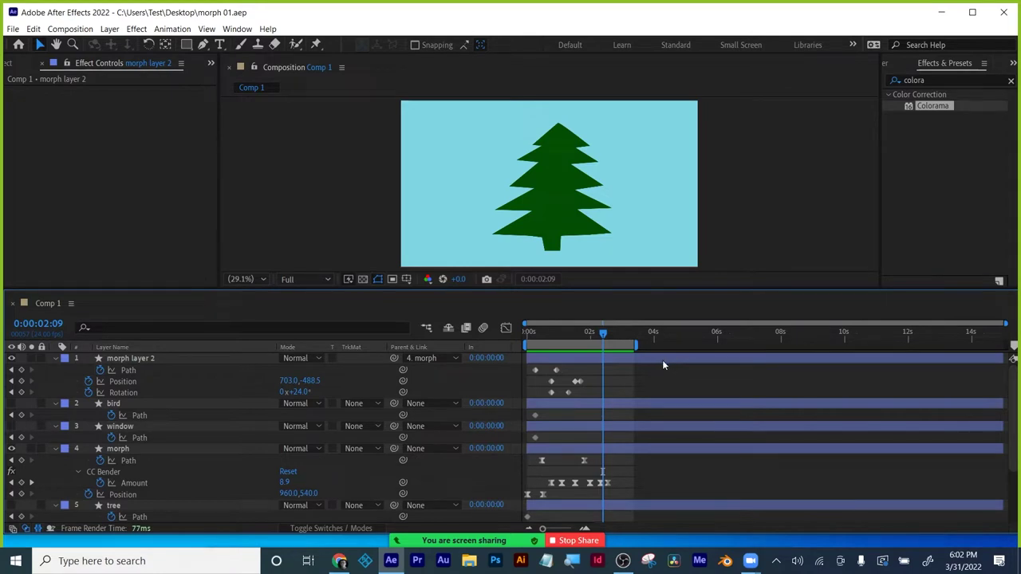
{"action": "left_click_drag", "start_coordinate": [594, 336], "coordinate": [512, 338]}
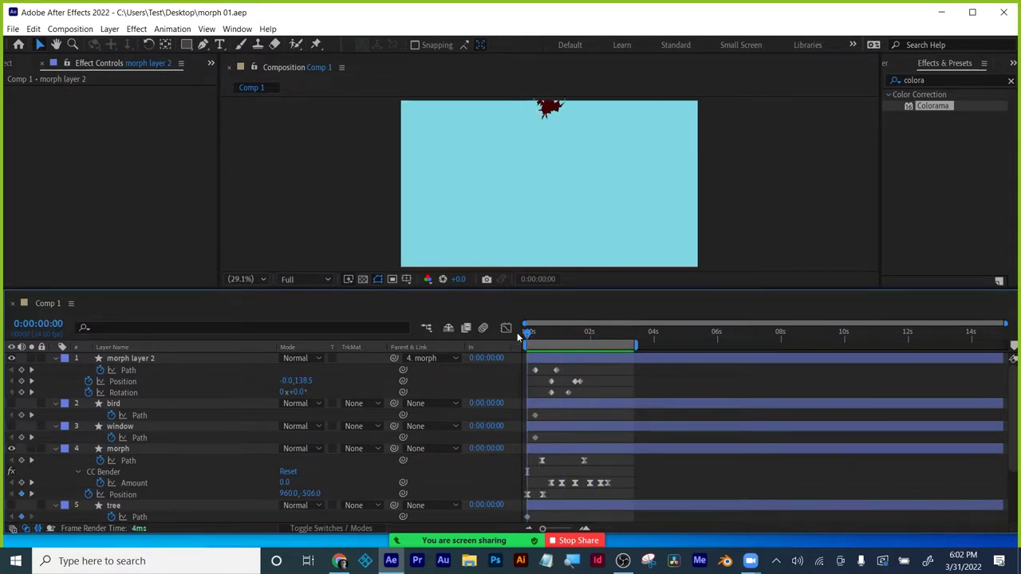
{"action": "key", "text": "space"}
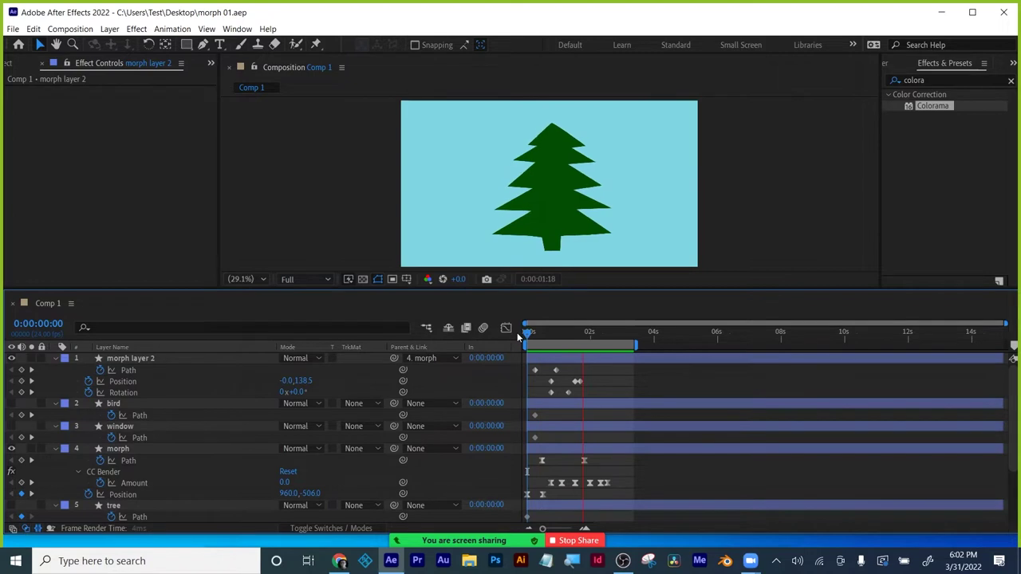
{"action": "key", "text": "space"}
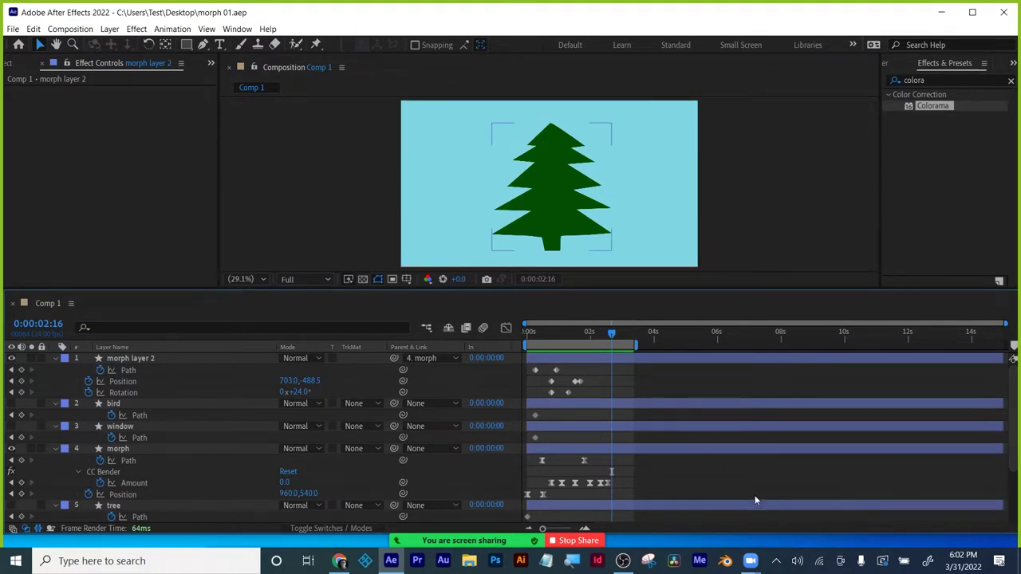
{"action": "scroll", "coordinate": [748, 465], "scroll_direction": "down", "scroll_amount": 2}
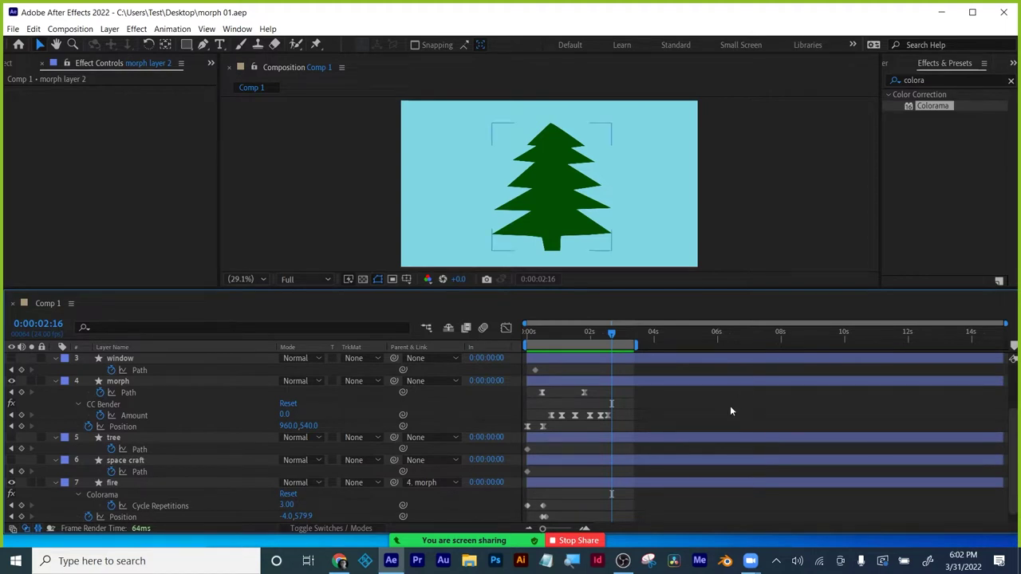
{"action": "scroll", "coordinate": [729, 410], "scroll_direction": "up", "scroll_amount": 2}
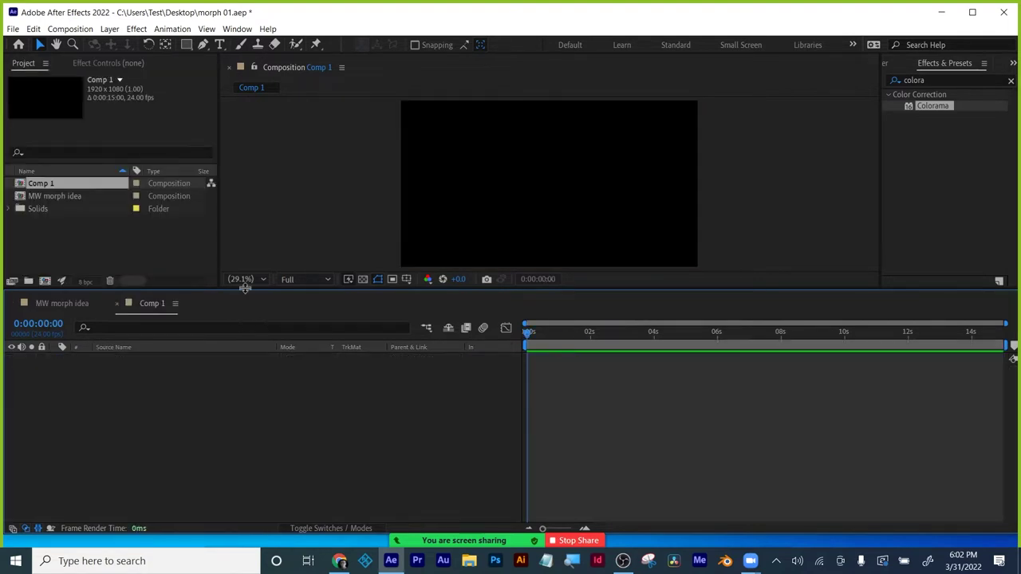
- Enlarge the composition view and set up the Pen tool with no fill and a solid white 29 px stroke
{"action": "left_click_drag", "start_coordinate": [244, 287], "coordinate": [251, 340]}
{"action": "left_click", "coordinate": [202, 45]}
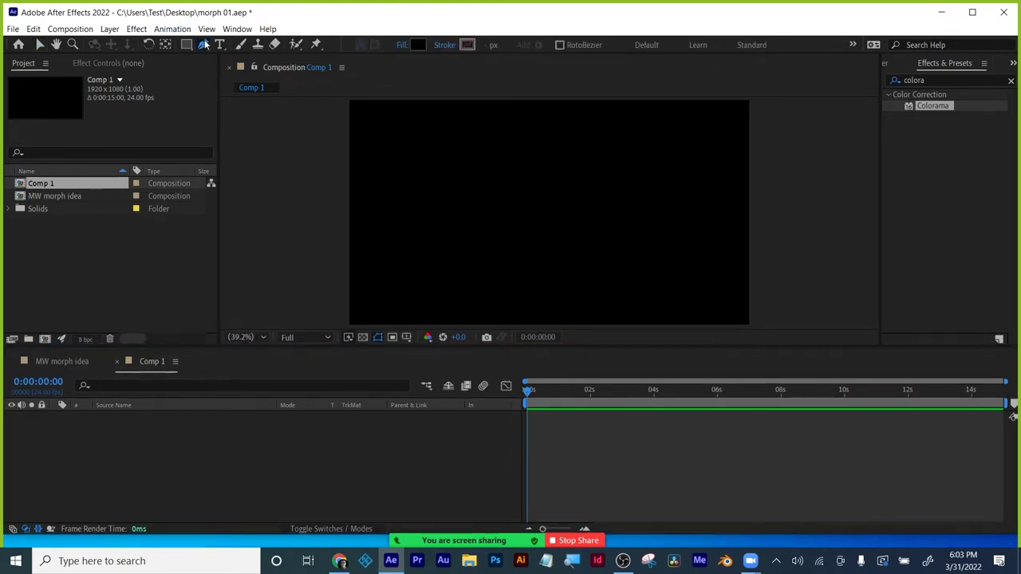
{"action": "left_click", "coordinate": [402, 45]}
{"action": "left_click", "coordinate": [441, 243]}
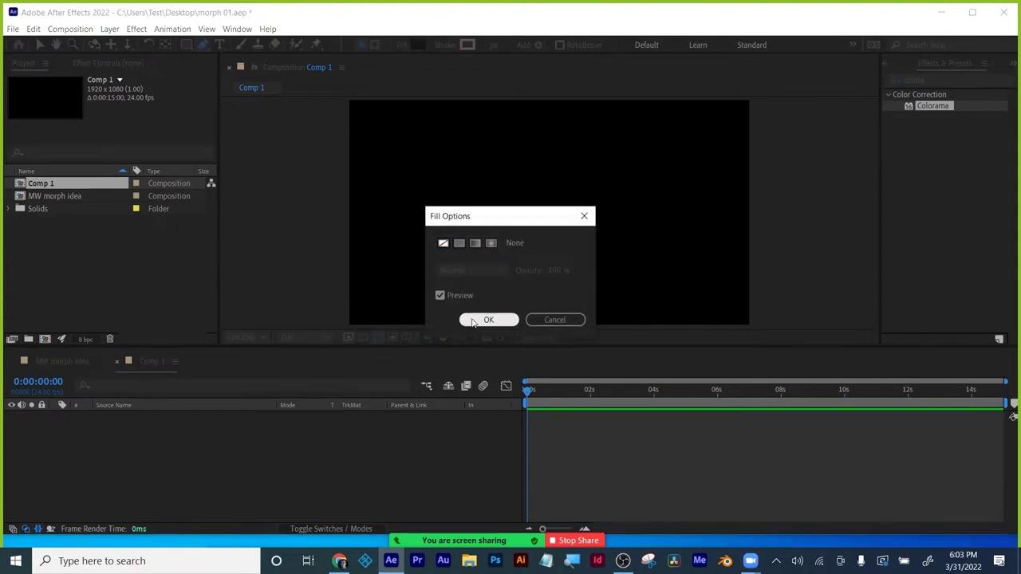
{"action": "left_click", "coordinate": [488, 320]}
{"action": "left_click", "coordinate": [444, 45]}
{"action": "left_click", "coordinate": [458, 243]}
{"action": "left_click", "coordinate": [478, 318]}
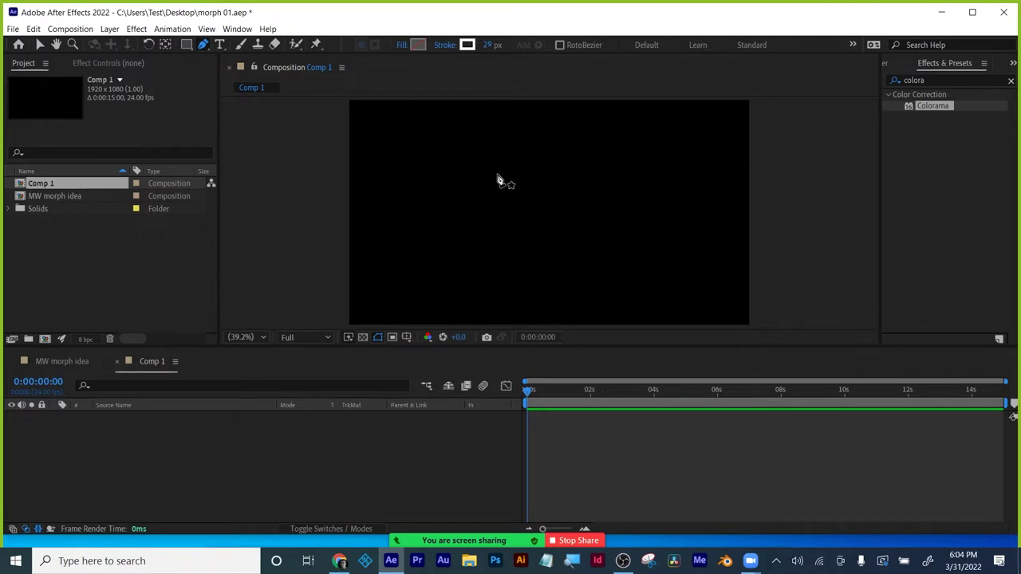
- Draw a closed spoon outline with the Pen tool, starting and ending at the lower-left corner of the handle
{"action": "left_click", "coordinate": [526, 294]}
{"action": "left_click", "coordinate": [545, 294]}
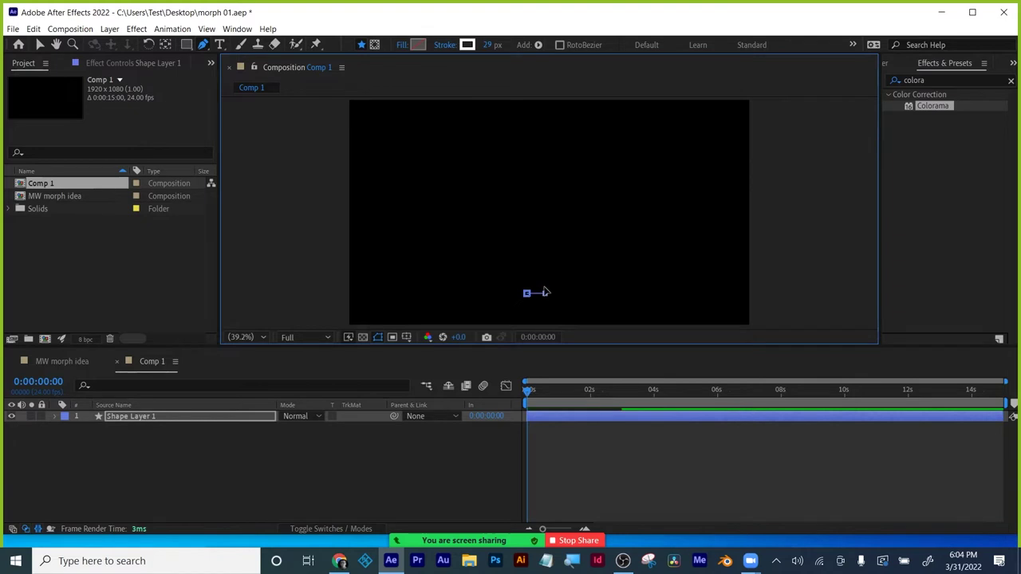
{"action": "left_click", "coordinate": [544, 200]}
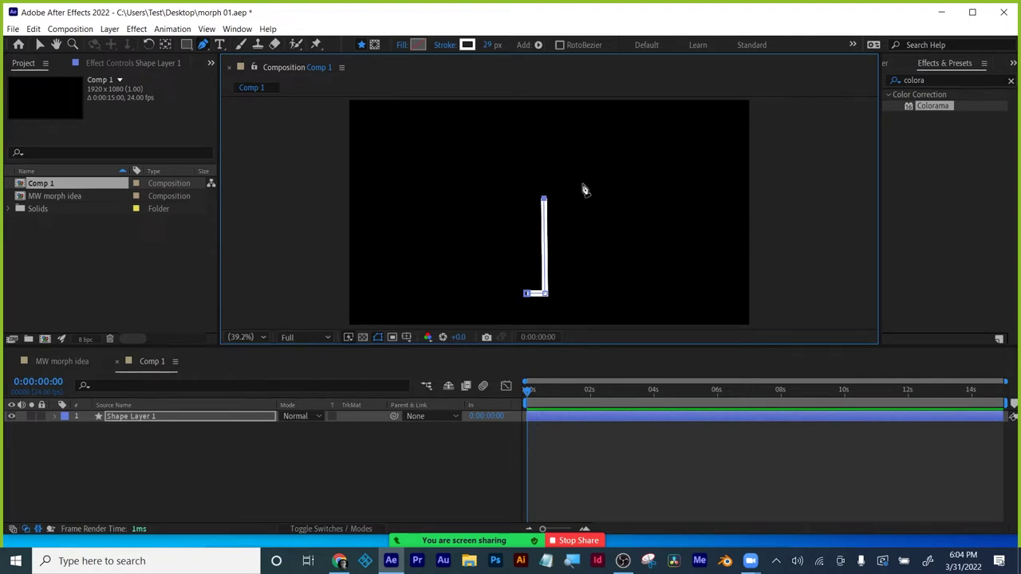
{"action": "left_click_drag", "start_coordinate": [529, 122], "coordinate": [508, 122]}
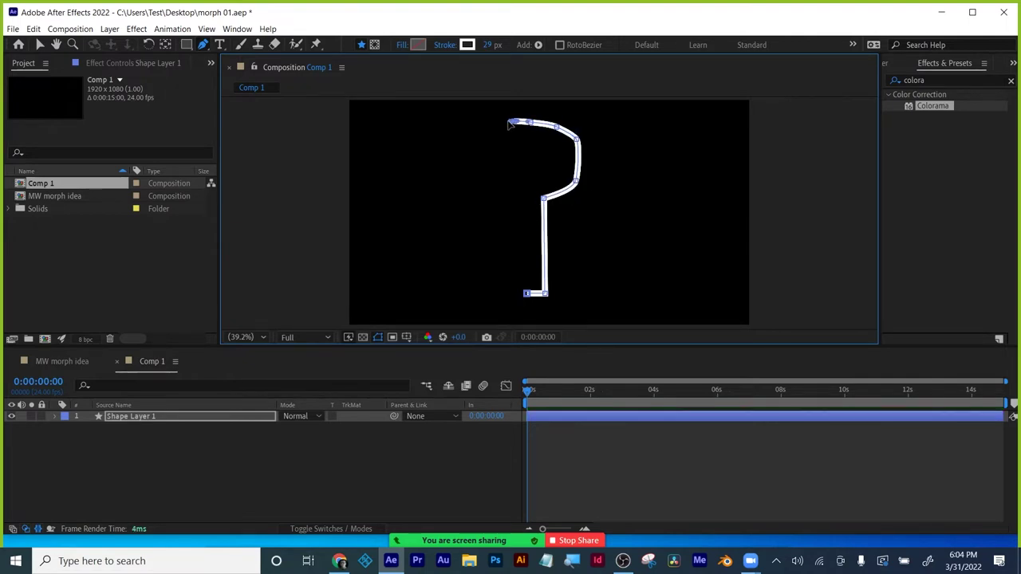
{"action": "left_click", "coordinate": [486, 125]}
{"action": "left_click_drag", "start_coordinate": [465, 152], "coordinate": [515, 193]}
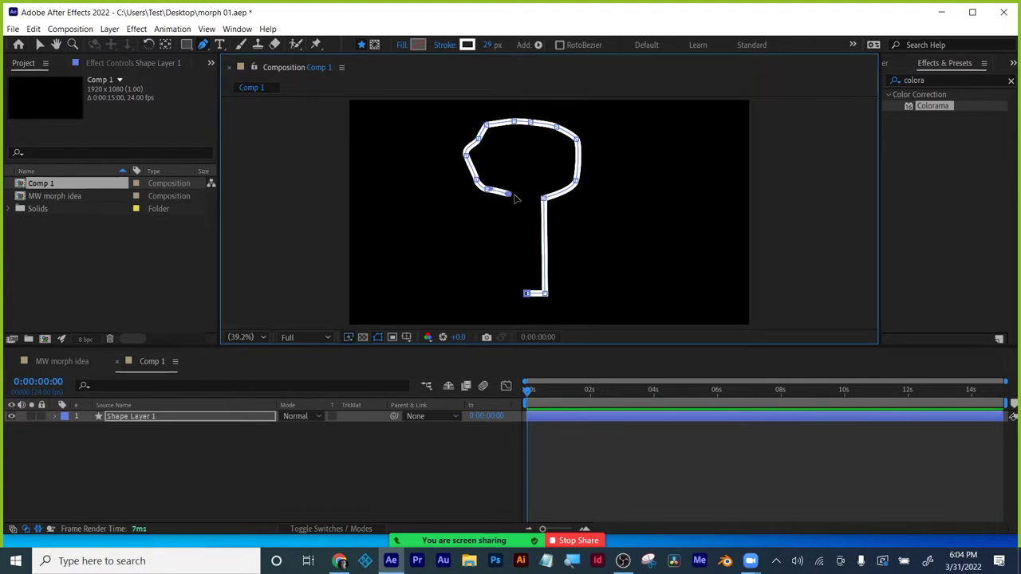
{"action": "left_click", "coordinate": [526, 295]}
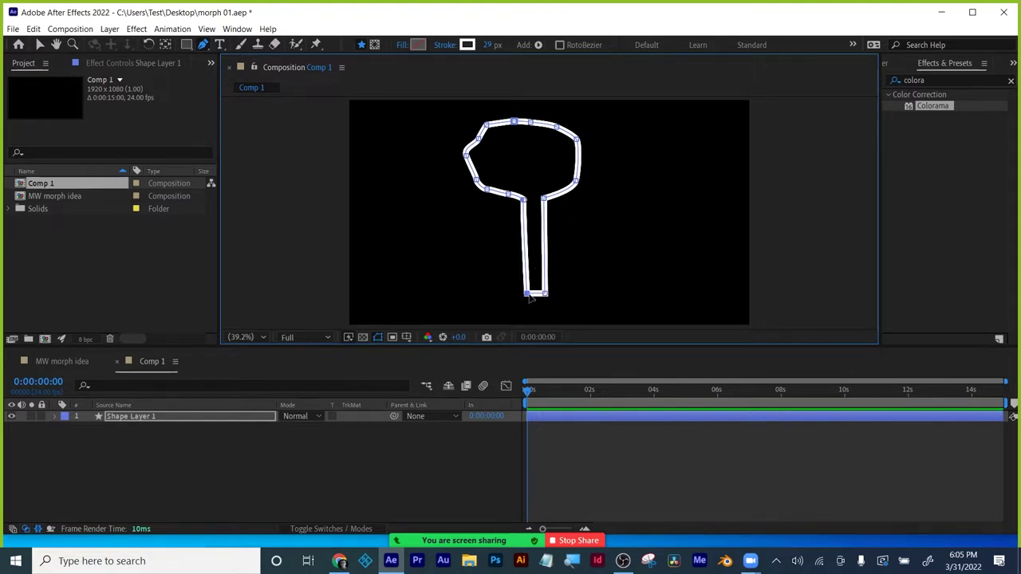
- Set the lower-left corner of the spoon's handle as the first vertex of the path
{"action": "right_click", "coordinate": [528, 296]}
{"action": "mouse_move", "coordinate": [599, 231]}
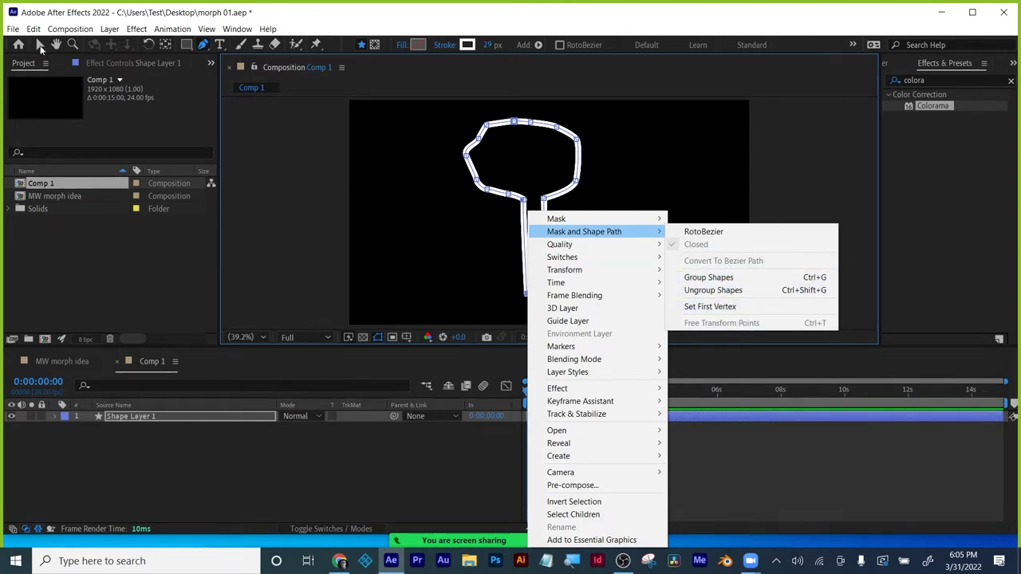
{"action": "left_click", "coordinate": [41, 46]}
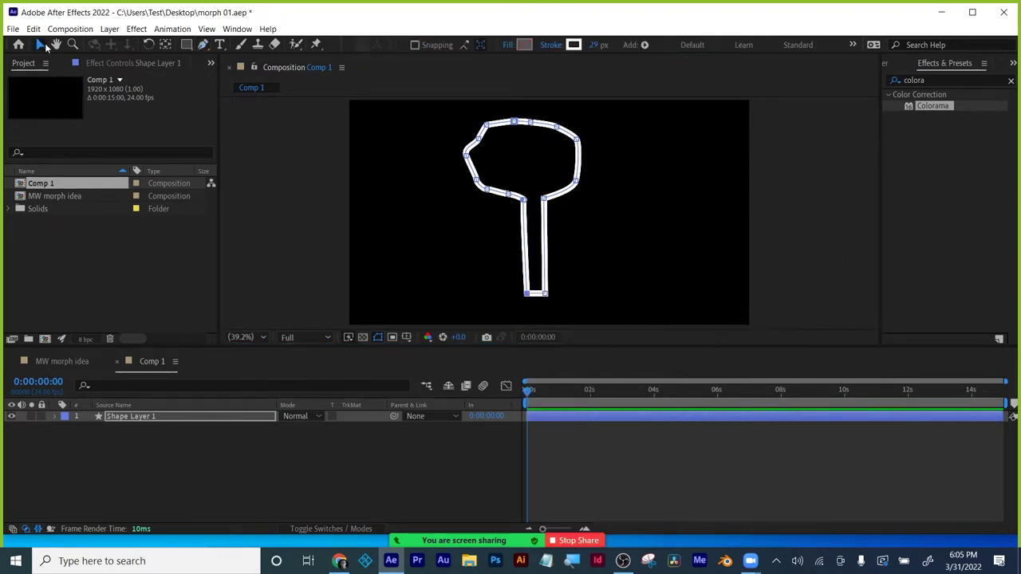
{"action": "right_click", "coordinate": [526, 296]}
{"action": "mouse_move", "coordinate": [583, 236]}
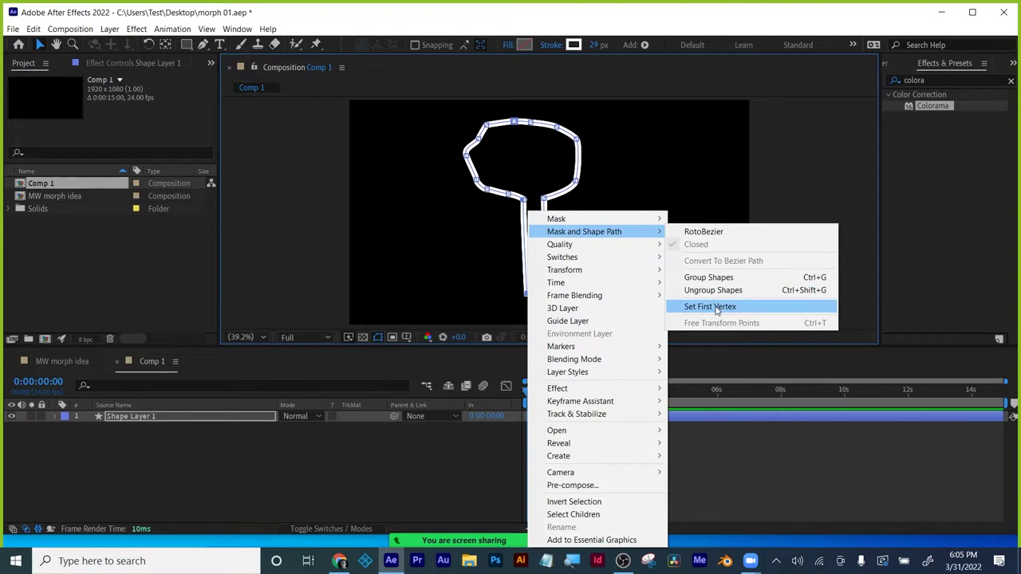
{"action": "left_click", "coordinate": [715, 308]}
- Reshape the left side of the spoon's bowl by moving its vertices inward, leaving a rounder outline
{"action": "left_click", "coordinate": [41, 44]}
{"action": "left_click", "coordinate": [465, 150]}
{"action": "left_click_drag", "start_coordinate": [465, 150], "coordinate": [480, 172]}
{"action": "left_click_drag", "start_coordinate": [448, 110], "coordinate": [503, 223]}
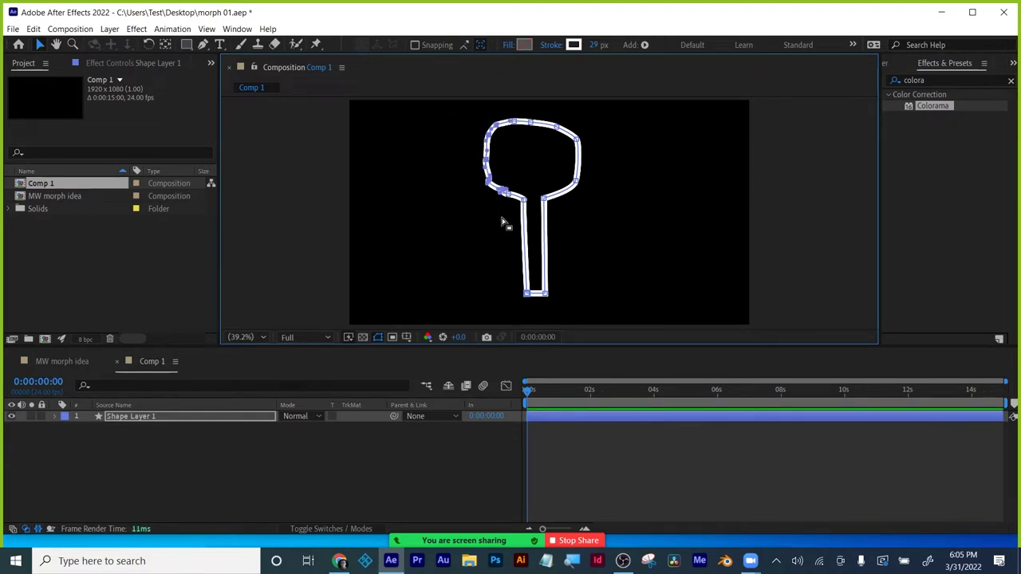
{"action": "left_click", "coordinate": [468, 465]}
- Reveal the Path property of the spoon's shape layer and add a path keyframe at 0:00:00:00
{"action": "left_click", "coordinate": [133, 416]}
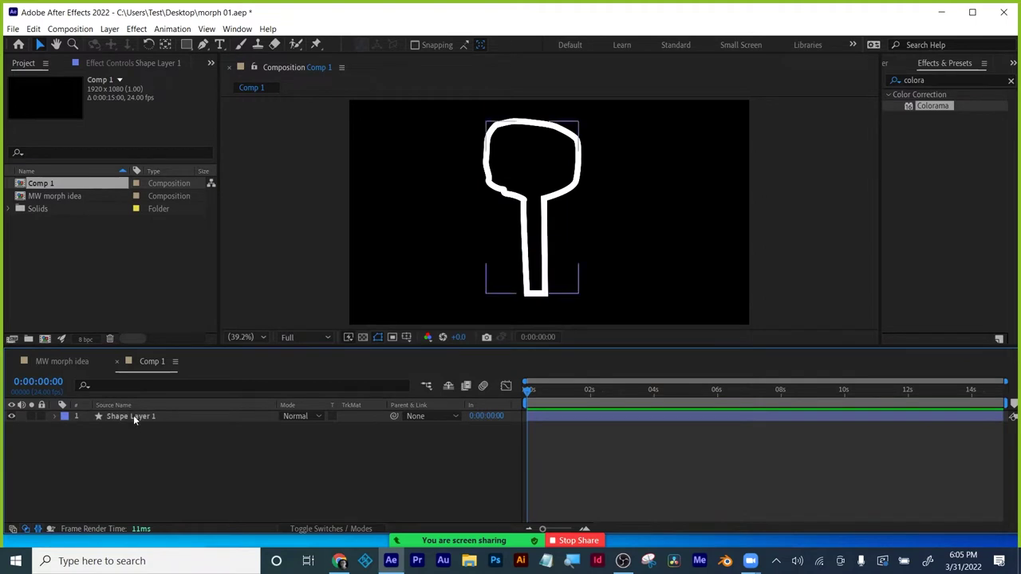
{"action": "left_click", "coordinate": [54, 416]}
{"action": "left_click", "coordinate": [63, 428]}
{"action": "left_click", "coordinate": [77, 440]}
{"action": "left_click", "coordinate": [89, 451]}
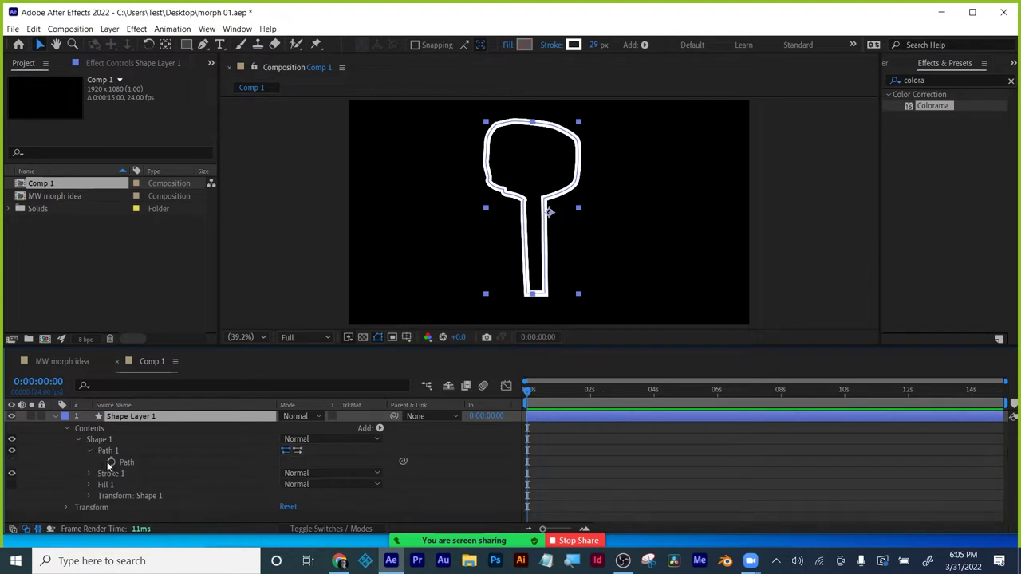
{"action": "left_click", "coordinate": [111, 462]}
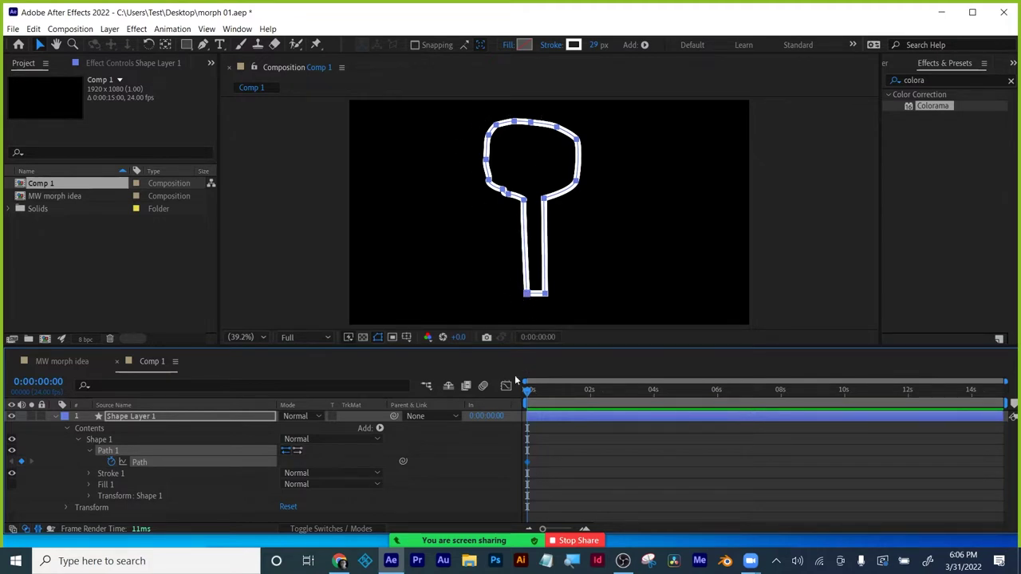
- Collapse the shape layer, rename it "spoon" and deselect it
{"action": "left_click", "coordinate": [54, 416]}
{"action": "left_click", "coordinate": [148, 415]}
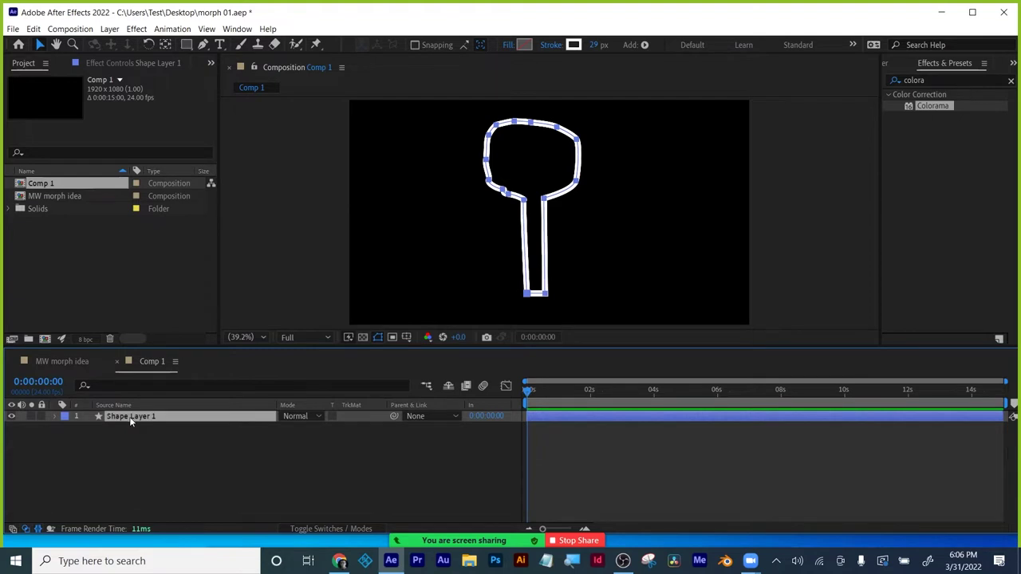
{"action": "key", "text": "Return"}
{"action": "type", "text": "spoo"}
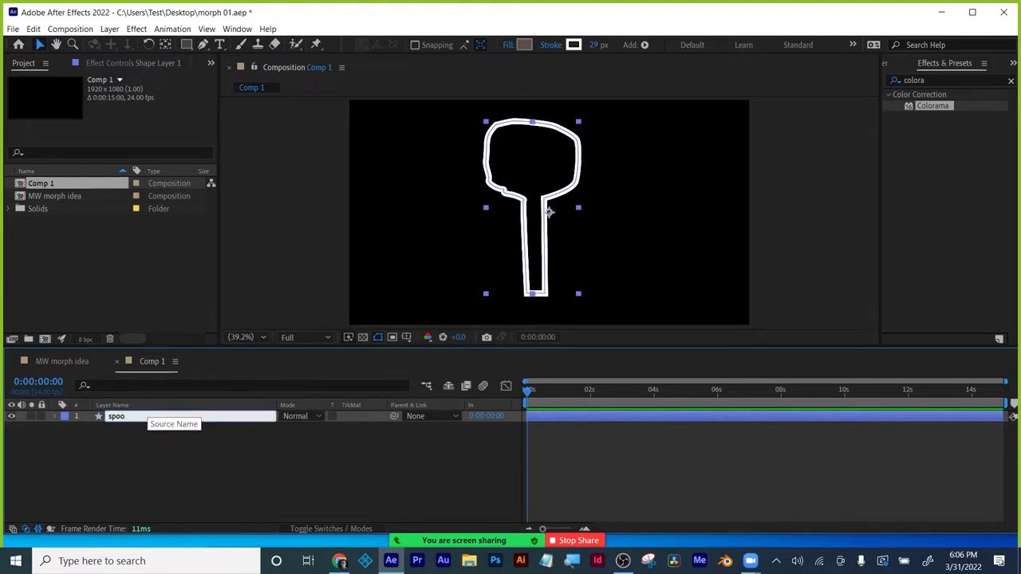
{"action": "type", "text": "n"}
{"action": "key", "text": "Return"}
{"action": "left_click", "coordinate": [158, 450]}
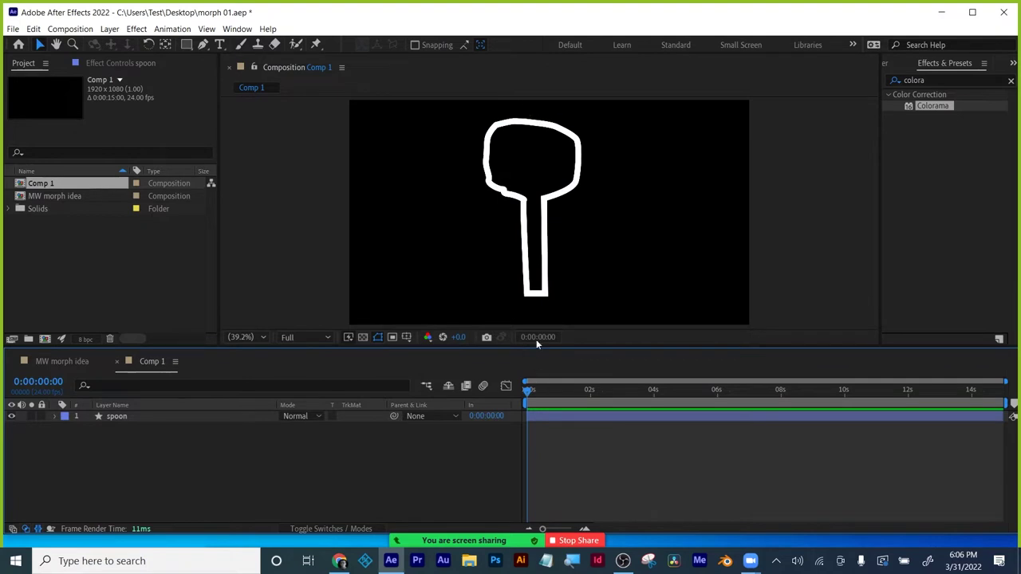
- Draw a closed fork outline with tines over the spoon on a new shape layer, starting at the handle's lower-left corner
{"action": "left_click", "coordinate": [203, 46]}
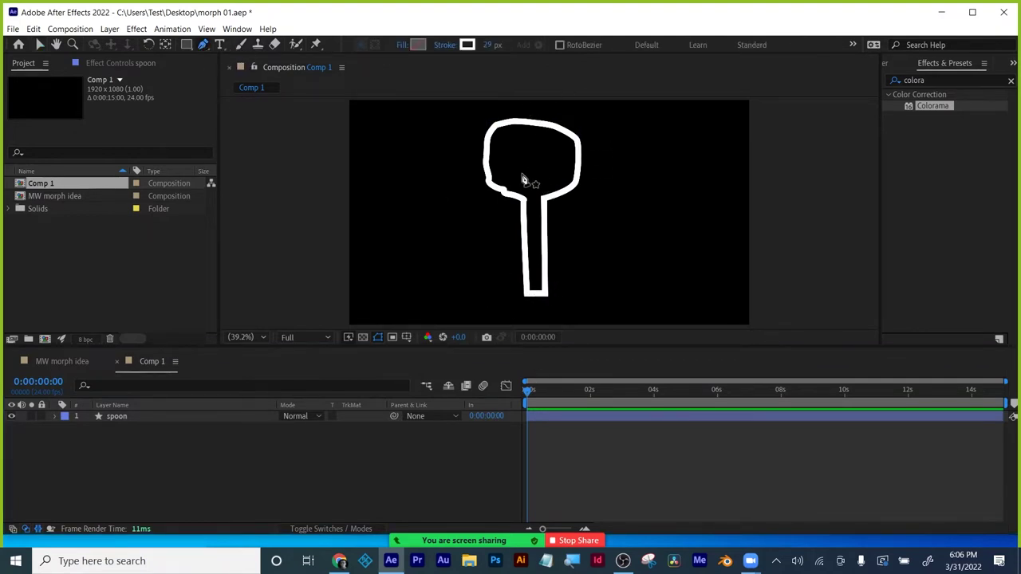
{"action": "left_click", "coordinate": [527, 296]}
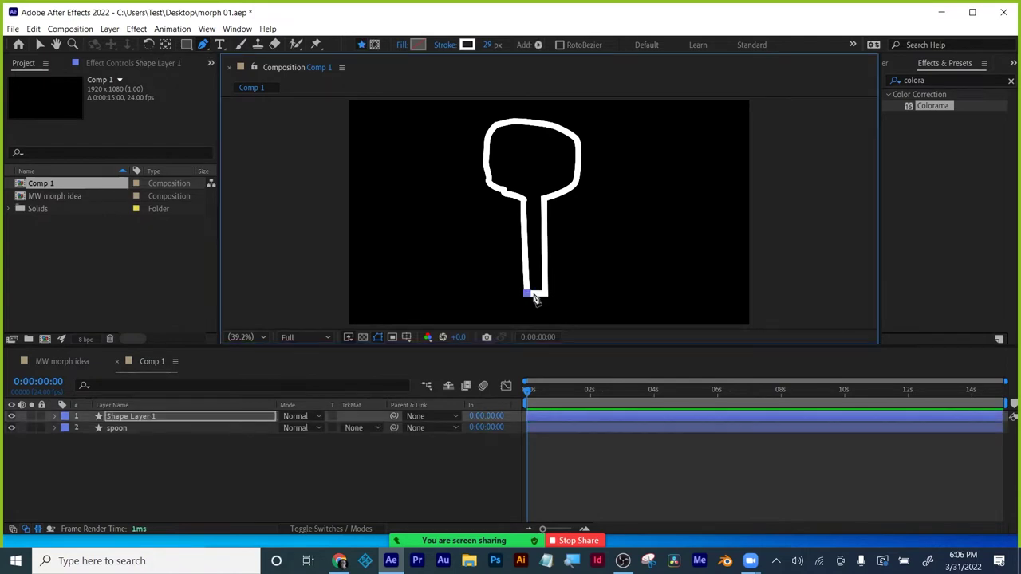
{"action": "left_click", "coordinate": [545, 293]}
{"action": "left_click", "coordinate": [545, 196]}
{"action": "left_click", "coordinate": [578, 183]}
{"action": "left_click", "coordinate": [578, 142]}
{"action": "left_click", "coordinate": [564, 131]}
{"action": "left_click", "coordinate": [563, 167]}
{"action": "left_click", "coordinate": [556, 128]}
{"action": "left_click", "coordinate": [548, 169]}
{"action": "left_click", "coordinate": [544, 123]}
{"action": "left_click", "coordinate": [533, 169]}
{"action": "left_click", "coordinate": [521, 120]}
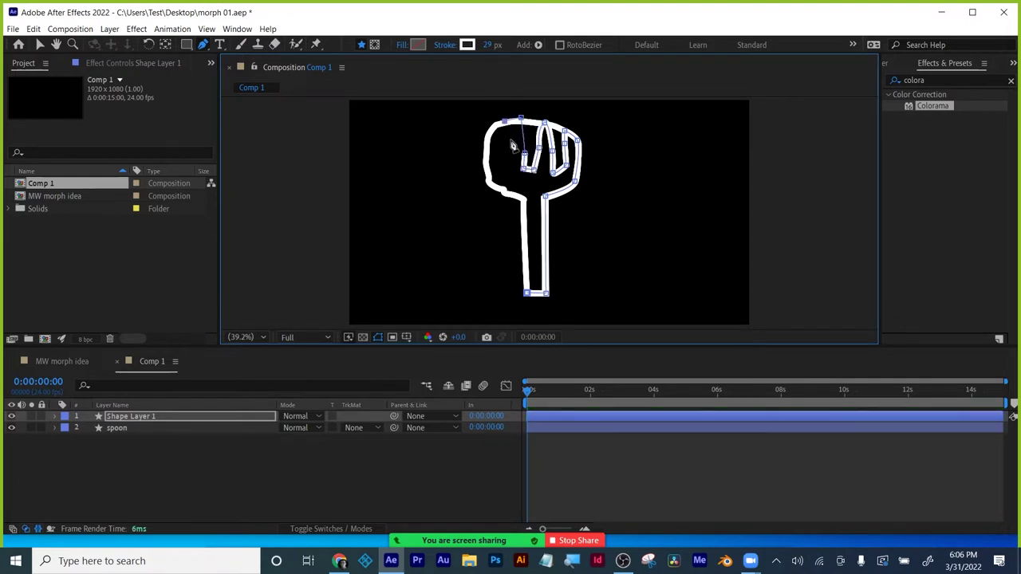
{"action": "left_click", "coordinate": [504, 161]}
{"action": "left_click", "coordinate": [491, 126]}
{"action": "left_click", "coordinate": [485, 172]}
{"action": "left_click", "coordinate": [499, 195]}
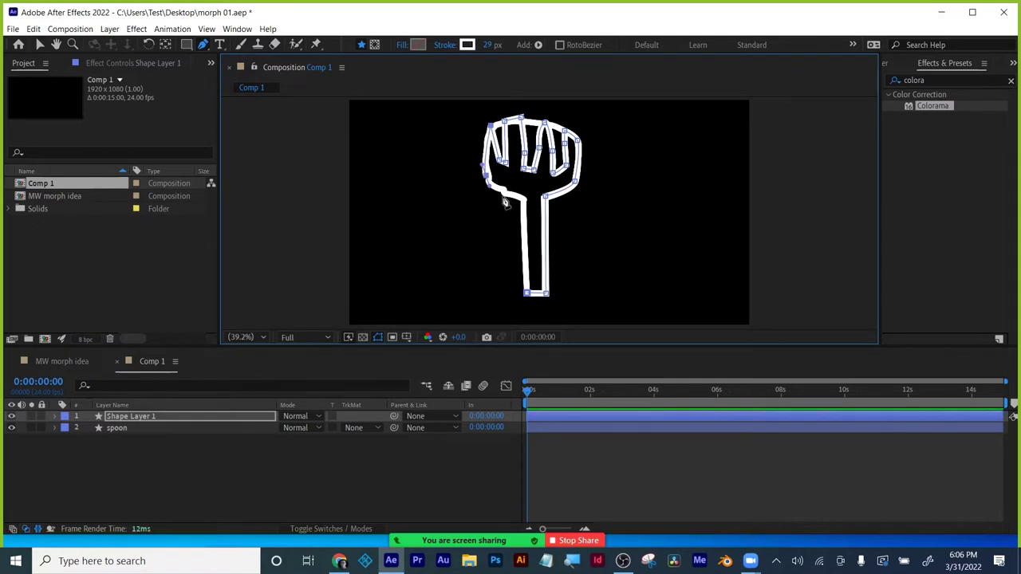
{"action": "left_click", "coordinate": [520, 197]}
{"action": "left_click", "coordinate": [526, 293]}
- Rename the new shape layer "fork" and hide the spoon layer
{"action": "key", "text": "Return"}
{"action": "type", "text": "fork"}
{"action": "key", "text": "Return"}
{"action": "left_click", "coordinate": [11, 428]}
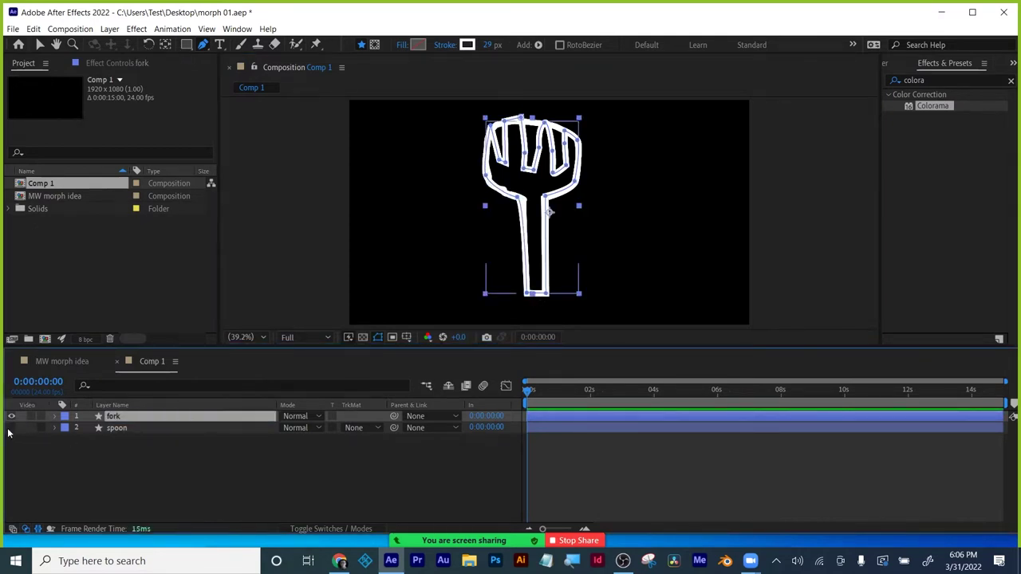
- Reveal the Path property of the shape on the fork layer
{"action": "left_click", "coordinate": [56, 416]}
{"action": "left_click", "coordinate": [68, 428]}
{"action": "left_click", "coordinate": [78, 439]}
{"action": "left_click", "coordinate": [95, 450]}
{"action": "left_click", "coordinate": [94, 449]}
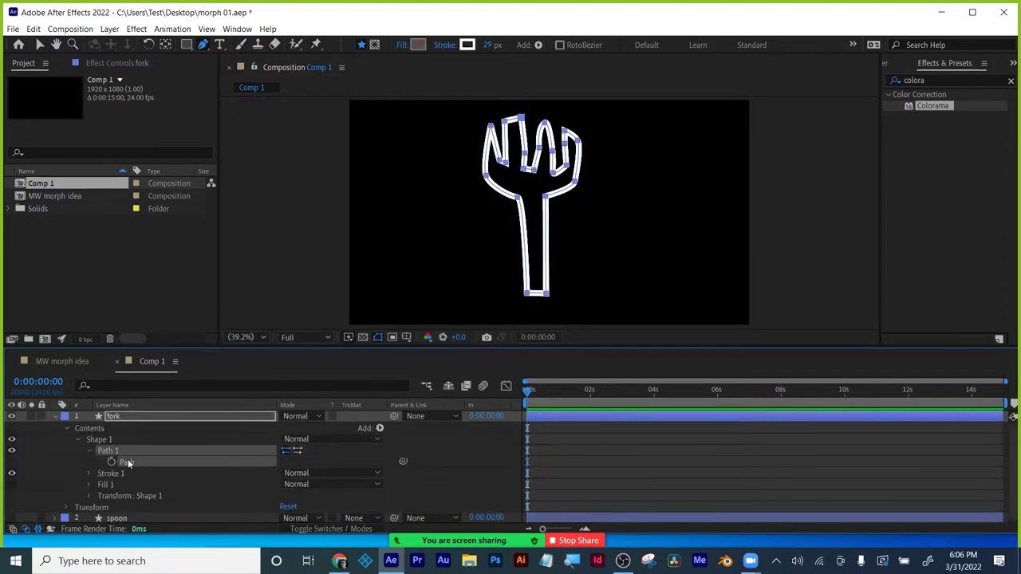
- Set the lower-left corner of the fork's handle as the first vertex of its path
{"action": "left_click", "coordinate": [38, 46]}
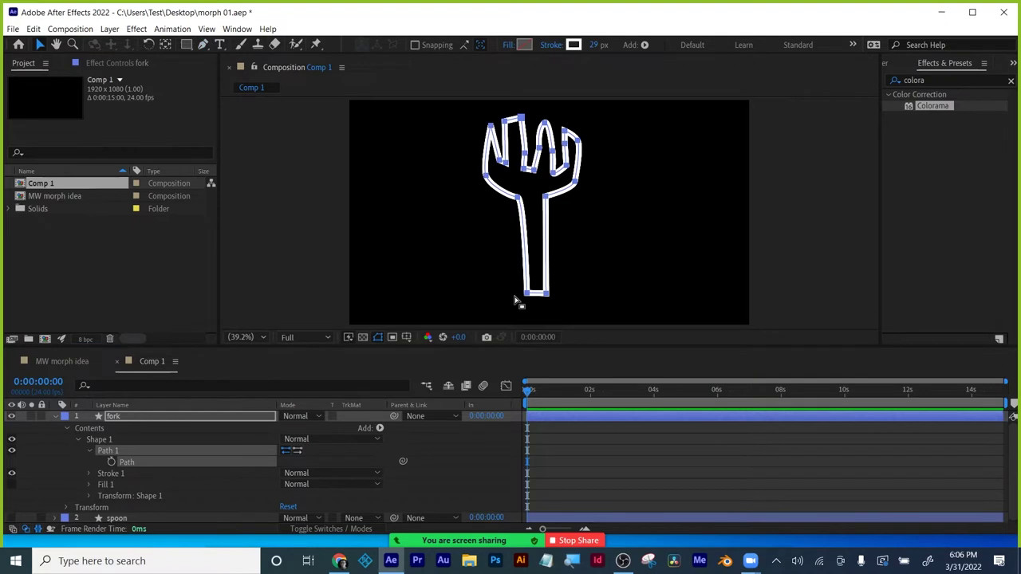
{"action": "left_click", "coordinate": [529, 296]}
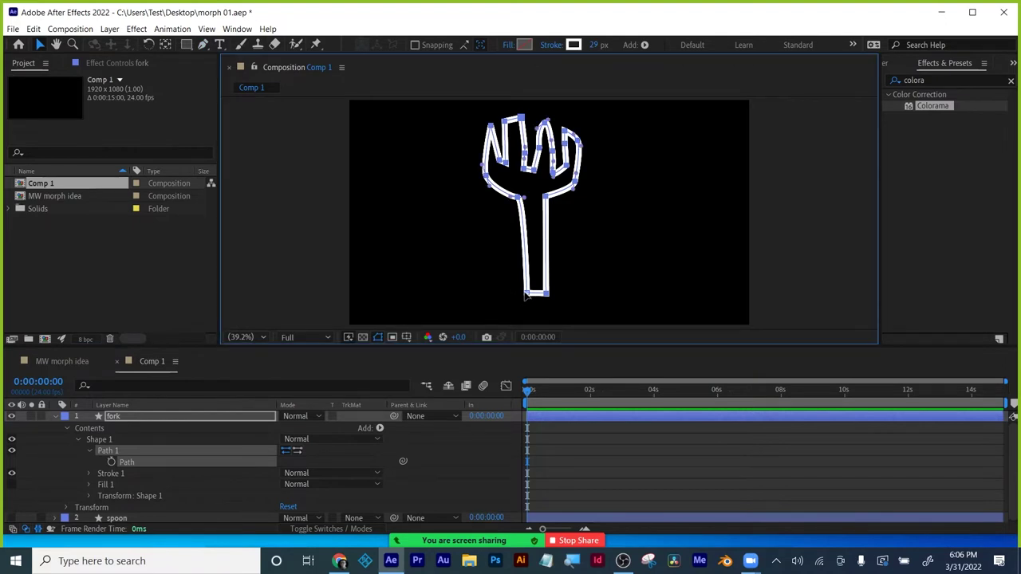
{"action": "left_click", "coordinate": [531, 295]}
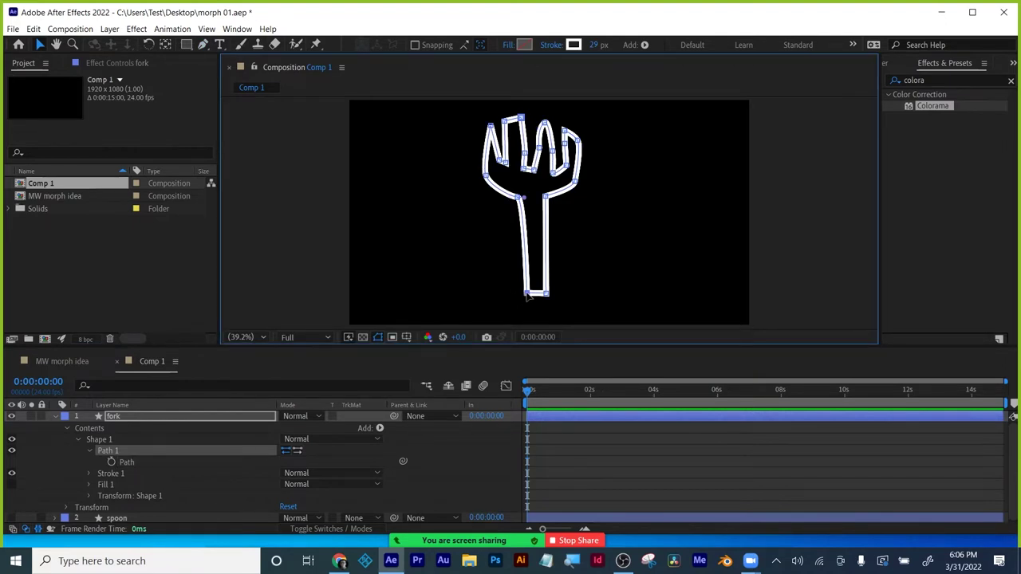
{"action": "right_click", "coordinate": [528, 294]}
{"action": "mouse_move", "coordinate": [595, 235]}
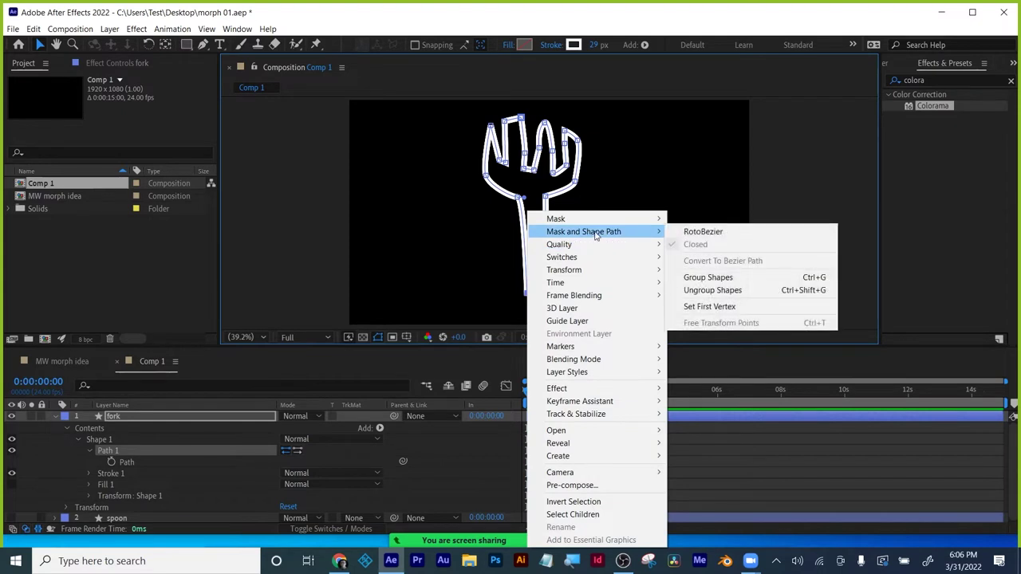
{"action": "left_click", "coordinate": [725, 308]}
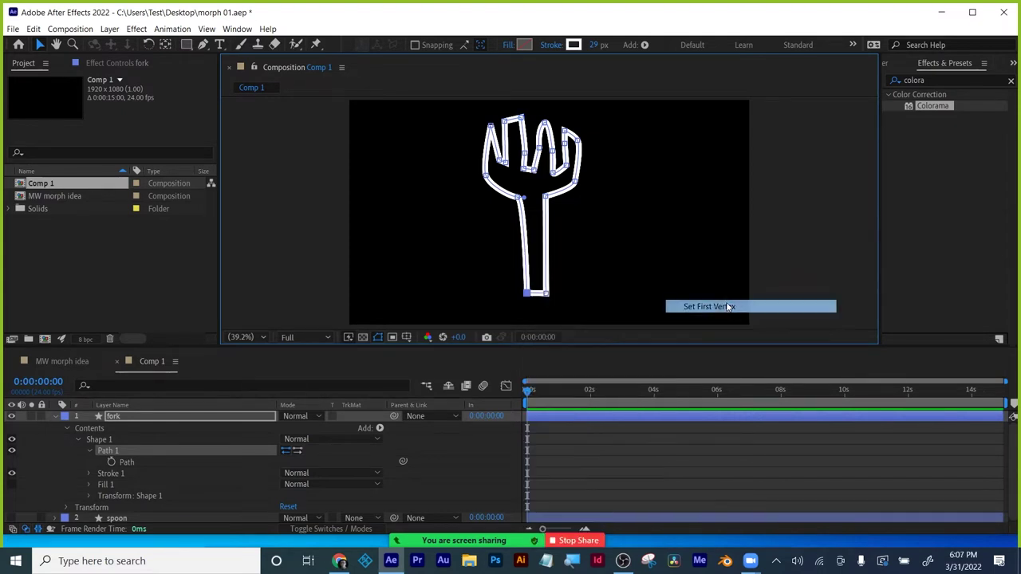
- Add a path keyframe at 0:00:00:00 on the fork layer and show only the keyframed properties of both layers
{"action": "left_click", "coordinate": [112, 462]}
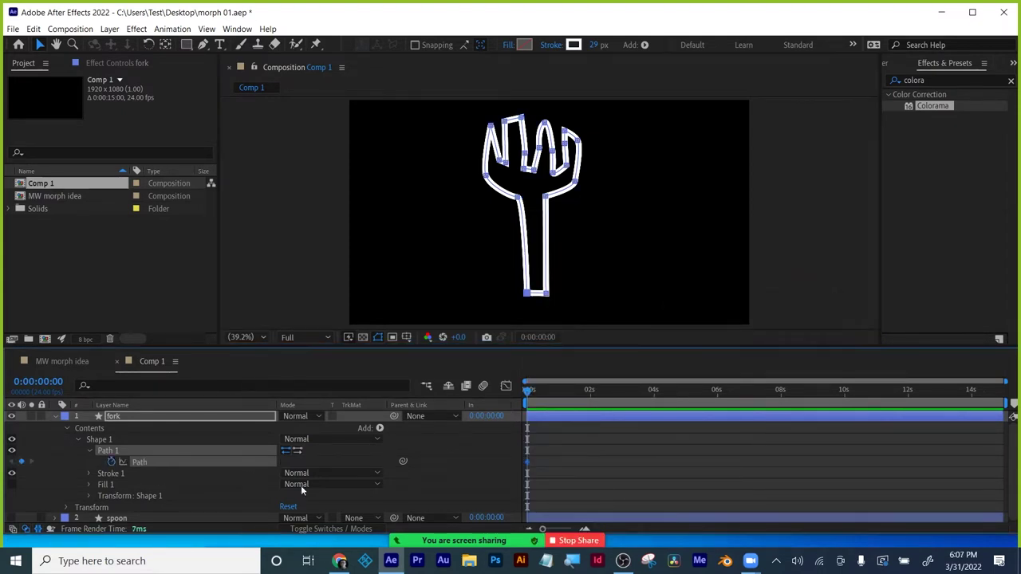
{"action": "left_click", "coordinate": [594, 451]}
{"action": "key", "text": "u"}
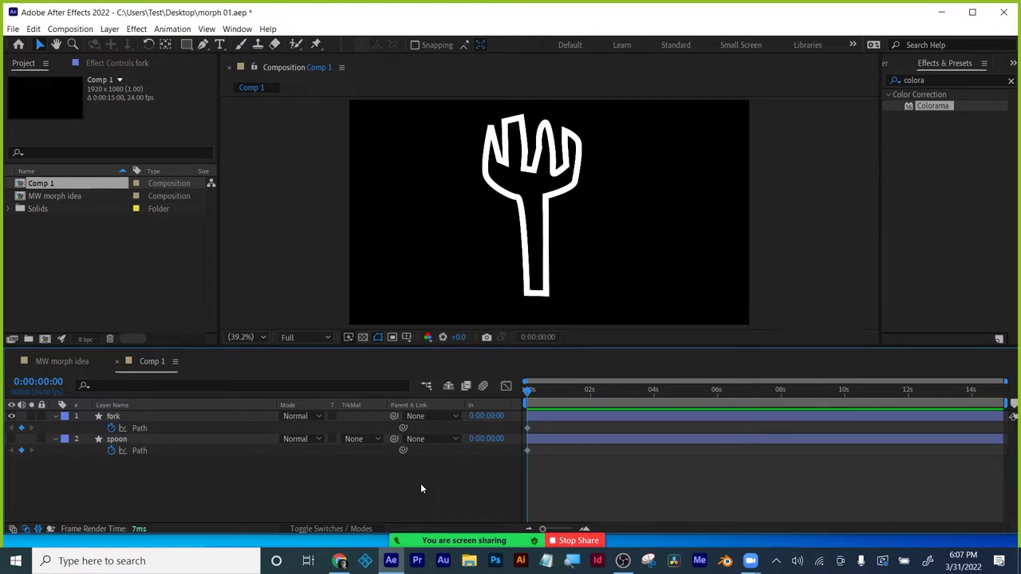
- Show the spoon layer and toggle the fork layer's visibility repeatedly to compare the two outlines
{"action": "left_click", "coordinate": [12, 441]}
{"action": "left_click", "coordinate": [12, 416]}
{"action": "left_click", "coordinate": [12, 416]}
{"action": "left_click", "coordinate": [12, 416]}
{"action": "left_click", "coordinate": [12, 416]}
{"action": "left_click", "coordinate": [12, 417]}
{"action": "left_click", "coordinate": [12, 416]}
{"action": "left_click", "coordinate": [12, 416]}
{"action": "left_click", "coordinate": [12, 416]}
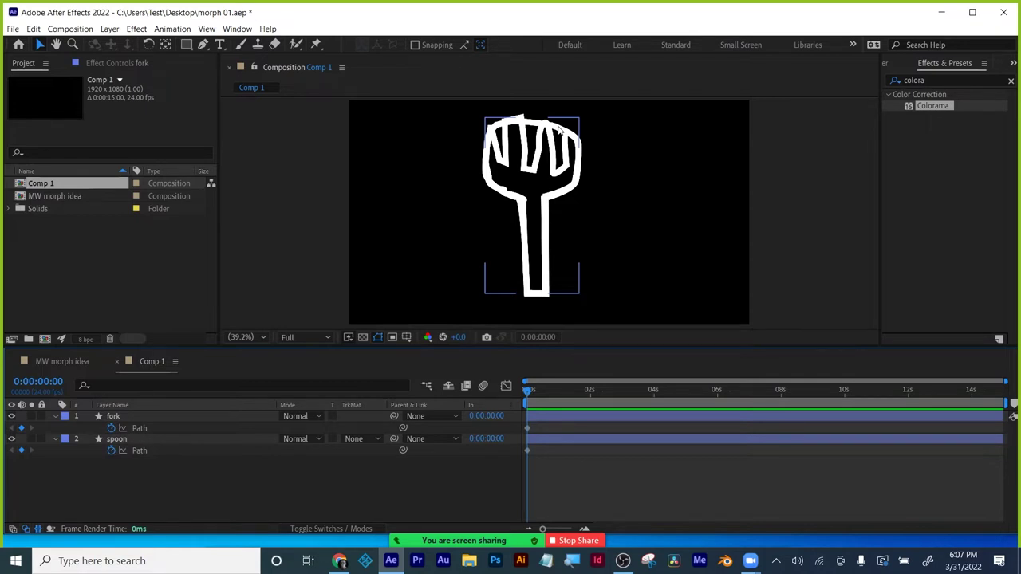
- Create a new empty shape layer above the fork and spoon layers
{"action": "left_click", "coordinate": [109, 29]}
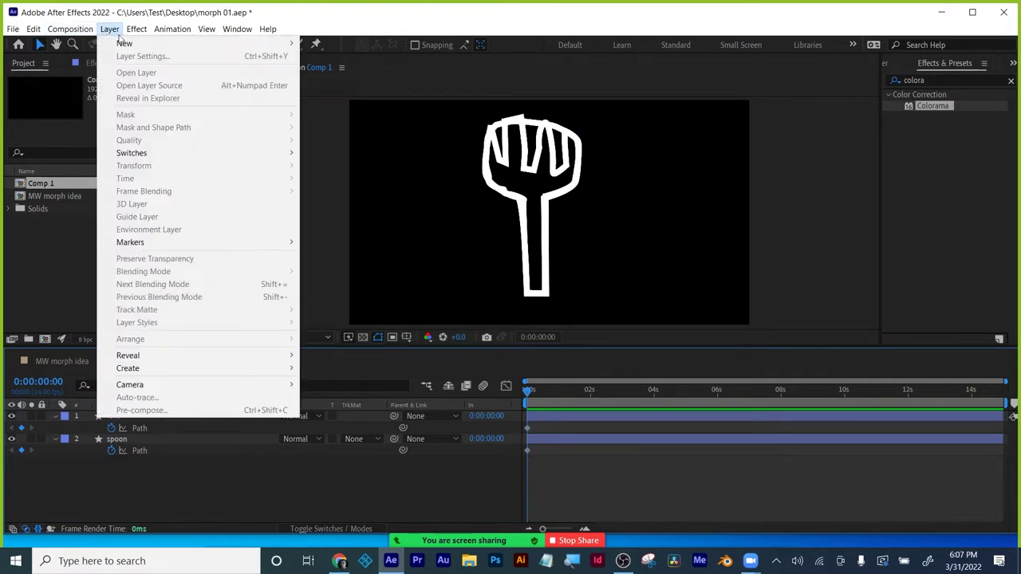
{"action": "mouse_move", "coordinate": [122, 43]}
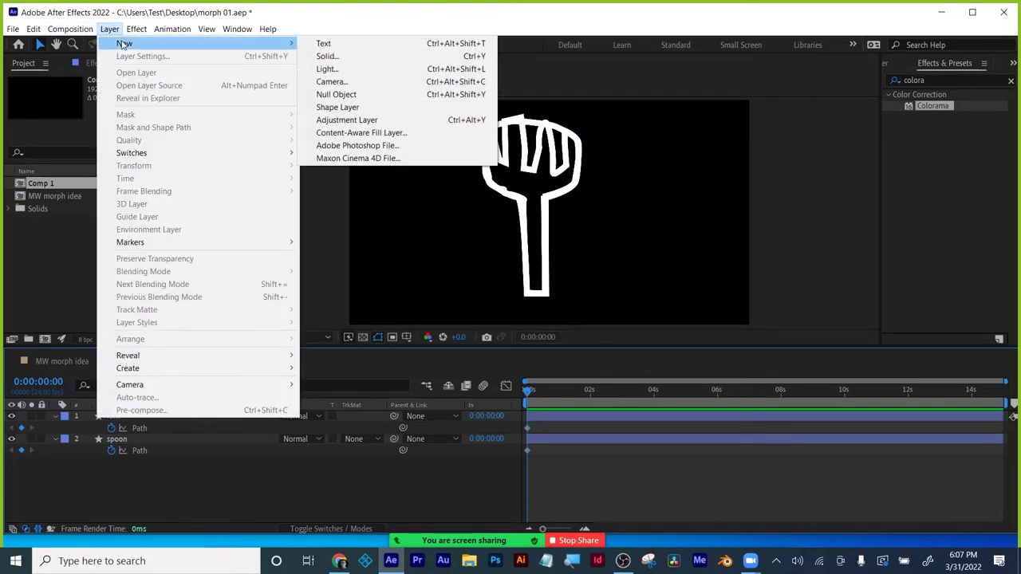
{"action": "left_click", "coordinate": [353, 108]}
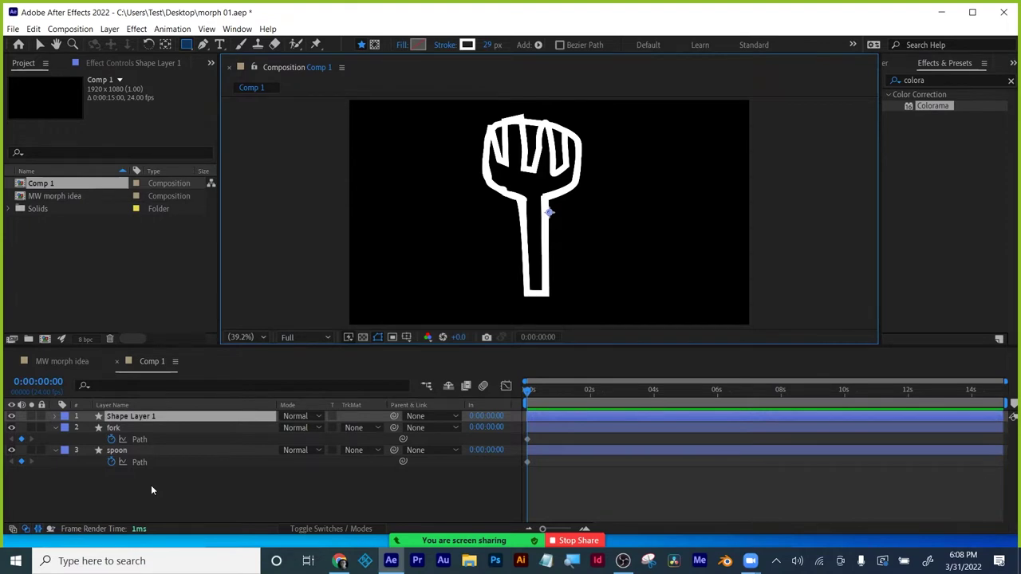
- Add an empty path to the new shape layer's contents and reveal its Path property
{"action": "left_click", "coordinate": [51, 416]}
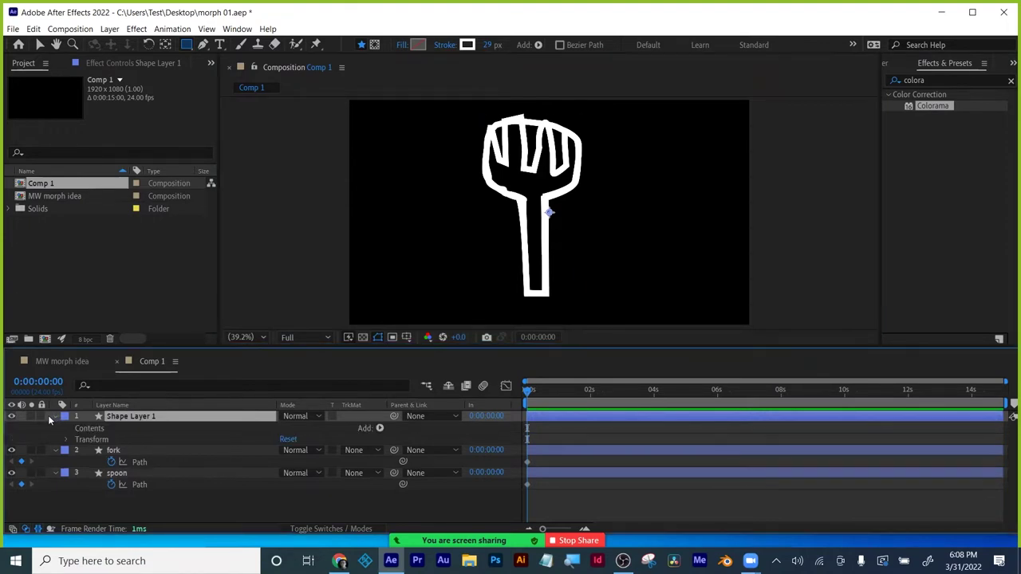
{"action": "left_click", "coordinate": [538, 44]}
{"action": "left_click", "coordinate": [40, 44]}
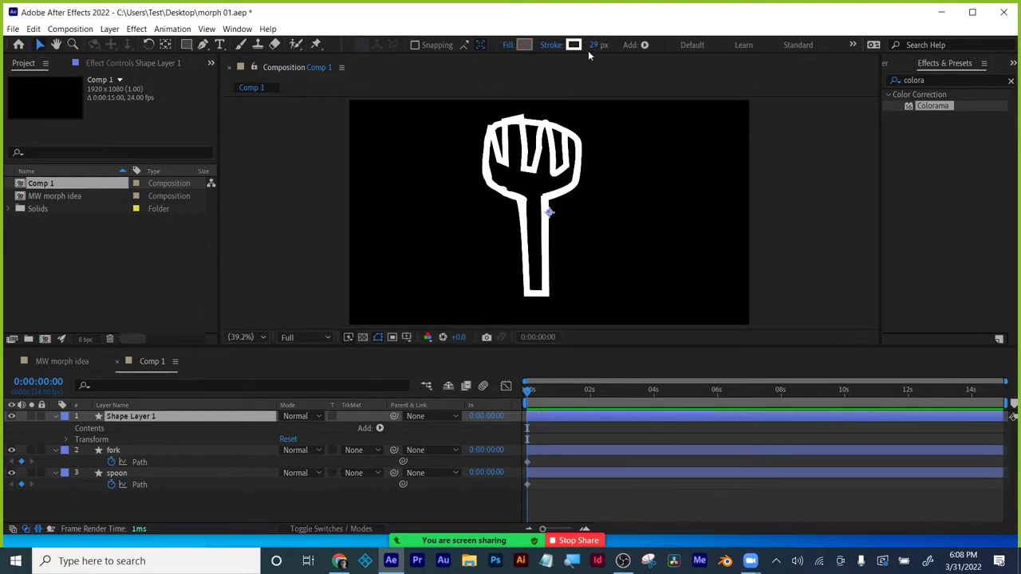
{"action": "left_click", "coordinate": [646, 44]}
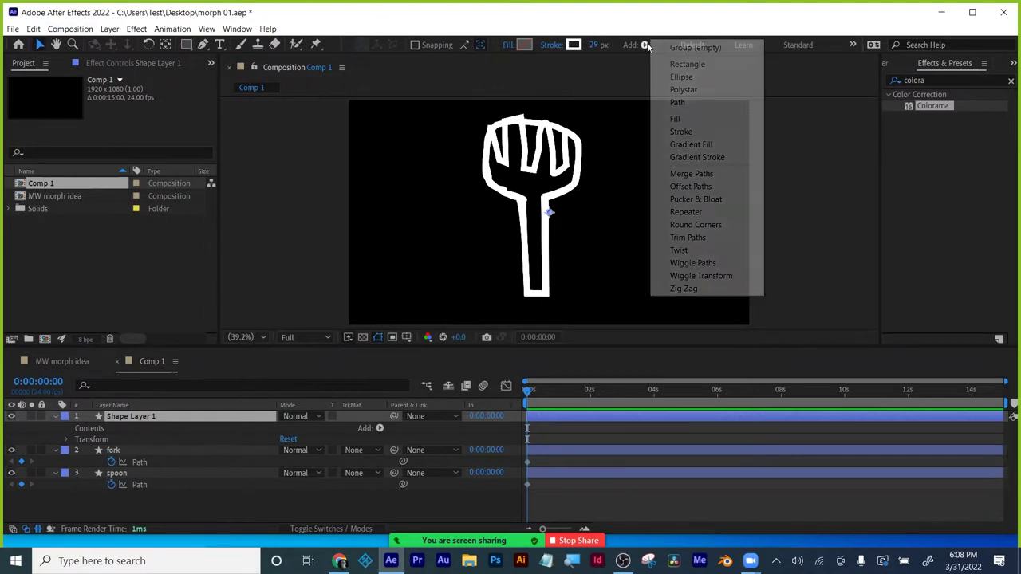
{"action": "left_click", "coordinate": [680, 104]}
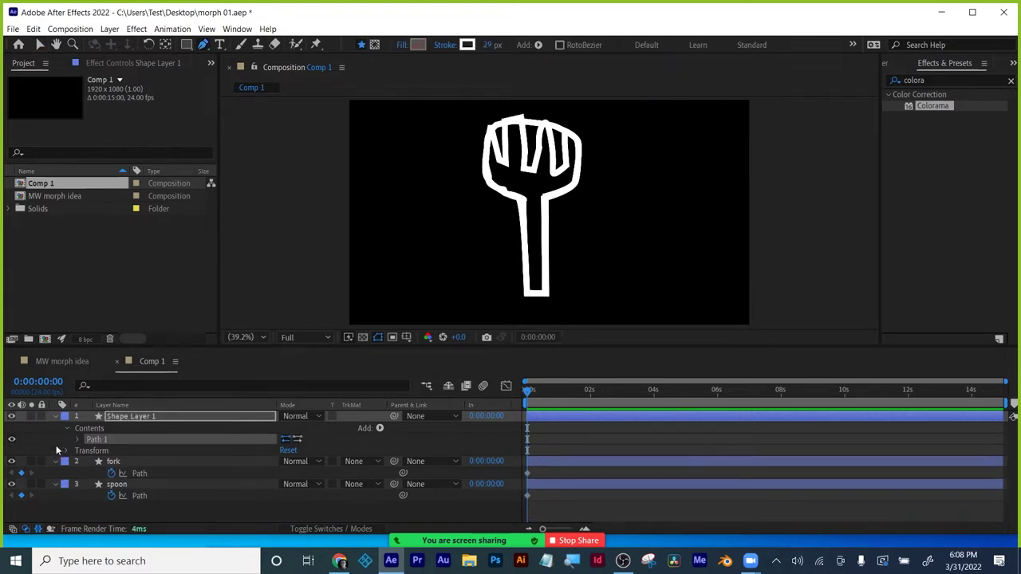
{"action": "left_click", "coordinate": [78, 440]}
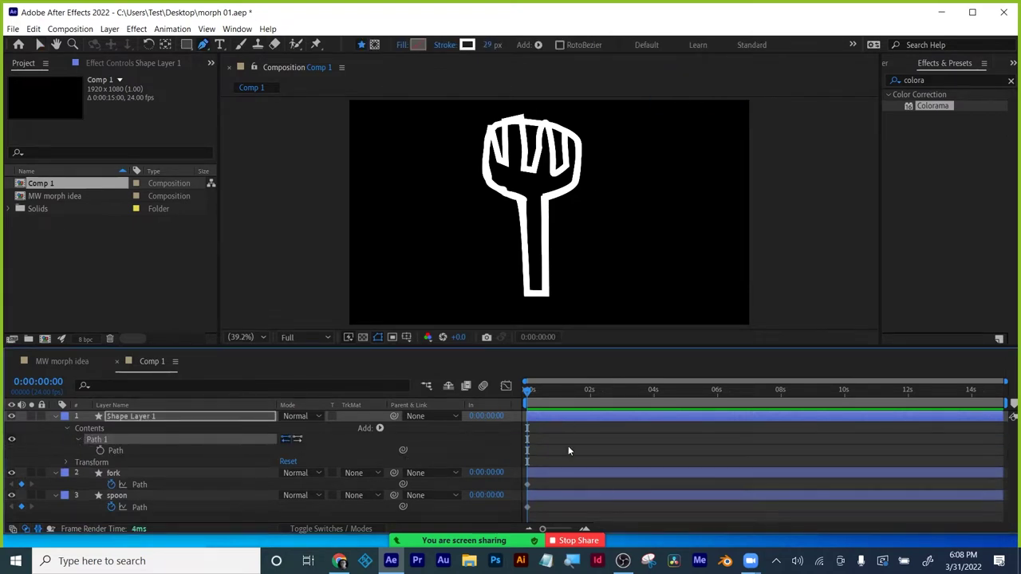
- Rename the new shape layer "morph"
{"action": "left_click", "coordinate": [134, 415]}
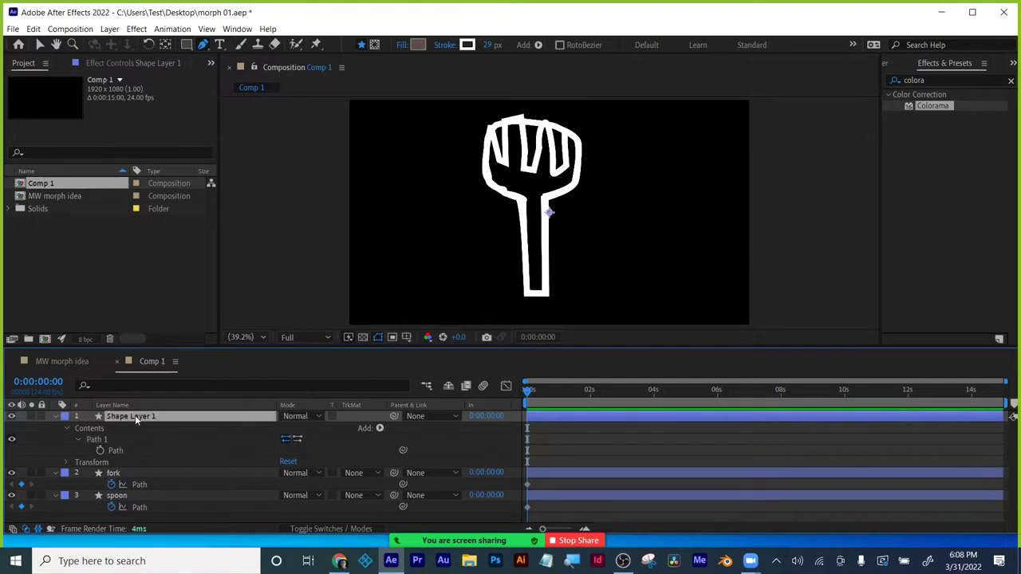
{"action": "key", "text": "Return"}
{"action": "type", "text": "morph"}
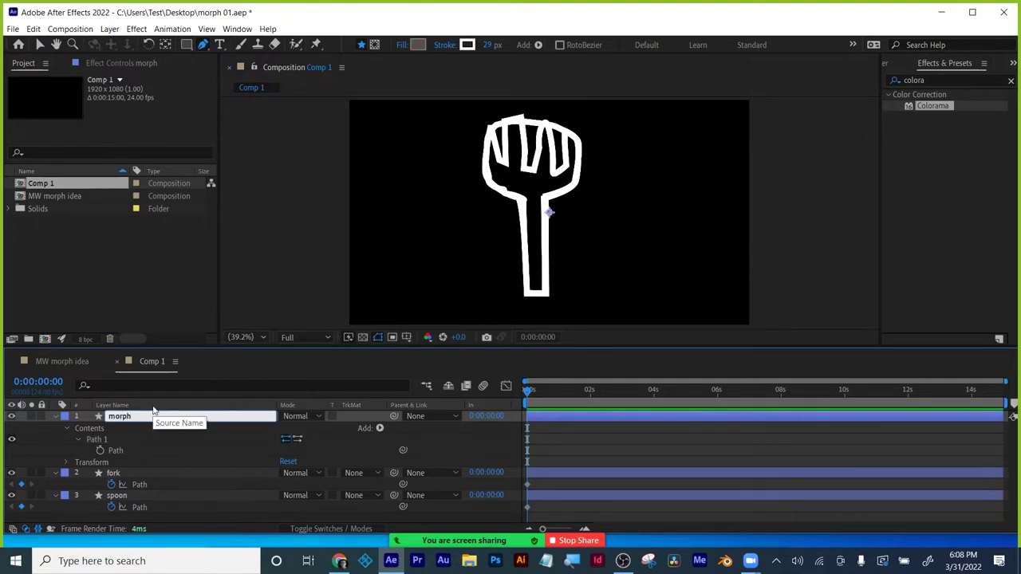
{"action": "key", "text": "Return"}
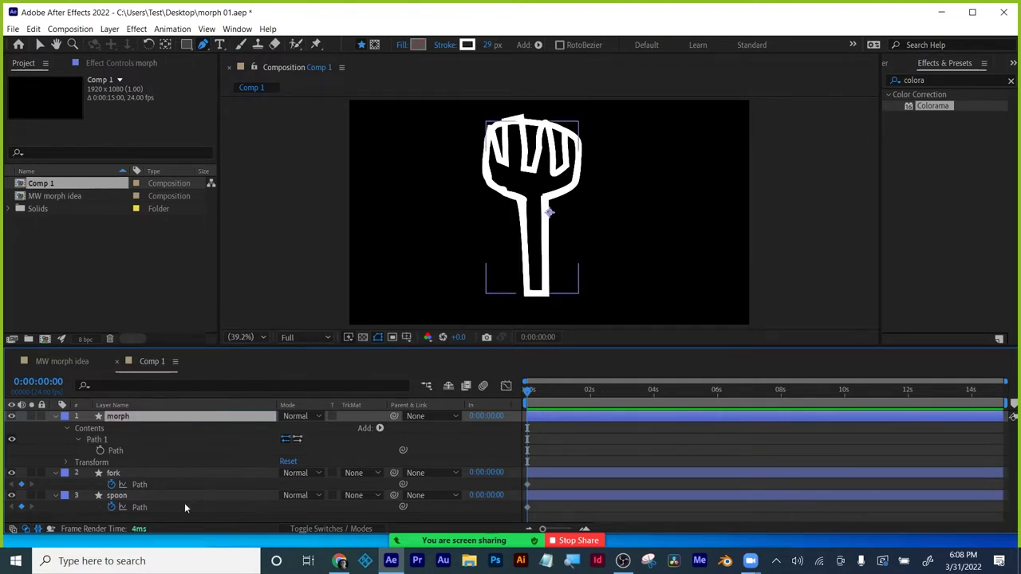
- Add a path keyframe at 0:00:00:00 on the morph layer and paste the spoon's path keyframe into it
{"action": "left_click", "coordinate": [101, 450]}
{"action": "key", "text": "Return"}
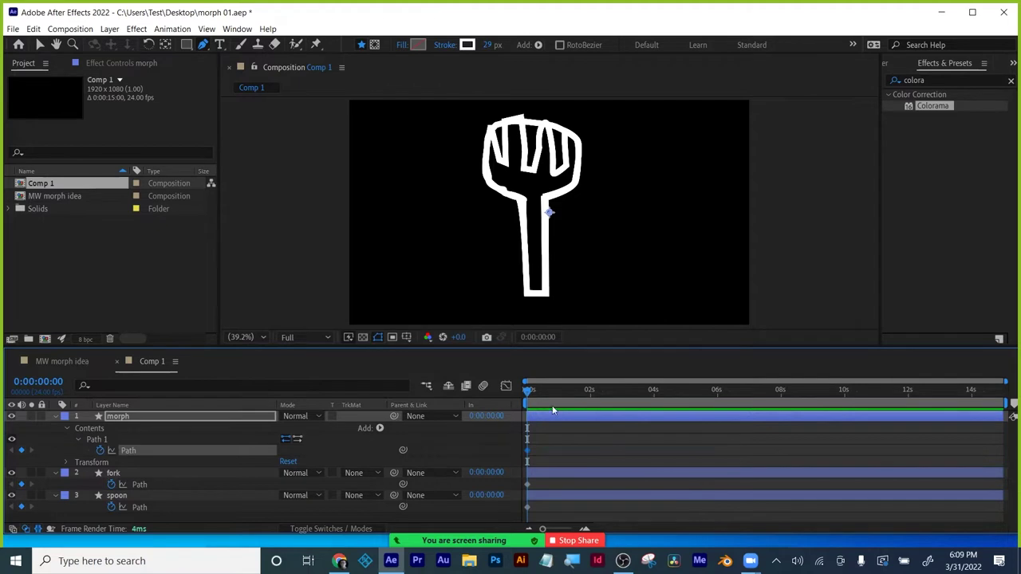
{"action": "left_click", "coordinate": [527, 508]}
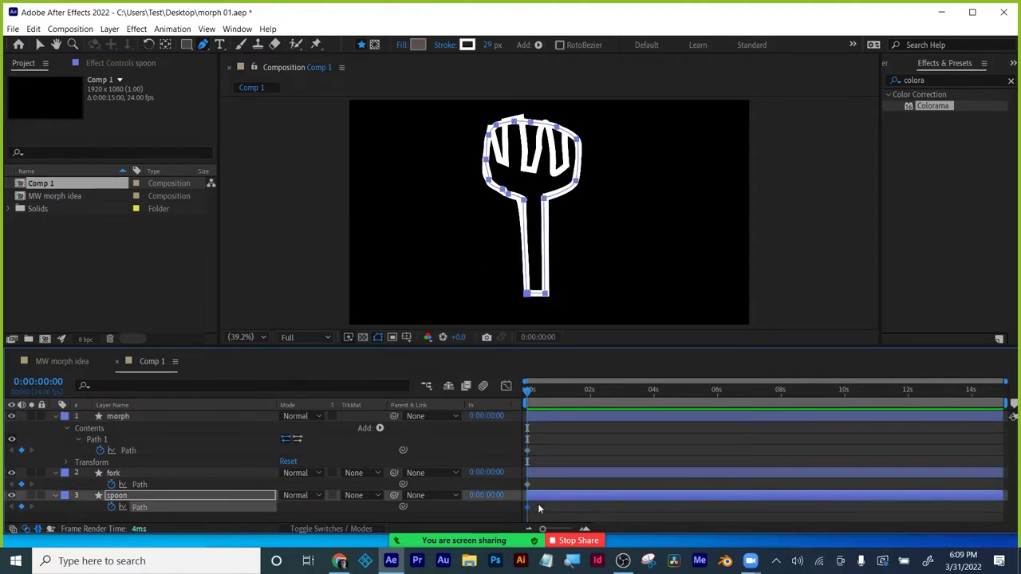
{"action": "left_click", "coordinate": [527, 450]}
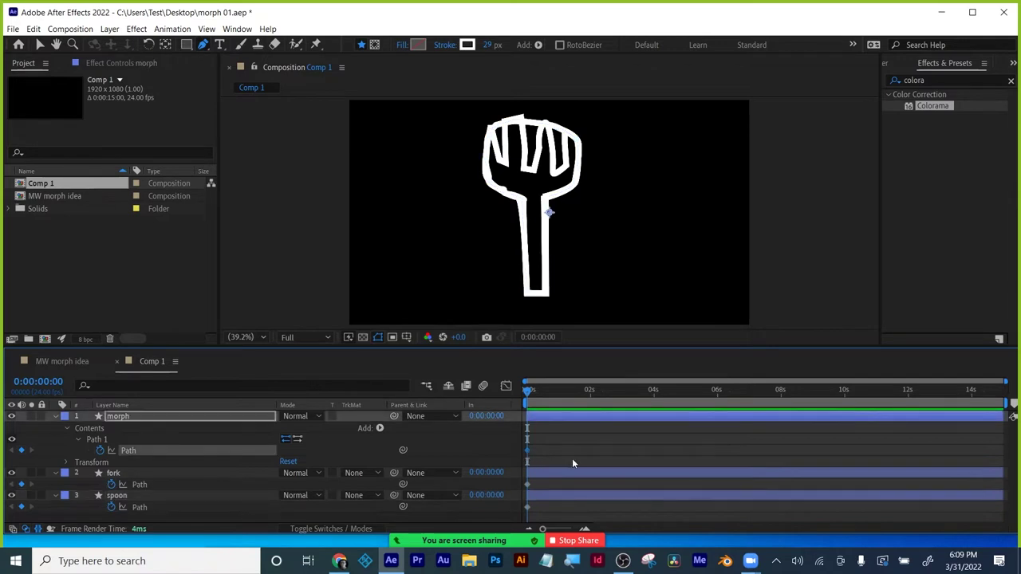
{"action": "left_click", "coordinate": [558, 460]}
- Add a morph path keyframe at 0:00:00:20 and paste the fork's path keyframe into it
{"action": "left_click_drag", "start_coordinate": [526, 390], "coordinate": [553, 393]}
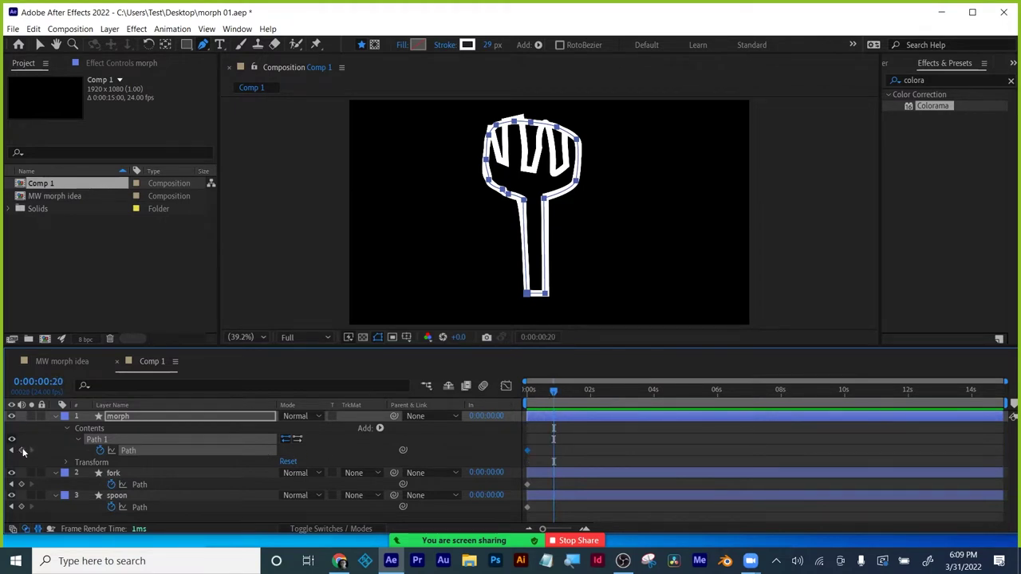
{"action": "left_click", "coordinate": [22, 450]}
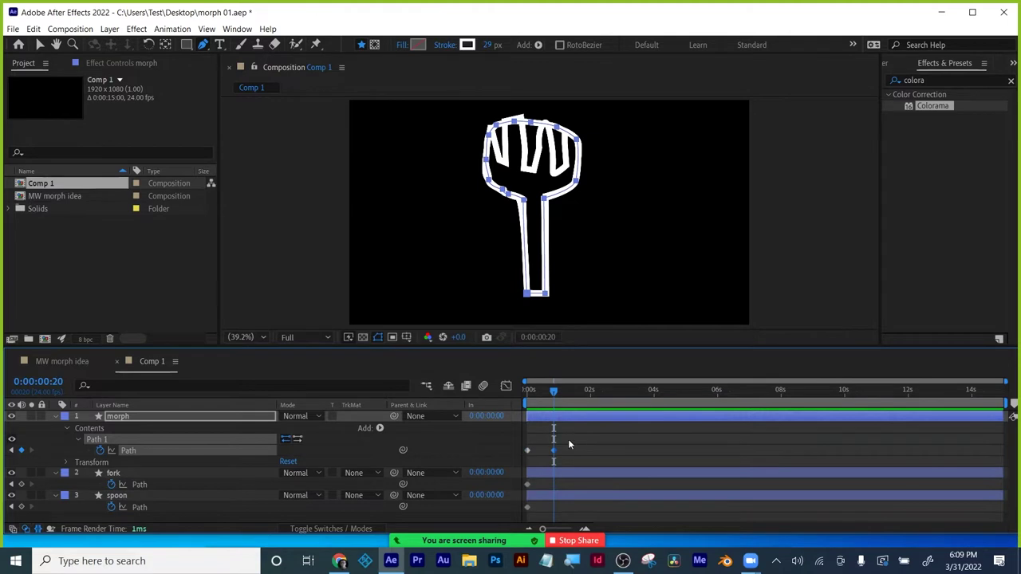
{"action": "left_click", "coordinate": [529, 484]}
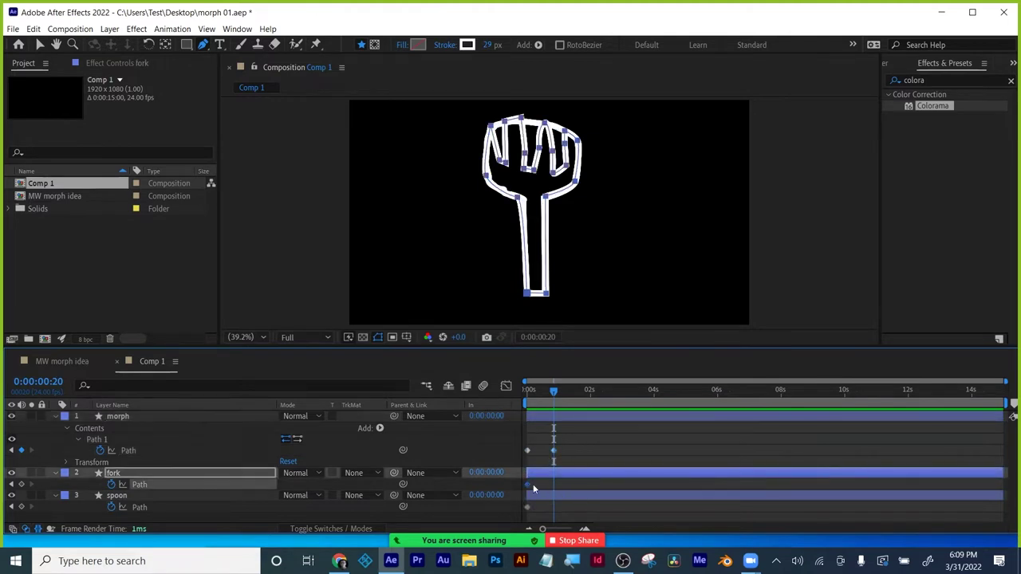
{"action": "left_click", "coordinate": [555, 450]}
{"action": "key", "text": "ctrl+v"}
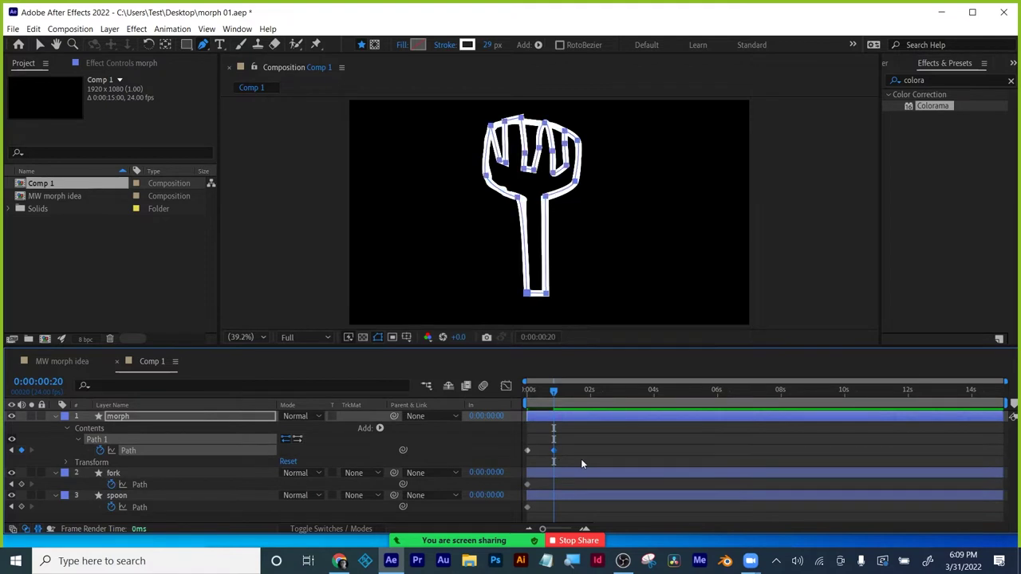
- Hide the fork and spoon layers and collapse their properties
{"action": "left_click", "coordinate": [11, 473]}
{"action": "left_click", "coordinate": [11, 495]}
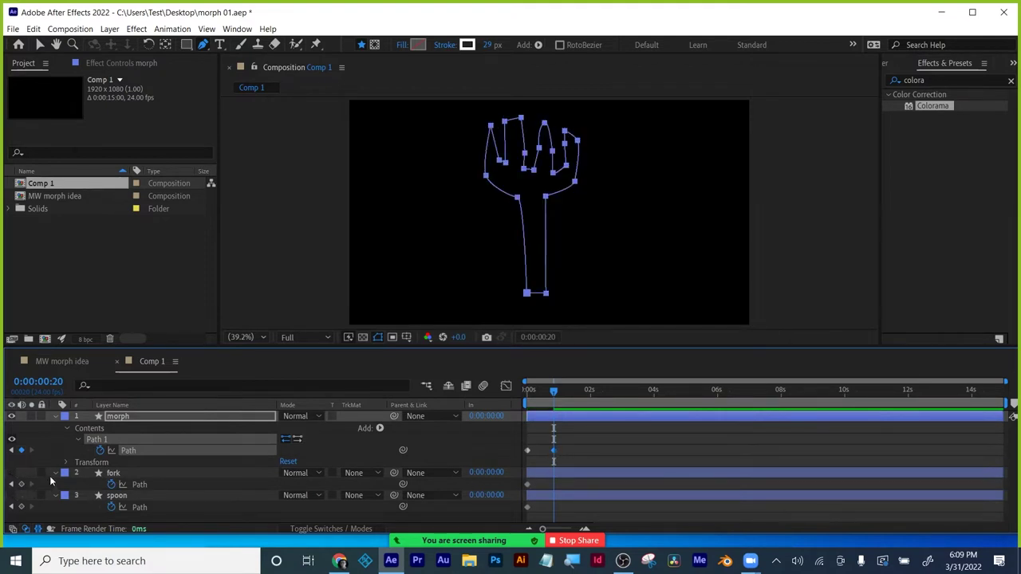
{"action": "left_click", "coordinate": [55, 472]}
{"action": "left_click", "coordinate": [55, 484]}
{"action": "left_click", "coordinate": [67, 504]}
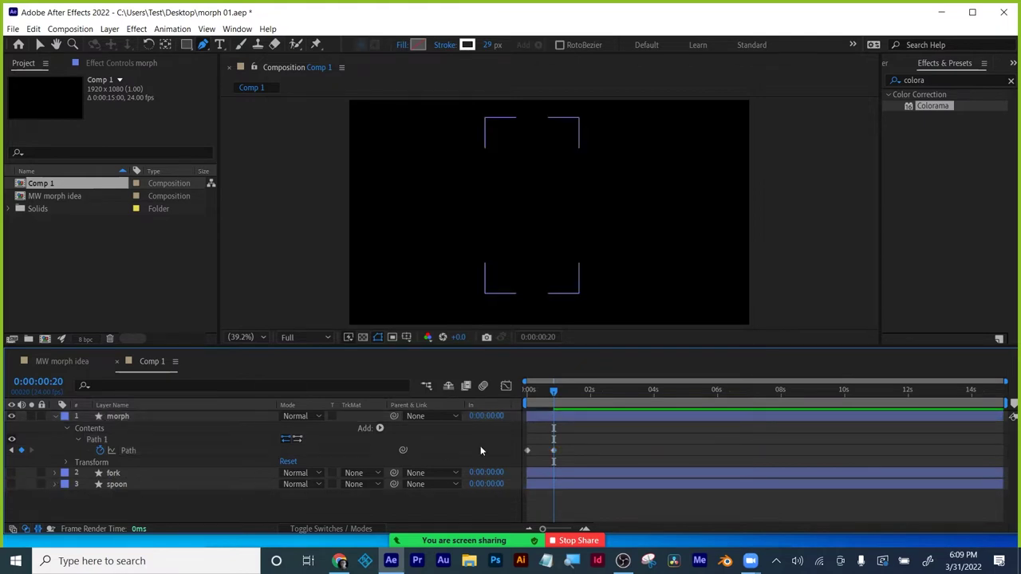
- Add a fill to the morph shape layer
{"action": "left_click", "coordinate": [562, 413]}
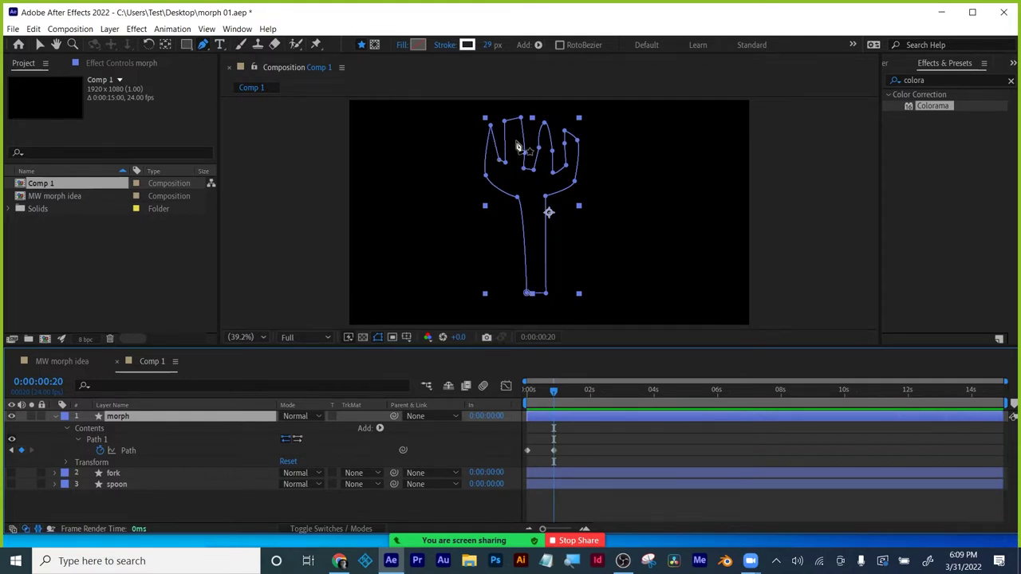
{"action": "left_click", "coordinate": [538, 45]}
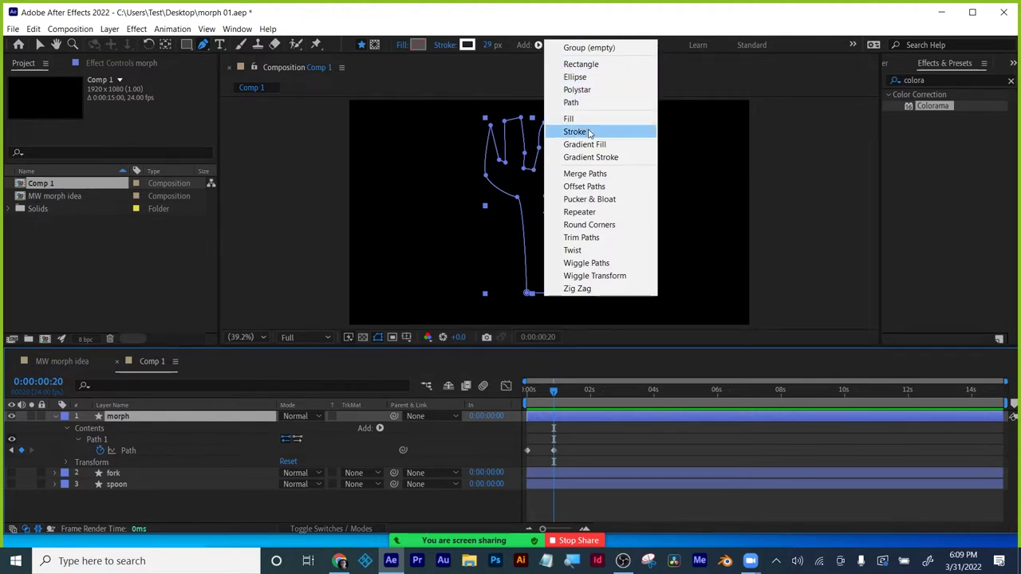
{"action": "left_click", "coordinate": [587, 122]}
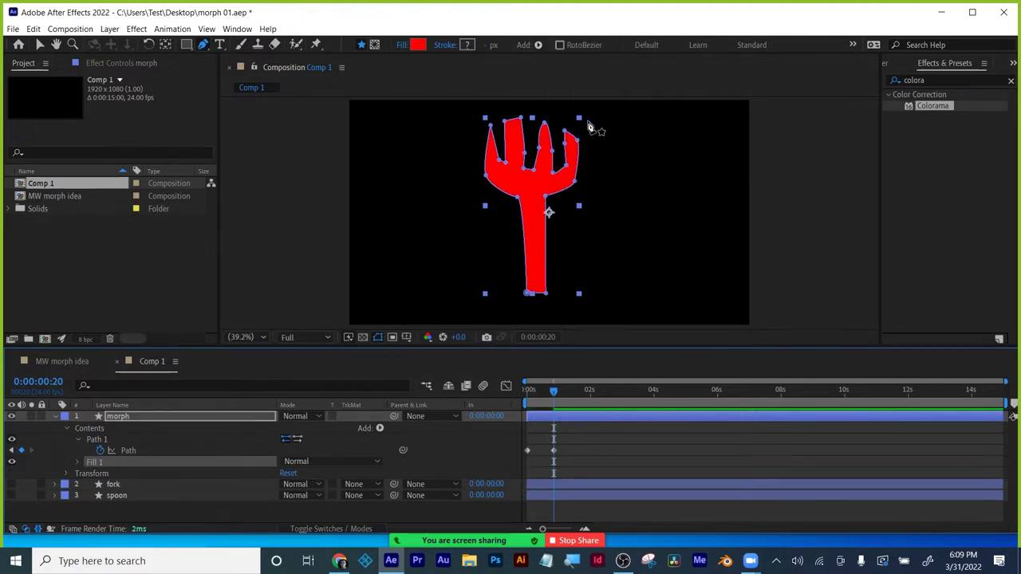
- Set the morph shape's fill colour to grey 766D6D
{"action": "left_click", "coordinate": [420, 48]}
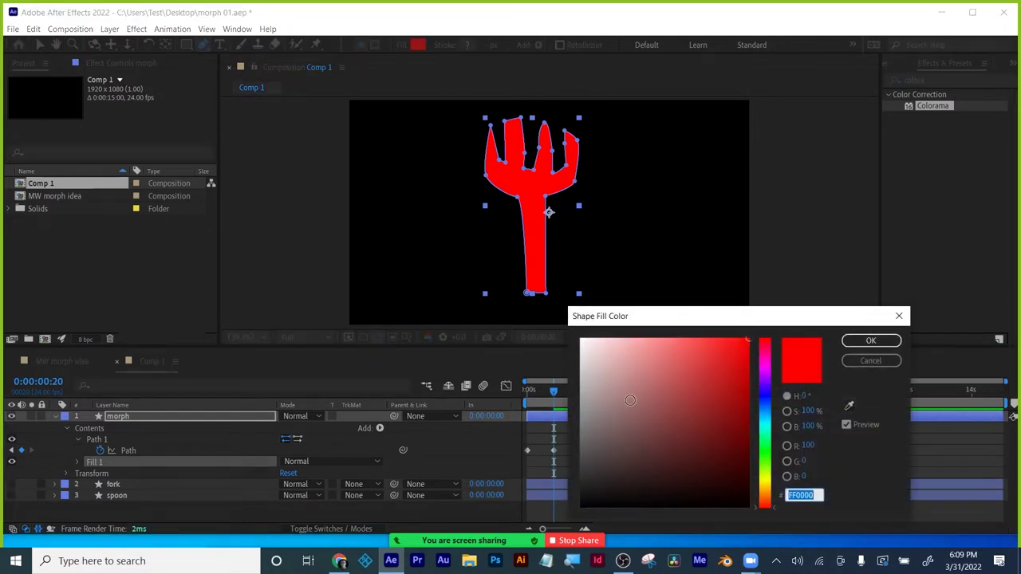
{"action": "left_click", "coordinate": [594, 428]}
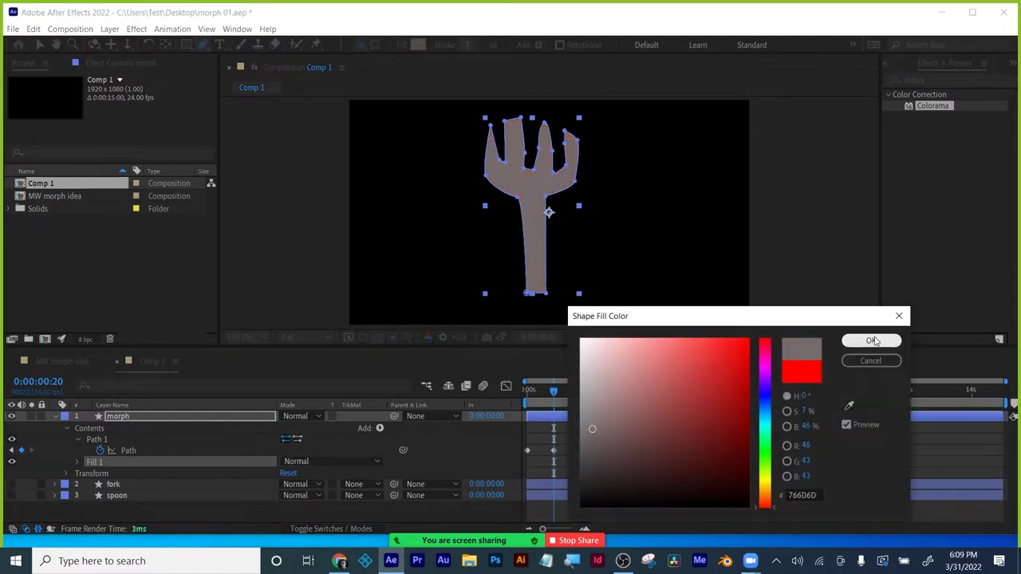
{"action": "left_click", "coordinate": [870, 341]}
{"action": "left_click", "coordinate": [418, 45]}
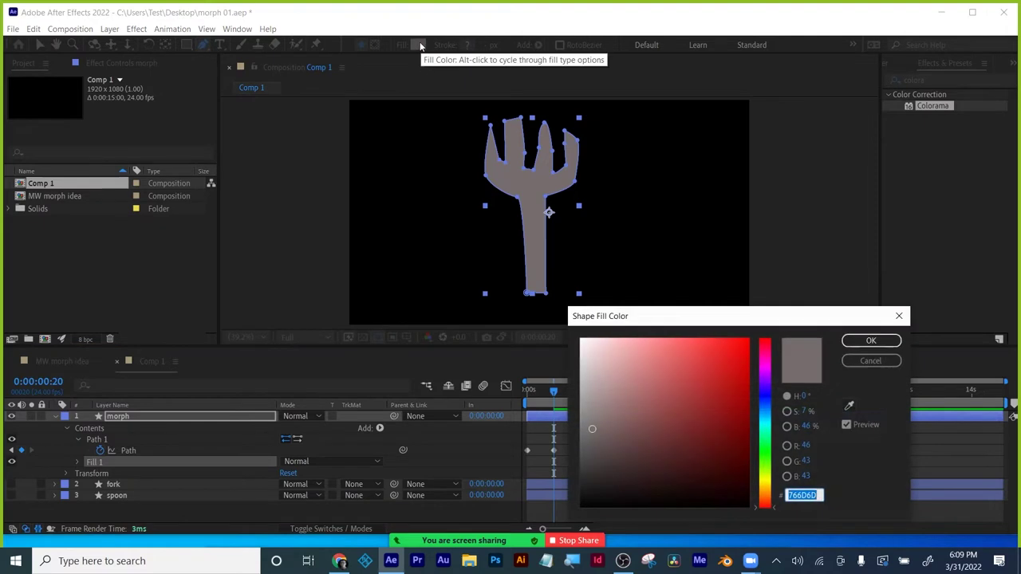
{"action": "left_click", "coordinate": [870, 341]}
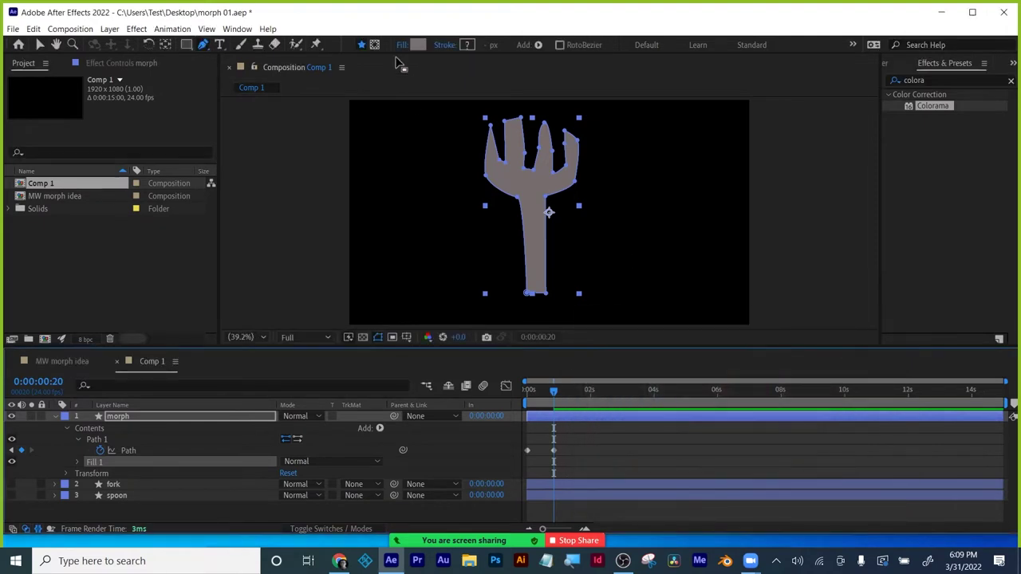
- Change the morph shape's fill type to a linear gradient
{"action": "left_click", "coordinate": [396, 47]}
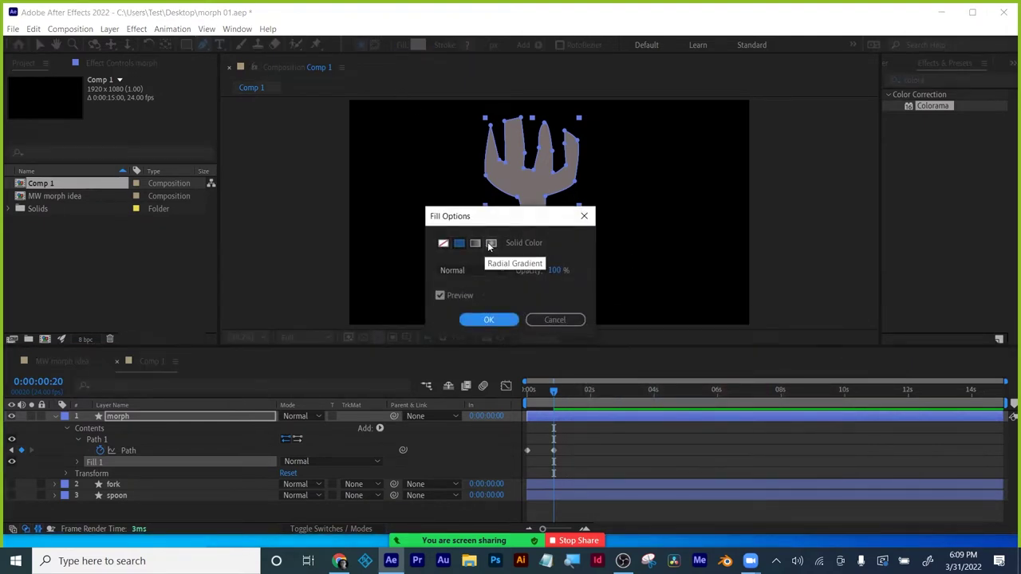
{"action": "left_click", "coordinate": [474, 243]}
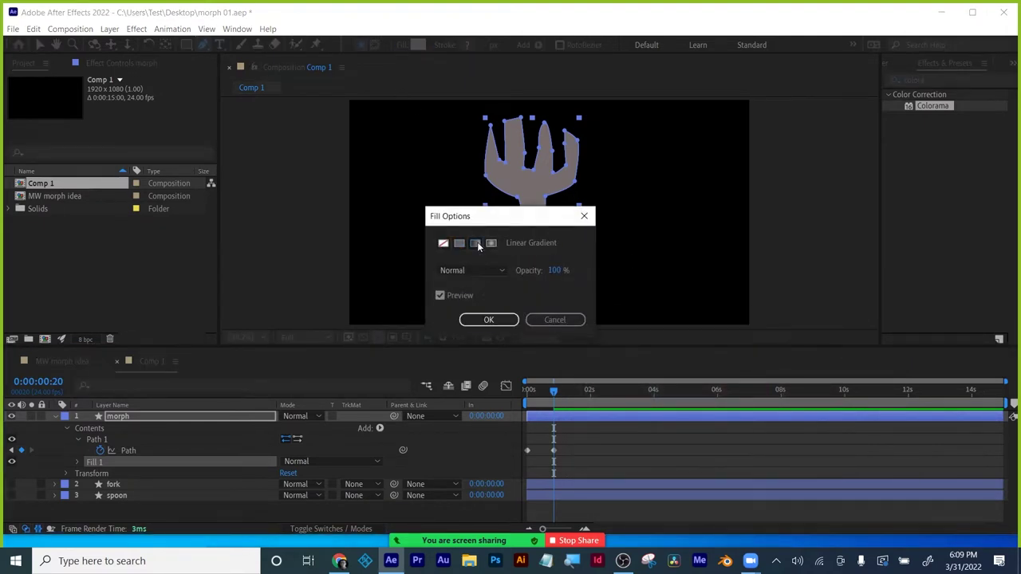
{"action": "left_click", "coordinate": [497, 321]}
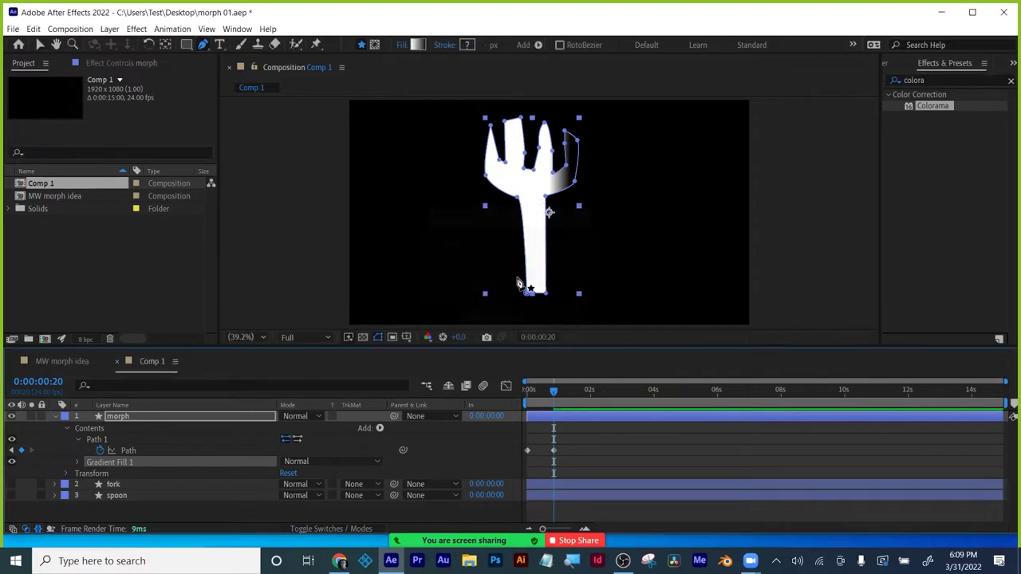
- Expand the gradient fill's properties and move the linear gradient's black colour stop close to the white one
{"action": "left_click", "coordinate": [77, 462]}
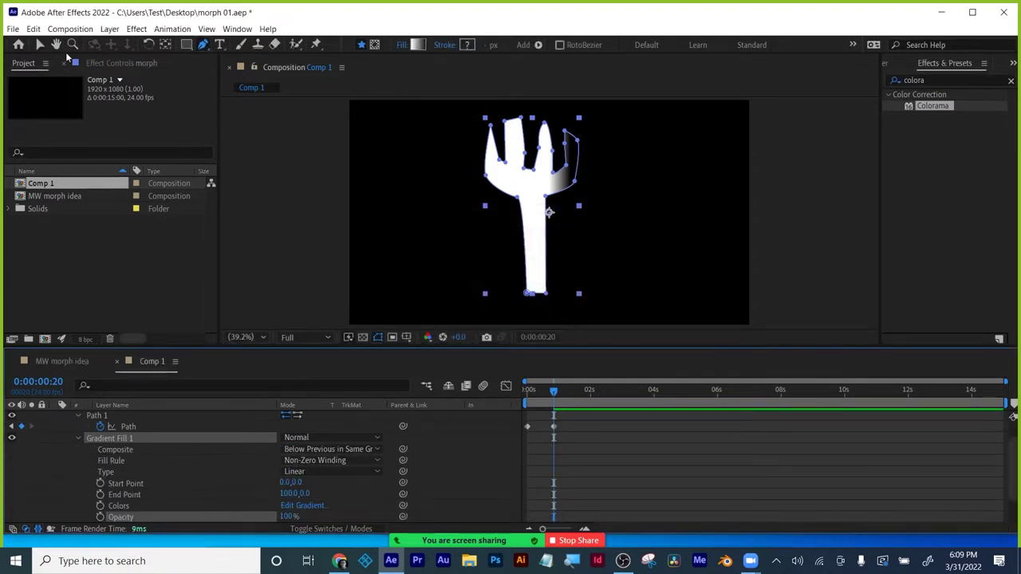
{"action": "left_click", "coordinate": [41, 46]}
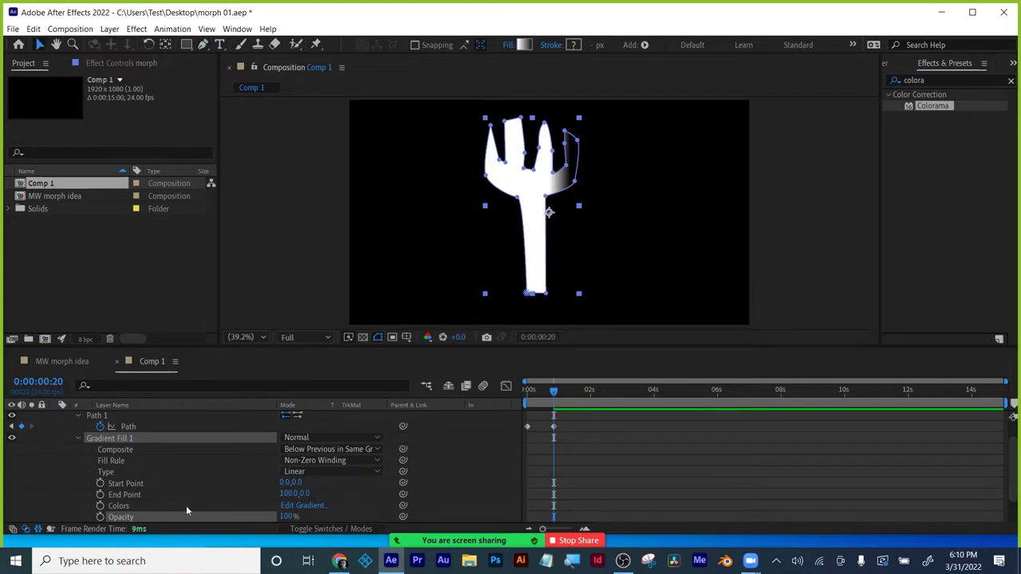
{"action": "scroll", "coordinate": [196, 499], "scroll_direction": "down", "scroll_amount": 2}
{"action": "left_click", "coordinate": [303, 471]}
{"action": "left_click_drag", "start_coordinate": [607, 391], "coordinate": [580, 388]}
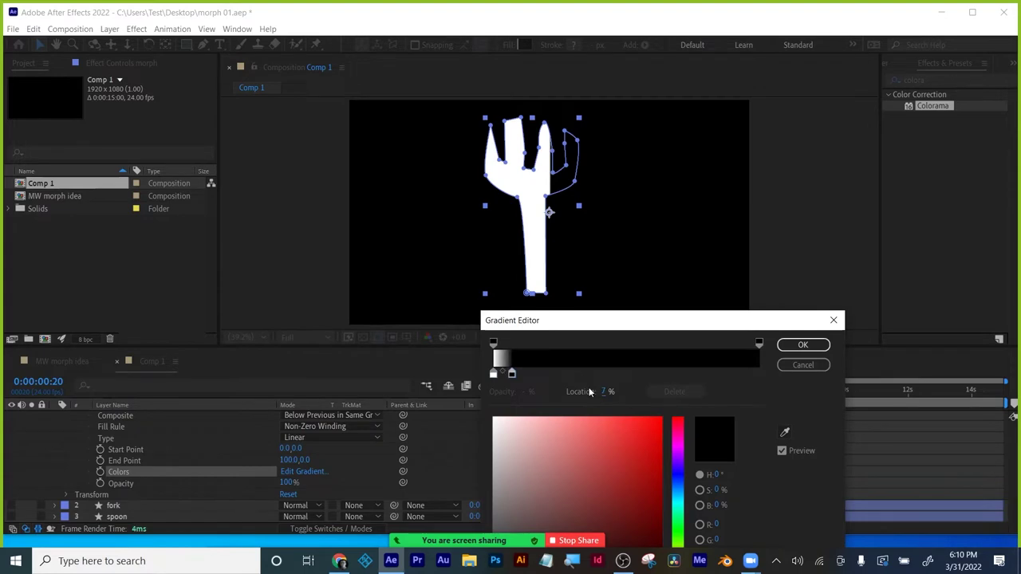
{"action": "left_click", "coordinate": [802, 344]}
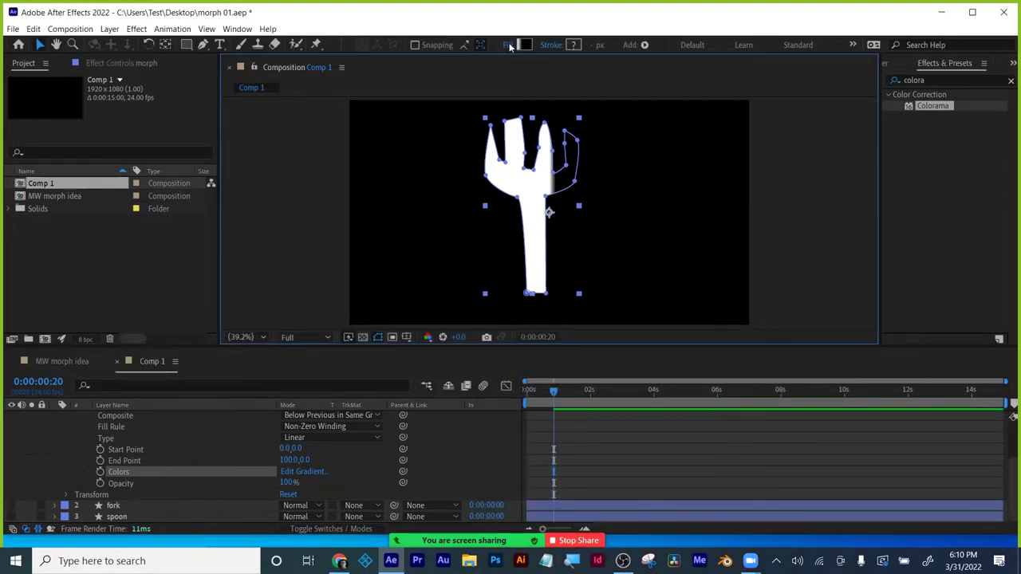
- Change the morph fill to a radial gradient and set its black colour stop location to 78.4%
{"action": "left_click", "coordinate": [508, 45]}
{"action": "left_click", "coordinate": [492, 241]}
{"action": "left_click", "coordinate": [487, 319]}
{"action": "left_click", "coordinate": [524, 45]}
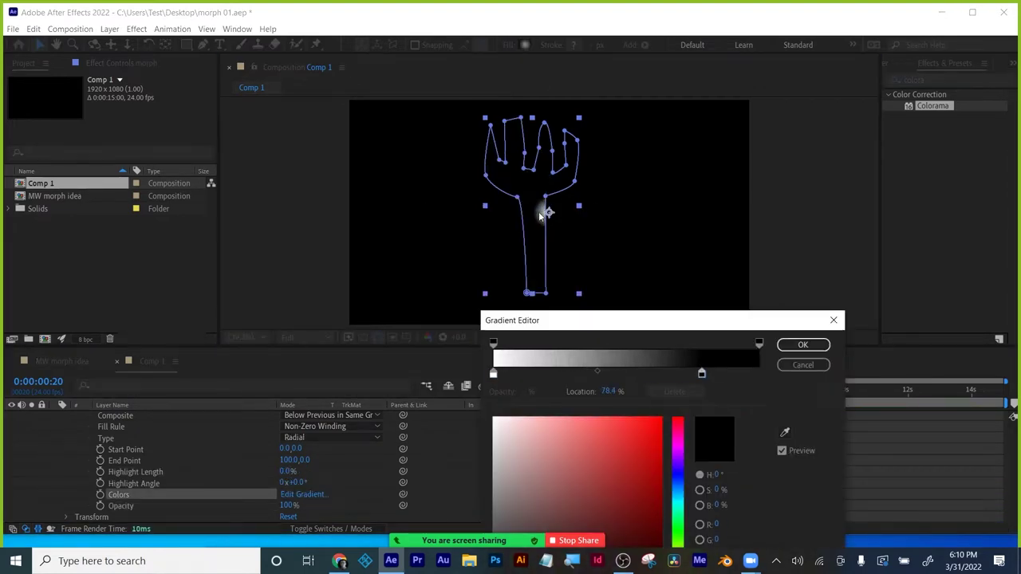
{"action": "key", "text": "Return"}
- Stretch the radial gradient across the morph shape with start point -400.0,0.0 and end point 353.0,0.0
{"action": "left_click", "coordinate": [203, 44]}
{"action": "left_click", "coordinate": [39, 45]}
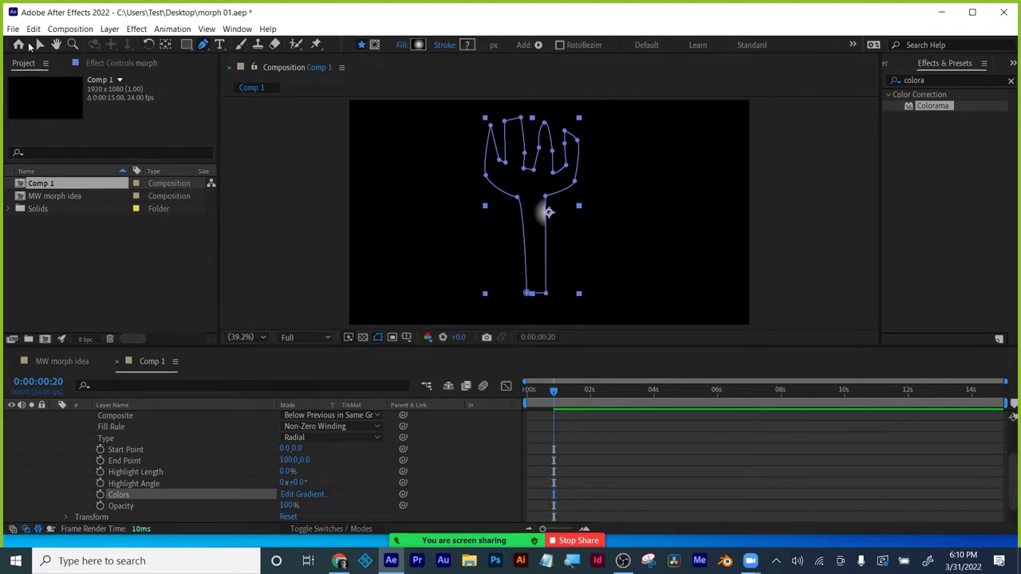
{"action": "scroll", "coordinate": [549, 212], "scroll_direction": "up", "scroll_amount": 4}
{"action": "scroll", "coordinate": [559, 214], "scroll_direction": "down", "scroll_amount": 6}
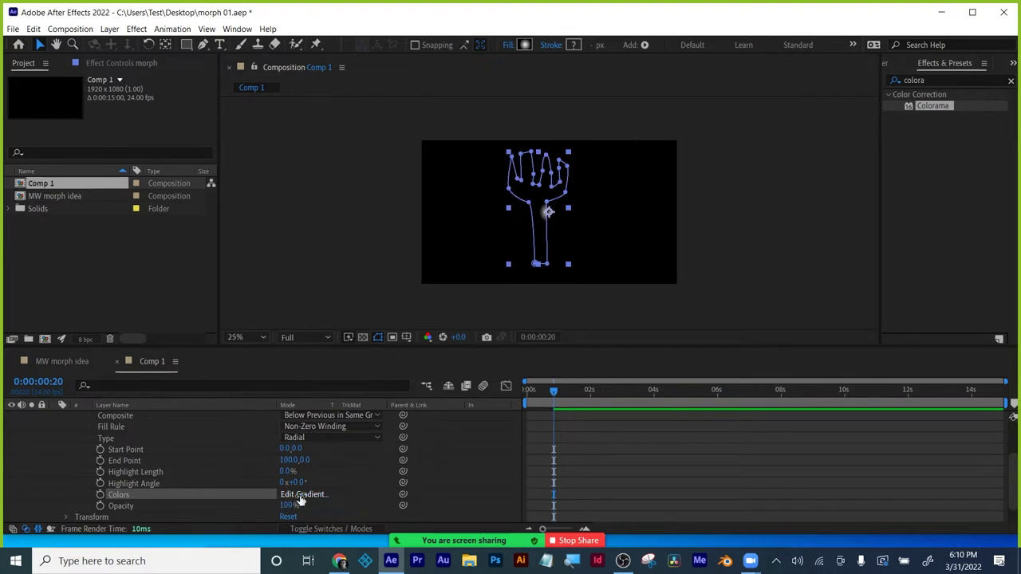
{"action": "left_click_drag", "start_coordinate": [289, 449], "coordinate": [629, 456]}
{"action": "left_click", "coordinate": [634, 455]}
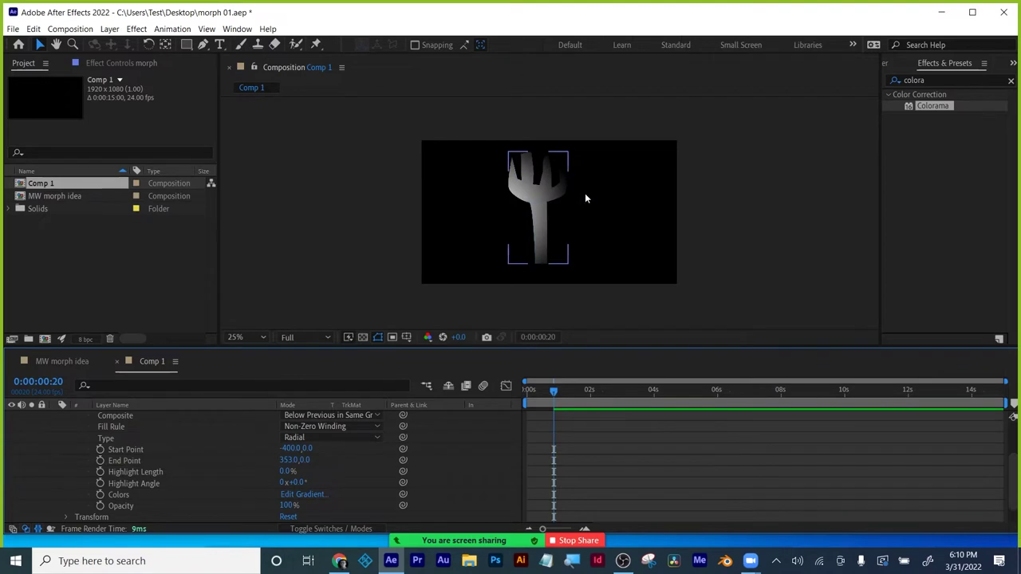
- Collapse the morph layer and create a 1920 x 1080 cyan solid below all other layers as a background
{"action": "scroll", "coordinate": [215, 474], "scroll_direction": "up", "scroll_amount": 3}
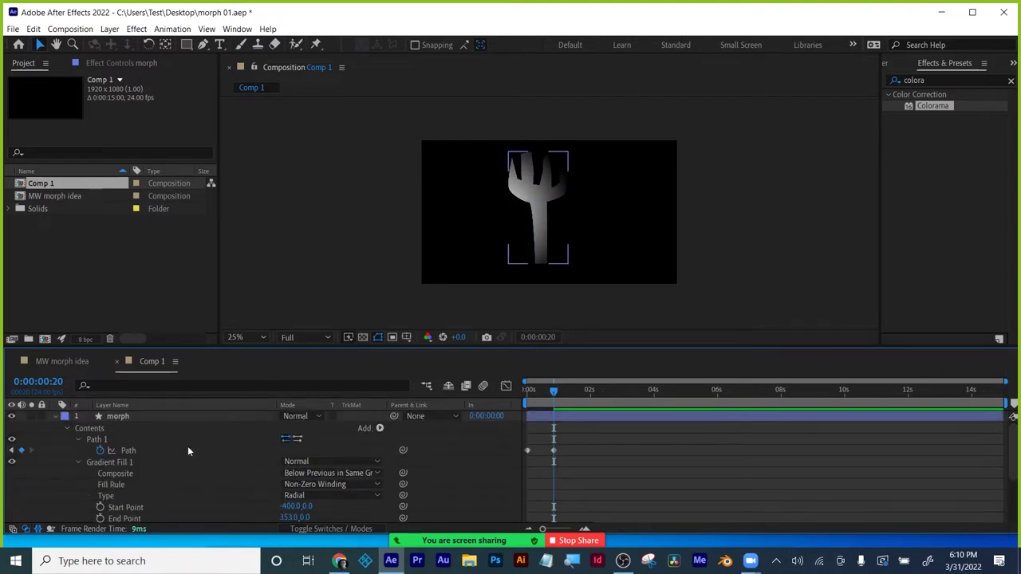
{"action": "left_click", "coordinate": [55, 416]}
{"action": "right_click", "coordinate": [122, 466]}
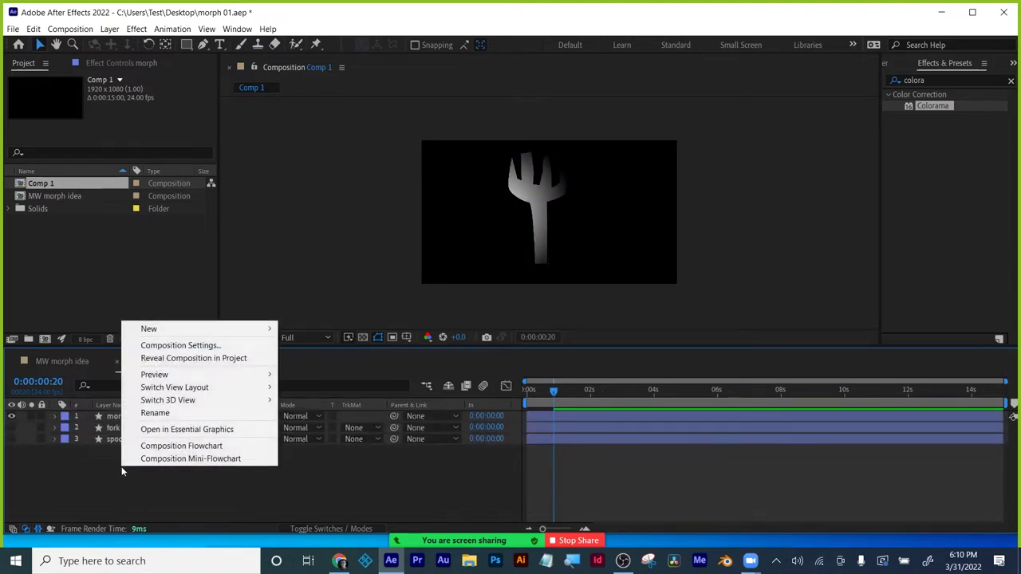
{"action": "mouse_move", "coordinate": [160, 328]}
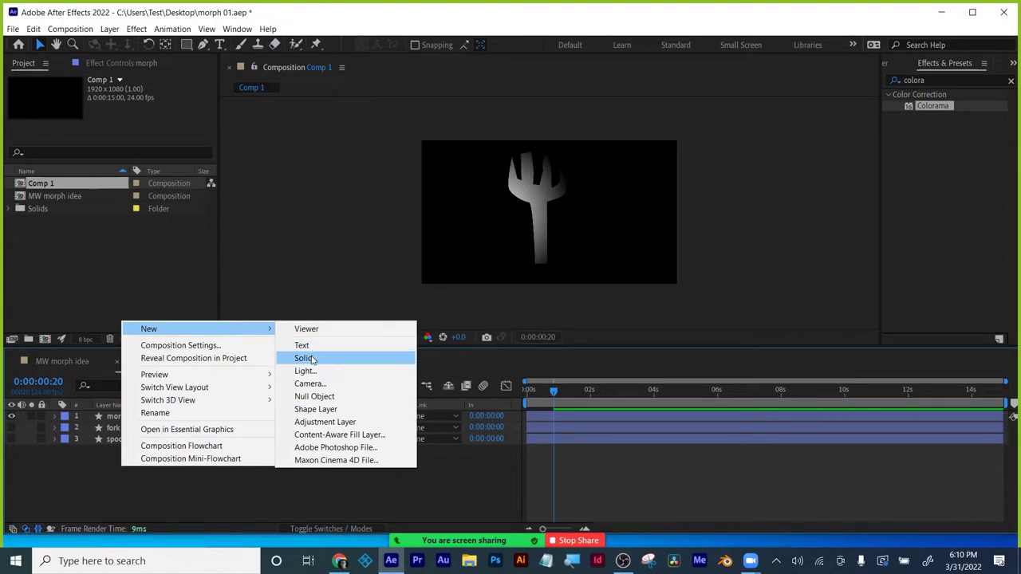
{"action": "left_click", "coordinate": [307, 356]}
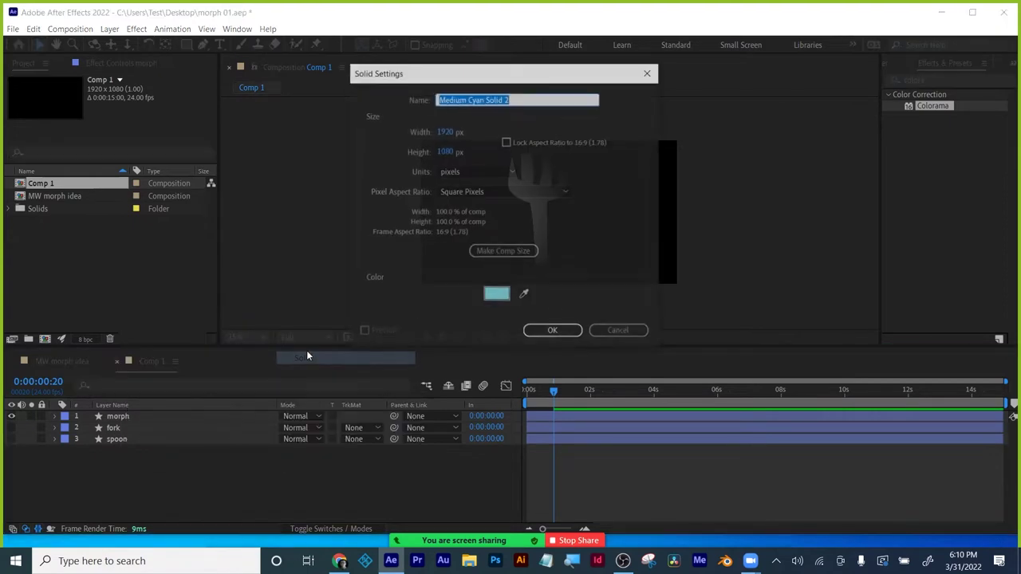
{"action": "left_click", "coordinate": [551, 330]}
{"action": "left_click_drag", "start_coordinate": [143, 417], "coordinate": [132, 473]}
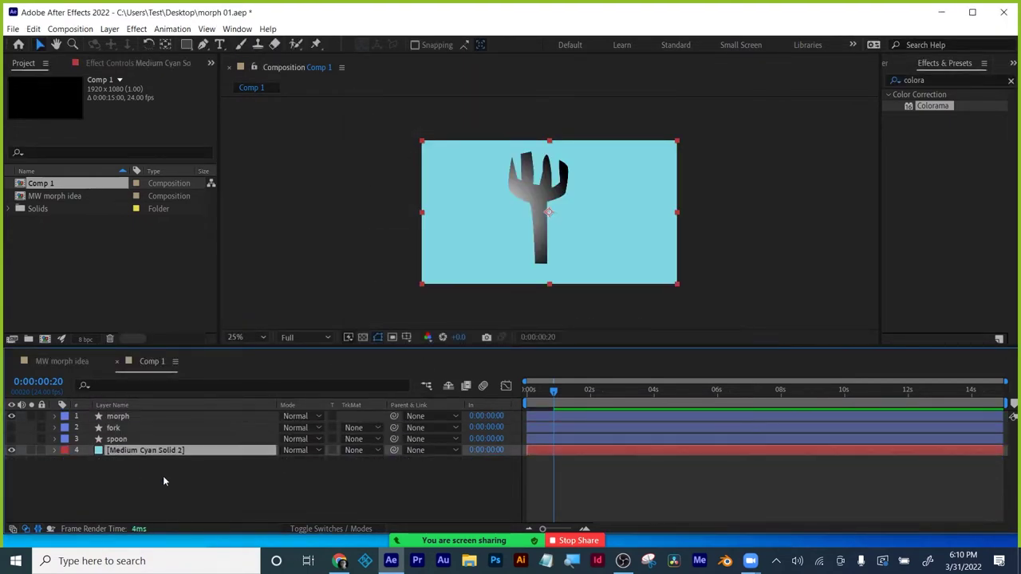
{"action": "left_click", "coordinate": [163, 478]}
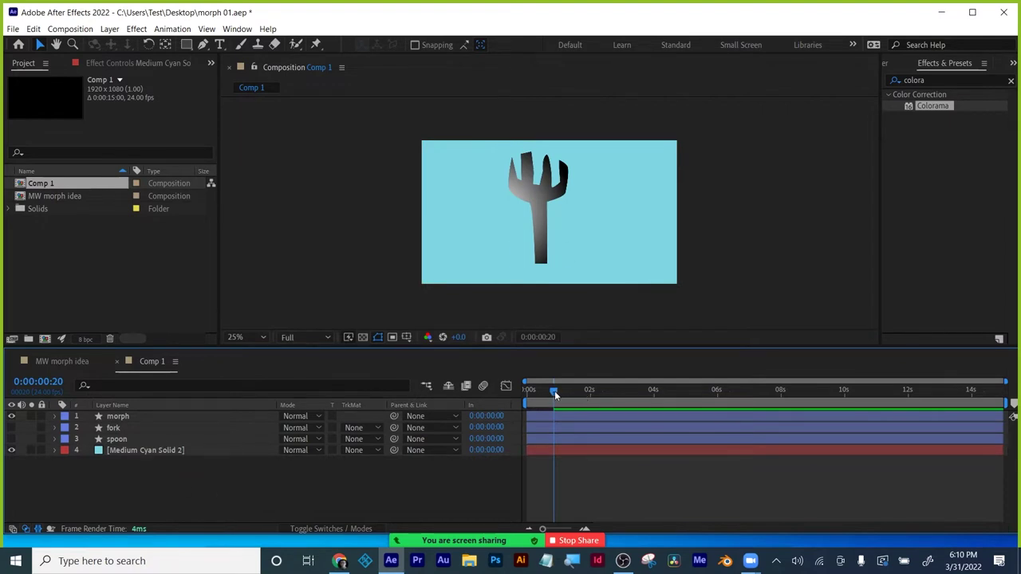
- Preview the spoon-to-fork morph from the start of the composition and return to 0:00:00:00
{"action": "left_click_drag", "start_coordinate": [555, 390], "coordinate": [506, 391]}
{"action": "key", "text": "space"}
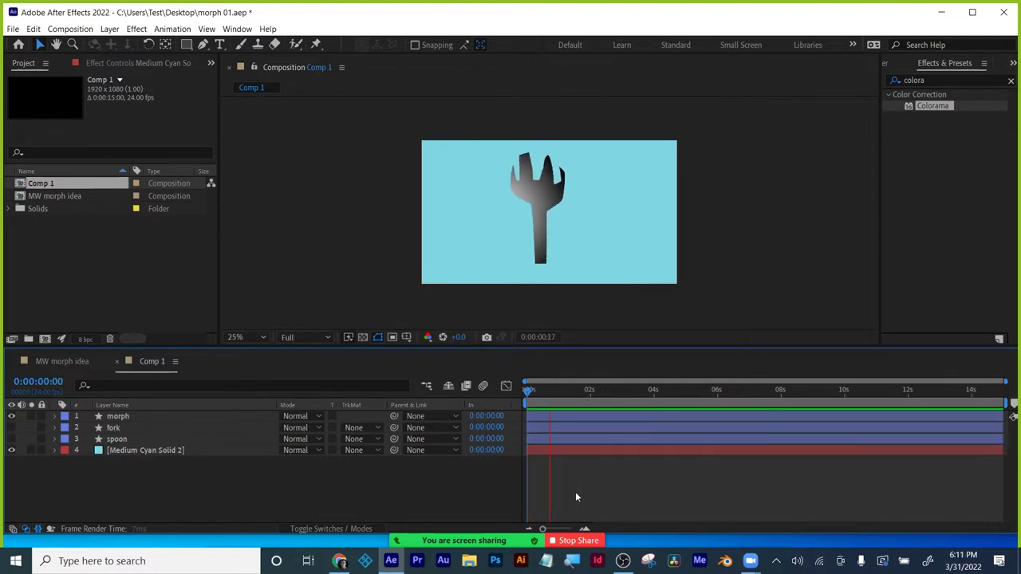
{"action": "left_click_drag", "start_coordinate": [562, 391], "coordinate": [526, 392]}
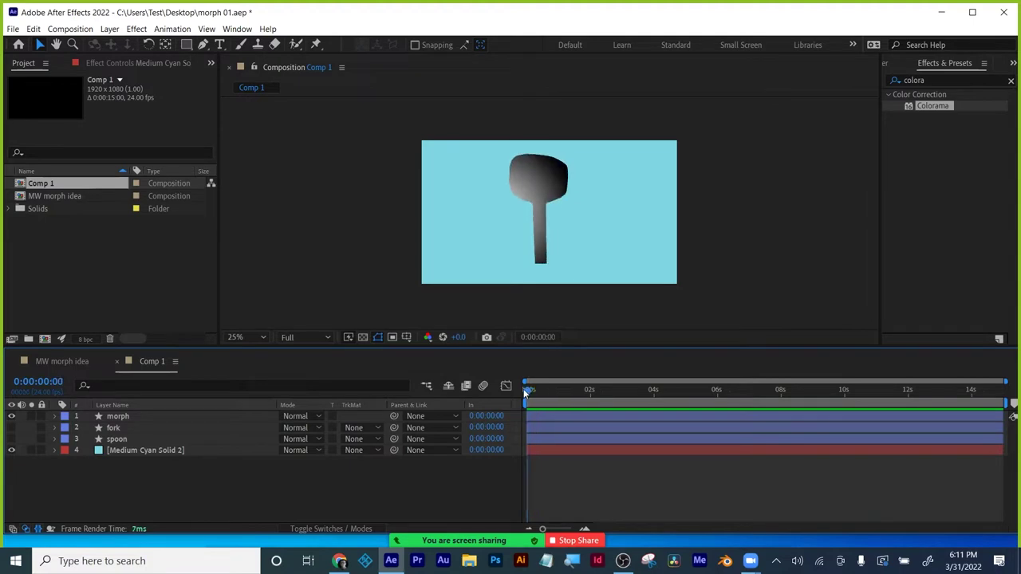
- At the morph's spoon path keyframe, set the vertex where the handle's right edge meets the bowl as the first vertex
{"action": "left_click", "coordinate": [117, 416]}
{"action": "key", "text": "u"}
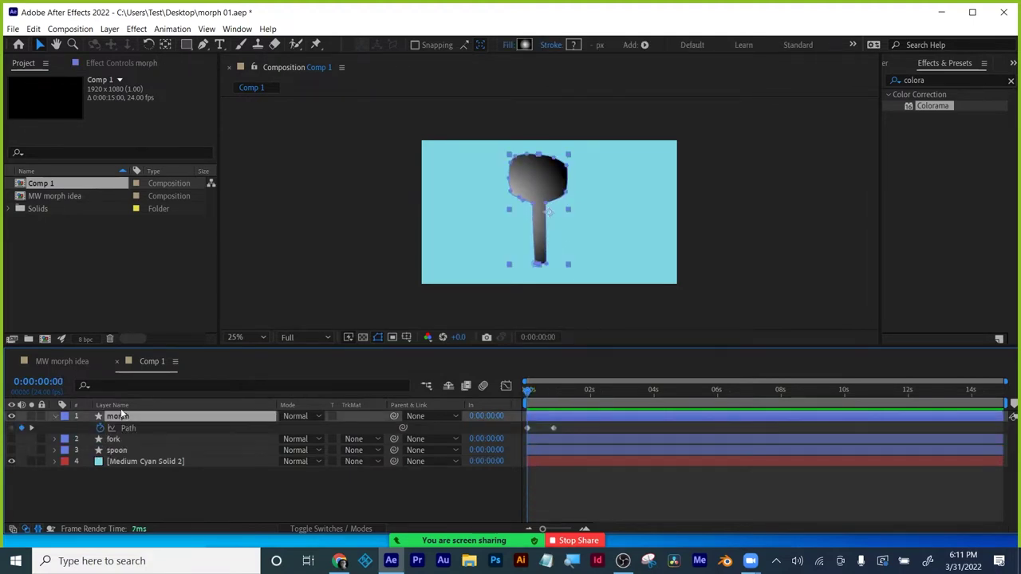
{"action": "key", "text": "period"}
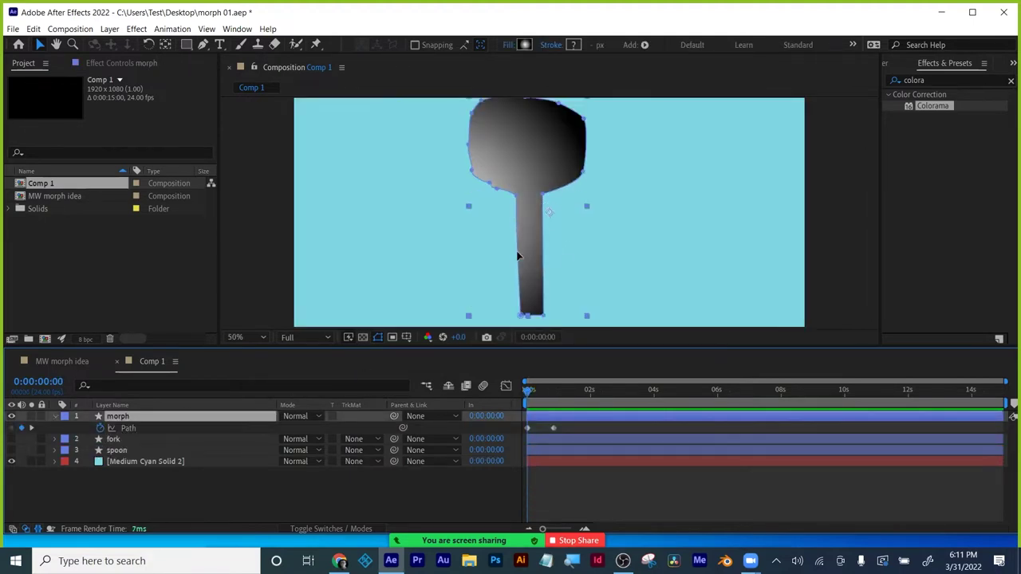
{"action": "left_click", "coordinate": [527, 428]}
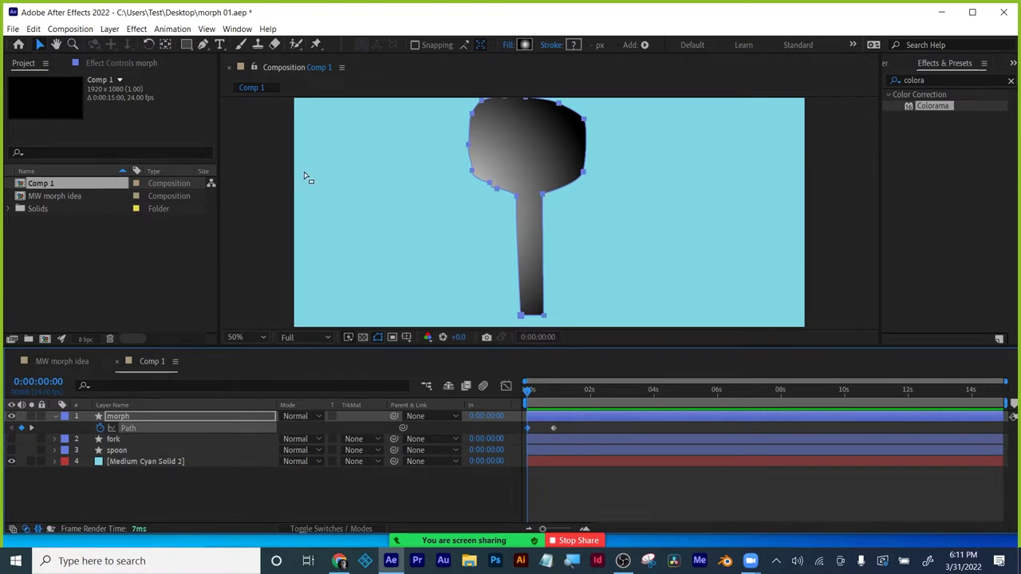
{"action": "right_click", "coordinate": [545, 199]}
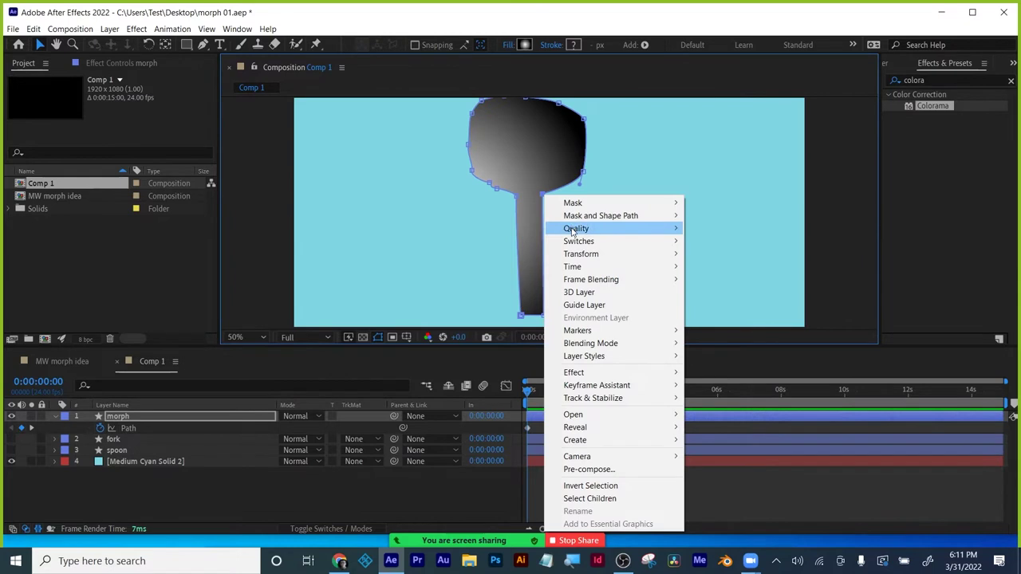
{"action": "mouse_move", "coordinate": [590, 215]}
{"action": "left_click", "coordinate": [727, 290]}
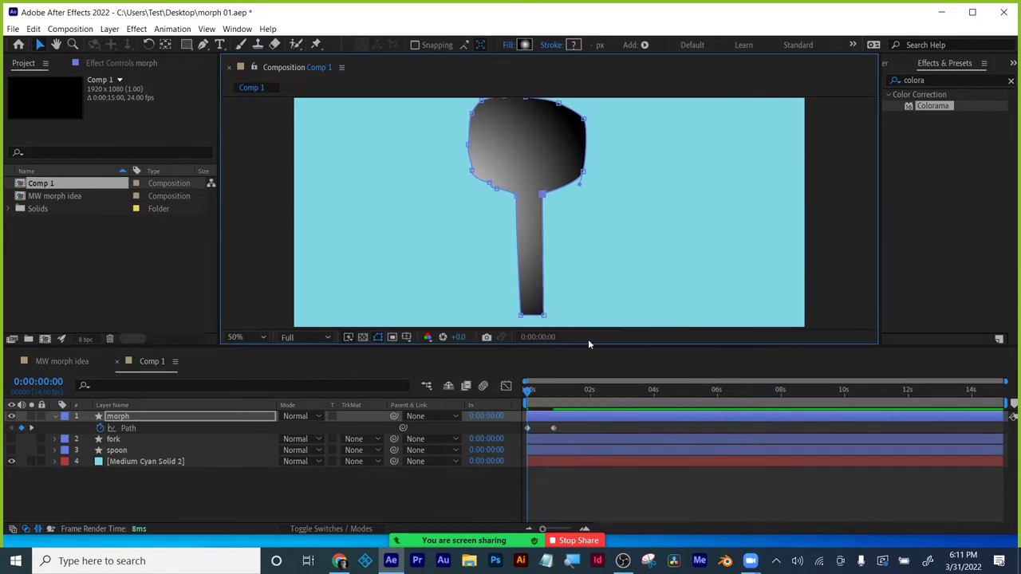
- At the morph's fork path keyframe, set the vertex where the handle's right edge meets the fork head as the first vertex
{"action": "left_click", "coordinate": [553, 429]}
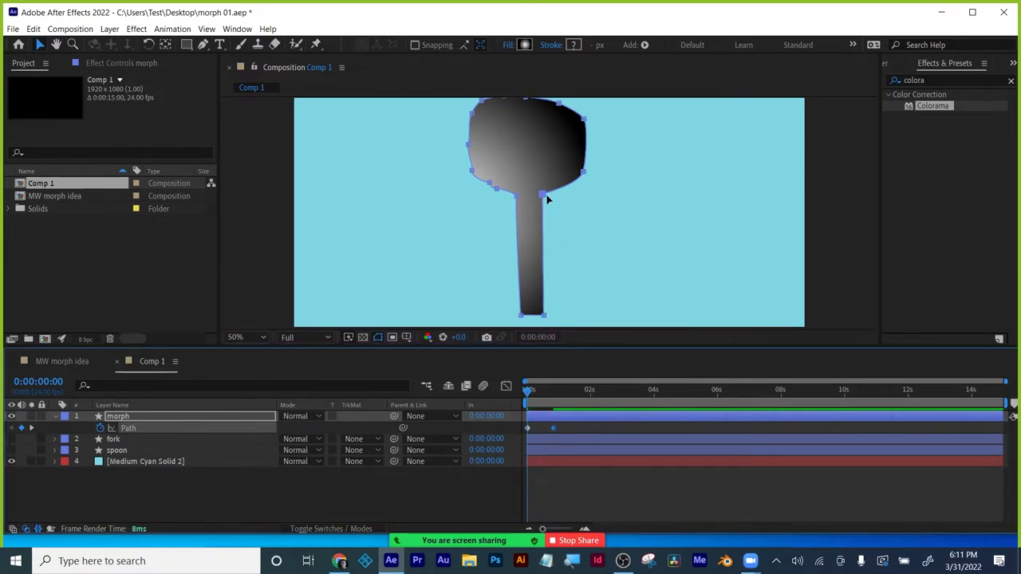
{"action": "left_click", "coordinate": [31, 429]}
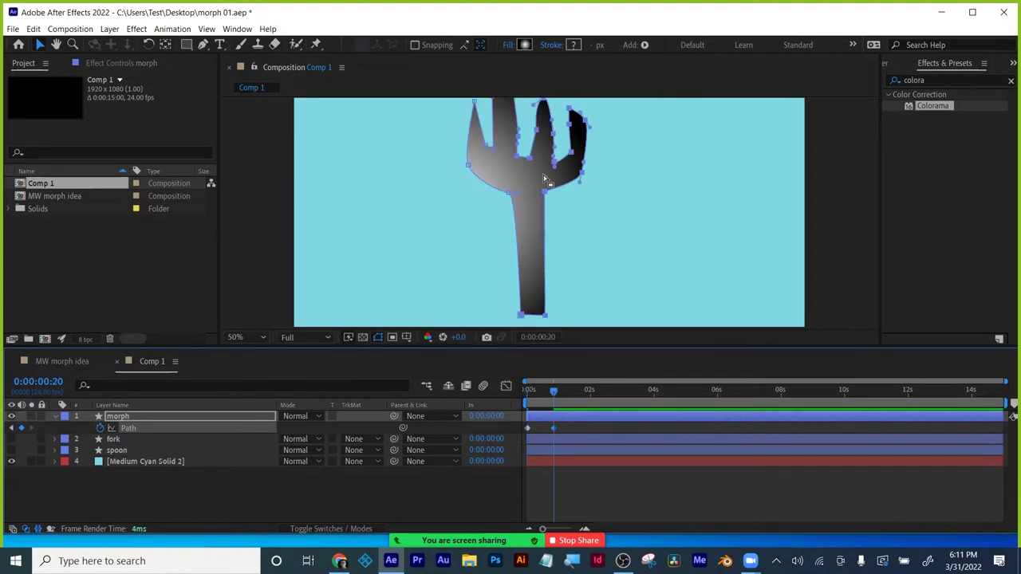
{"action": "right_click", "coordinate": [543, 194]}
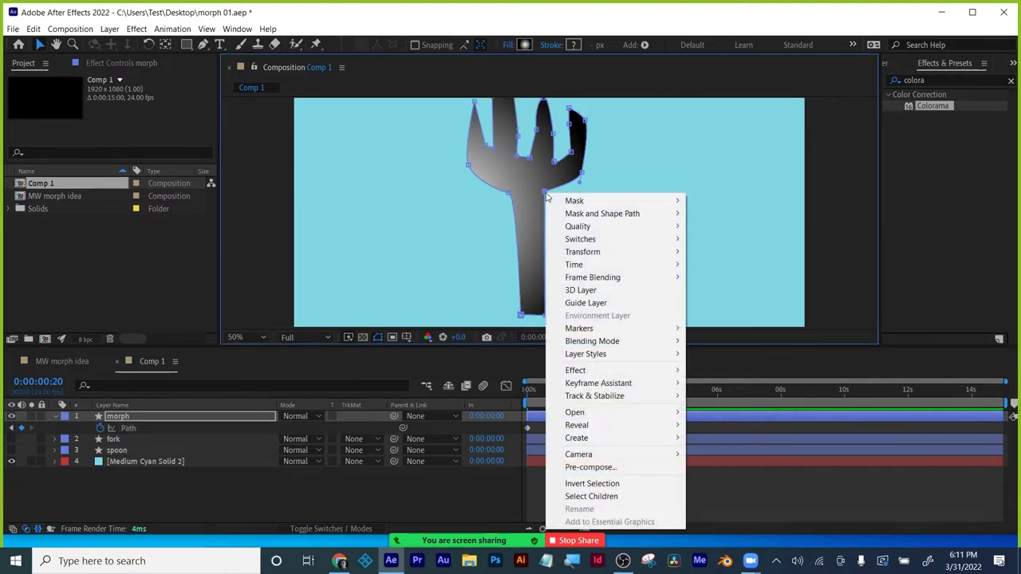
{"action": "mouse_move", "coordinate": [569, 216]}
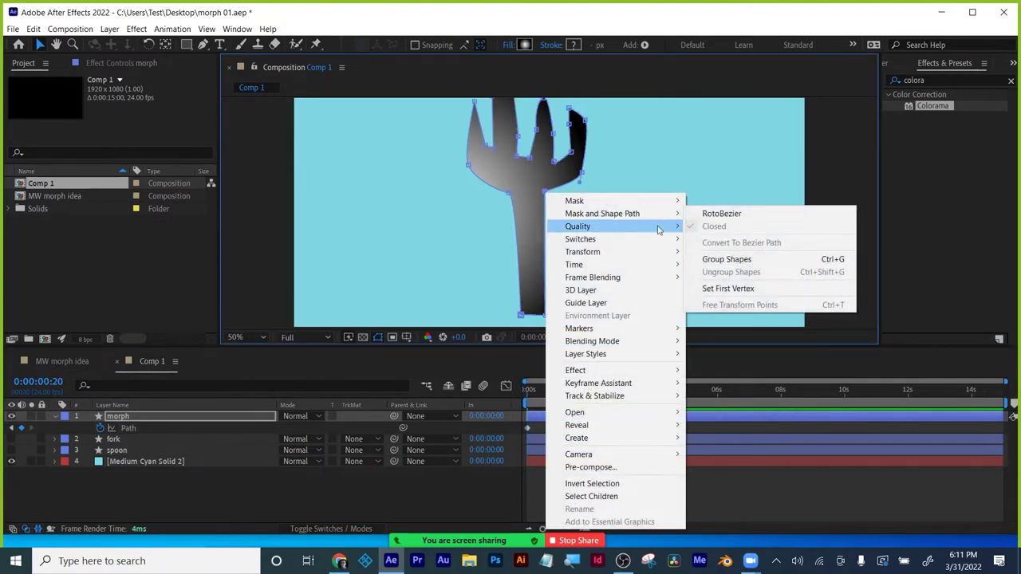
{"action": "left_click", "coordinate": [733, 289]}
{"action": "left_click", "coordinate": [600, 494]}
{"action": "scroll", "coordinate": [603, 189], "scroll_direction": "down", "scroll_amount": 2}
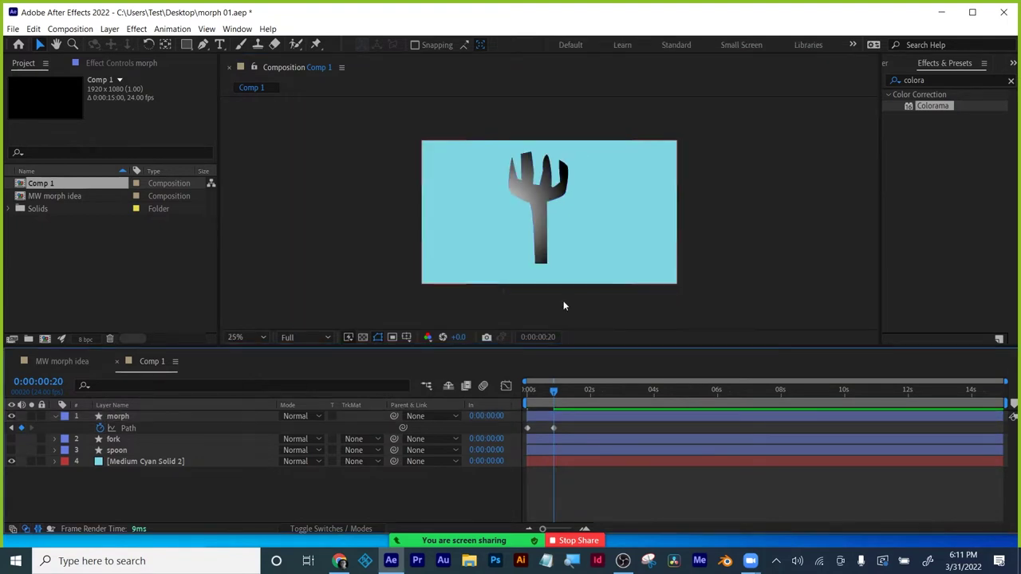
- Scrub past the fork keyframe and preview the spoon-to-fork morph from the start of the composition
{"action": "left_click", "coordinate": [552, 390]}
{"action": "mouse_move", "coordinate": [552, 390]}
{"action": "left_mouse_down"}
{"action": "mouse_move", "coordinate": [523, 392]}
{"action": "mouse_move", "coordinate": [560, 389]}
{"action": "left_mouse_up"}
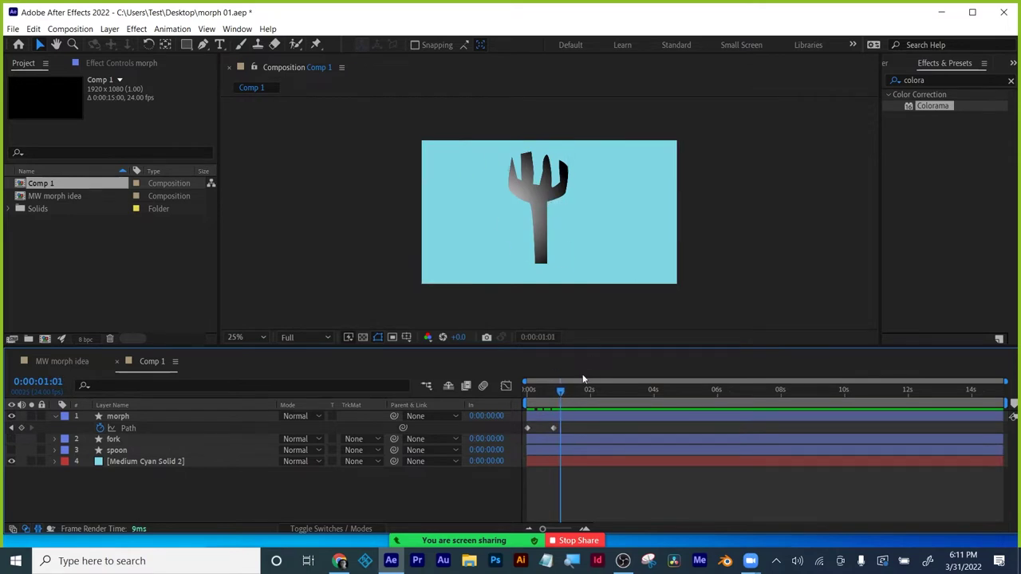
{"action": "key", "text": "space"}
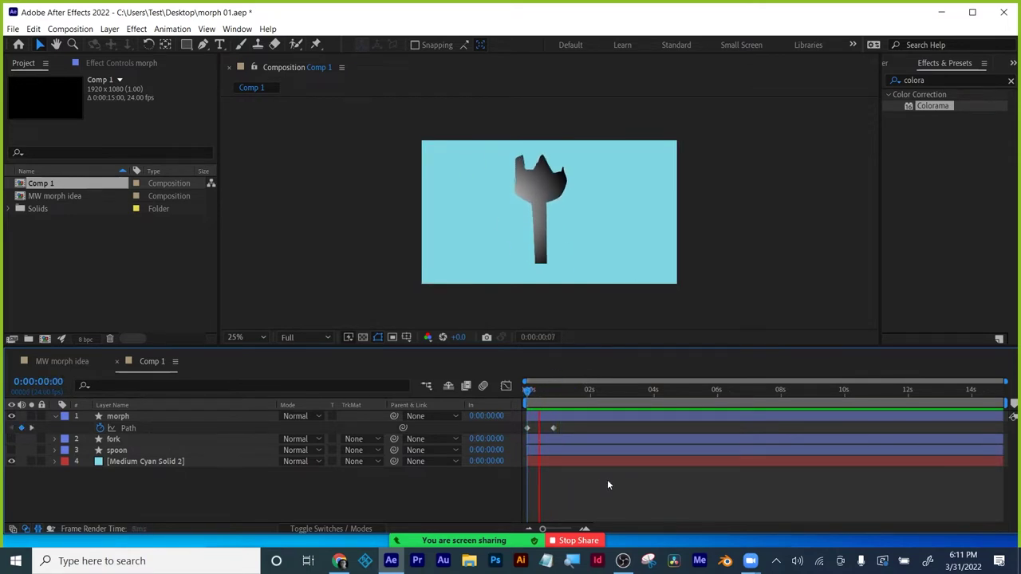
{"action": "key", "text": "space"}
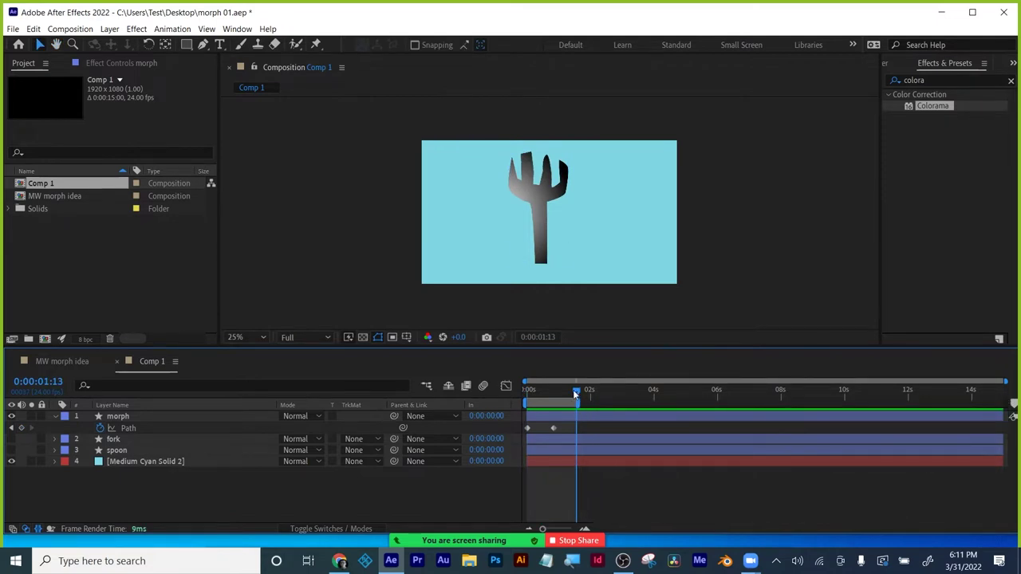
- Loop the morph preview from the start and set the work area to end just past the 2-second mark
{"action": "left_click_drag", "start_coordinate": [575, 390], "coordinate": [509, 390]}
{"action": "key", "text": "space"}
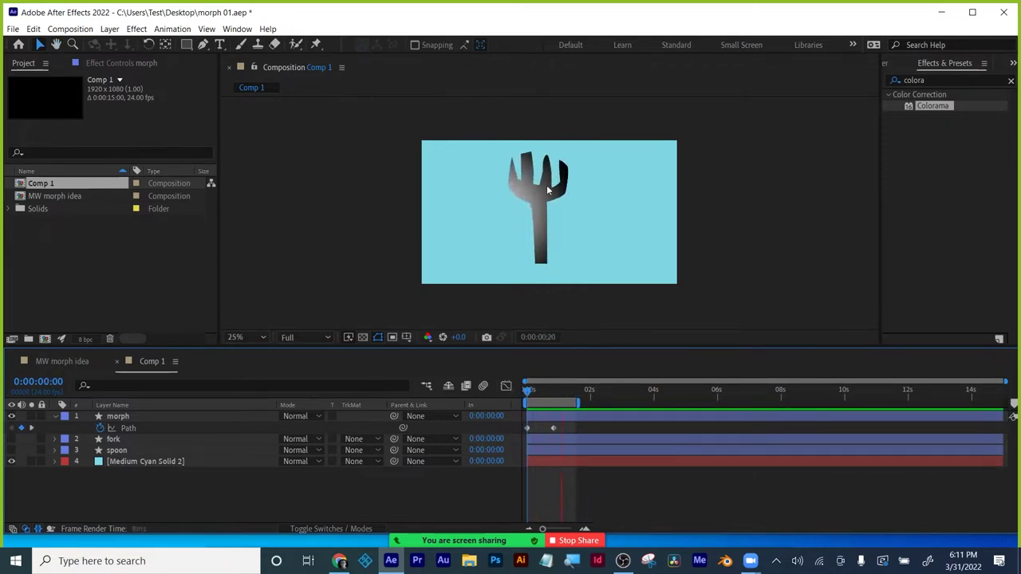
{"action": "left_click_drag", "start_coordinate": [578, 403], "coordinate": [598, 402]}
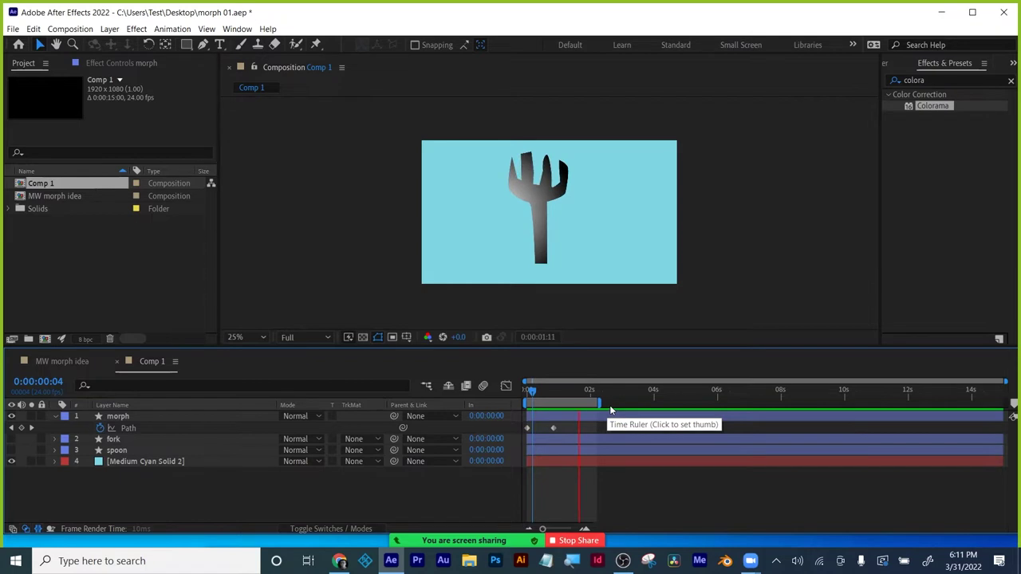
{"action": "key", "text": "space"}
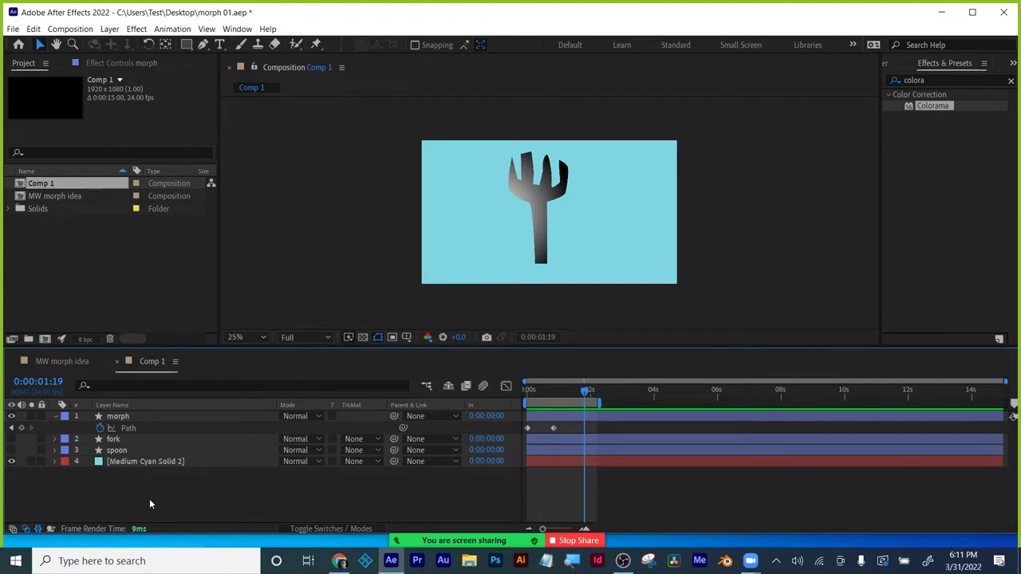
- Draw a closed knife outline over the fork with the Pen tool, starting at the handle's base and ending the blade above the tines
{"action": "left_click", "coordinate": [203, 45]}
{"action": "left_click", "coordinate": [539, 264]}
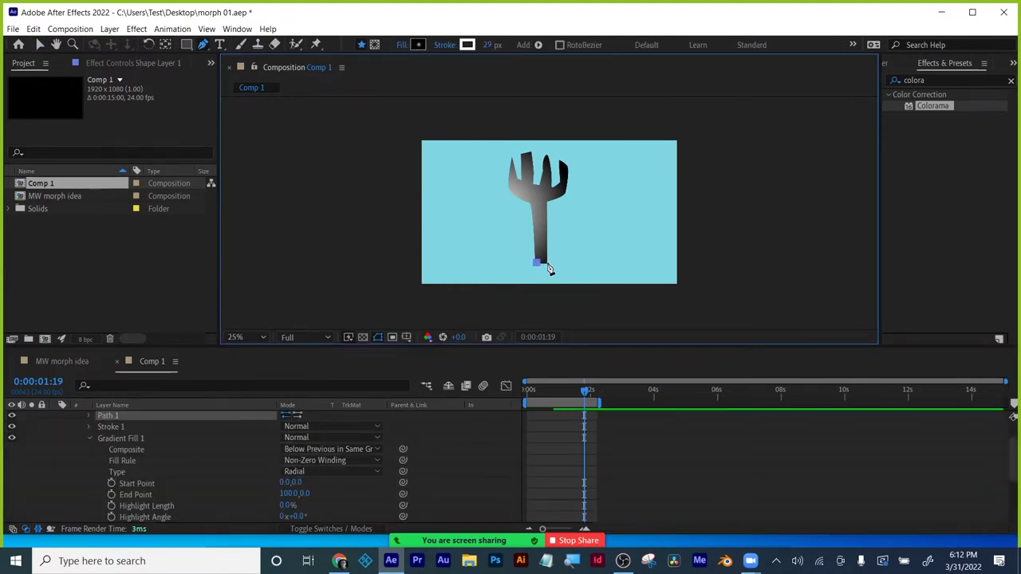
{"action": "left_click", "coordinate": [548, 205]}
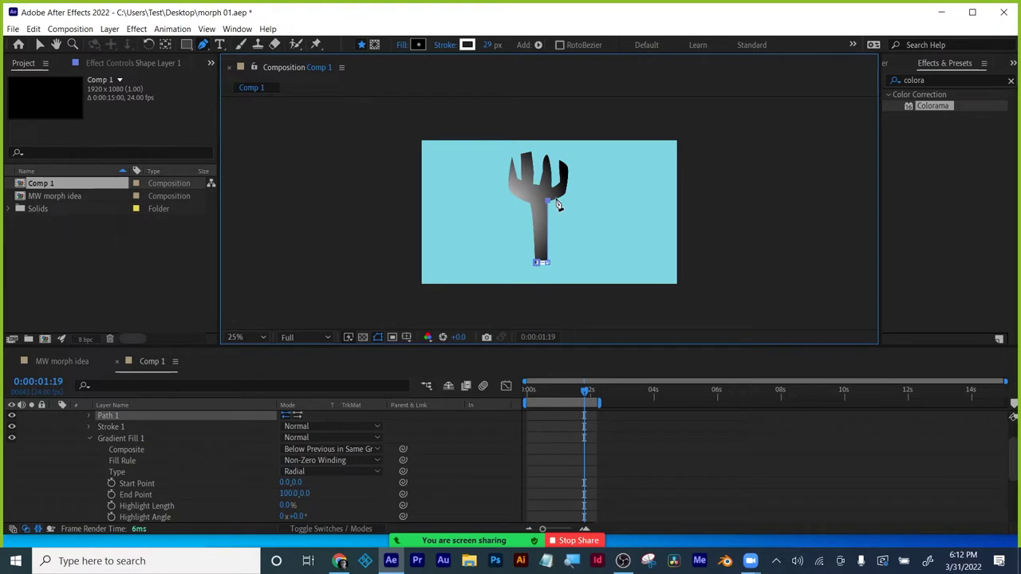
{"action": "left_click", "coordinate": [562, 172]}
{"action": "left_click_drag", "start_coordinate": [546, 140], "coordinate": [543, 214]}
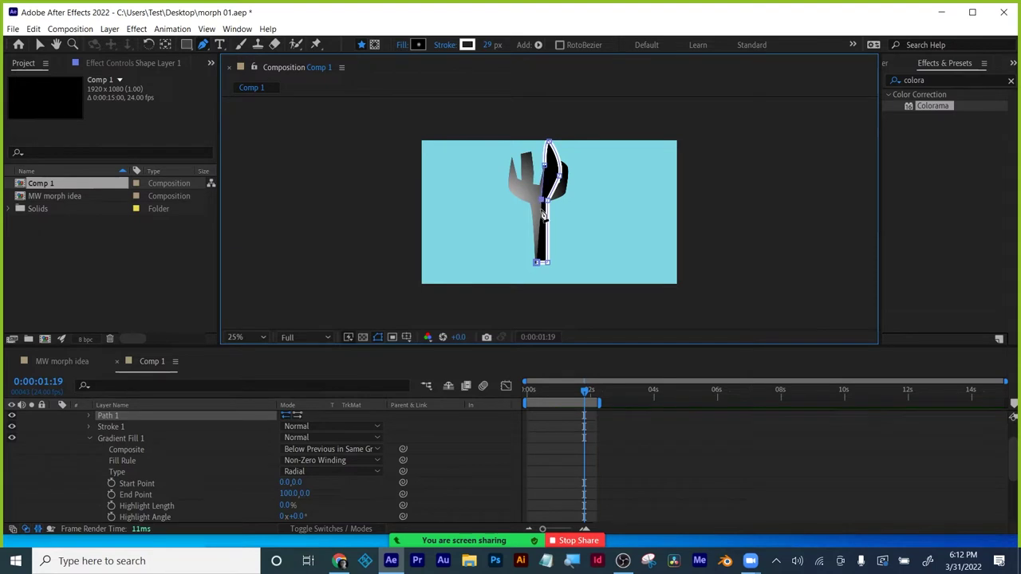
{"action": "left_click", "coordinate": [537, 265]}
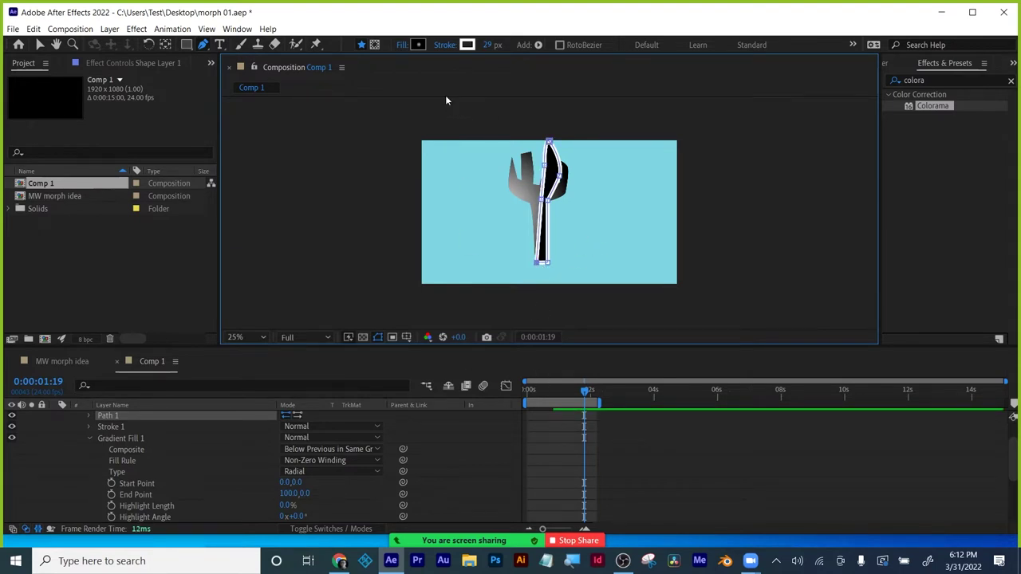
- Reveal the new knife shape's path and try keyframing it at 0:00:01:19
{"action": "left_click", "coordinate": [88, 416]}
{"action": "left_click", "coordinate": [112, 427]}
{"action": "scroll", "coordinate": [526, 460], "scroll_direction": "up", "scroll_amount": 2}
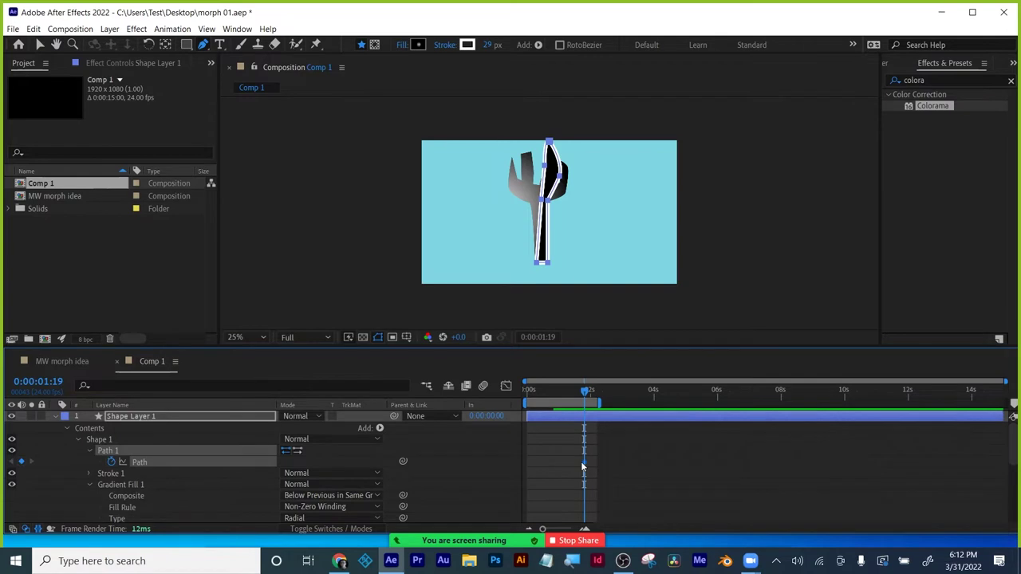
{"action": "scroll", "coordinate": [582, 275], "scroll_direction": "up", "scroll_amount": 4}
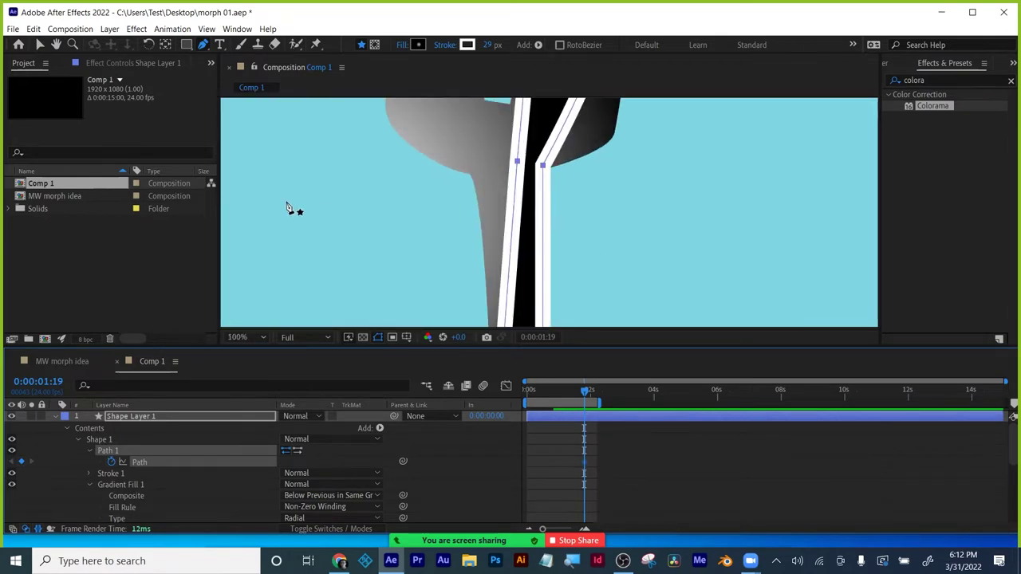
{"action": "left_click", "coordinate": [112, 464]}
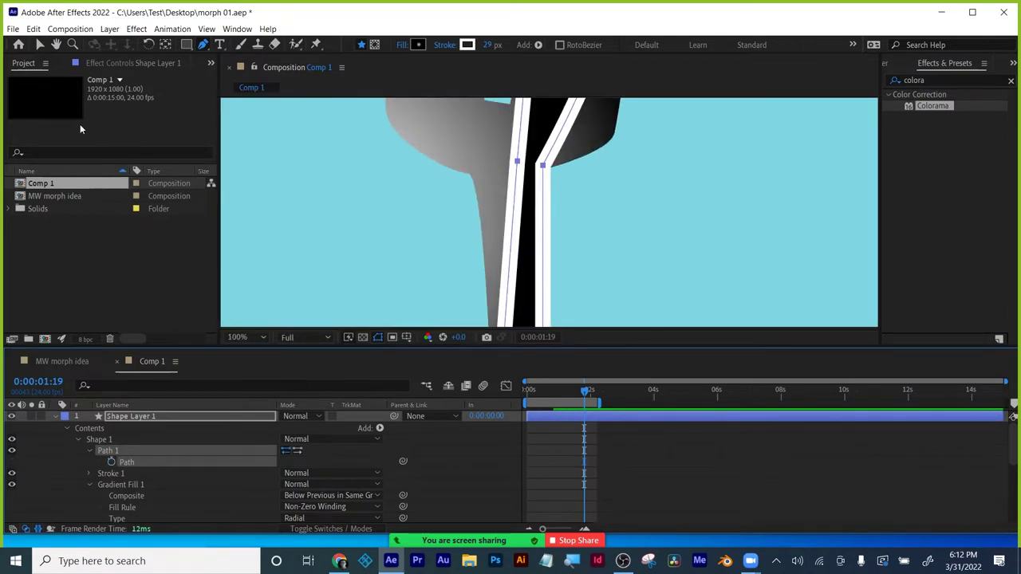
- Move the vertex at the left of the knife's handle-blade junction outward to the corner where the fork's handle meets its head
{"action": "left_click", "coordinate": [39, 45]}
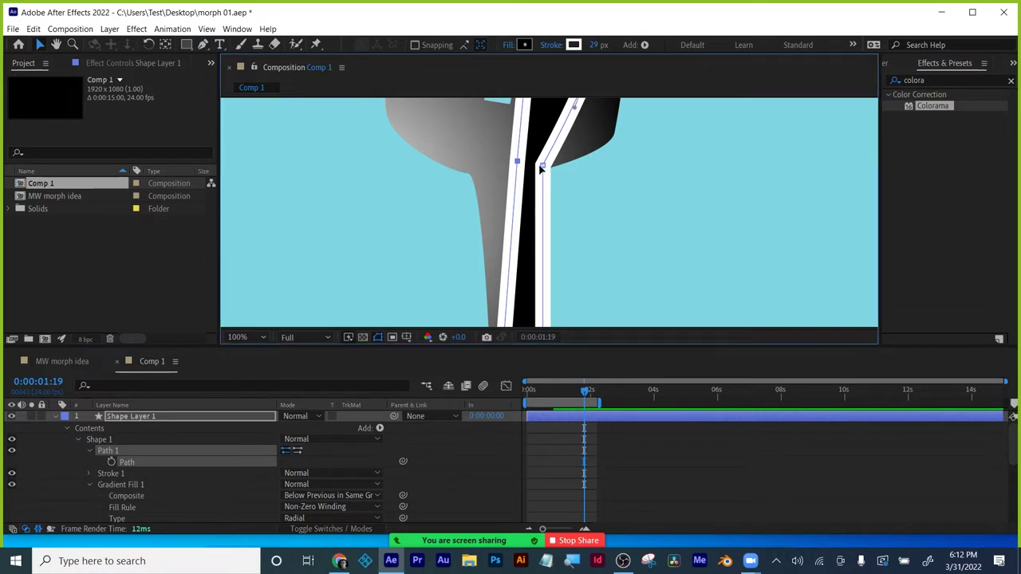
{"action": "left_click", "coordinate": [517, 162]}
{"action": "double_click", "coordinate": [515, 163]}
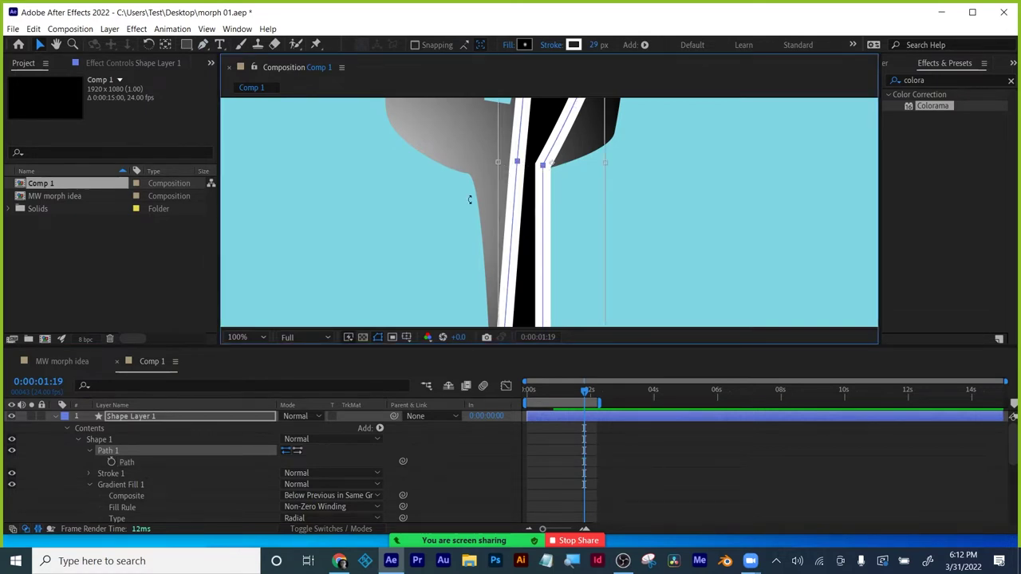
{"action": "left_click", "coordinate": [126, 462]}
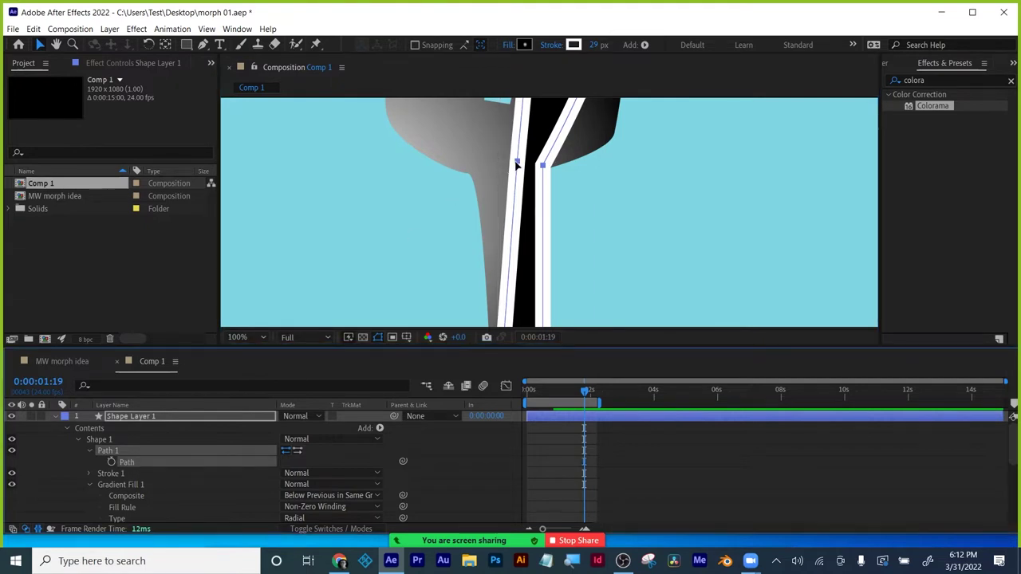
{"action": "left_click_drag", "start_coordinate": [517, 164], "coordinate": [479, 173]}
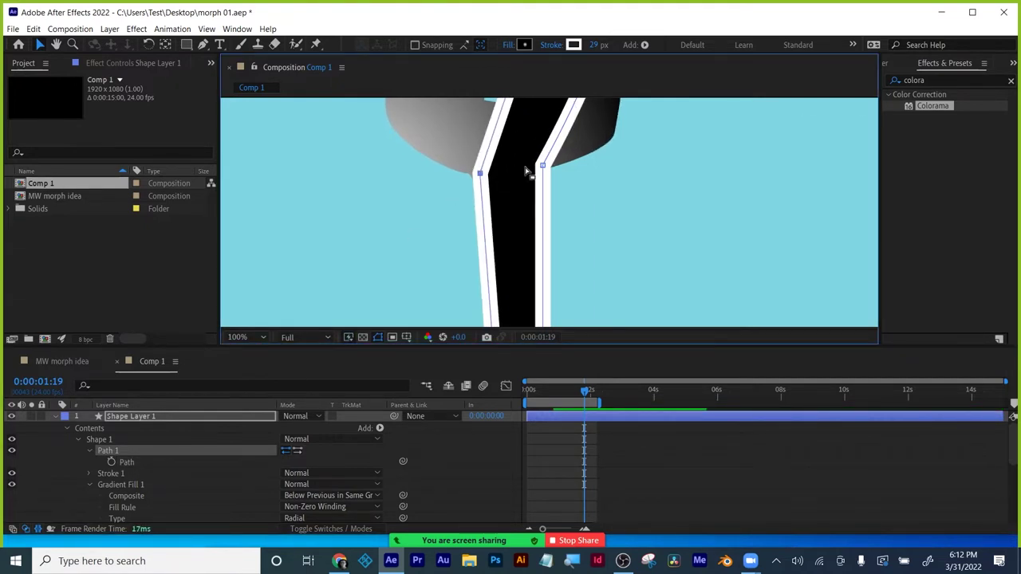
- Set the knife's right handle-blade junction as the first vertex and shift the blade's vertices left to centre the blade over the handle
{"action": "right_click", "coordinate": [542, 166]}
{"action": "mouse_move", "coordinate": [567, 191]}
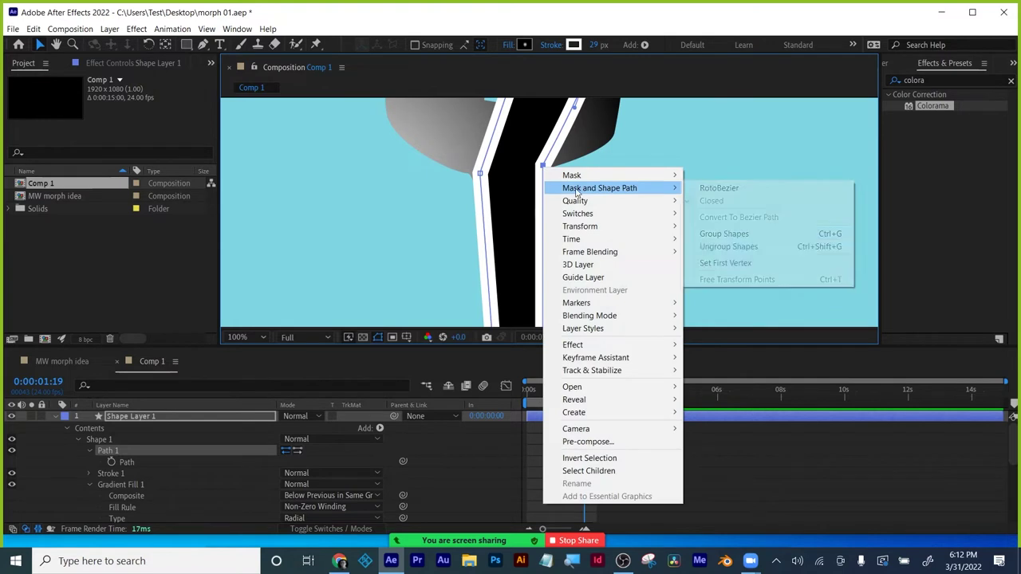
{"action": "left_click", "coordinate": [721, 263]}
{"action": "scroll", "coordinate": [611, 212], "scroll_direction": "down", "scroll_amount": 2}
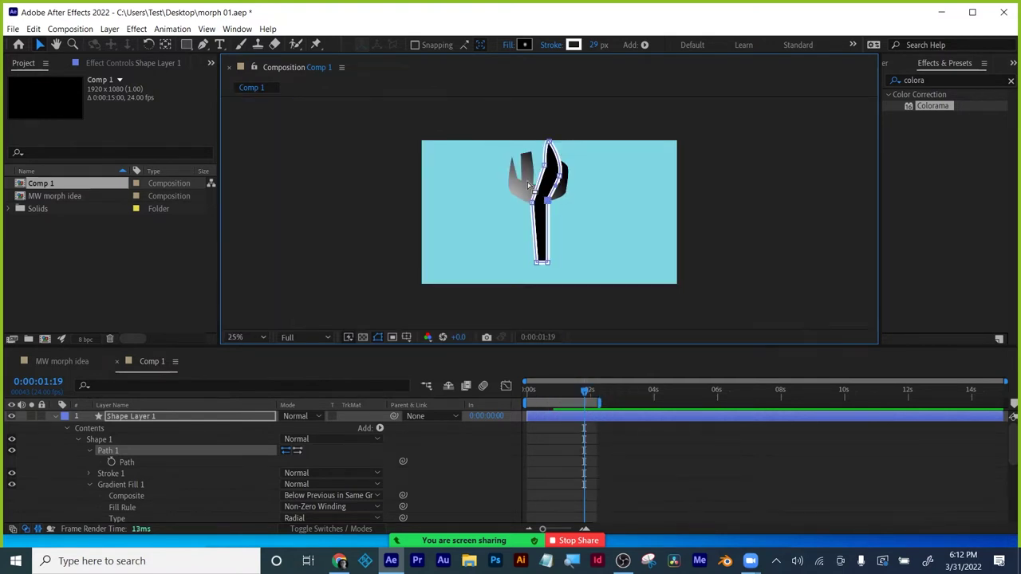
{"action": "left_click_drag", "start_coordinate": [538, 172], "coordinate": [559, 183]}
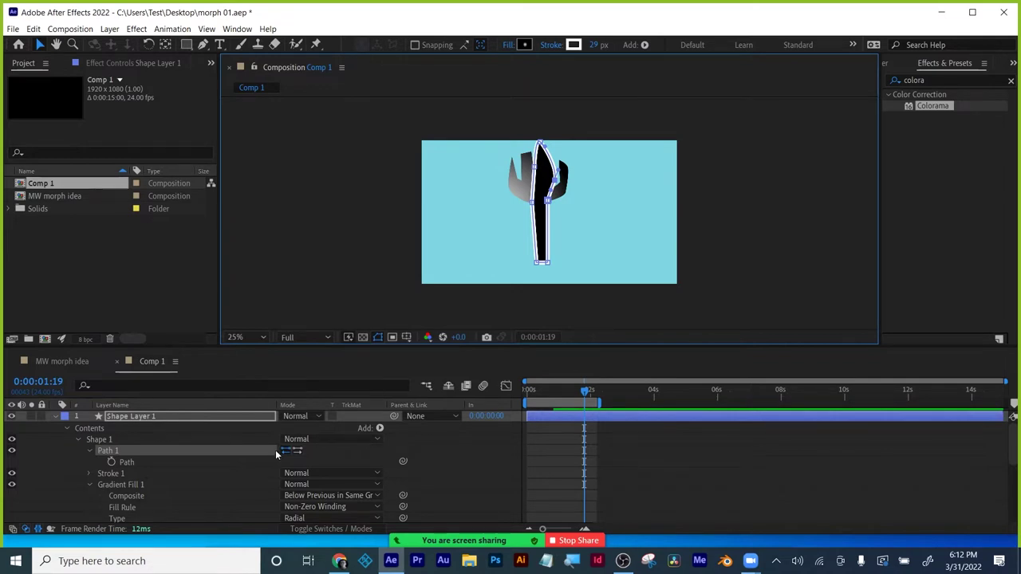
- Keyframe the knife shape's path at 0:00:01:19, and collapse and hide its layer
{"action": "left_click", "coordinate": [111, 462]}
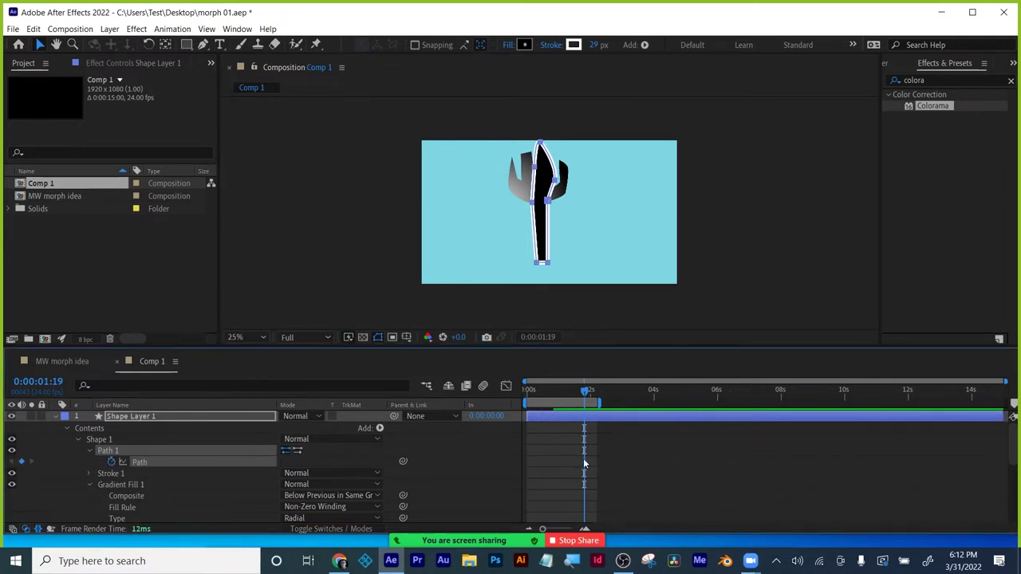
{"action": "left_click", "coordinate": [55, 417]}
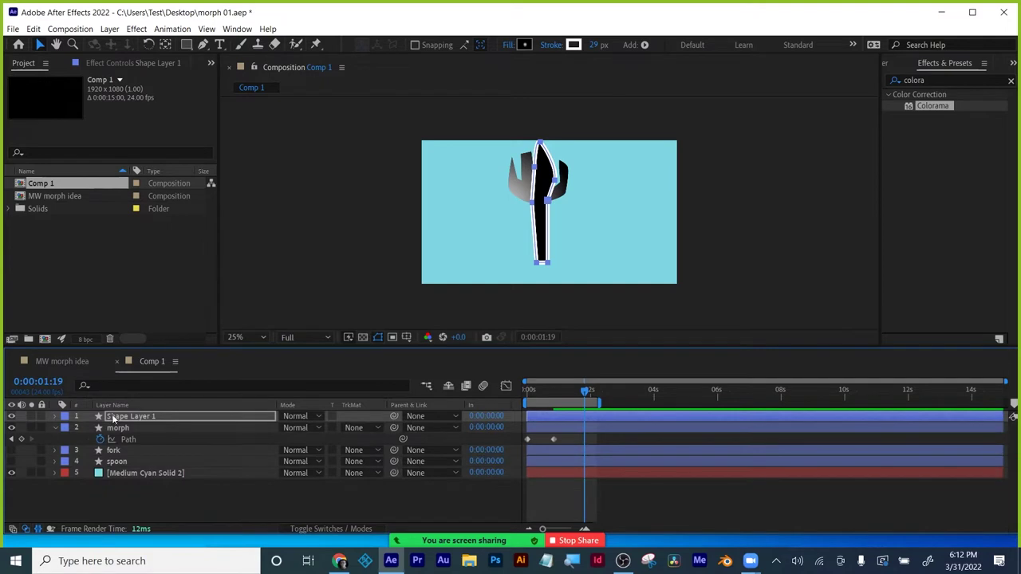
{"action": "left_click", "coordinate": [11, 415]}
- Add a third path keyframe to the morph layer at 0:00:01:17
{"action": "left_click", "coordinate": [118, 428]}
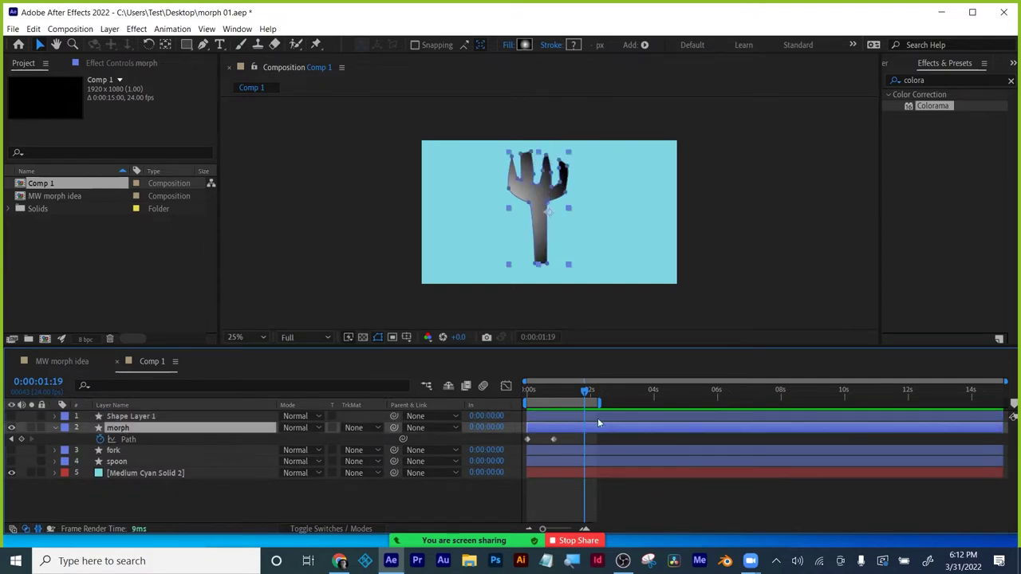
{"action": "left_click_drag", "start_coordinate": [585, 390], "coordinate": [582, 390]}
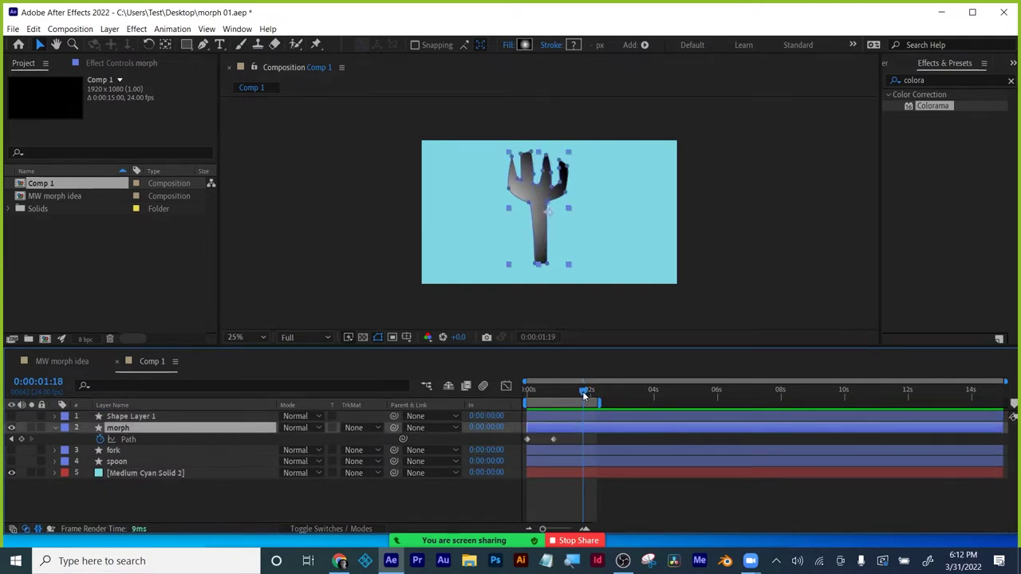
{"action": "left_click", "coordinate": [21, 439]}
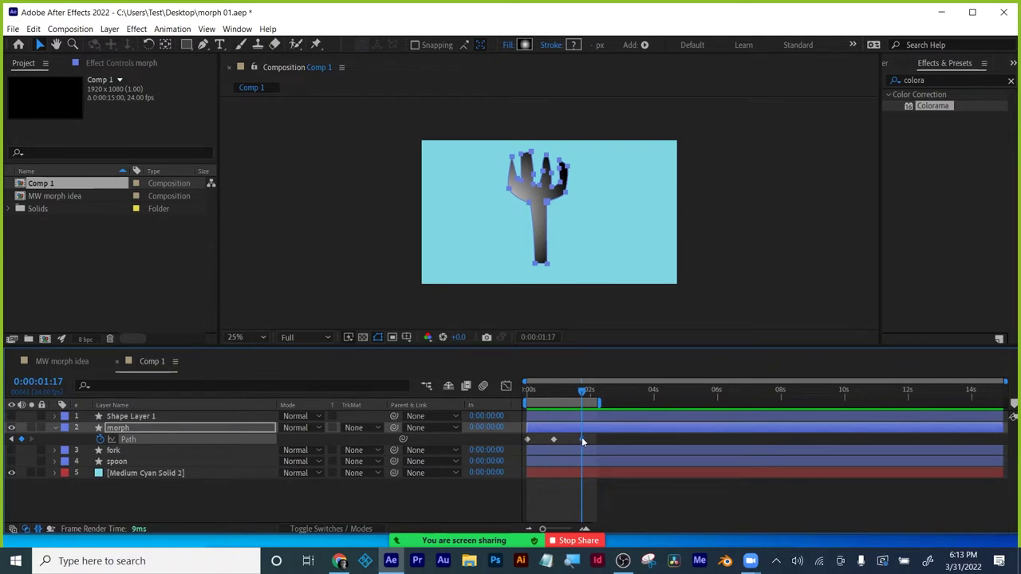
- Preview the morph across its three path keyframes from the start of the composition and return to the beginning
{"action": "left_click_drag", "start_coordinate": [583, 391], "coordinate": [558, 391]}
{"action": "key", "text": "space"}
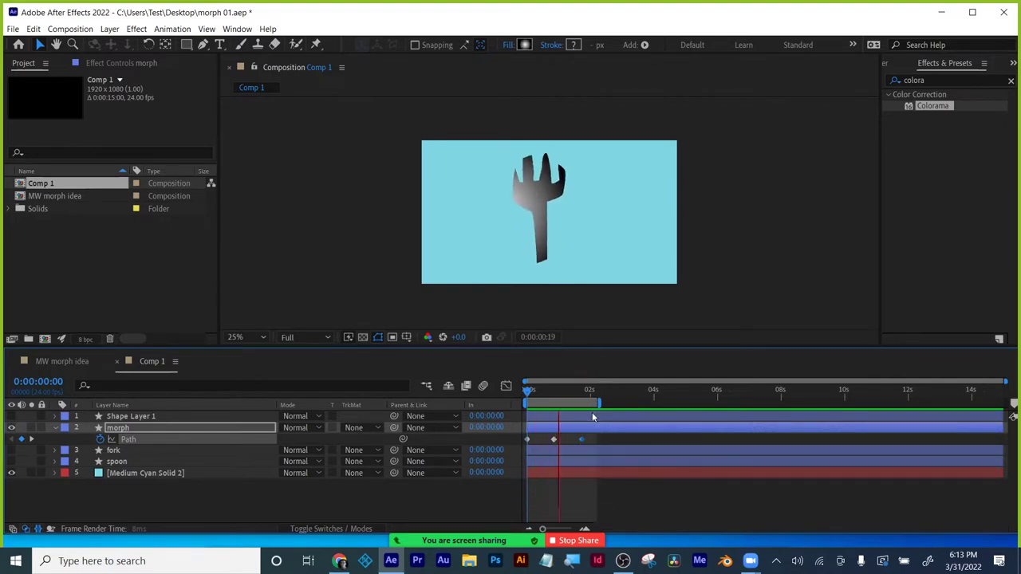
{"action": "left_click", "coordinate": [589, 390]}
{"action": "left_click_drag", "start_coordinate": [587, 390], "coordinate": [525, 390]}
{"action": "key", "text": "h"}
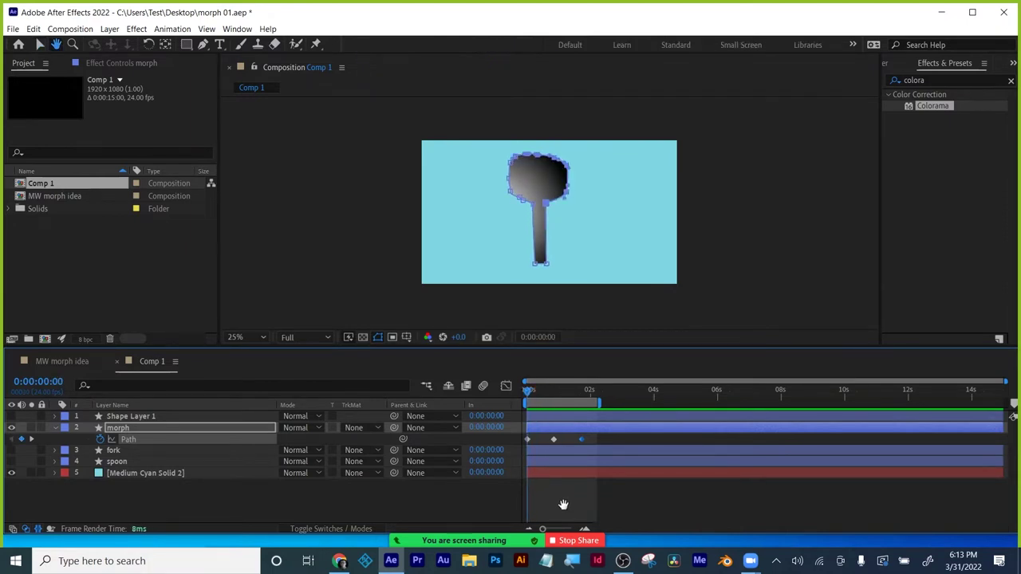
{"action": "key", "text": "space"}
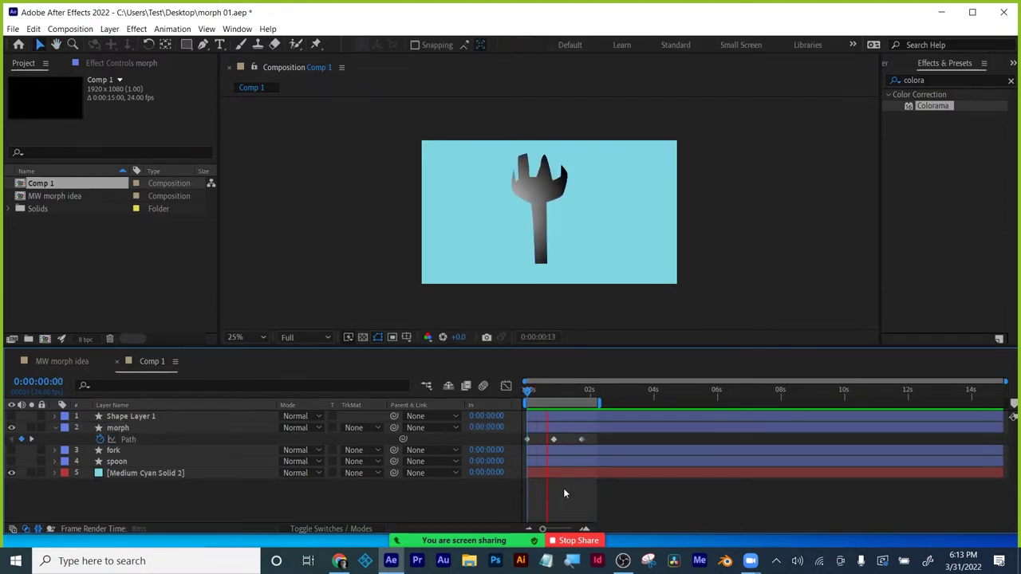
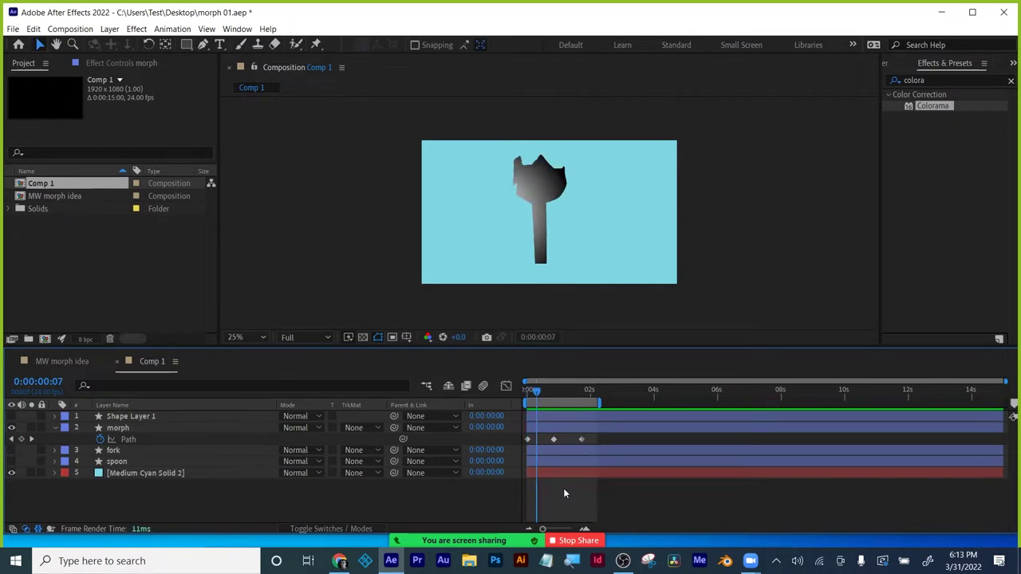
{"action": "left_click_drag", "start_coordinate": [534, 389], "coordinate": [466, 391]}
- Open the MW morph idea composition and preview its animation
{"action": "left_click", "coordinate": [61, 361]}
{"action": "key", "text": "space"}
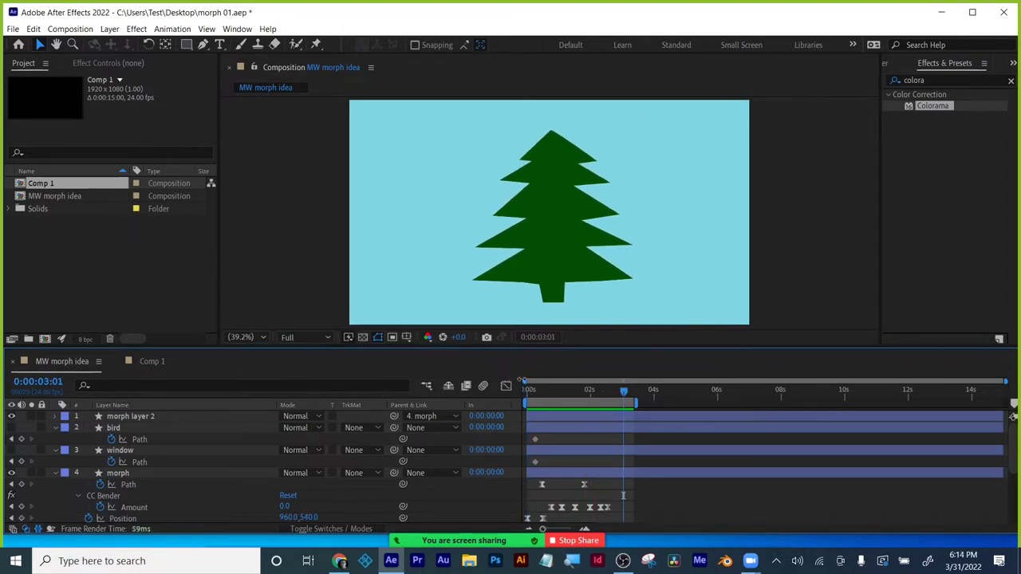
- Review the rocket-to-tree animation in the MW morph idea composition around 0:00:00:06 and 0:00:02:12, and return to Comp 1
{"action": "left_click_drag", "start_coordinate": [543, 389], "coordinate": [534, 390]}
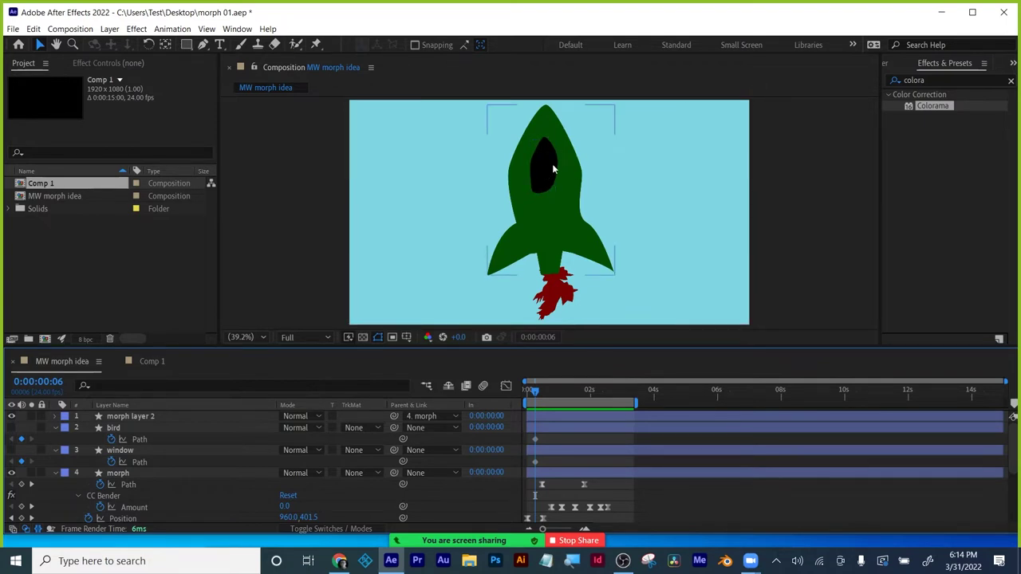
{"action": "left_click_drag", "start_coordinate": [537, 391], "coordinate": [606, 375]}
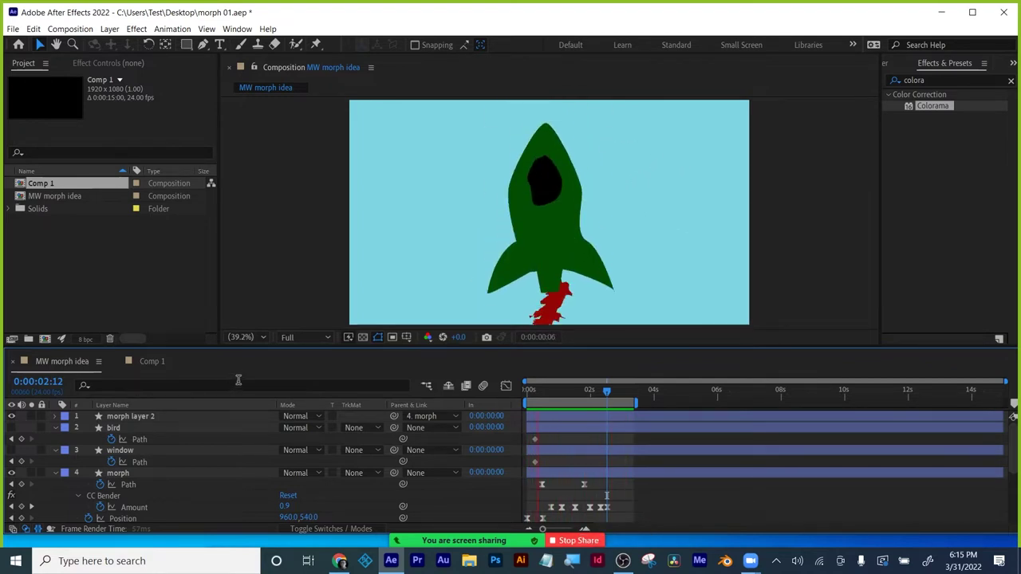
{"action": "left_click", "coordinate": [152, 362]}
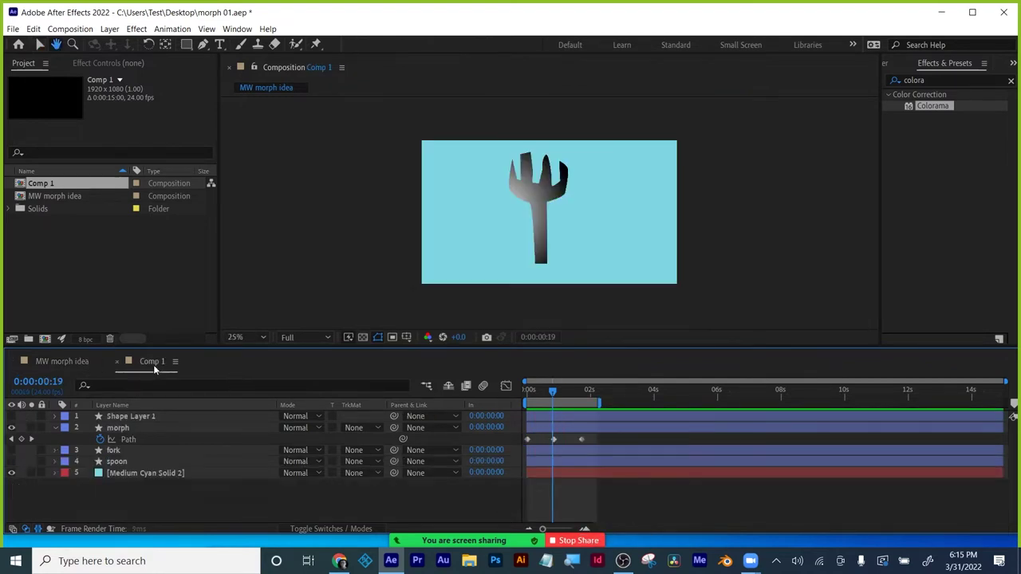
- Rename Comp 1 as utensils and save the project
{"action": "left_click", "coordinate": [47, 185]}
{"action": "key", "text": "Return"}
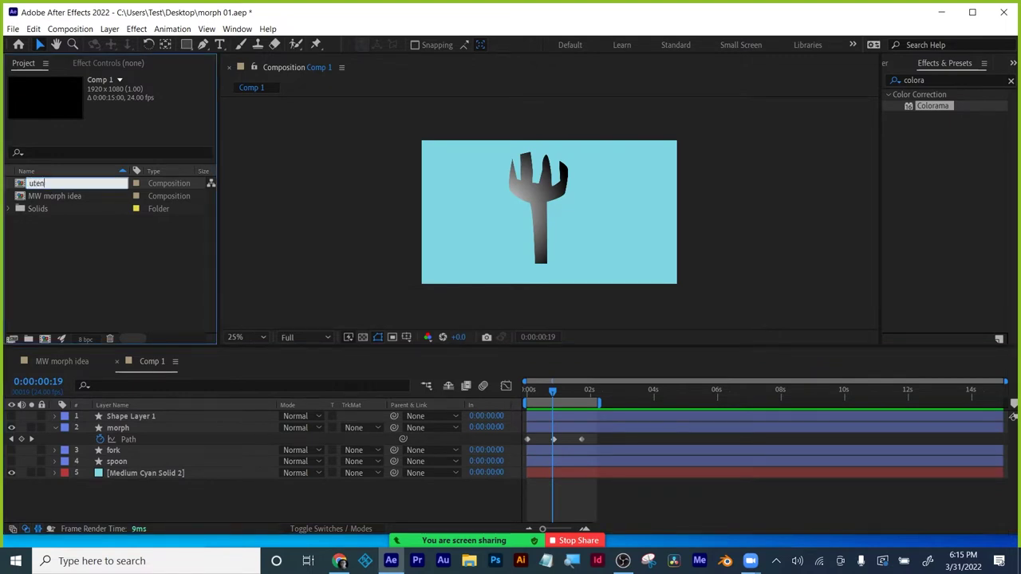
{"action": "key", "text": "Return"}
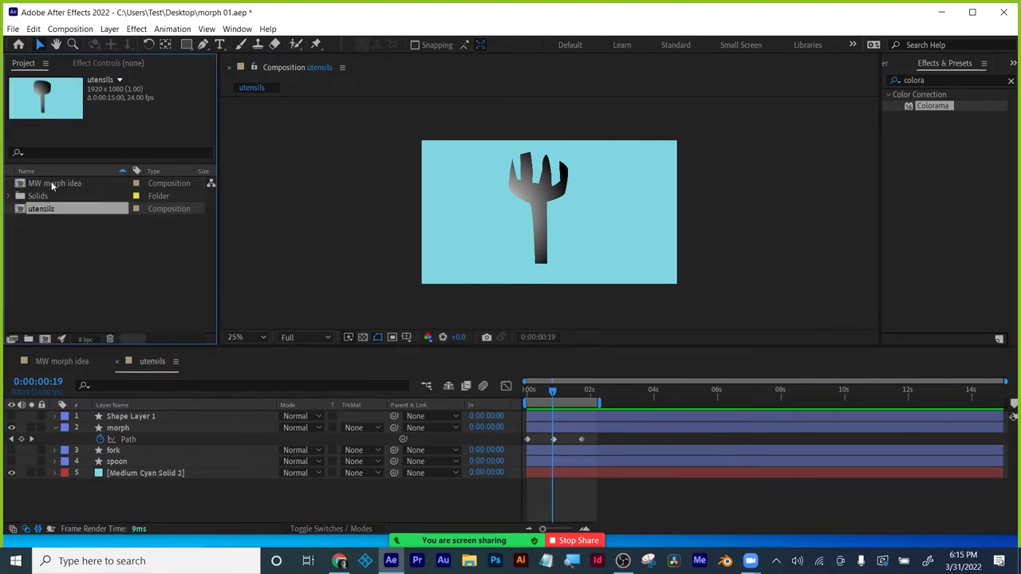
{"action": "key", "text": "ctrl+s"}
{"action": "left_click", "coordinate": [60, 257]}
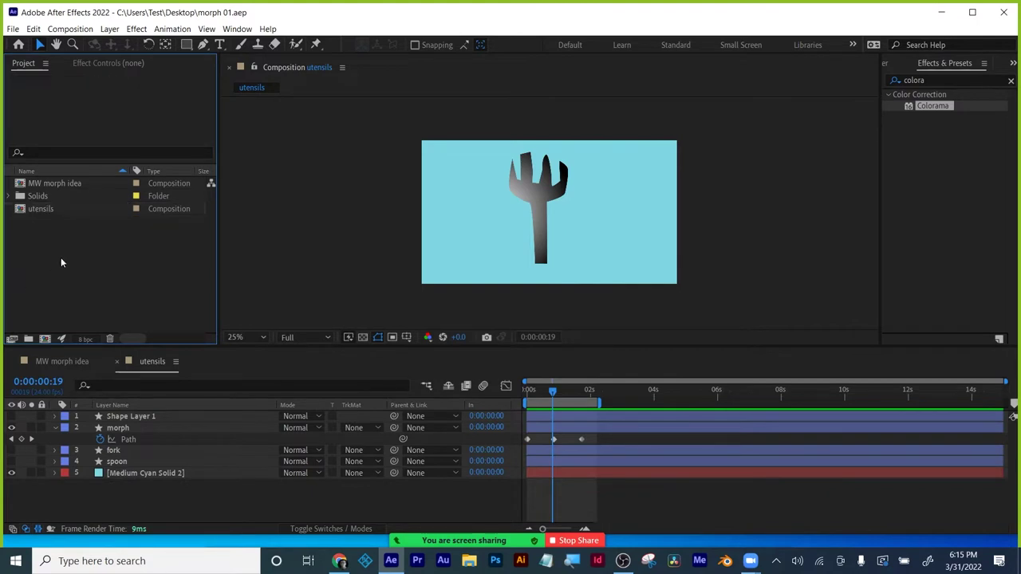
- Make the project area slightly taller, collapse the morph layer's properties and deselect everything
{"action": "left_click_drag", "start_coordinate": [187, 348], "coordinate": [188, 359]}
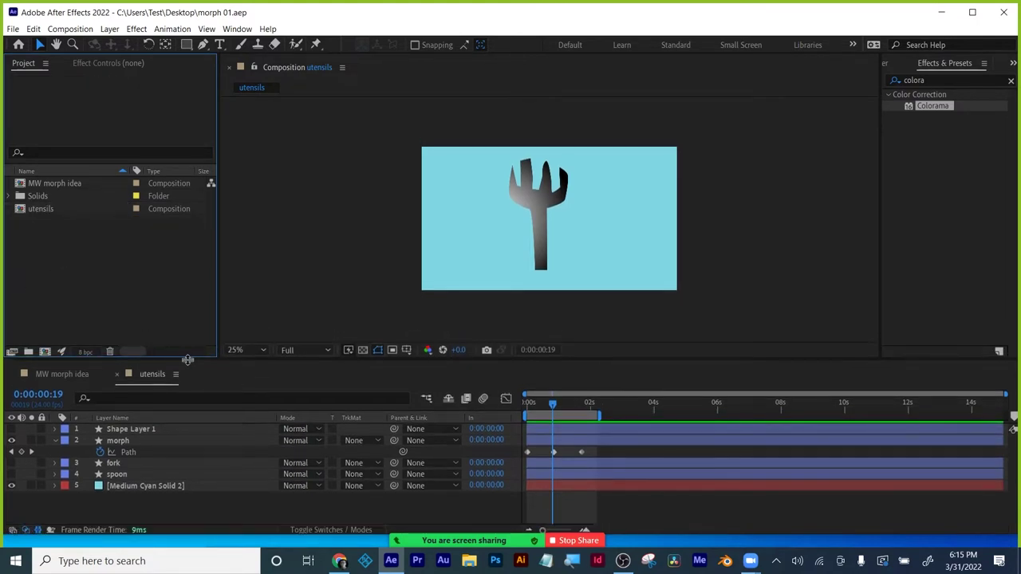
{"action": "left_click", "coordinate": [553, 453]}
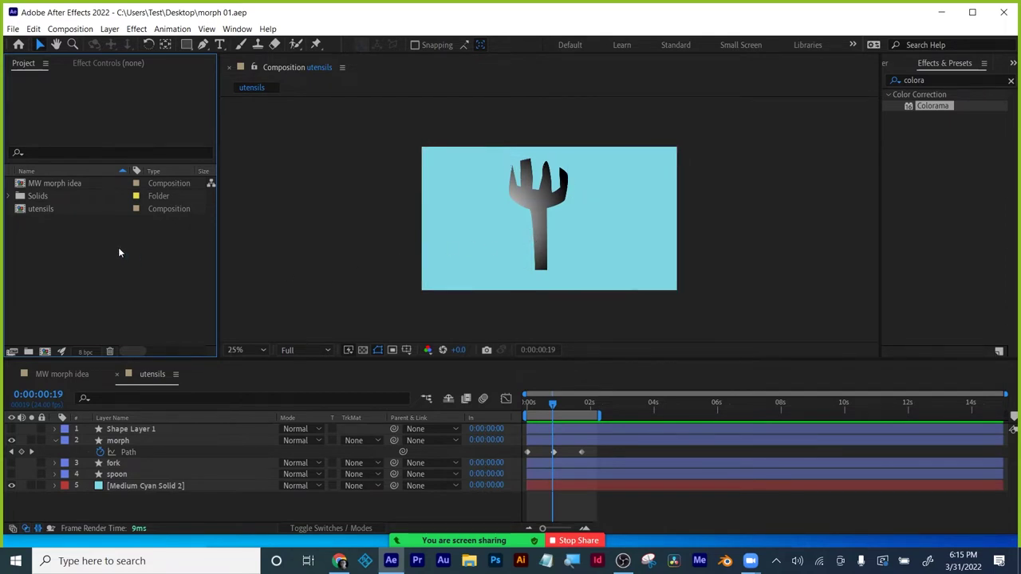
{"action": "left_click", "coordinate": [54, 440]}
{"action": "left_click", "coordinate": [58, 299]}
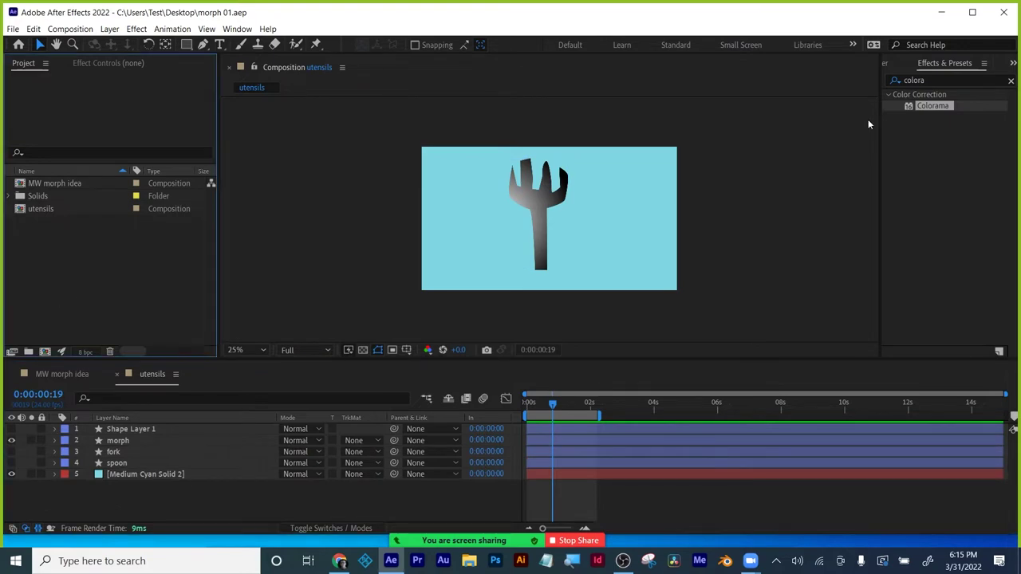
- Minimize After Effects and look through the Downloads folder in File Explorer for the source images, closing the window when done
{"action": "left_click", "coordinate": [942, 13]}
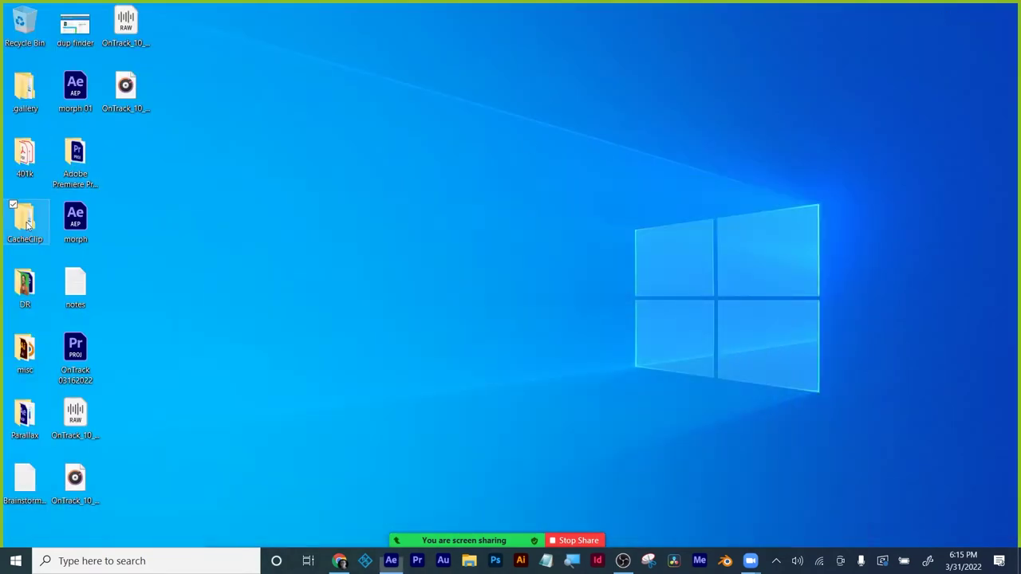
{"action": "key", "text": "Return"}
{"action": "left_click_drag", "start_coordinate": [273, 42], "coordinate": [441, 42]}
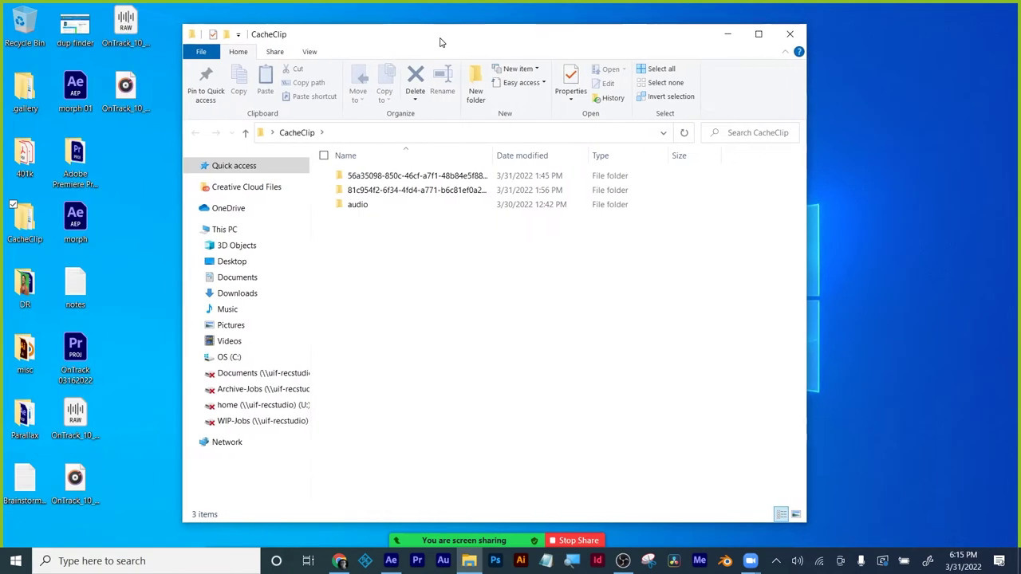
{"action": "left_click", "coordinate": [232, 294]}
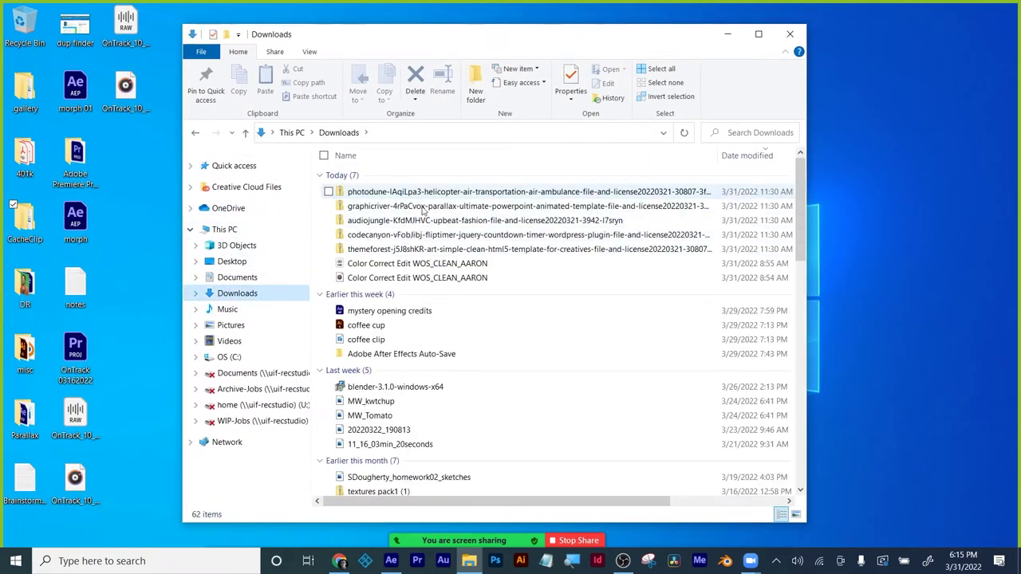
{"action": "scroll", "coordinate": [510, 307], "scroll_direction": "down", "scroll_amount": 2}
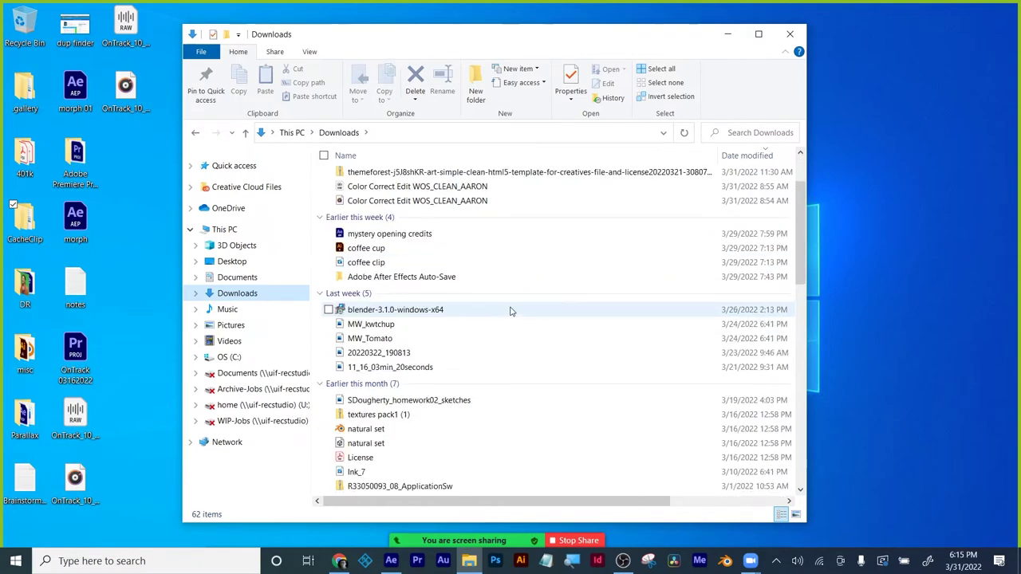
{"action": "scroll", "coordinate": [510, 311], "scroll_direction": "down", "scroll_amount": 12}
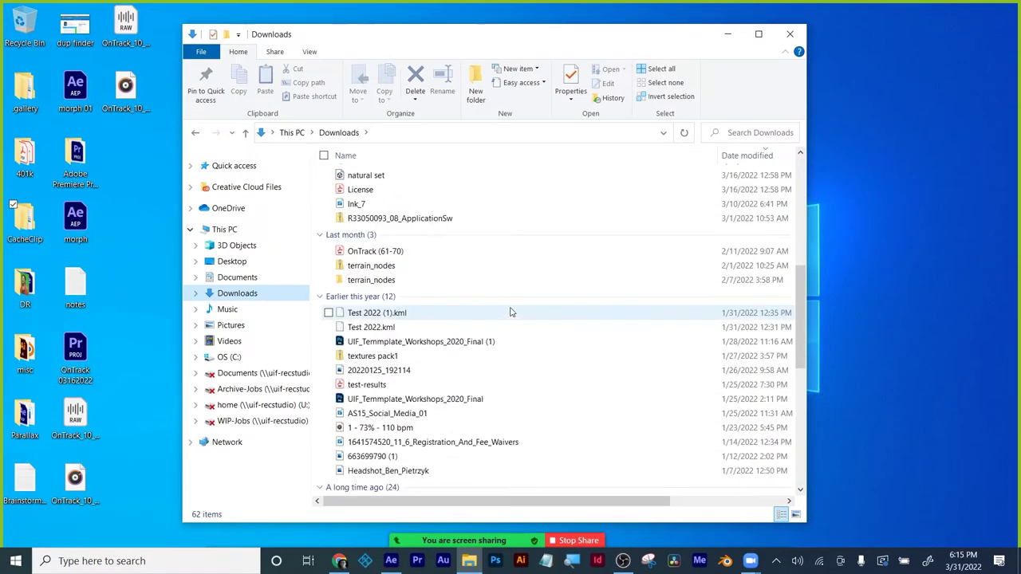
{"action": "scroll", "coordinate": [510, 312], "scroll_direction": "down", "scroll_amount": 1}
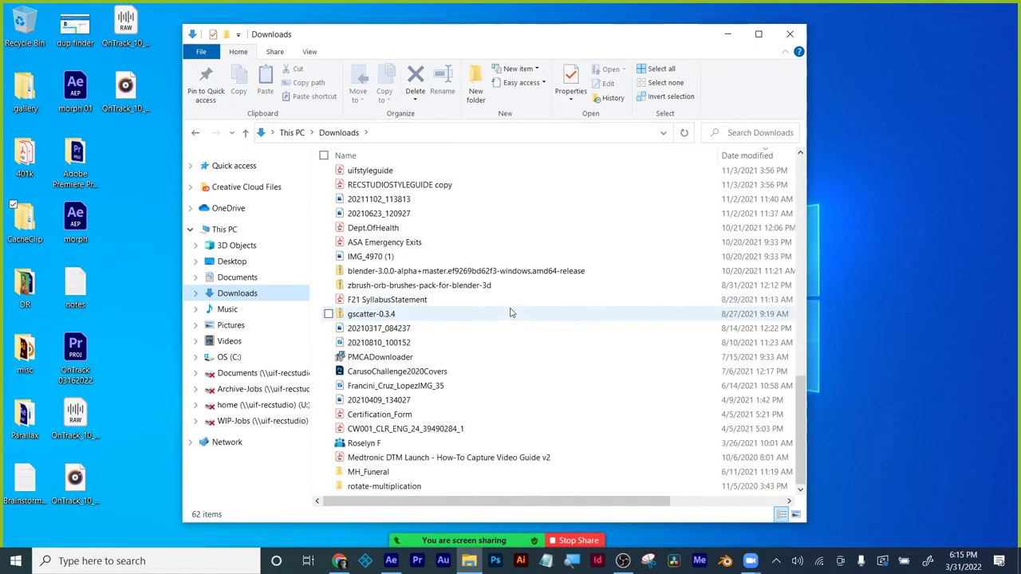
{"action": "left_click", "coordinate": [790, 33]}
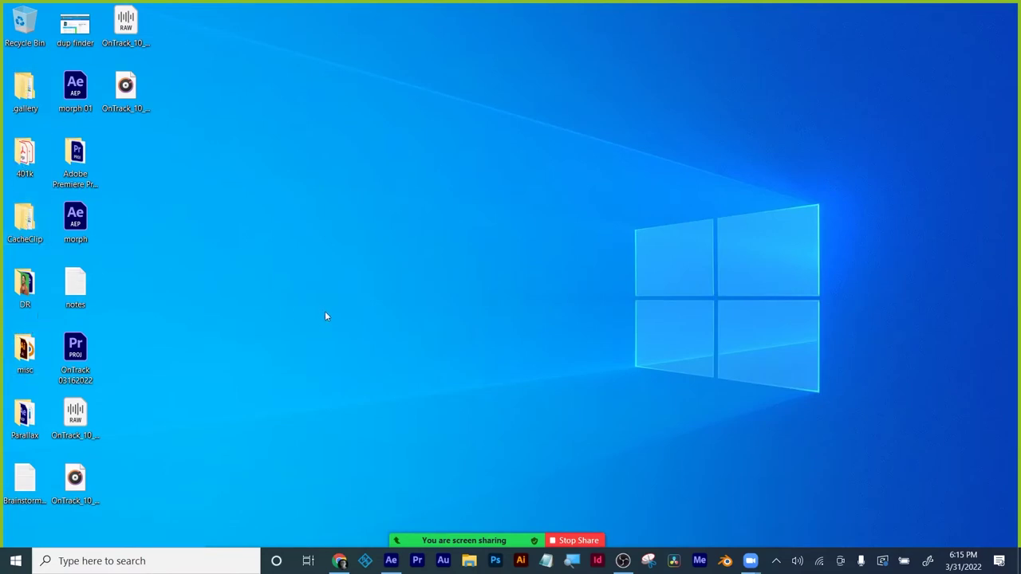
- Switch to Chrome and open the Files page of the ART 228 Motion Graphics course in Canvas
{"action": "left_click", "coordinate": [339, 561]}
{"action": "left_click", "coordinate": [574, 31]}
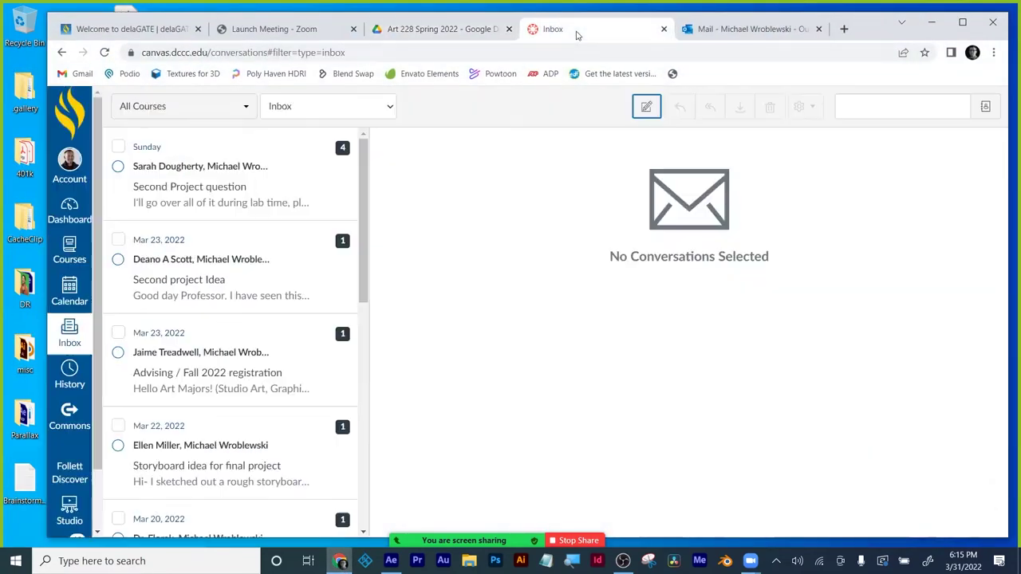
{"action": "left_click", "coordinate": [72, 207]}
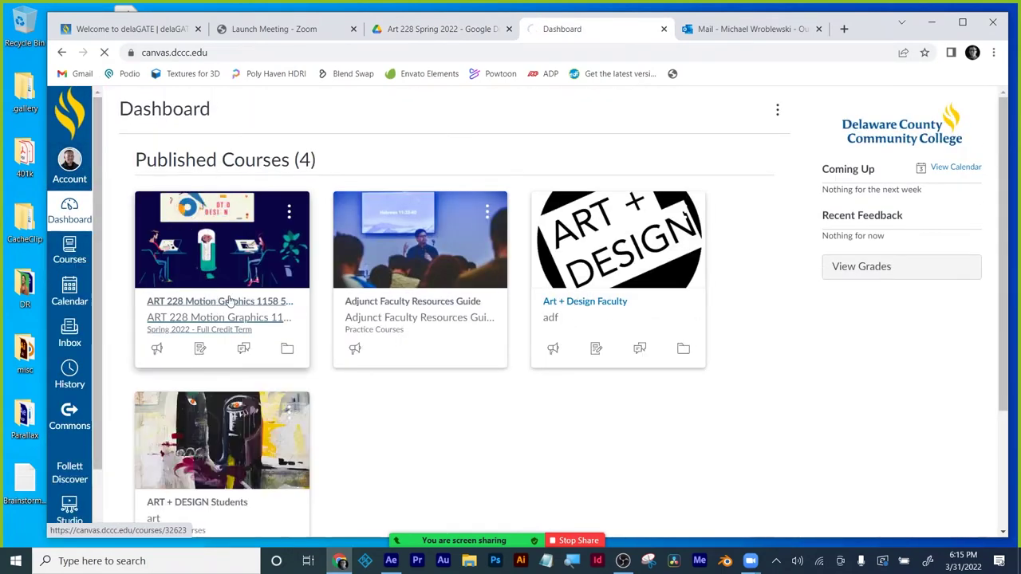
{"action": "left_click", "coordinate": [226, 302]}
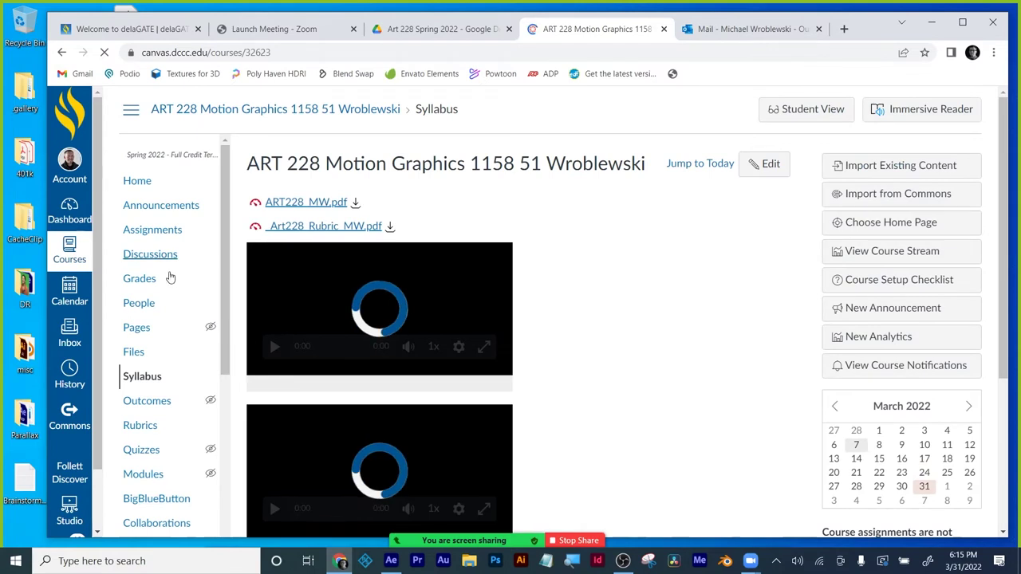
{"action": "left_click", "coordinate": [138, 351]}
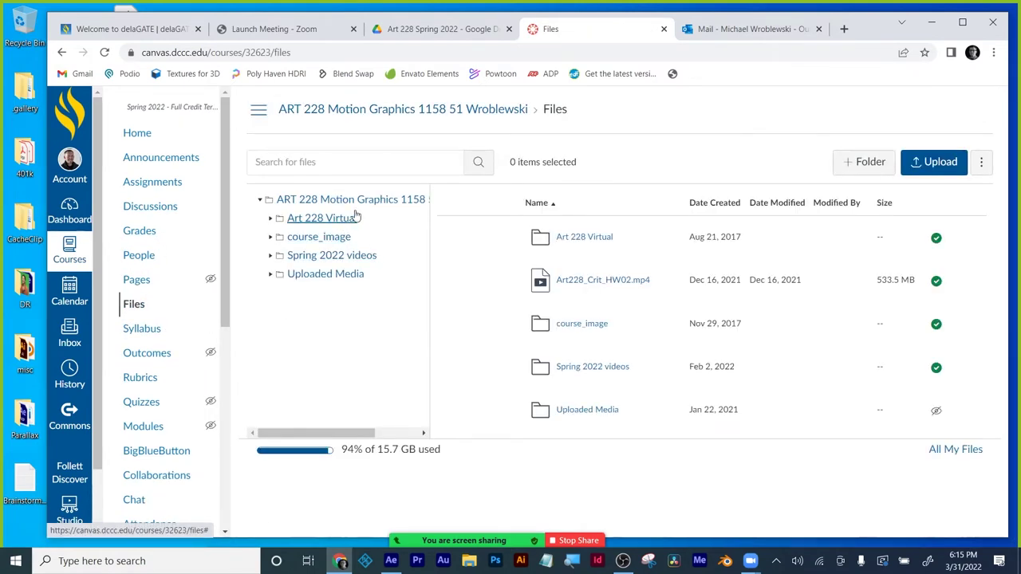
- Search the course files for "mw_" and download MW_kwtchup.png
{"action": "left_click", "coordinate": [396, 157]}
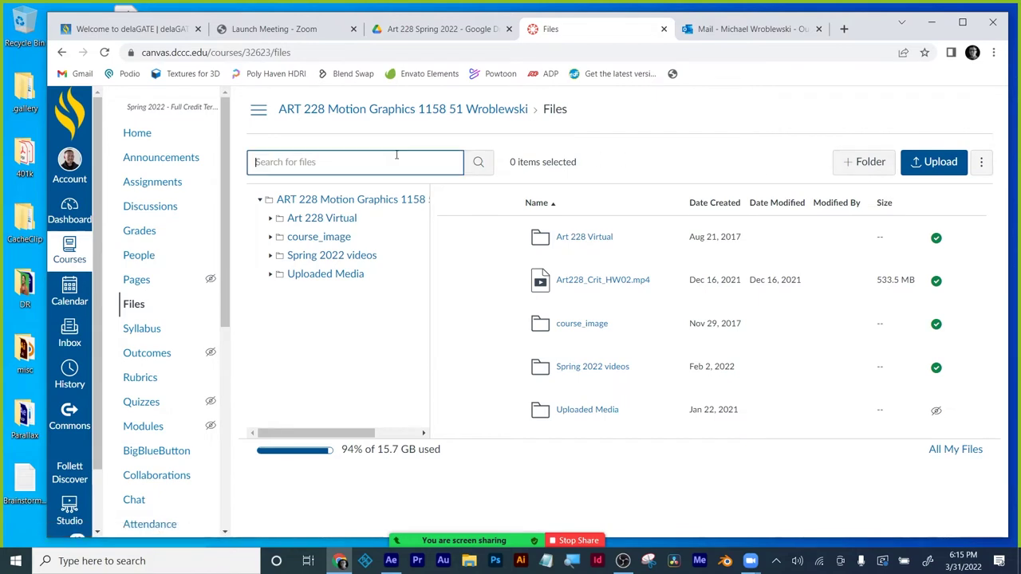
{"action": "type", "text": "mw_"}
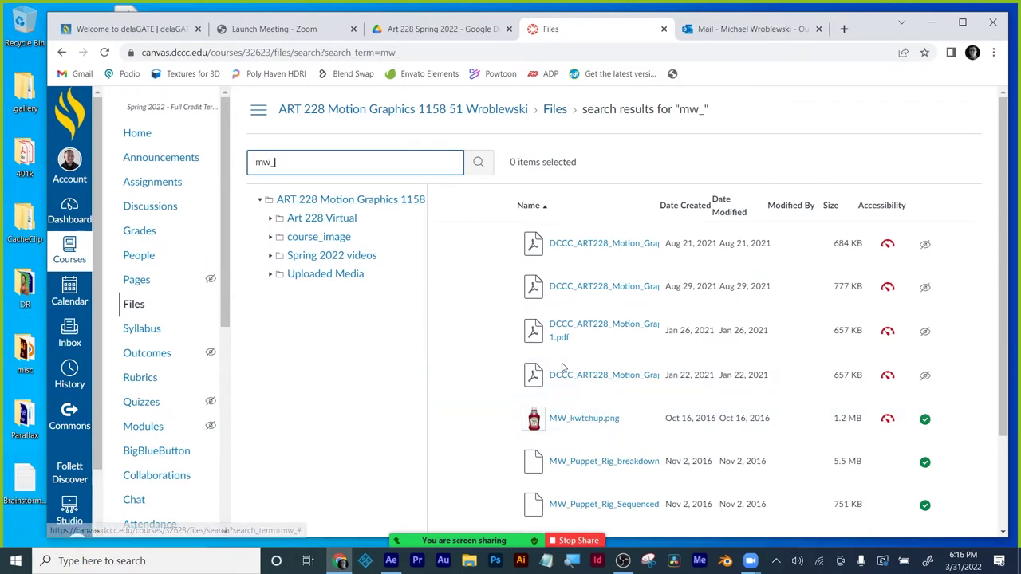
{"action": "left_click", "coordinate": [953, 420]}
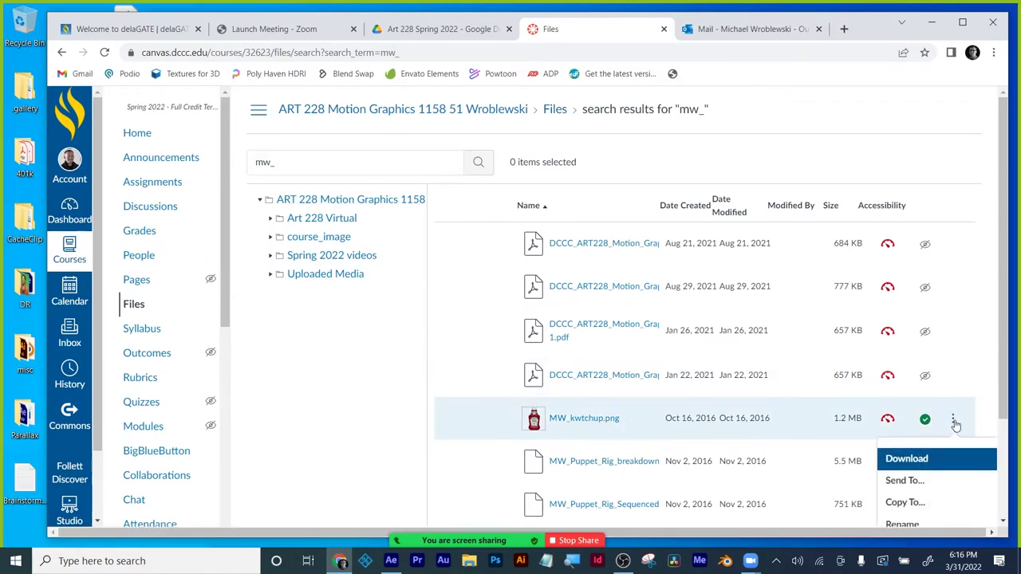
{"action": "left_click", "coordinate": [909, 458]}
- Download MW_Tomato.png from the same search results, dismiss the downloads bar and minimize the browser
{"action": "scroll", "coordinate": [709, 384], "scroll_direction": "down", "scroll_amount": 2}
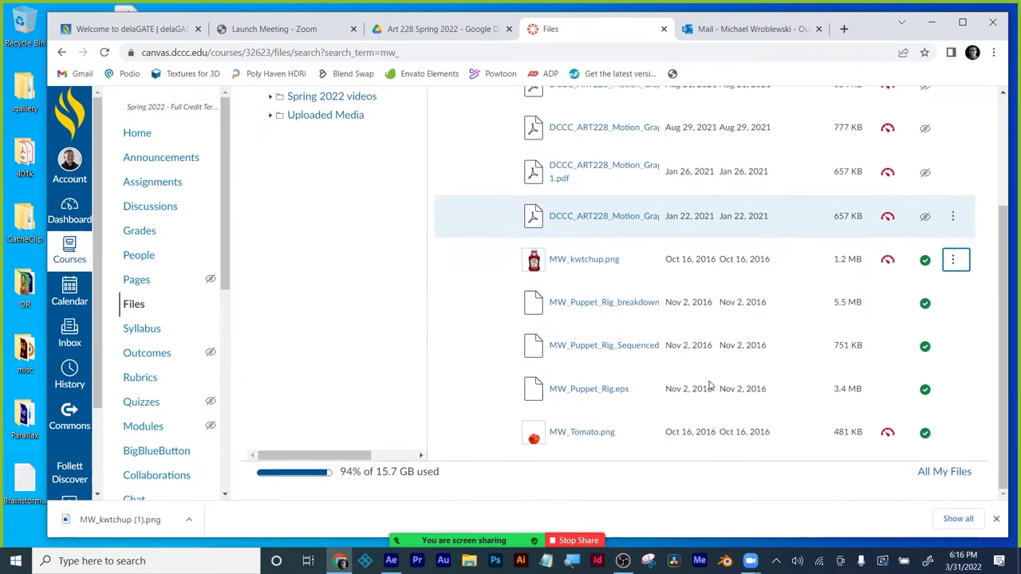
{"action": "left_click", "coordinate": [952, 432]}
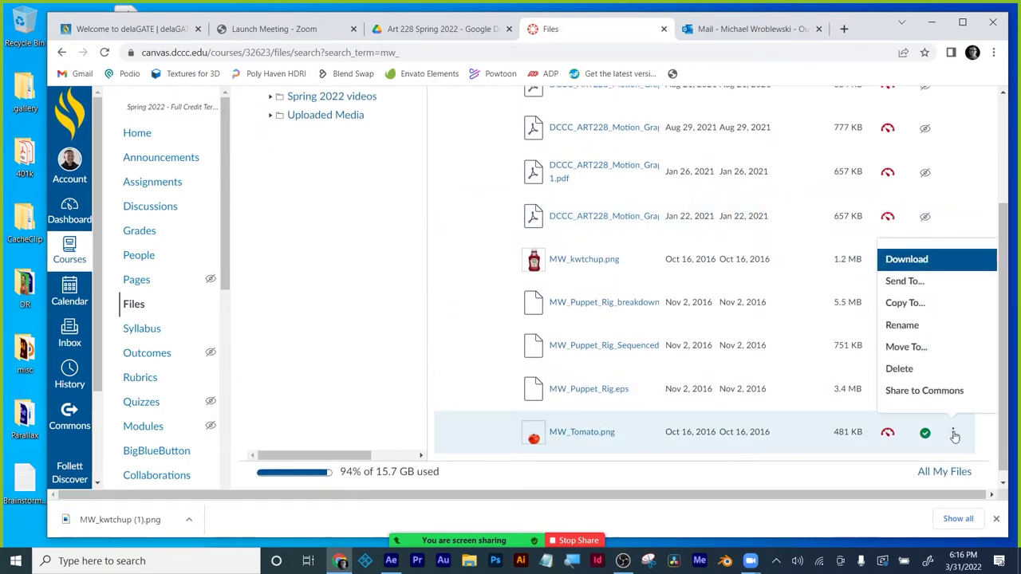
{"action": "left_click", "coordinate": [907, 259]}
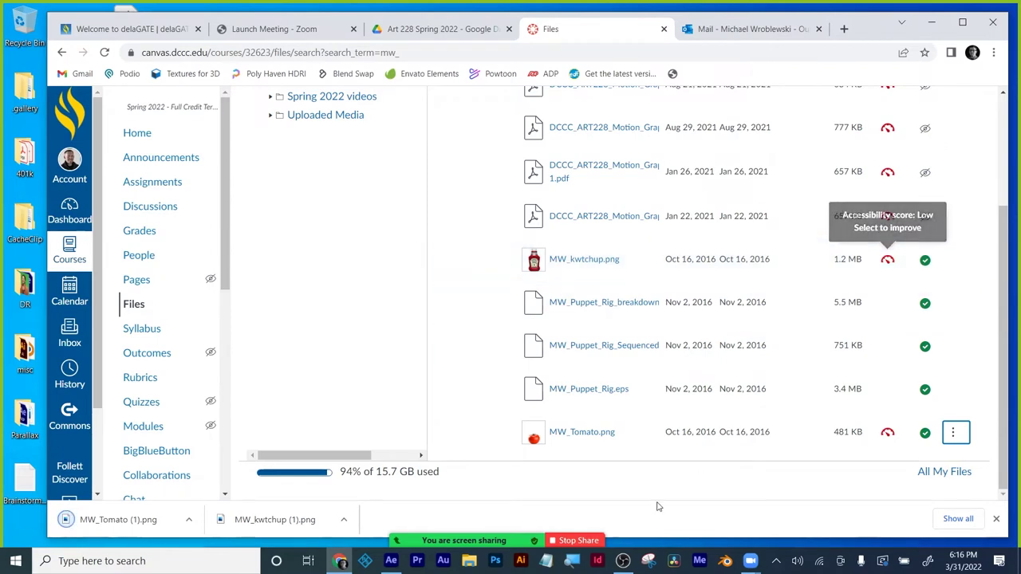
{"action": "left_click", "coordinate": [995, 519]}
{"action": "left_click", "coordinate": [931, 21]}
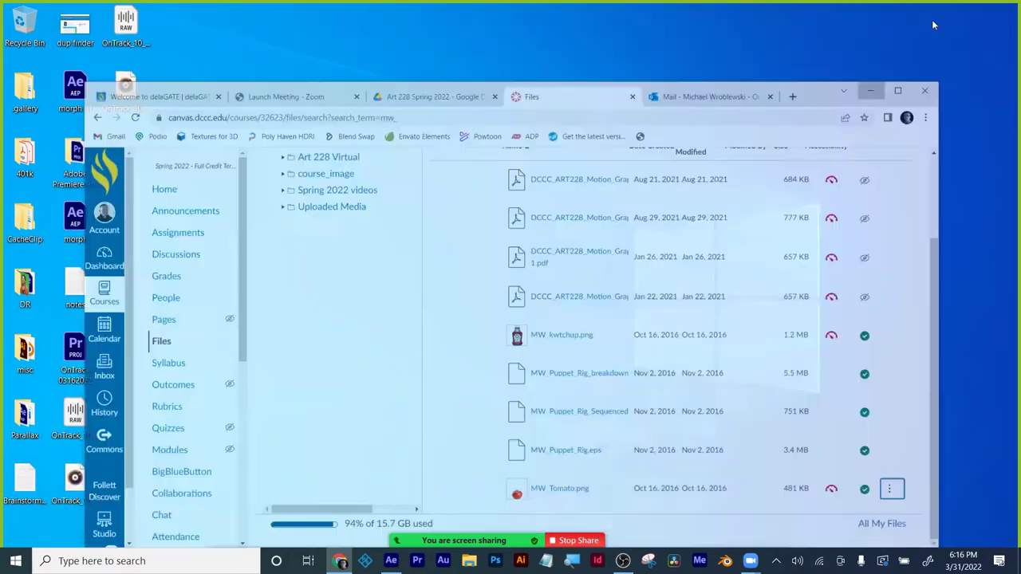
- Return to After Effects and import the MW_Tomato (1) and MW_kwtchup (1) PNG files from Downloads as footage
{"action": "left_click", "coordinate": [390, 561]}
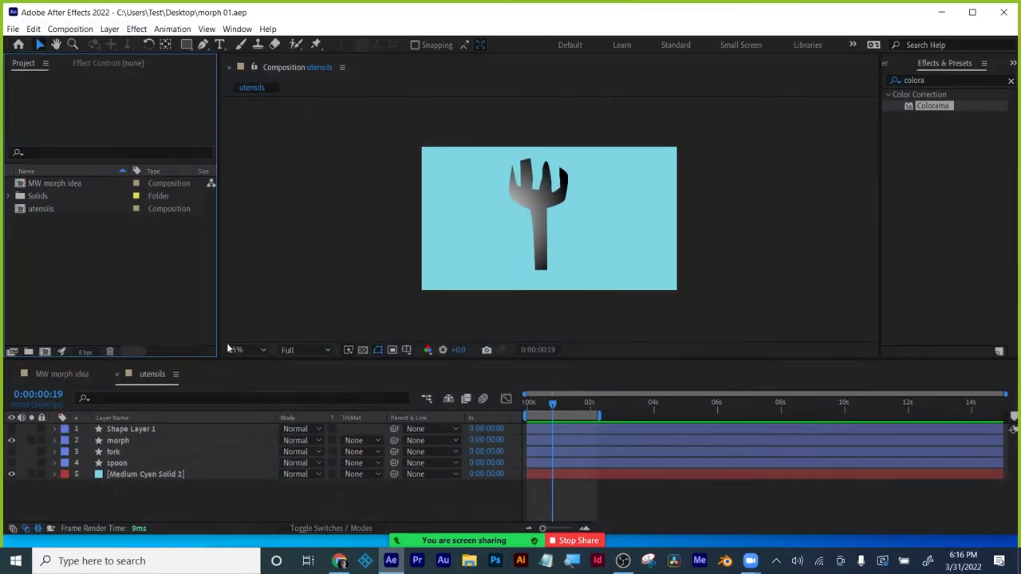
{"action": "double_click", "coordinate": [77, 283]}
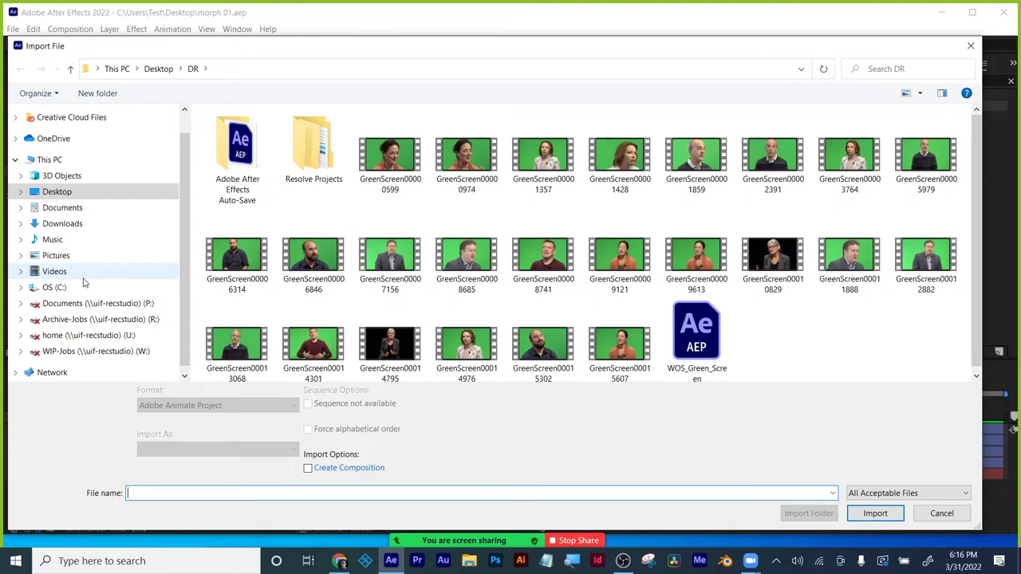
{"action": "left_click", "coordinate": [72, 224]}
{"action": "left_click", "coordinate": [255, 148]}
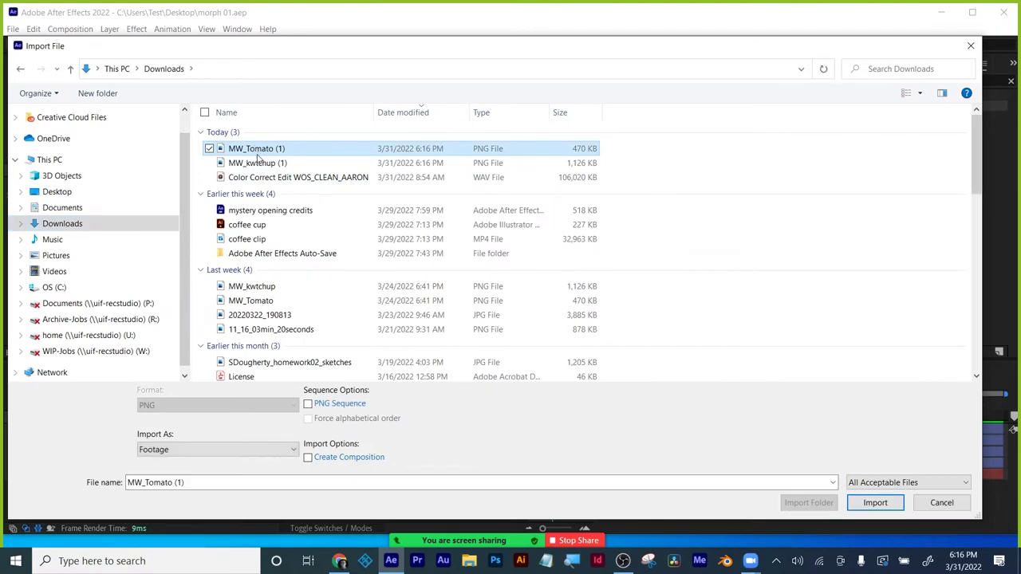
{"action": "left_click", "coordinate": [256, 162], "text": "ctrl"}
{"action": "left_click", "coordinate": [873, 501]}
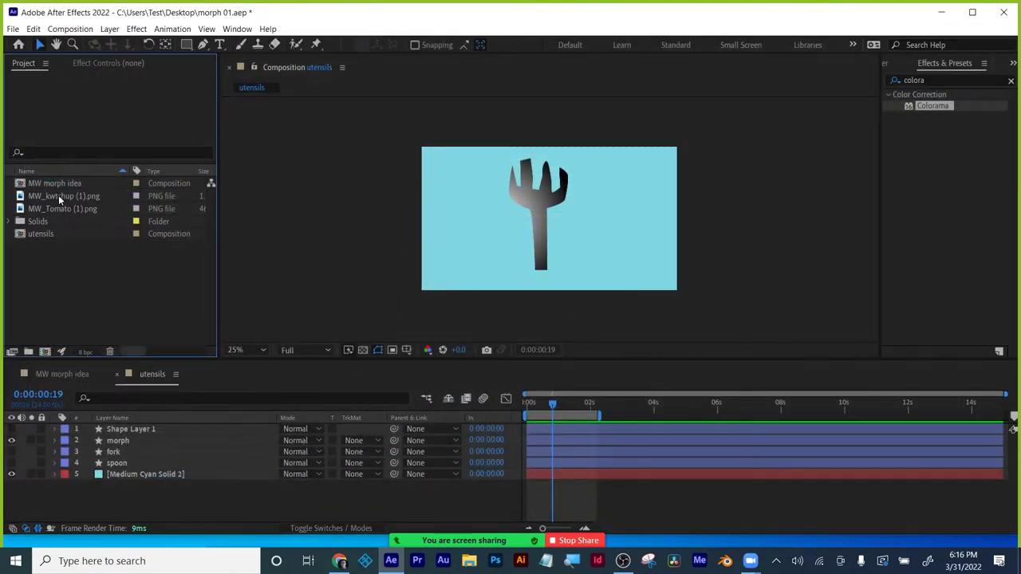
- Create a 1920 x 1080, 24 fps, 15-second composition named photo morph
{"action": "left_click", "coordinate": [44, 352]}
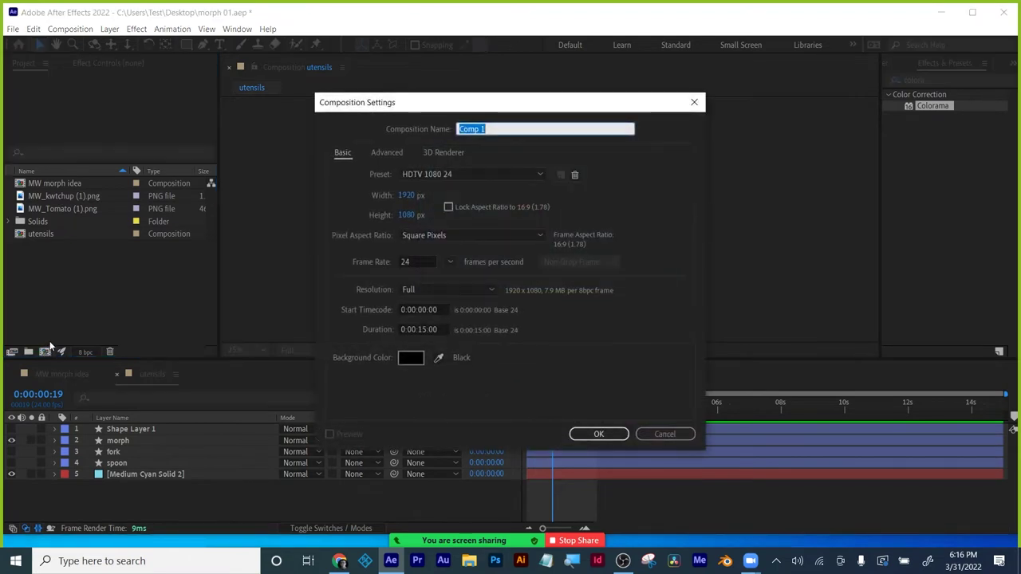
{"action": "type", "text": "photo morph"}
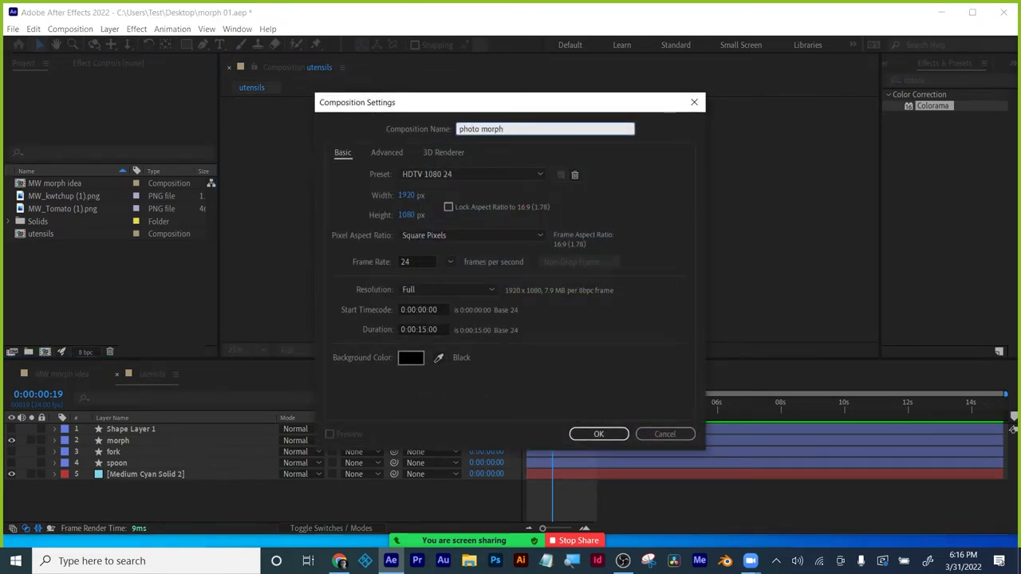
{"action": "key", "text": "Return"}
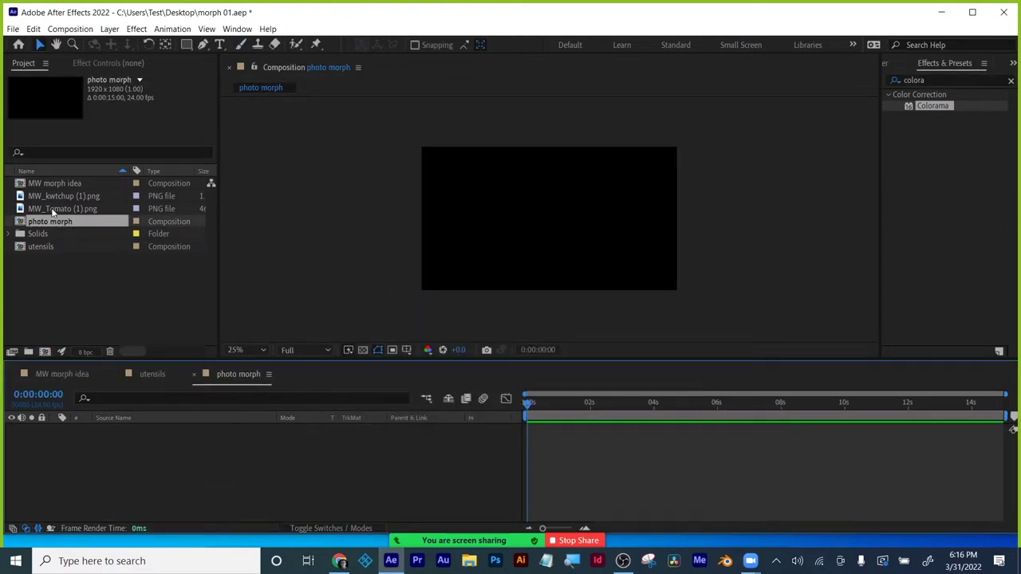
- Add MW_Tomato (1).png and MW_kwtchup (1).png to the photo morph composition, with the tomato layer above the ketchup layer
{"action": "left_click_drag", "start_coordinate": [62, 208], "coordinate": [91, 439]}
{"action": "left_click_drag", "start_coordinate": [74, 193], "coordinate": [128, 444]}
{"action": "key", "text": "comma"}
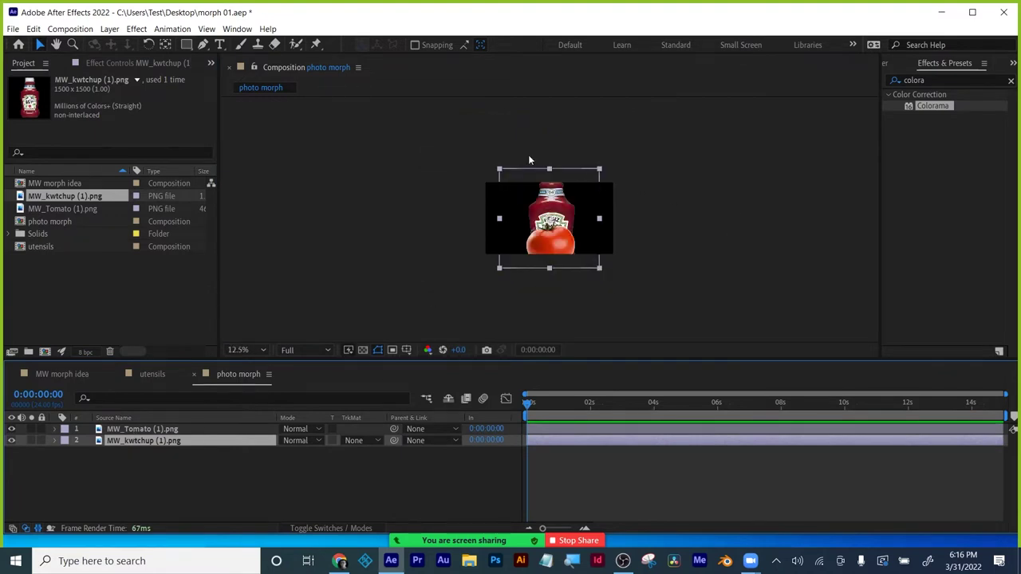
- Scale both the tomato and ketchup layers to 60% so they fit within the composition frame
{"action": "left_click", "coordinate": [134, 428], "text": "shift"}
{"action": "key", "text": "s"}
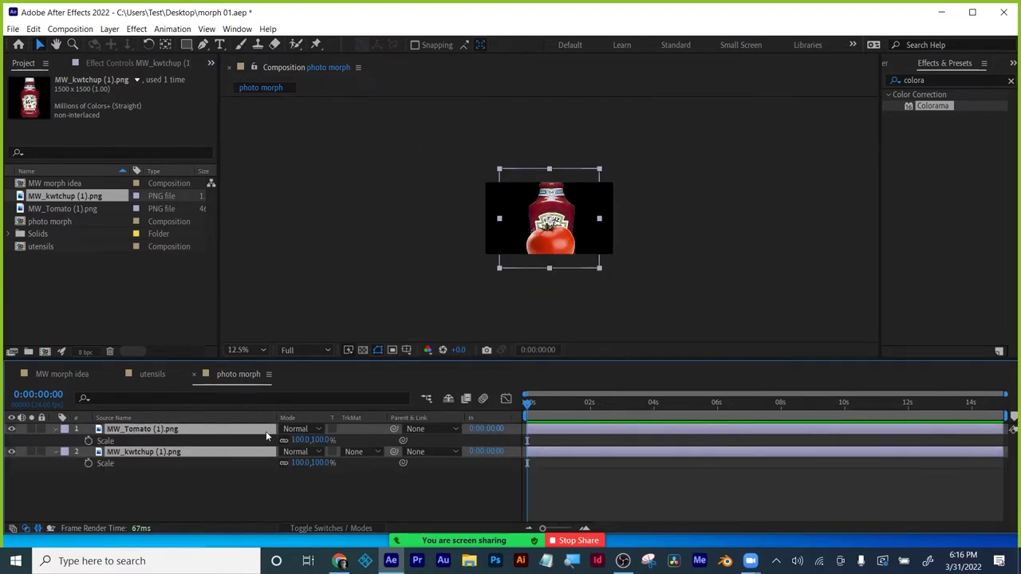
{"action": "left_click_drag", "start_coordinate": [299, 439], "coordinate": [279, 440]}
{"action": "left_click", "coordinate": [260, 489]}
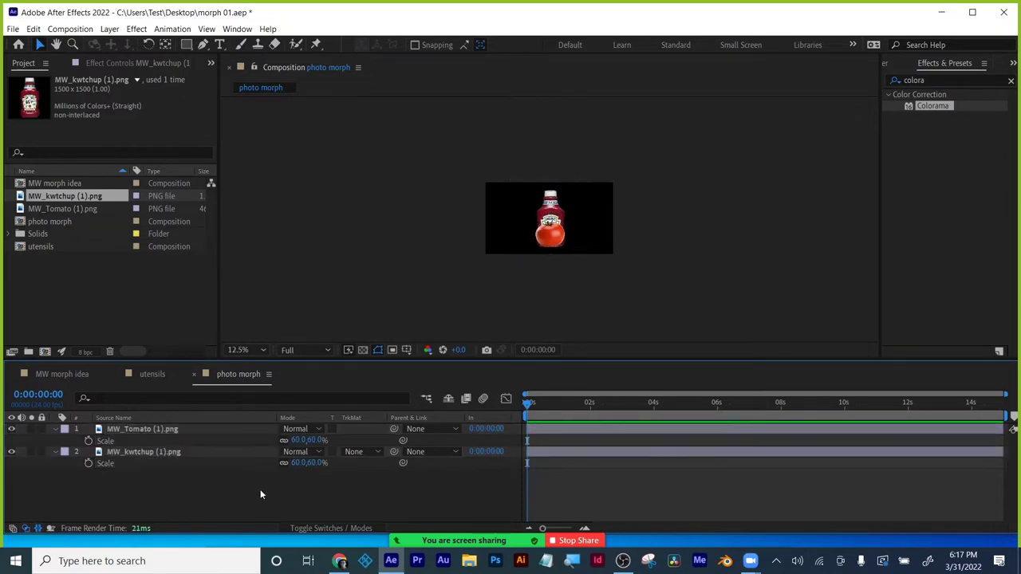
{"action": "left_click", "coordinate": [239, 351]}
{"action": "left_click", "coordinate": [246, 110]}
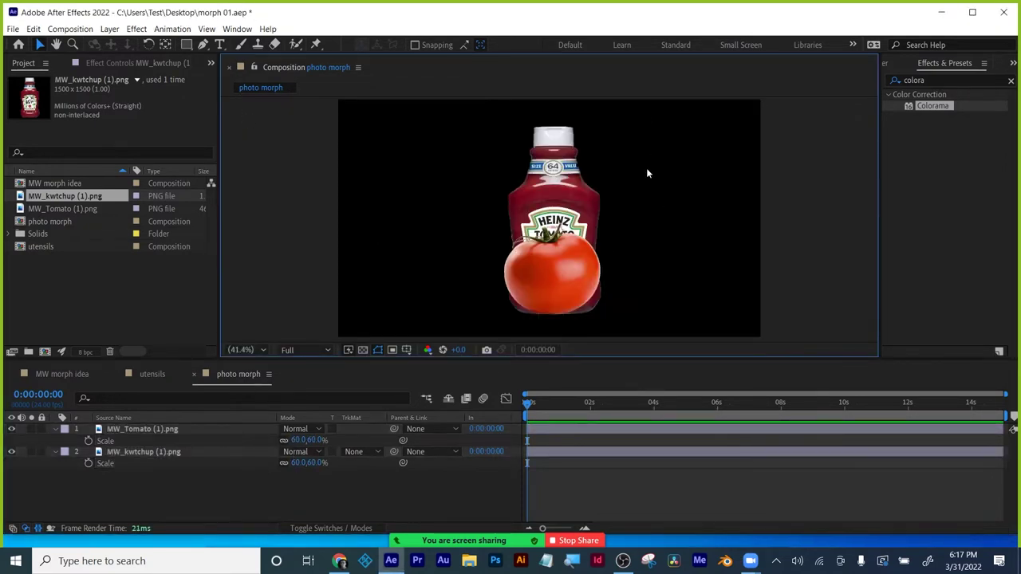
{"action": "left_click", "coordinate": [224, 503]}
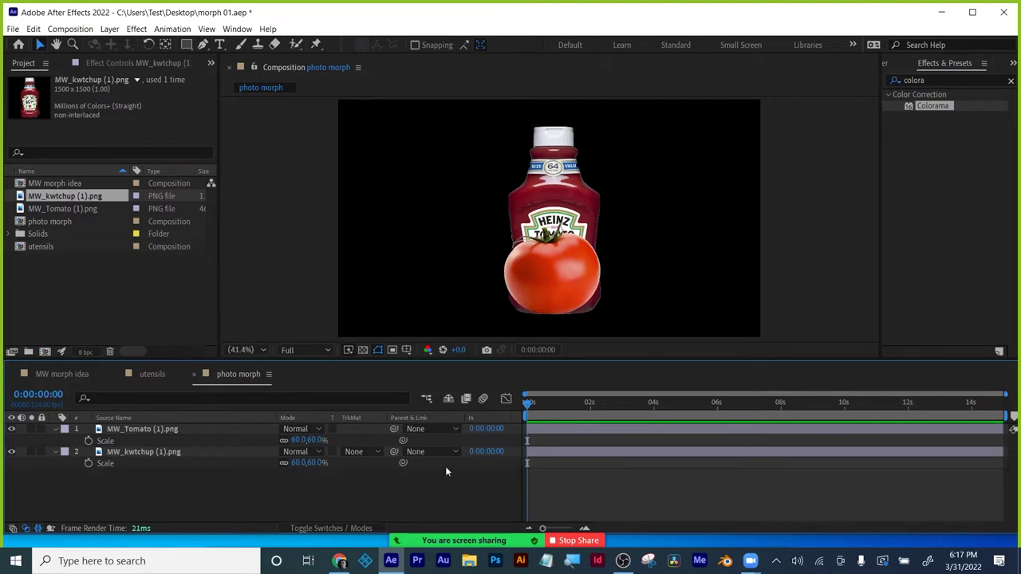
- Hide the tomato layer and auto-trace the ketchup layer's alpha channel for the current frame, without applying it to a new layer
{"action": "left_click", "coordinate": [129, 428]}
{"action": "left_click", "coordinate": [134, 453]}
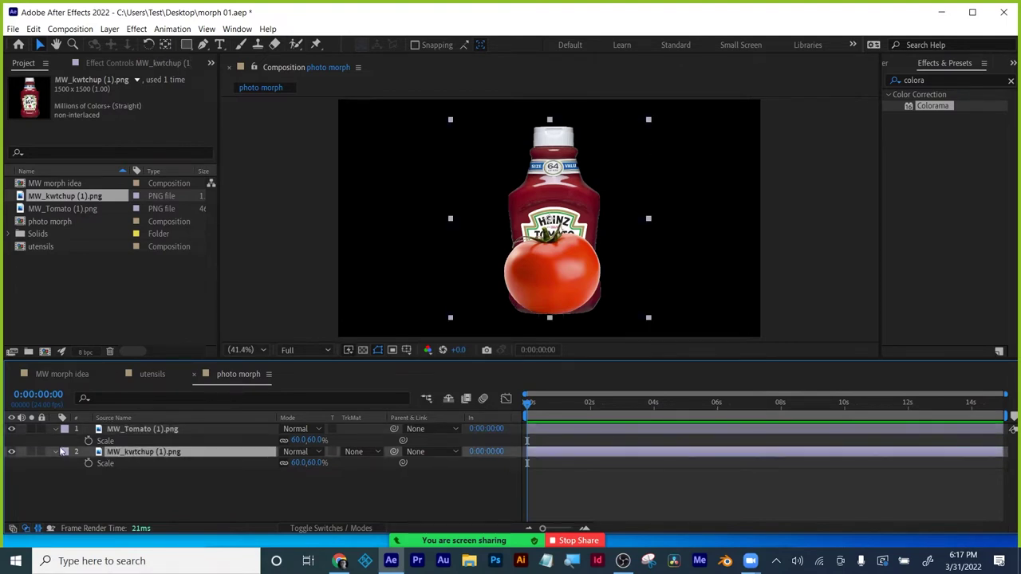
{"action": "left_click", "coordinate": [12, 430]}
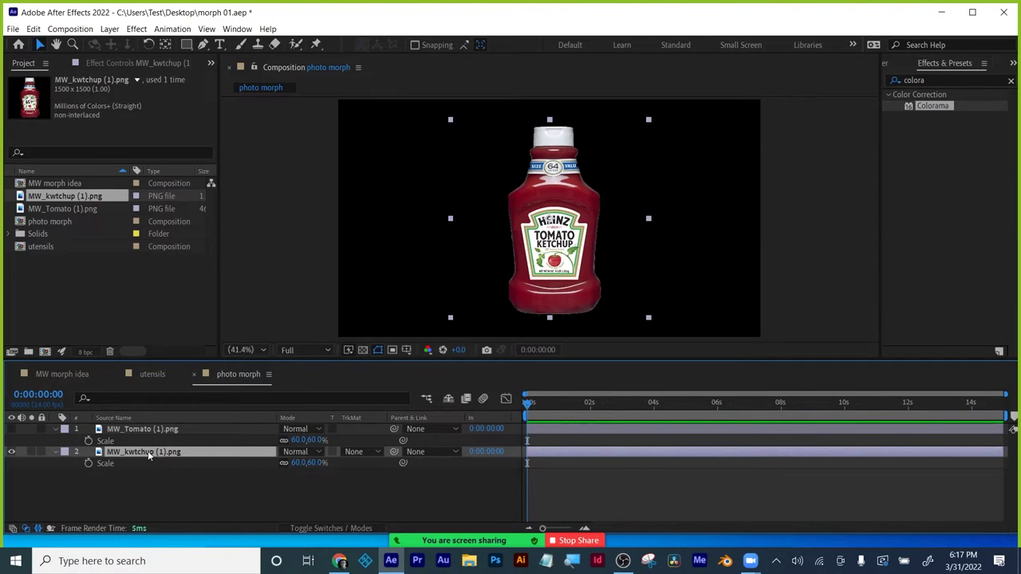
{"action": "left_click", "coordinate": [109, 30]}
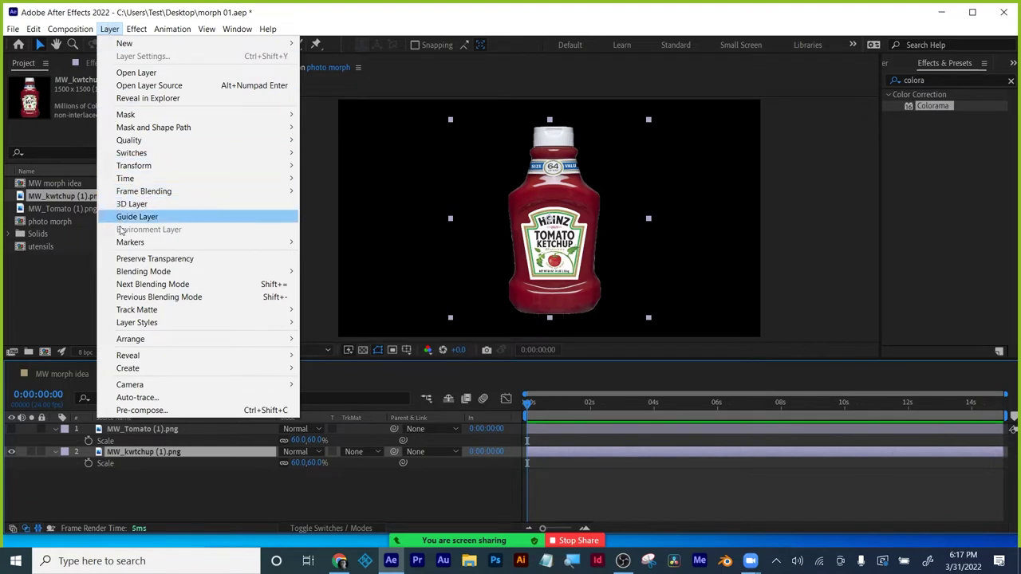
{"action": "left_click", "coordinate": [138, 398]}
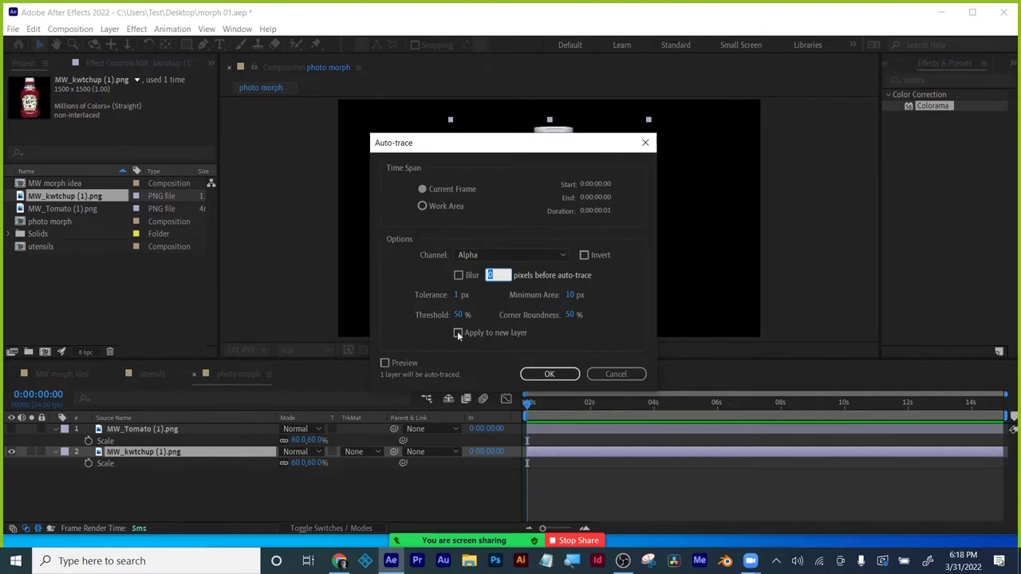
{"action": "left_click", "coordinate": [558, 374]}
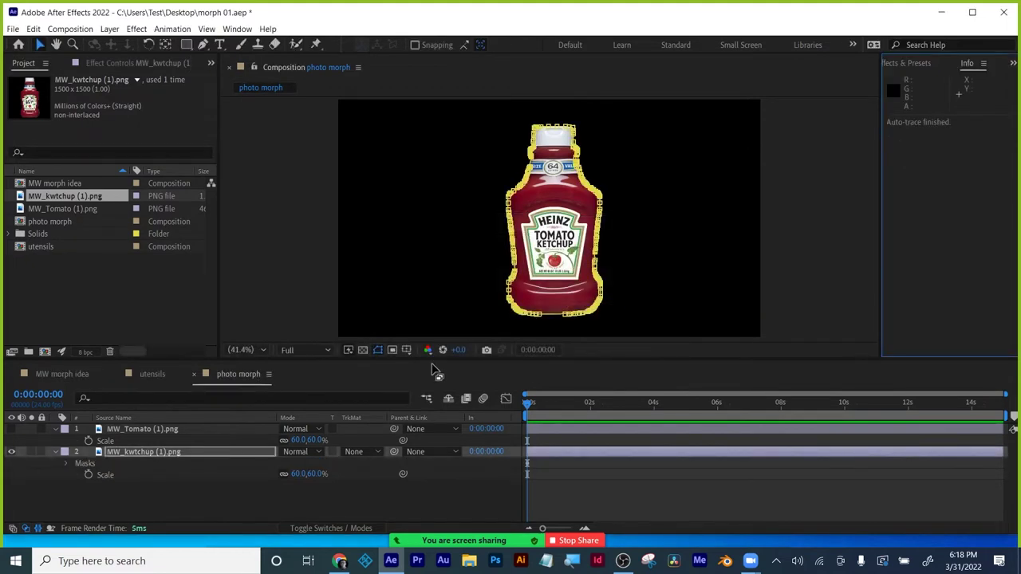
{"action": "left_click", "coordinate": [138, 502]}
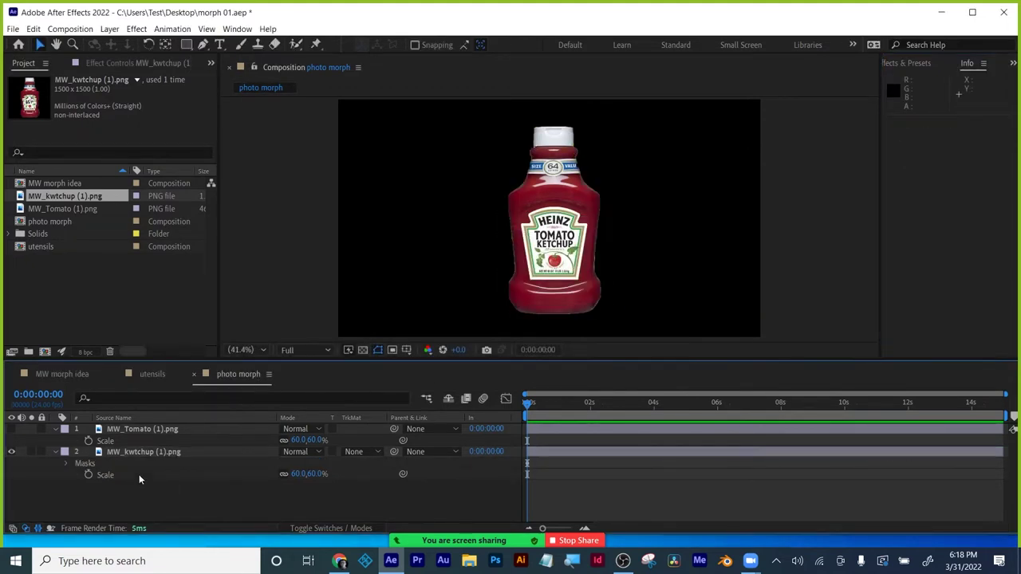
- Reveal the ketchup layer's traced mask and rename it kethup
{"action": "left_click", "coordinate": [153, 428]}
{"action": "key", "text": "s"}
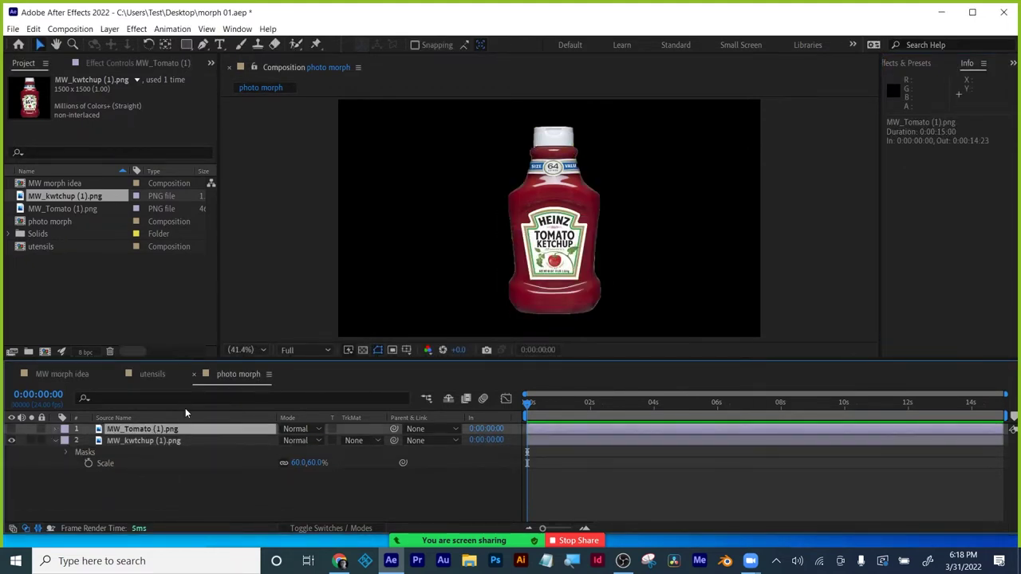
{"action": "left_click", "coordinate": [159, 438]}
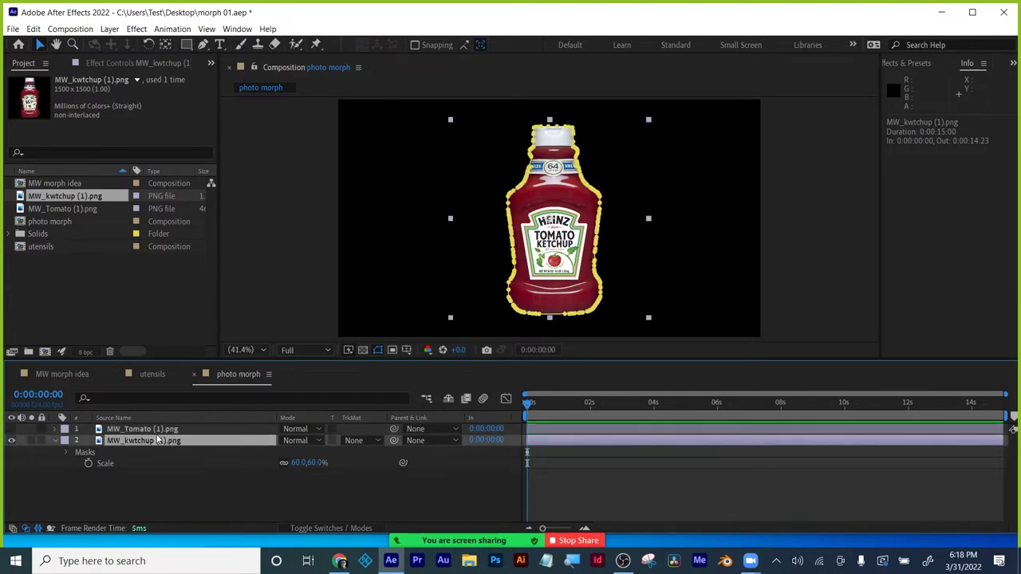
{"action": "key", "text": "m"}
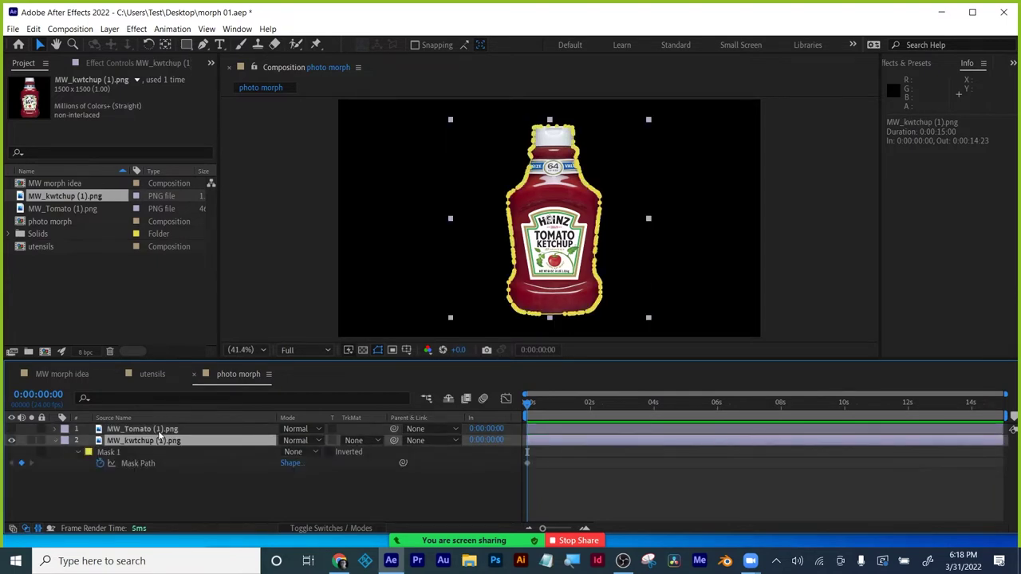
{"action": "left_click", "coordinate": [121, 452]}
{"action": "key", "text": "Return"}
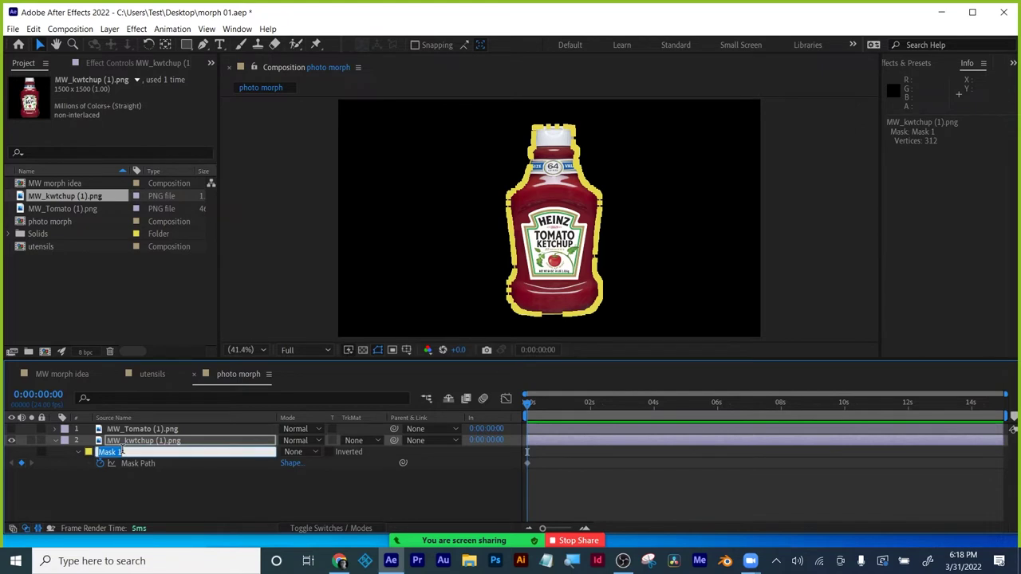
{"action": "type", "text": "kethup"}
{"action": "key", "text": "Return"}
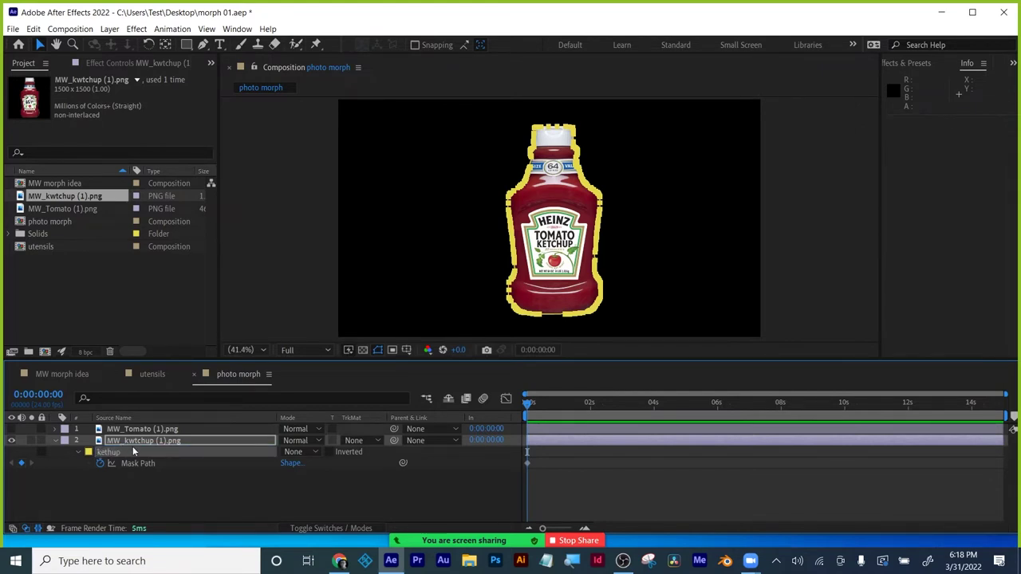
- Show only the tomato layer and auto-trace its alpha channel for the current frame, keeping the masks on the same layer
{"action": "left_click", "coordinate": [132, 430]}
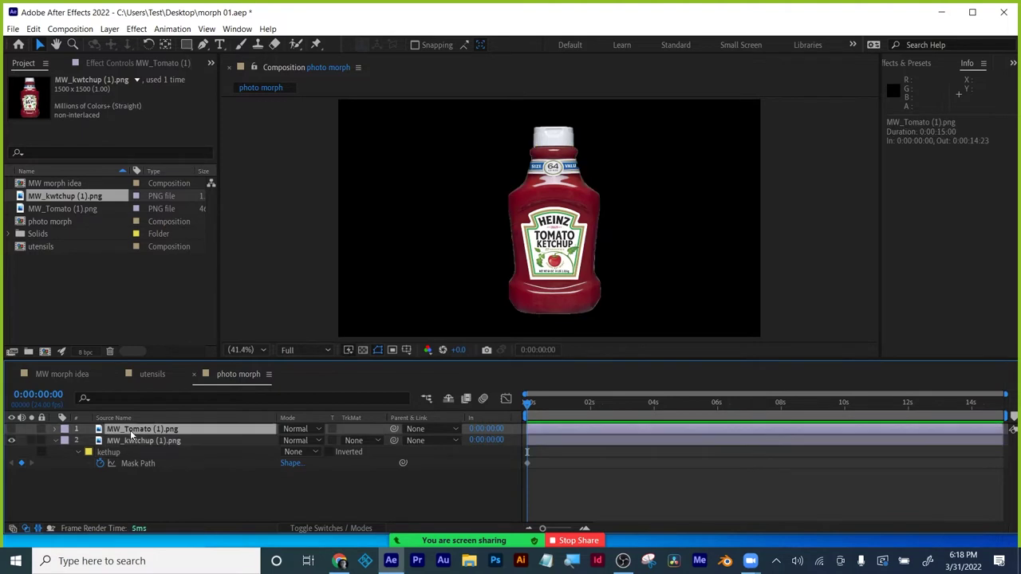
{"action": "left_click", "coordinate": [55, 441]}
{"action": "left_click", "coordinate": [11, 429]}
{"action": "left_click", "coordinate": [11, 440]}
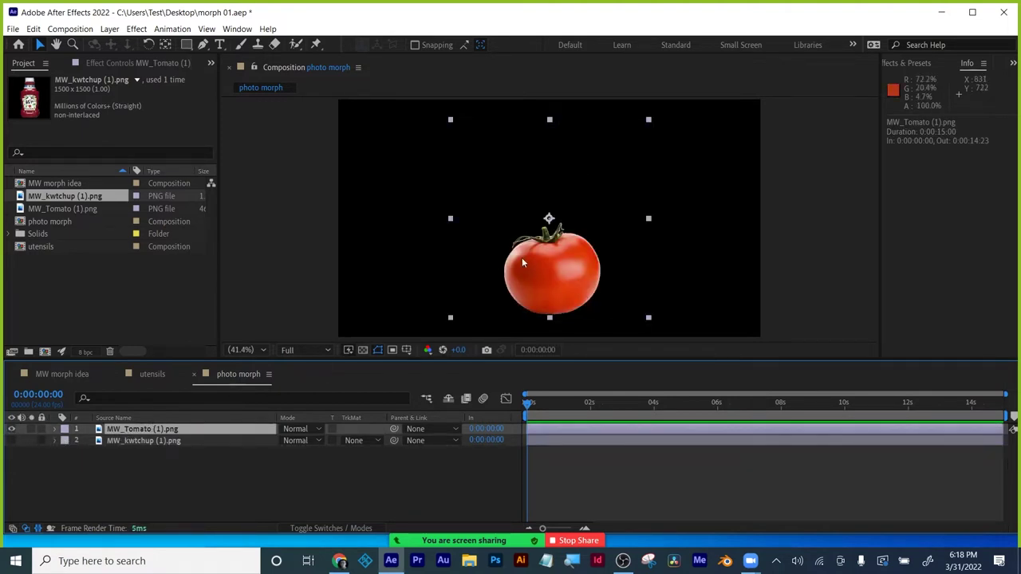
{"action": "left_click", "coordinate": [115, 29]}
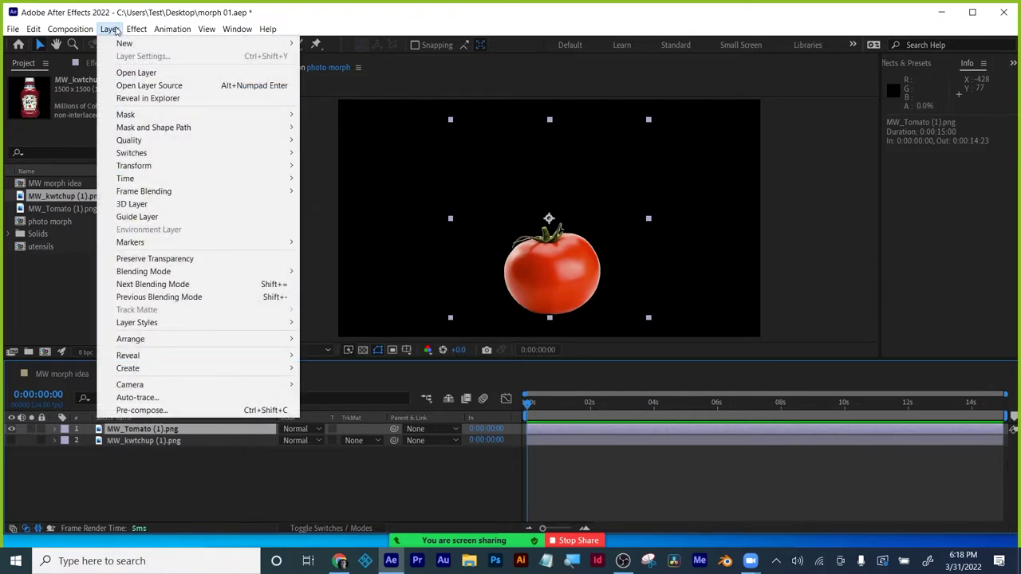
{"action": "left_click", "coordinate": [138, 399]}
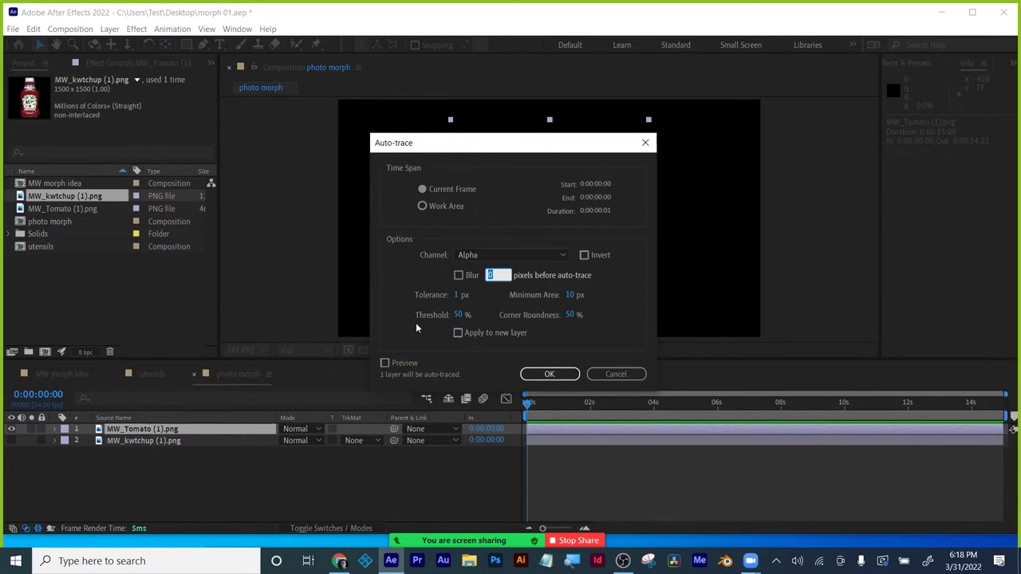
{"action": "left_click", "coordinate": [550, 374]}
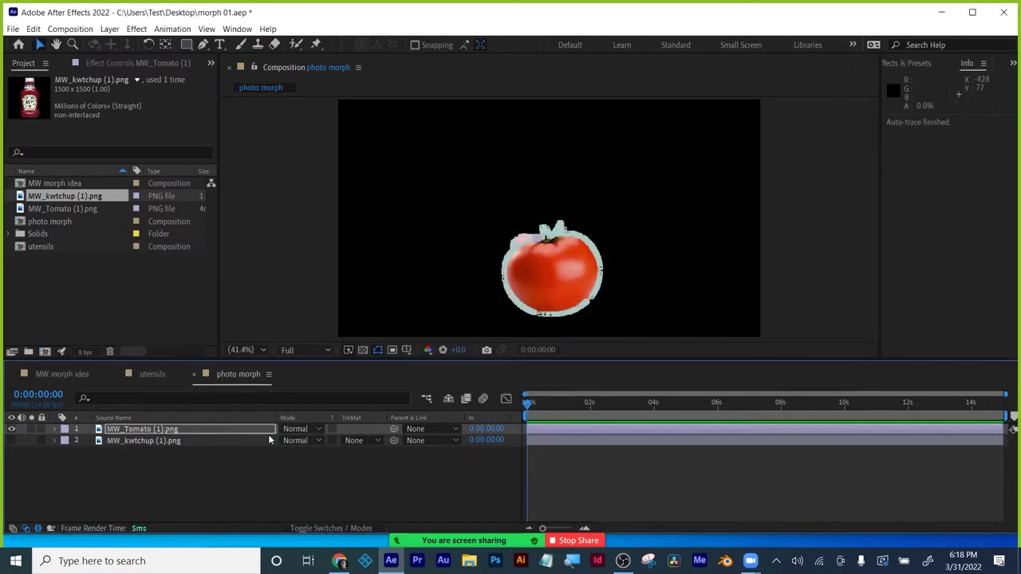
- Reveal the tomato layer's masks and delete the small stem masks, Mask 2 and Mask 3
{"action": "key", "text": "m"}
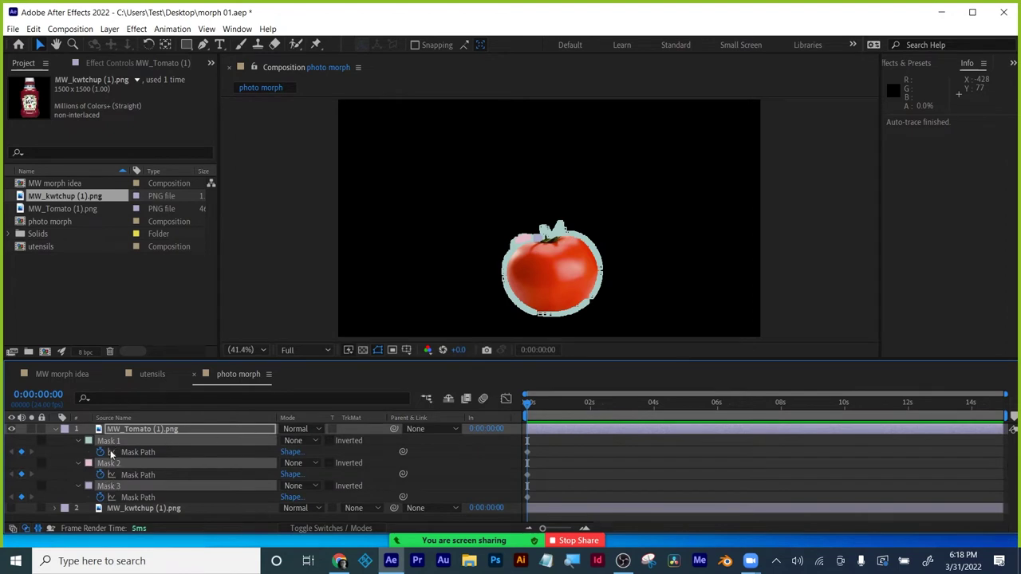
{"action": "scroll", "coordinate": [544, 291], "scroll_direction": "up", "scroll_amount": 3}
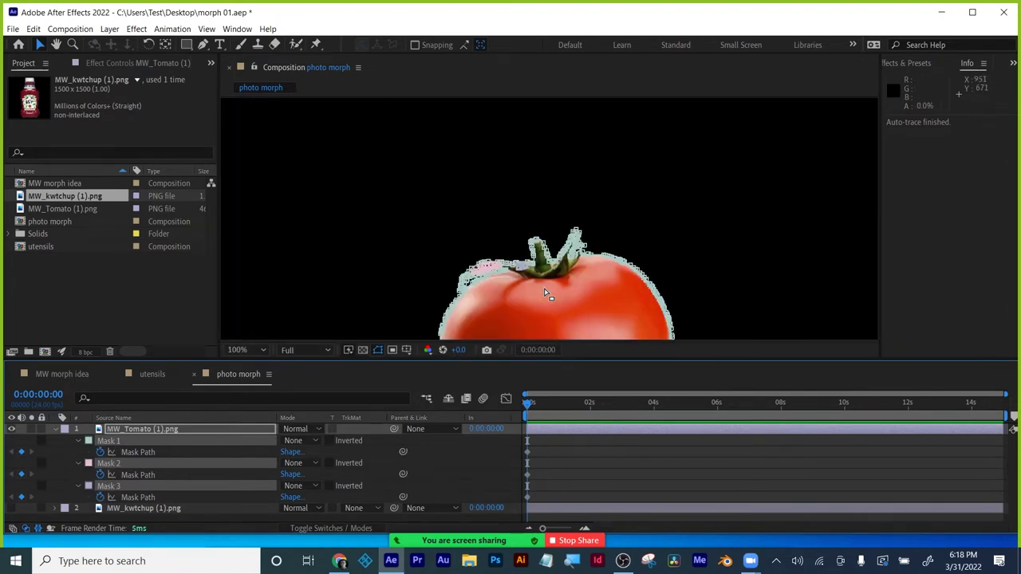
{"action": "scroll", "coordinate": [544, 294], "scroll_direction": "down", "scroll_amount": 2}
{"action": "scroll", "coordinate": [435, 195], "scroll_direction": "up", "scroll_amount": 2}
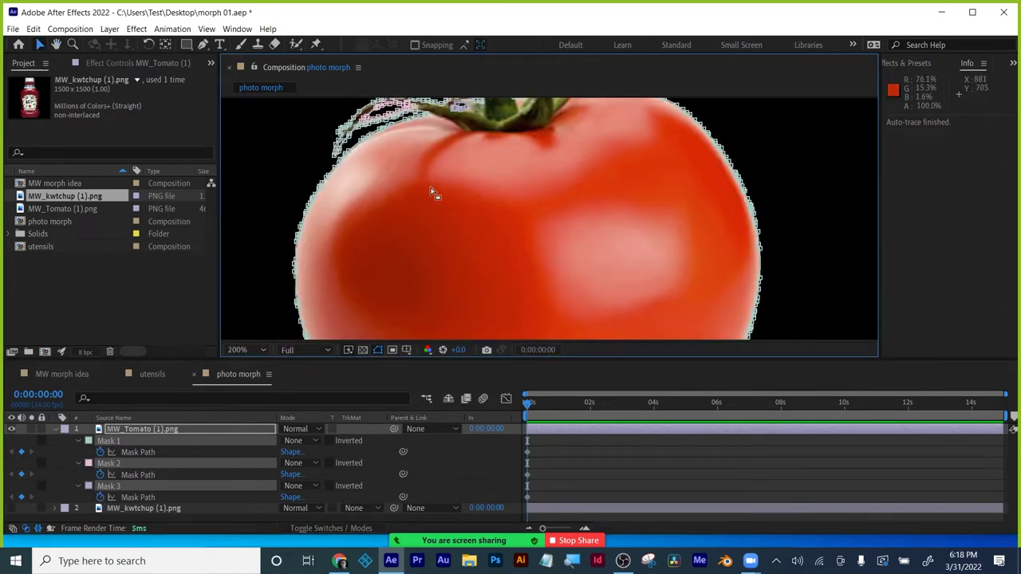
{"action": "scroll", "coordinate": [434, 195], "scroll_direction": "up", "scroll_amount": 2}
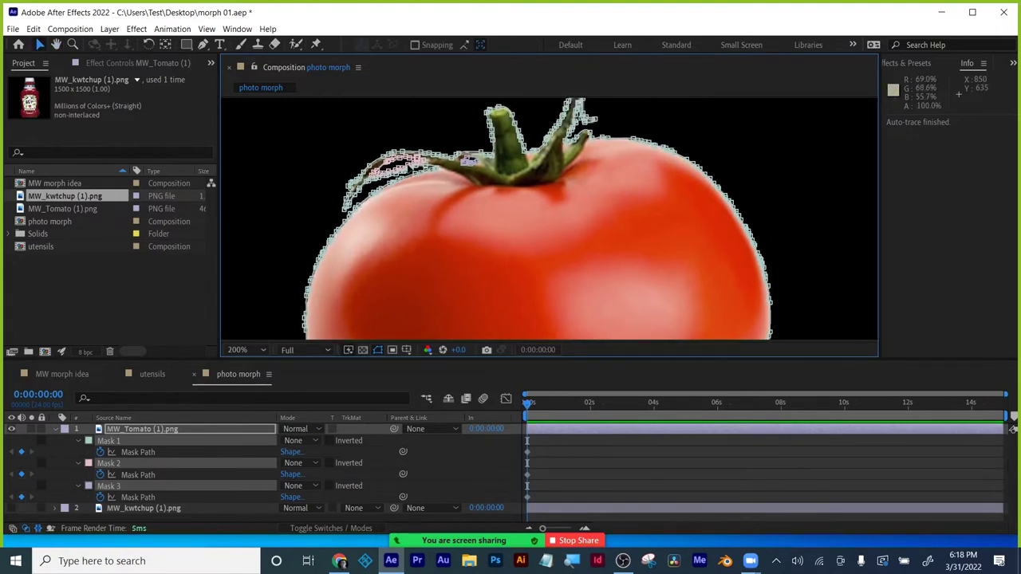
{"action": "left_click", "coordinate": [116, 464]}
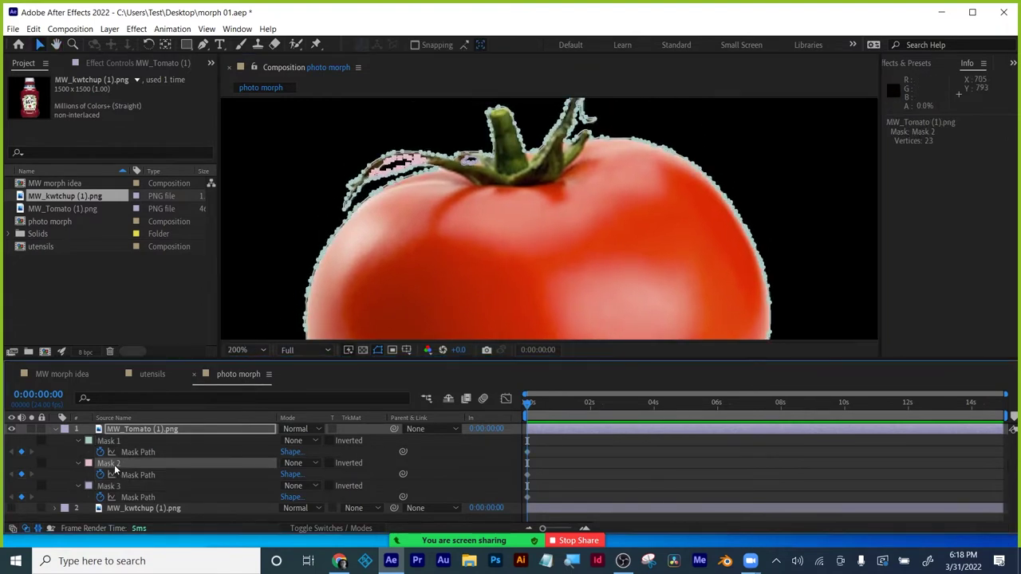
{"action": "key", "text": "Delete"}
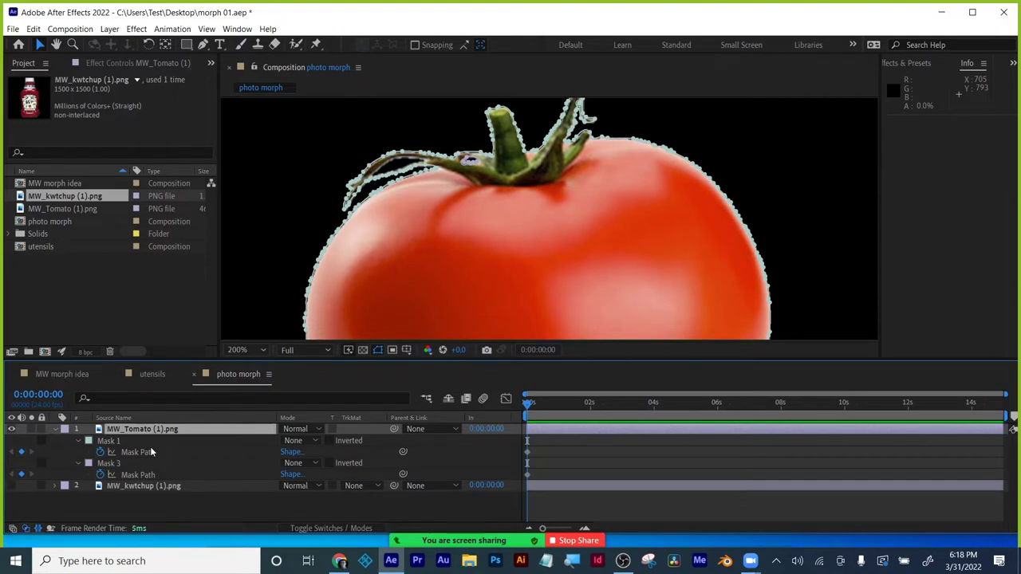
{"action": "left_click", "coordinate": [108, 463]}
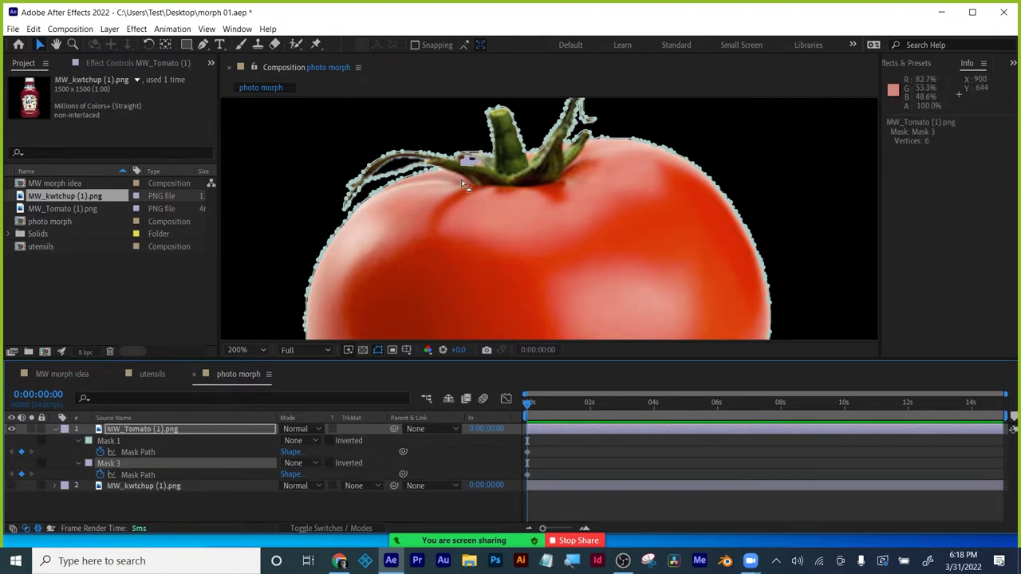
{"action": "key", "text": "Delete"}
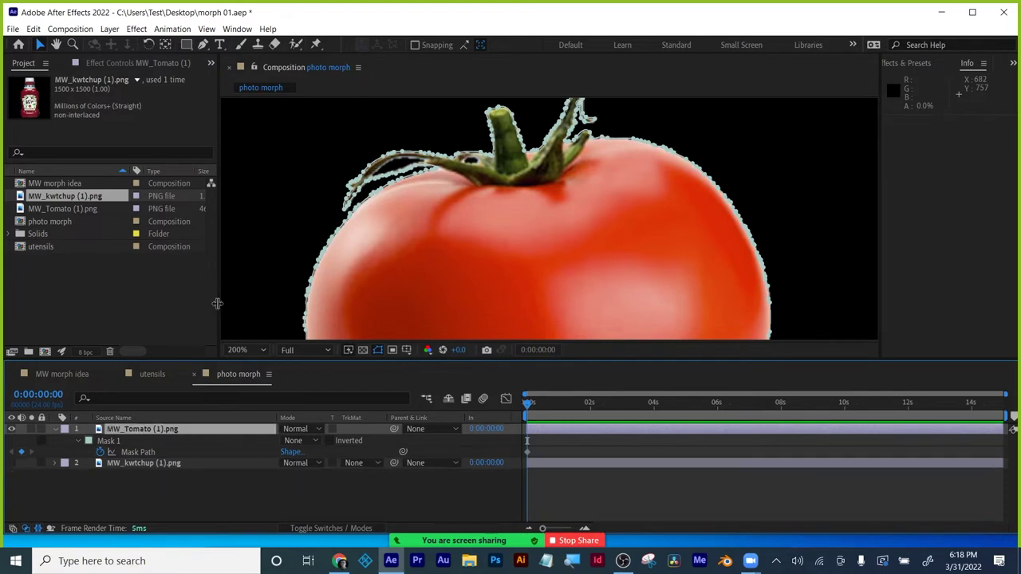
- Rename the tomato layer's remaining outline mask as tomoato
{"action": "key", "text": "comma"}
{"action": "key", "text": "comma"}
{"action": "key", "text": "comma"}
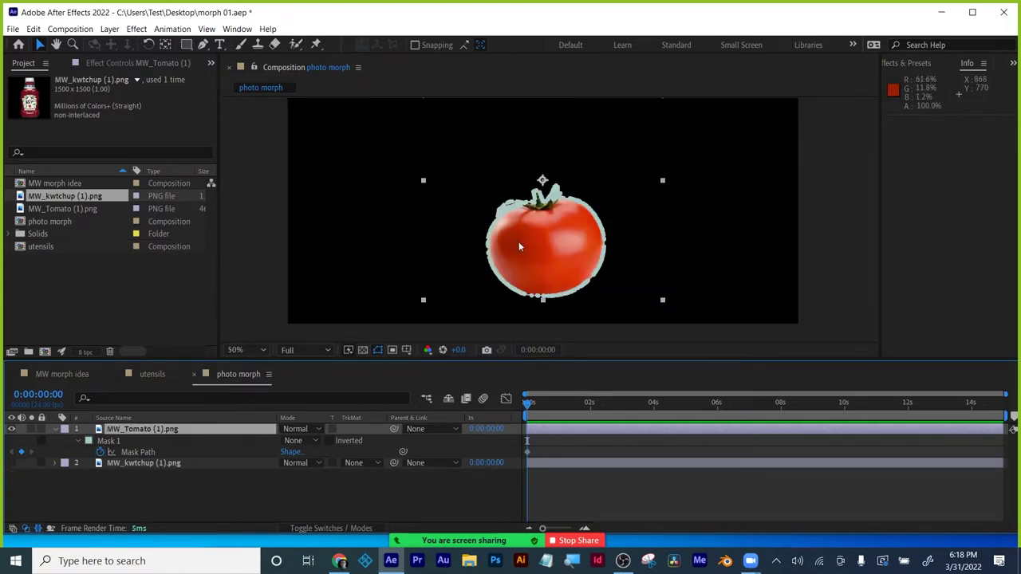
{"action": "left_click", "coordinate": [112, 441]}
{"action": "key", "text": "Return"}
{"action": "type", "text": "tomoato"}
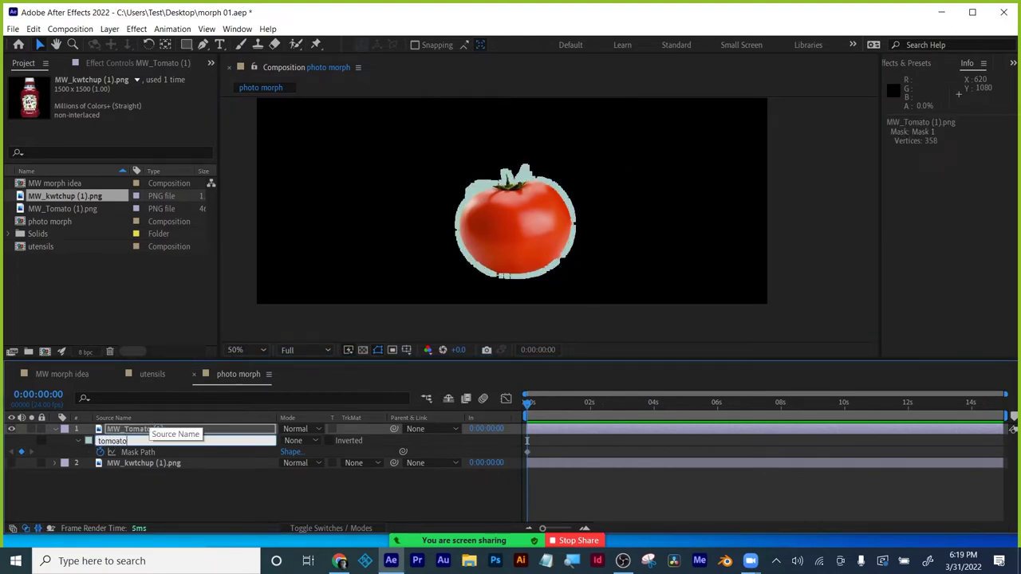
{"action": "key", "text": "Return"}
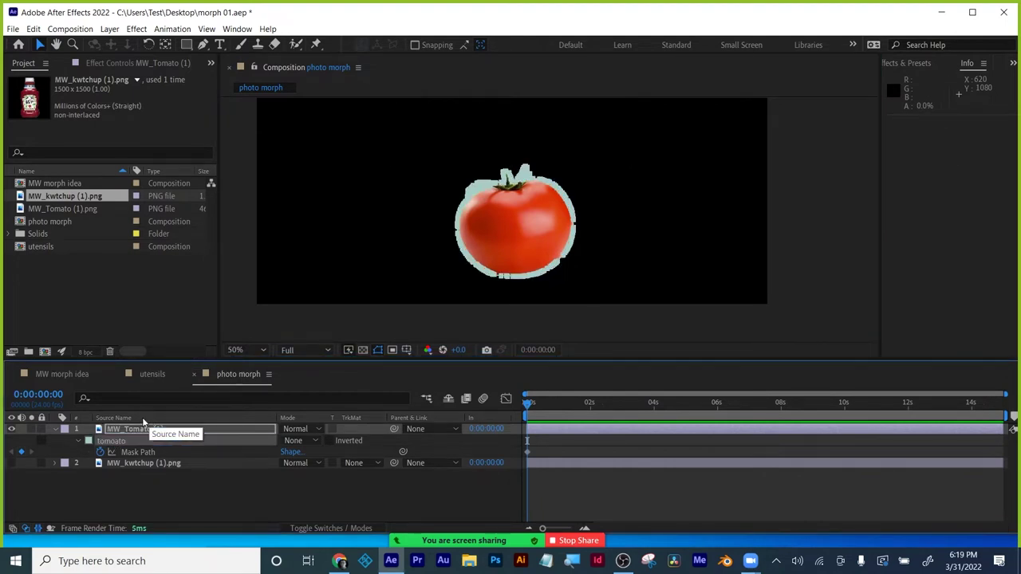
- Reveal the ketchup layer's mask path and make that layer visible again together with the tomato
{"action": "left_click", "coordinate": [144, 464]}
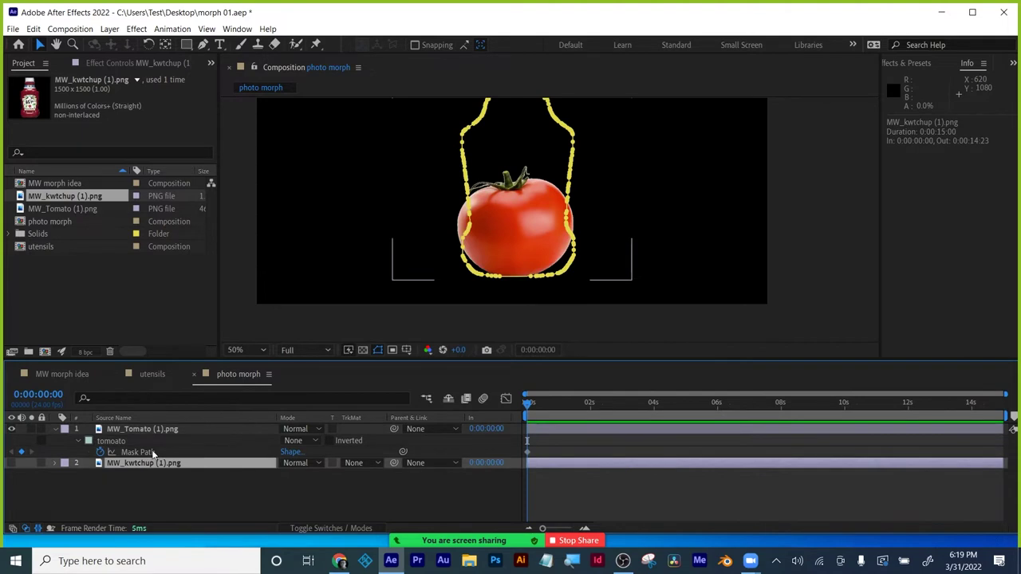
{"action": "key", "text": "m"}
{"action": "left_click", "coordinate": [225, 518]}
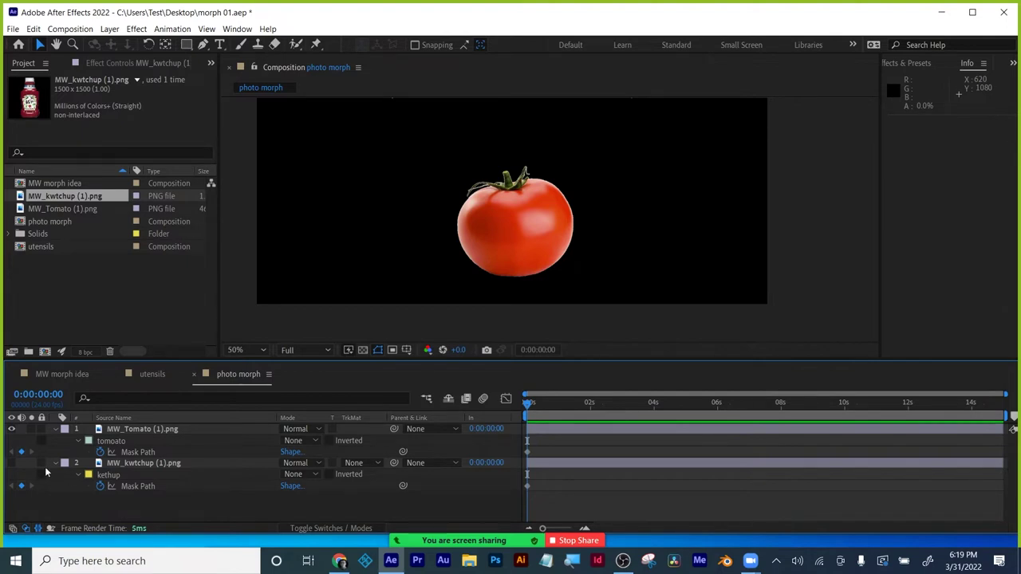
{"action": "left_click", "coordinate": [12, 462]}
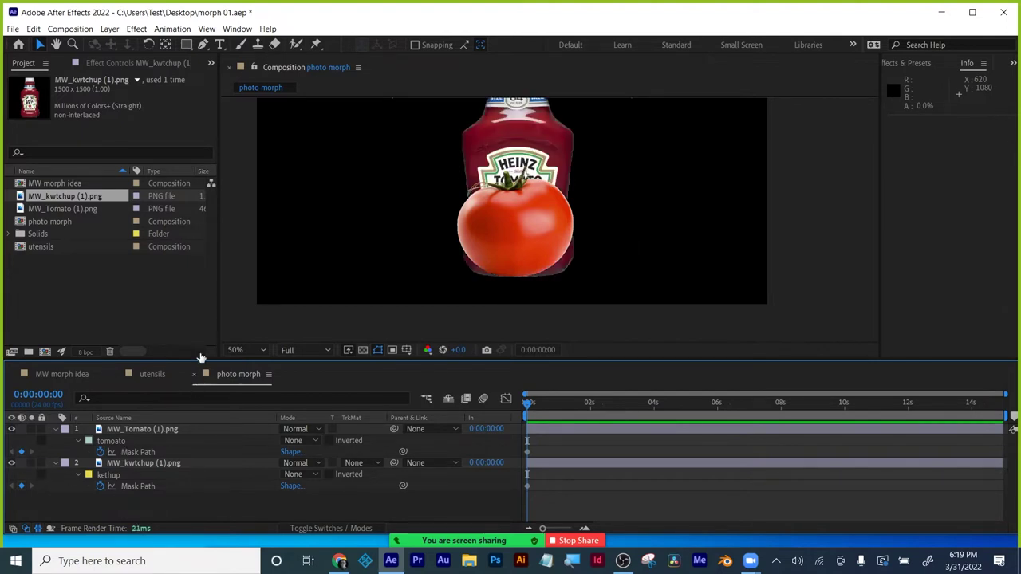
{"action": "scroll", "coordinate": [526, 207], "scroll_direction": "down", "scroll_amount": 1}
{"action": "left_click_drag", "start_coordinate": [516, 232], "coordinate": [486, 278]}
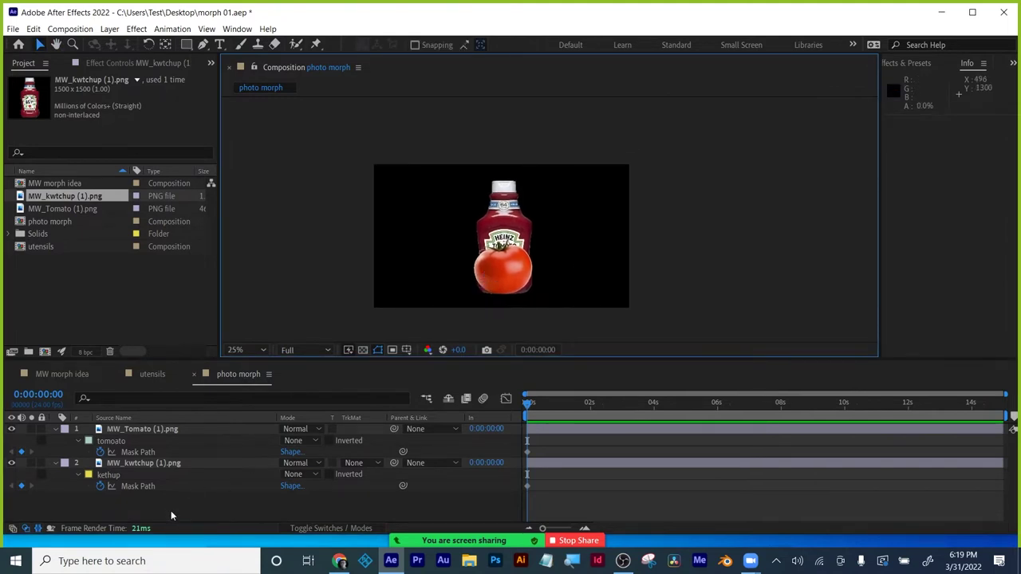
- Select the tomato layer and delete it from the composition
{"action": "left_click", "coordinate": [156, 431]}
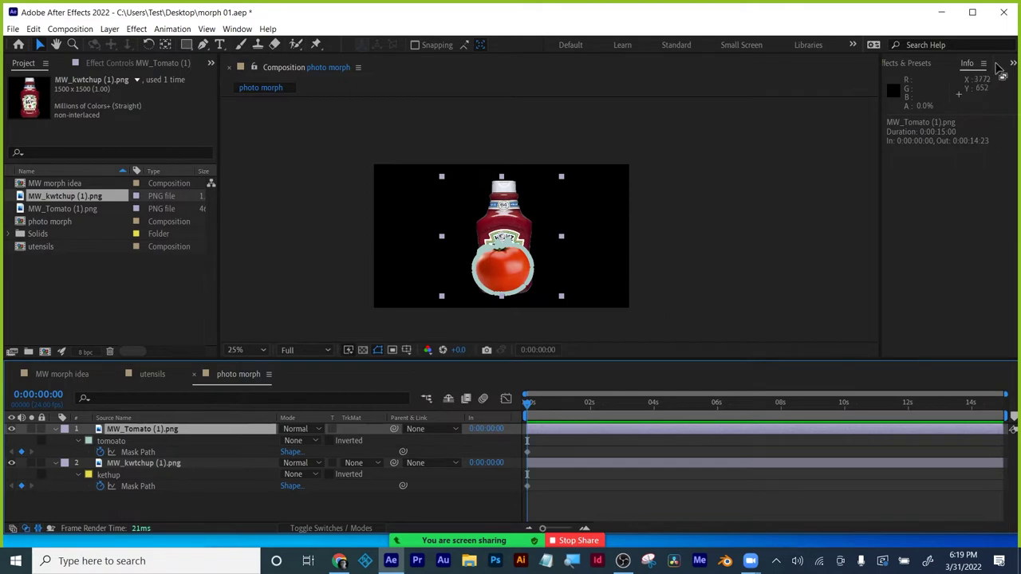
{"action": "left_click", "coordinate": [918, 67]}
{"action": "left_click_drag", "start_coordinate": [931, 106], "coordinate": [829, 80]}
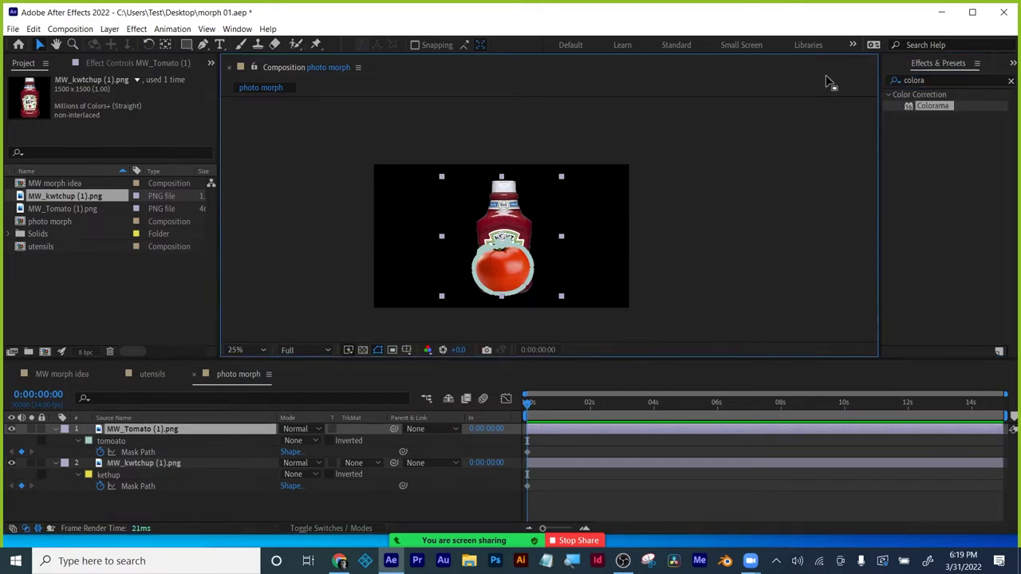
{"action": "key", "text": "Delete"}
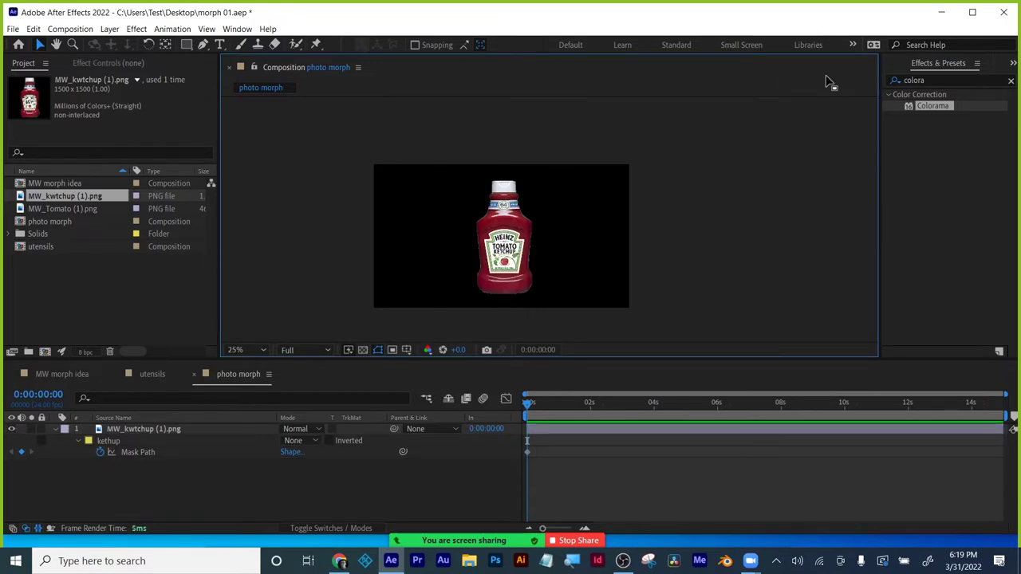
- Clear the search term from the effects list and expand the Distort category
{"action": "left_click", "coordinate": [946, 81]}
{"action": "key", "text": "BackSpace"}
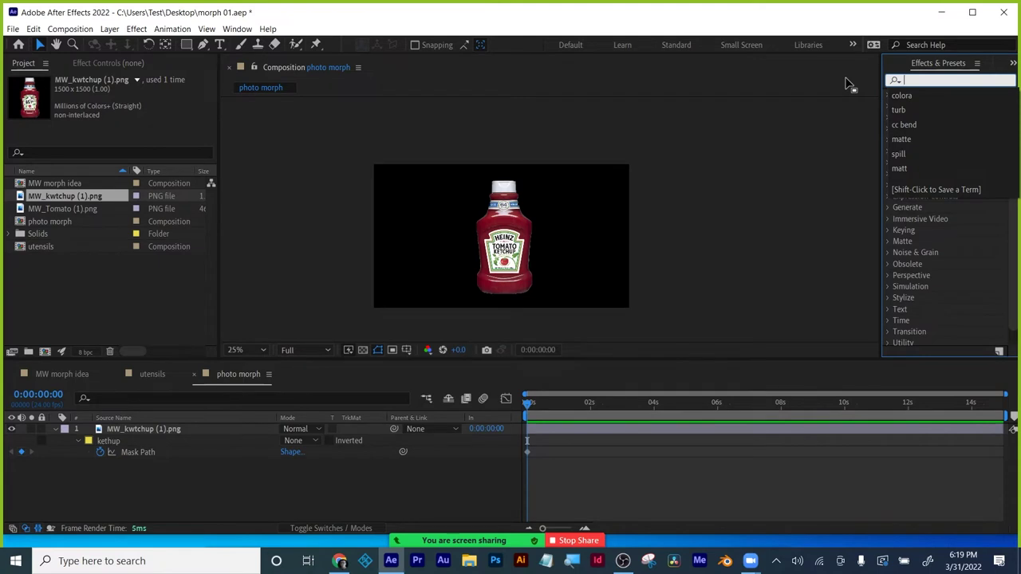
{"action": "type", "text": "re"}
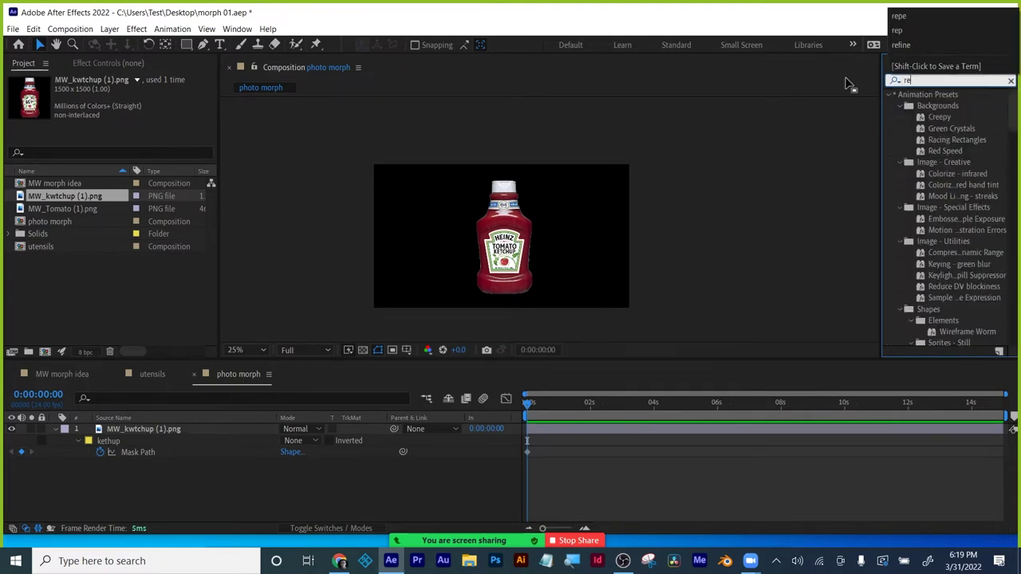
{"action": "key", "text": "BackSpace"}
{"action": "key", "text": "BackSpace"}
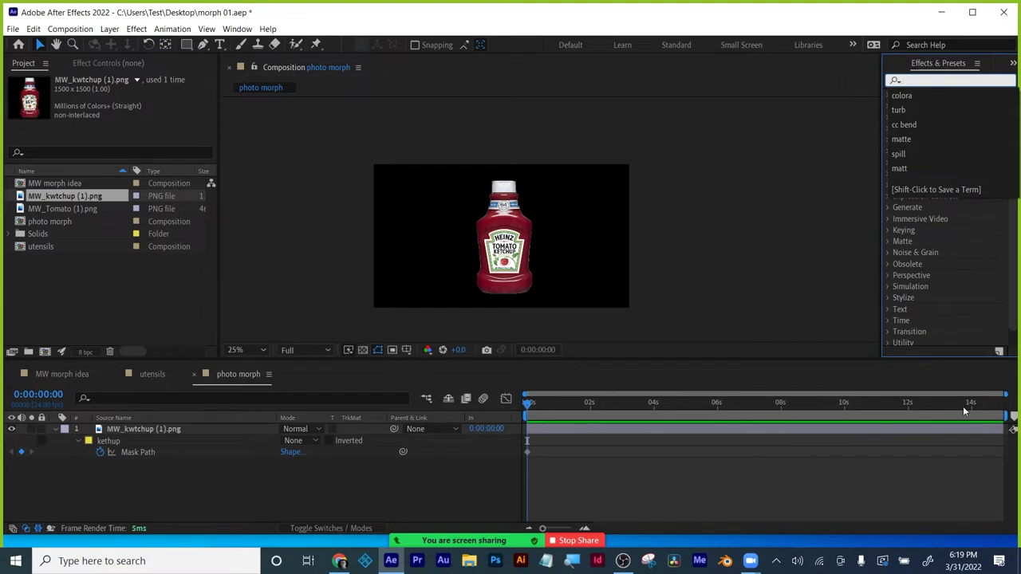
{"action": "left_click", "coordinate": [996, 297]}
{"action": "left_click", "coordinate": [888, 185]}
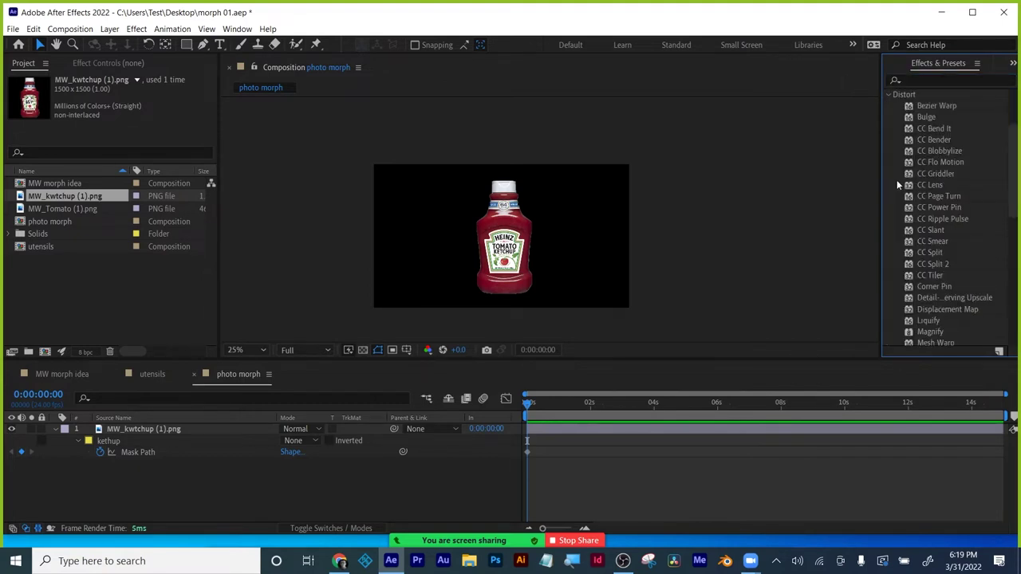
- Apply the Reshape distort effect to the ketchup layer
{"action": "scroll", "coordinate": [911, 185], "scroll_direction": "down", "scroll_amount": 3}
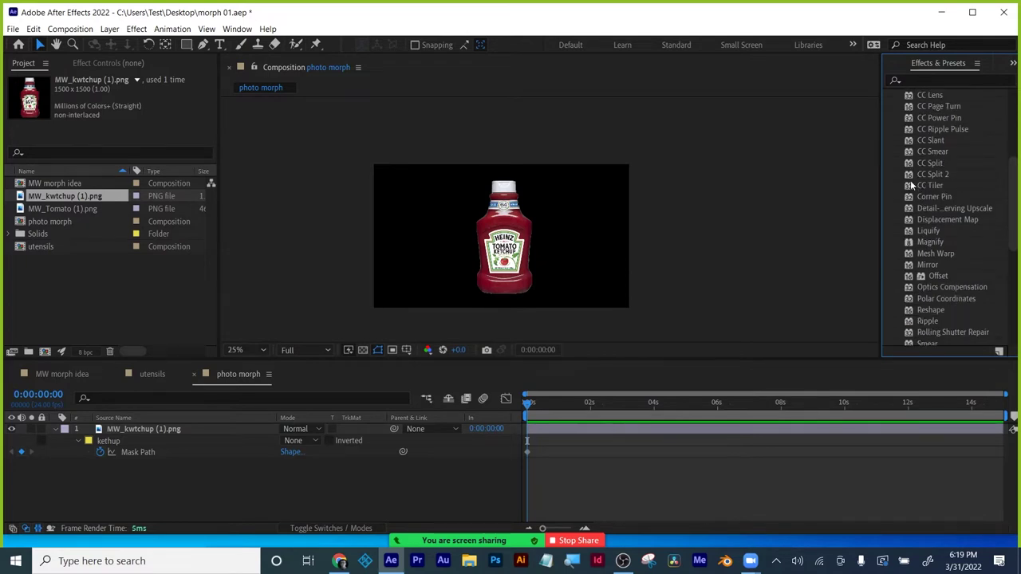
{"action": "left_click", "coordinate": [931, 309]}
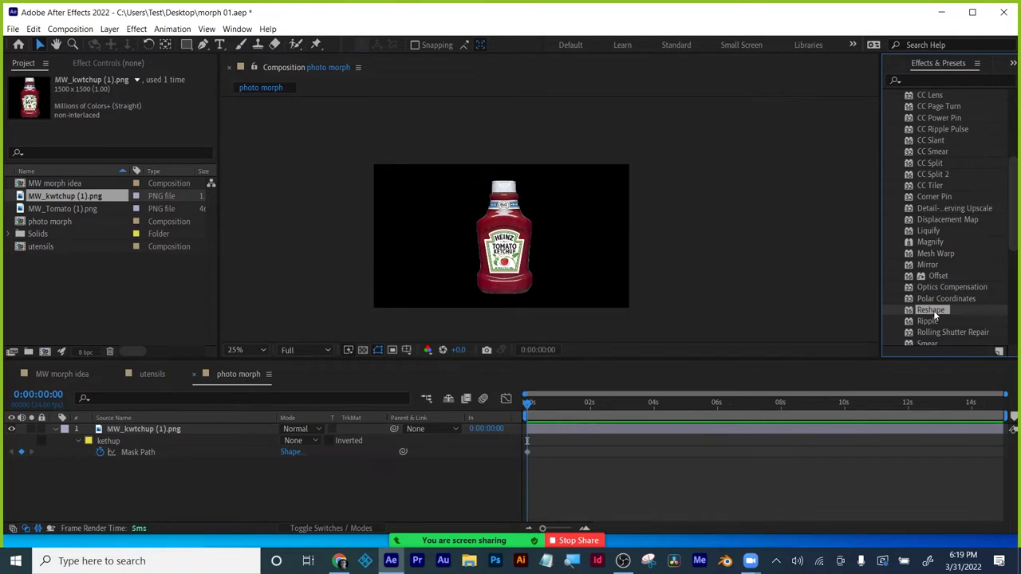
{"action": "scroll", "coordinate": [933, 310], "scroll_direction": "up", "scroll_amount": 5}
{"action": "scroll", "coordinate": [918, 192], "scroll_direction": "down", "scroll_amount": 5}
{"action": "left_click_drag", "start_coordinate": [925, 308], "coordinate": [592, 431]}
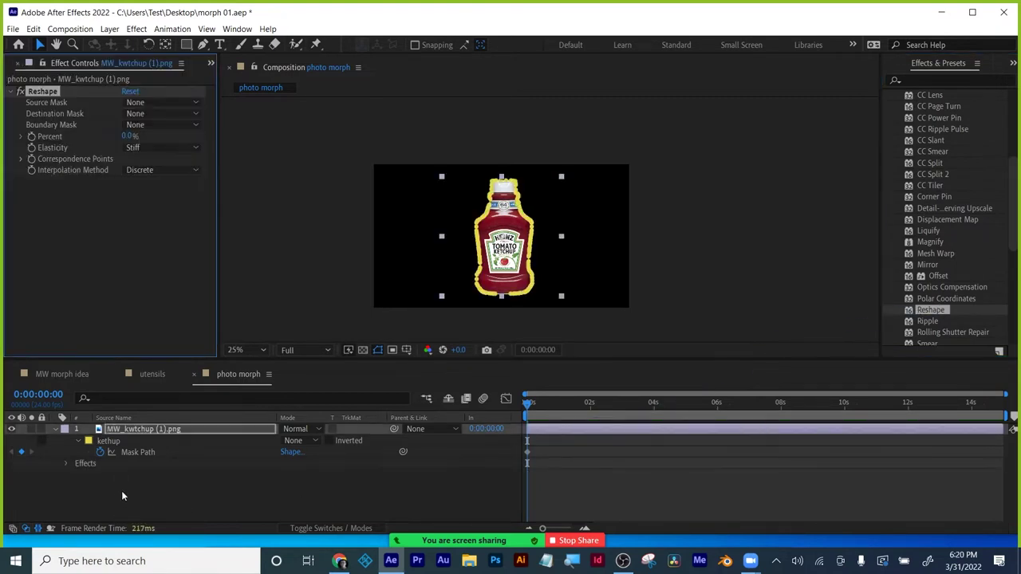
- Undo the Reshape effect on the ketchup layer and the deletion of the tomato layer
{"action": "left_click", "coordinate": [56, 428]}
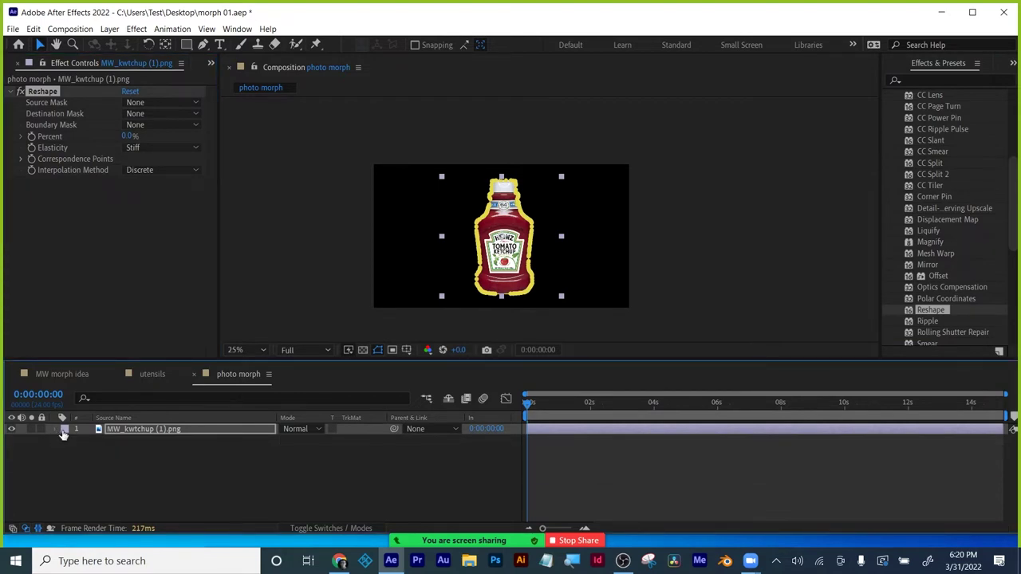
{"action": "left_click", "coordinate": [137, 429]}
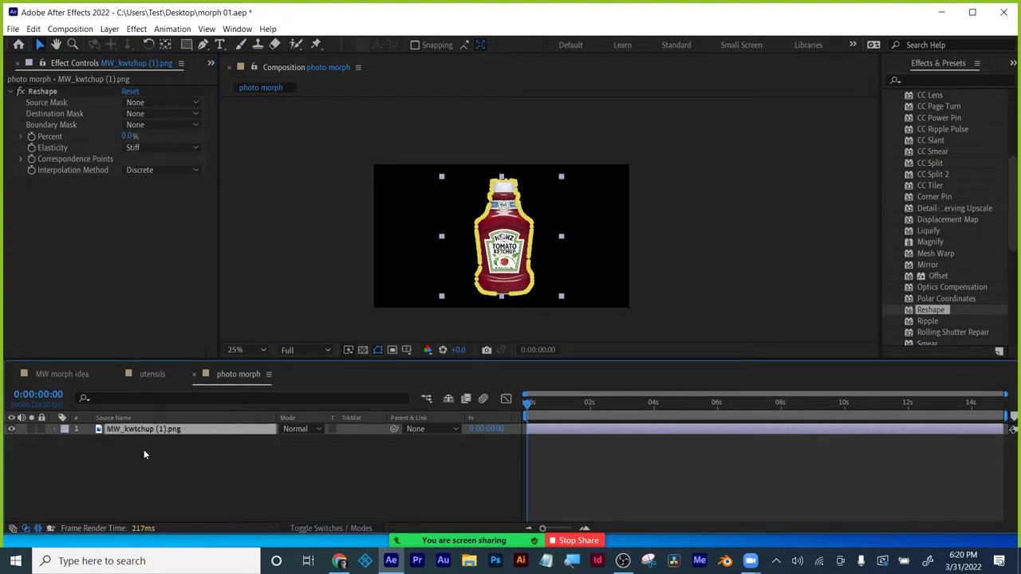
{"action": "left_click", "coordinate": [186, 458]}
{"action": "key", "text": "ctrl+v"}
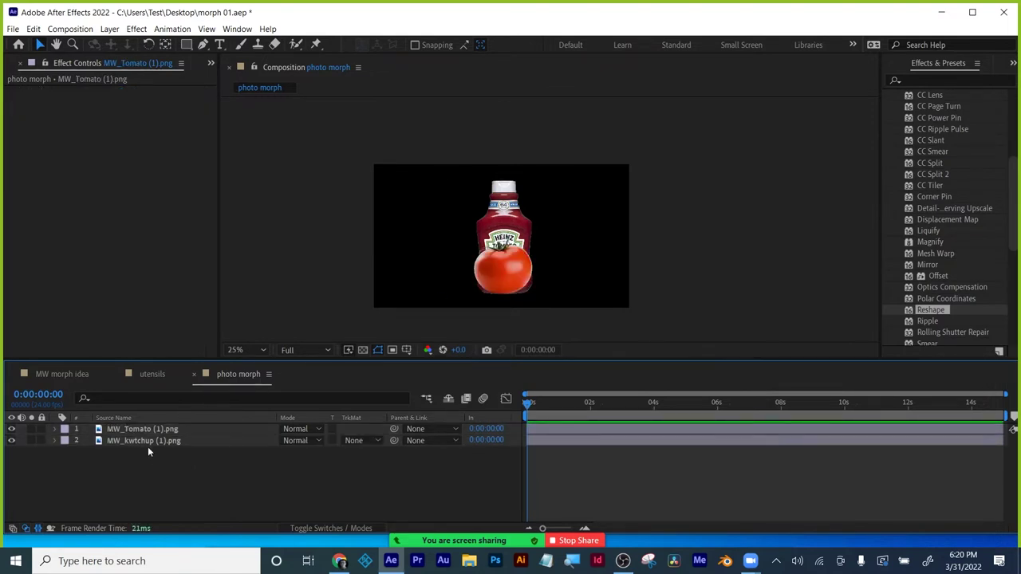
- Reveal the mask paths of both the ketchup layer and the tomato layer
{"action": "left_click", "coordinate": [146, 440]}
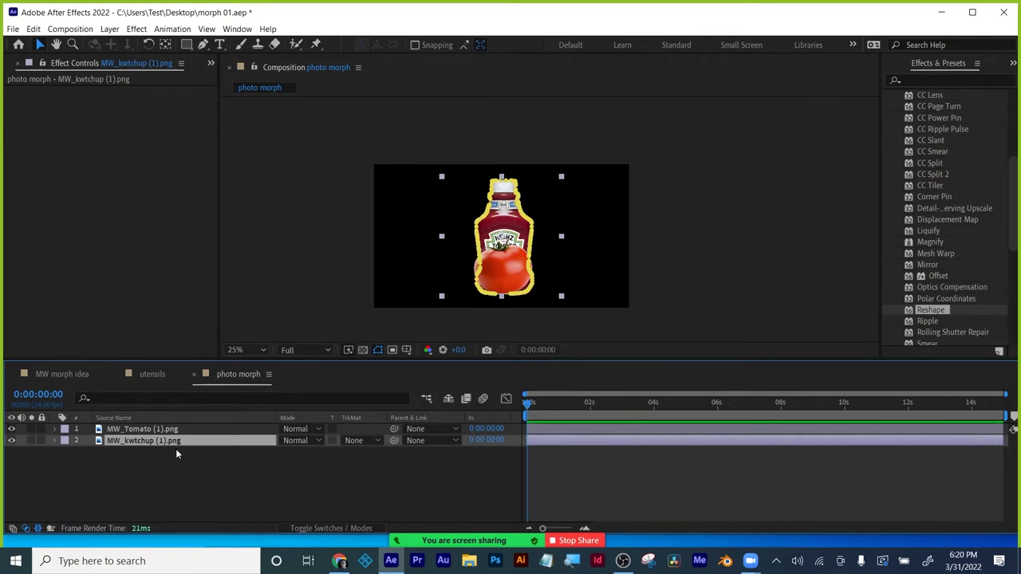
{"action": "key", "text": "m"}
{"action": "left_click", "coordinate": [200, 499]}
{"action": "left_click", "coordinate": [142, 431]}
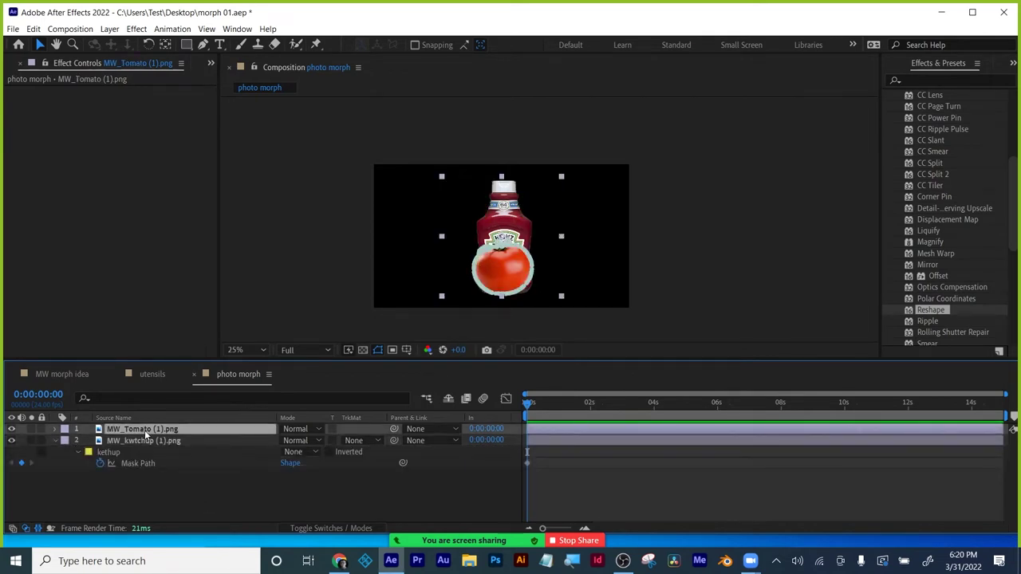
{"action": "key", "text": "m"}
{"action": "left_click", "coordinate": [147, 498]}
- Copy the kethup mask from the ketchup layer onto the tomato layer at the start of the composition
{"action": "left_click", "coordinate": [106, 475]}
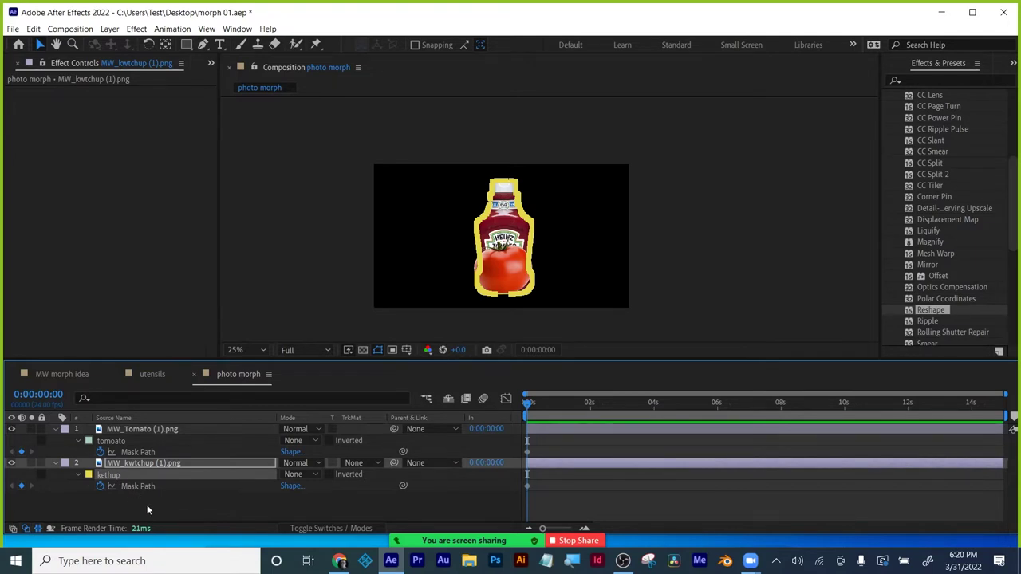
{"action": "mouse_move", "coordinate": [529, 403]}
{"action": "left_mouse_down"}
{"action": "mouse_move", "coordinate": [545, 402]}
{"action": "mouse_move", "coordinate": [525, 404]}
{"action": "left_mouse_up"}
{"action": "left_click", "coordinate": [539, 429]}
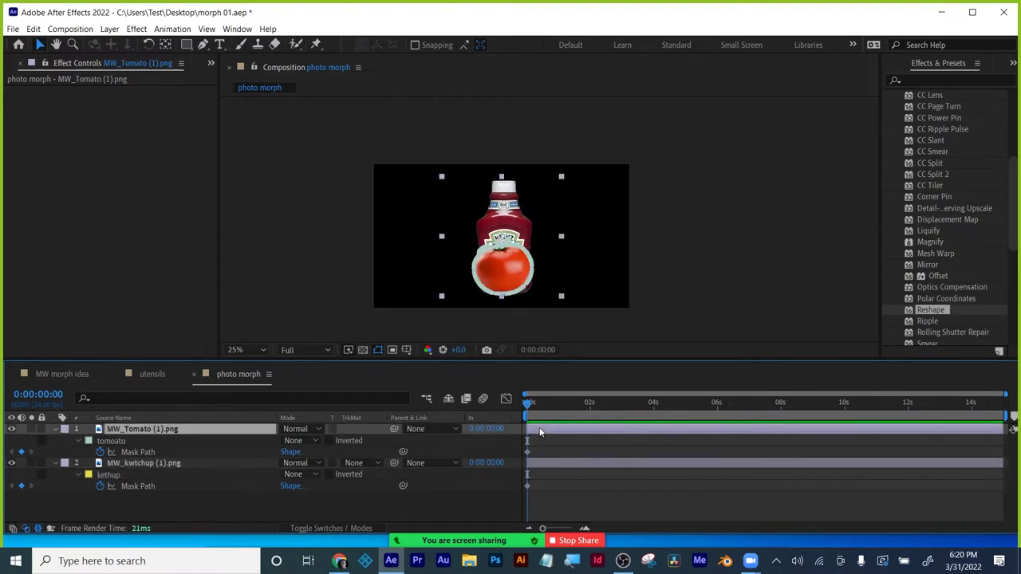
{"action": "key", "text": "ctrl+v"}
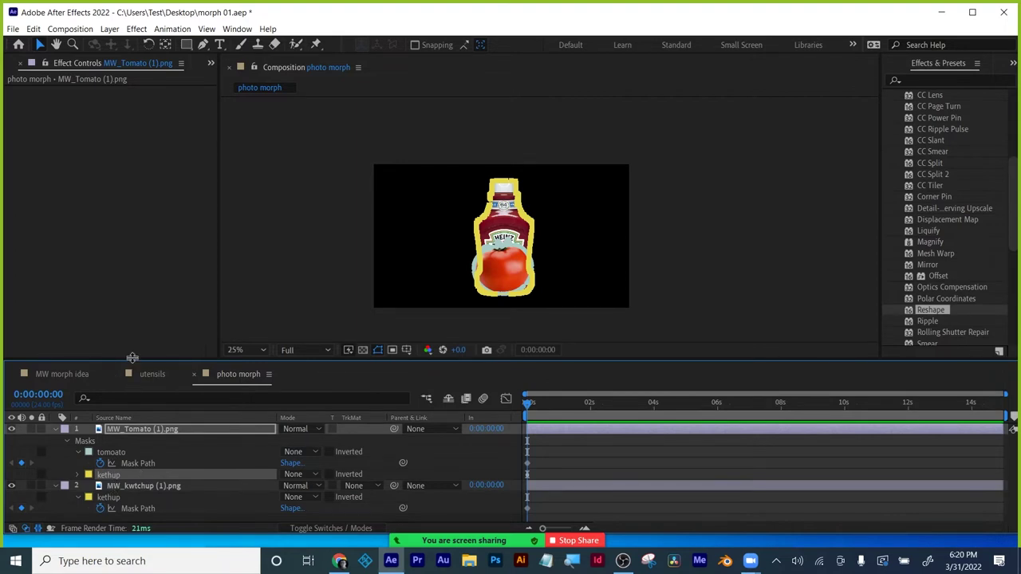
- Enlarge the timeline area and copy the tomoato mask from the tomato layer onto the ketchup layer
{"action": "left_click_drag", "start_coordinate": [133, 362], "coordinate": [132, 246]}
{"action": "left_click", "coordinate": [133, 314]}
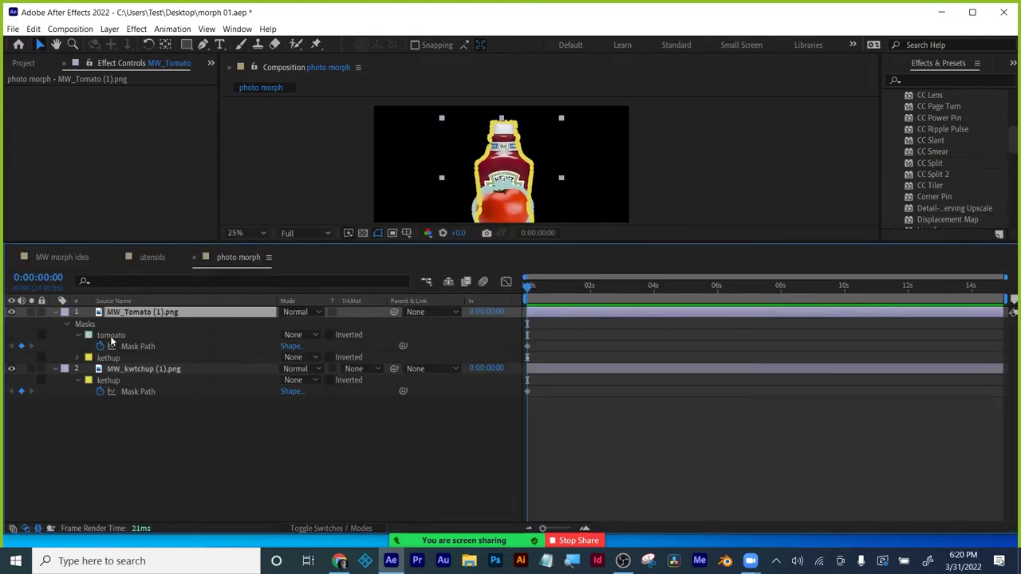
{"action": "left_click", "coordinate": [112, 339]}
{"action": "key", "text": "ctrl+c"}
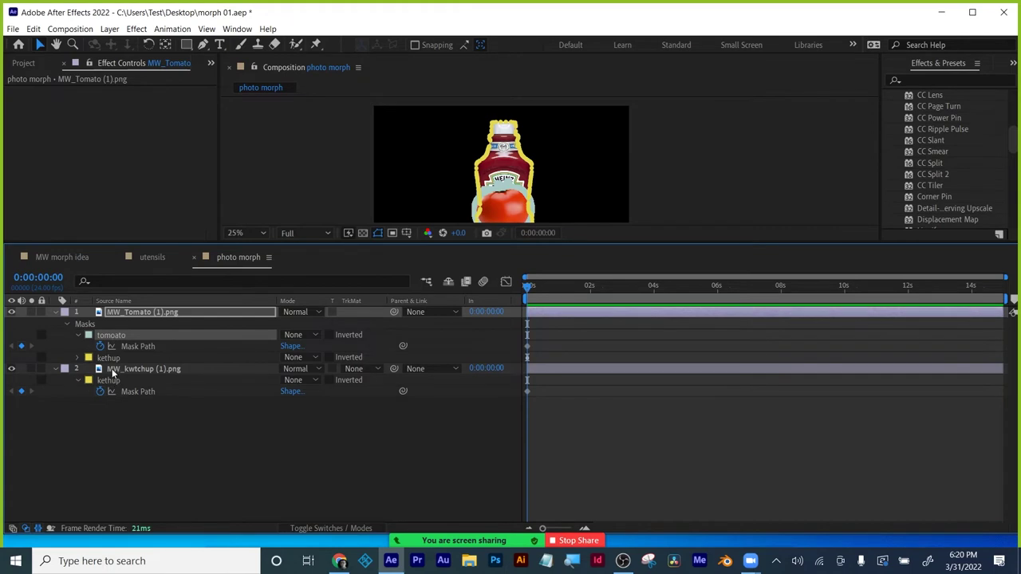
{"action": "left_click", "coordinate": [113, 368]}
{"action": "key", "text": "ctrl+v"}
{"action": "left_click", "coordinate": [134, 459]}
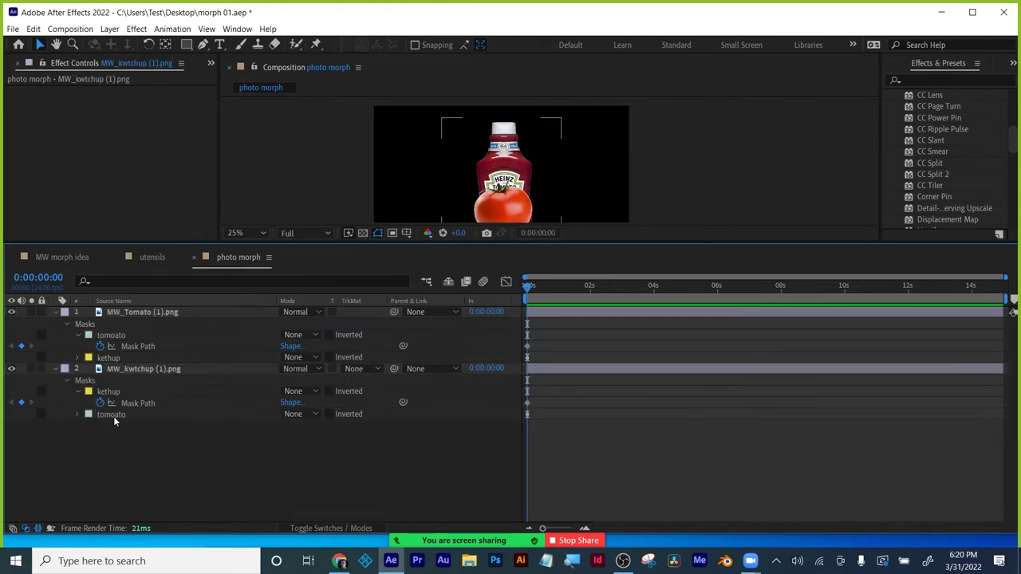
- Reveal all modified properties of both layers, including the mask paths of the pasted masks
{"action": "key", "text": "u"}
{"action": "key", "text": "u"}
{"action": "key", "text": "u"}
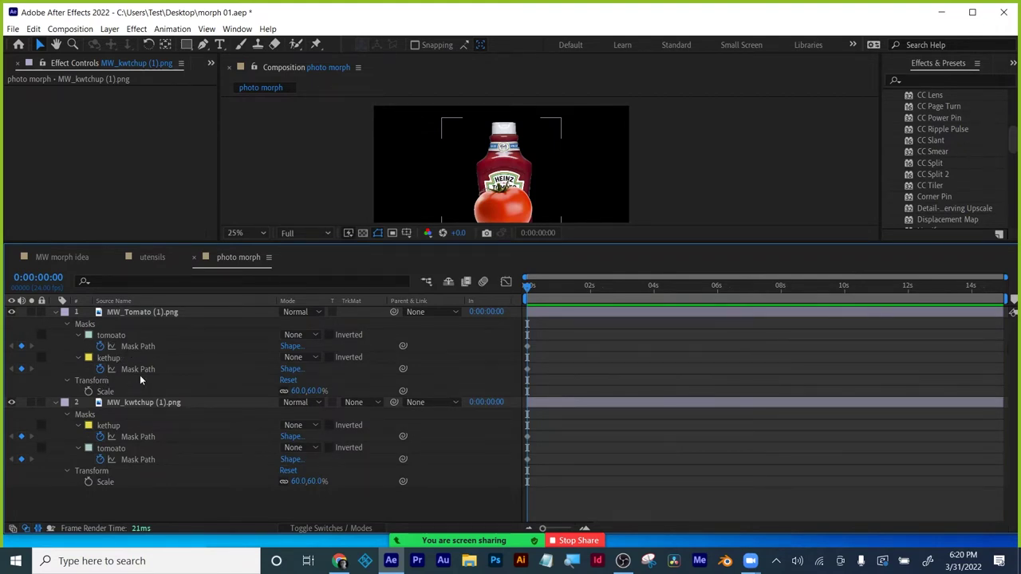
- On the tomato layer, set the tomoato mask mode to Add and keep the kethup mask at None
{"action": "left_click", "coordinate": [144, 314]}
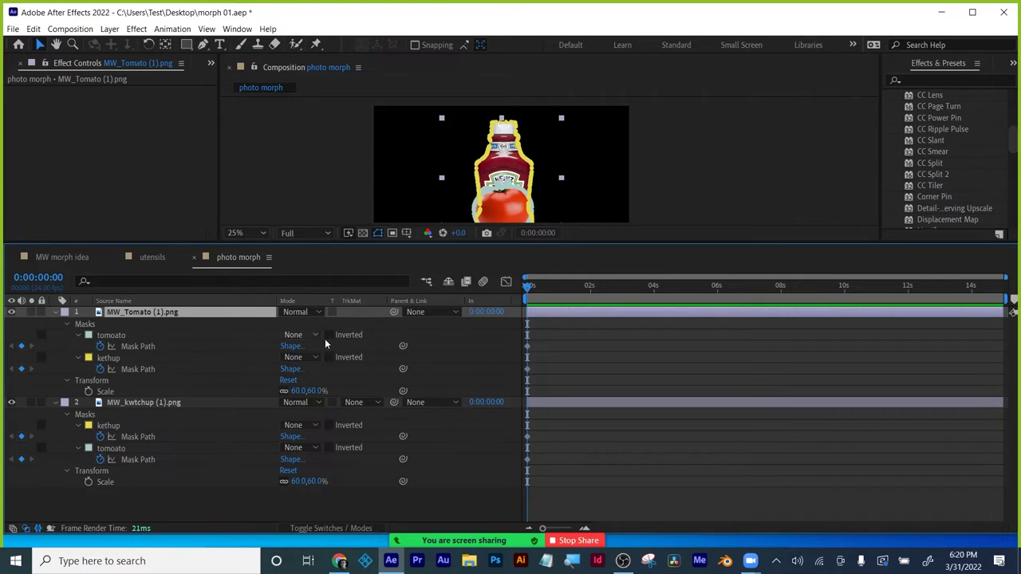
{"action": "left_click", "coordinate": [295, 336]}
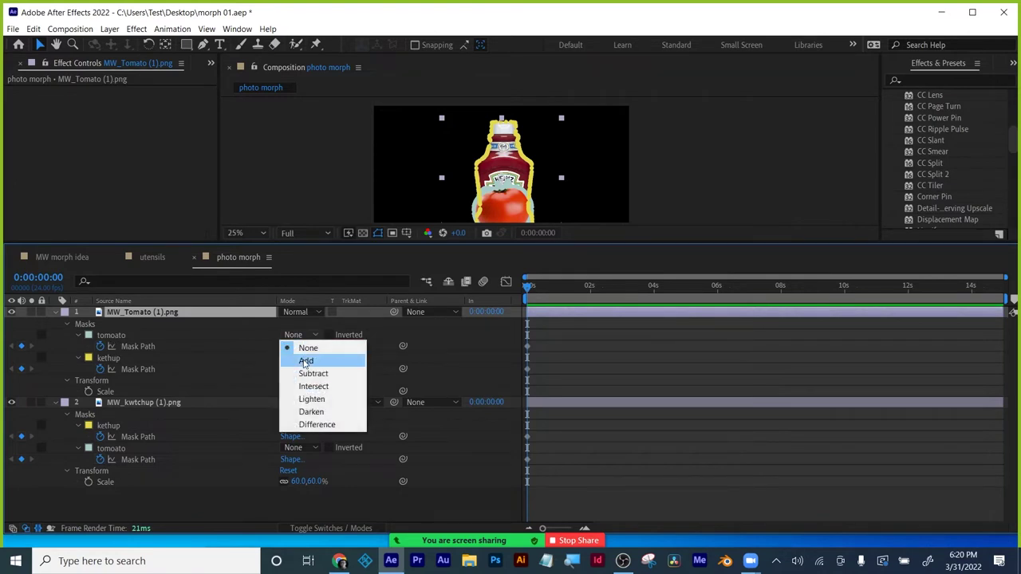
{"action": "left_click", "coordinate": [305, 361]}
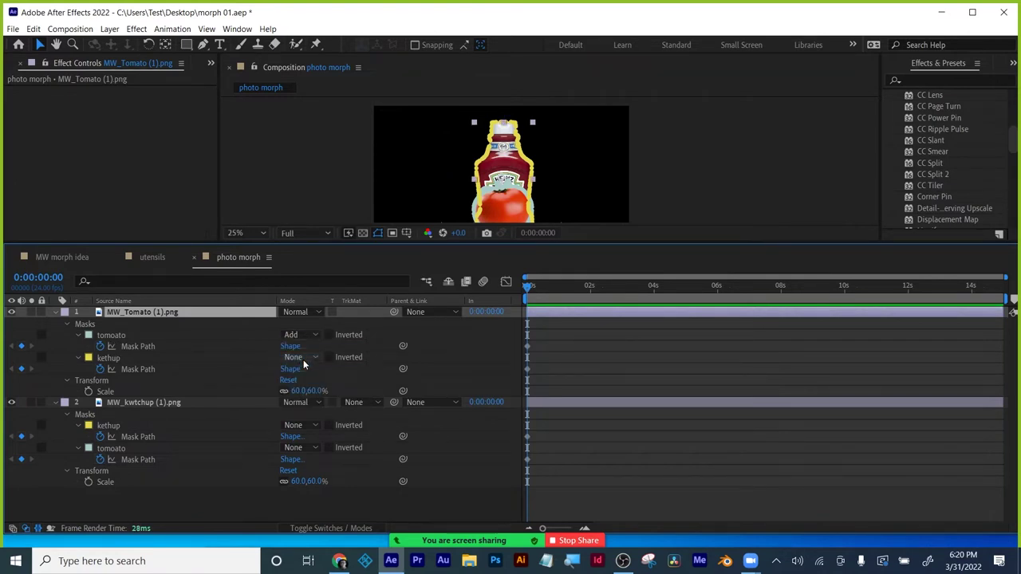
{"action": "left_click", "coordinate": [303, 360]}
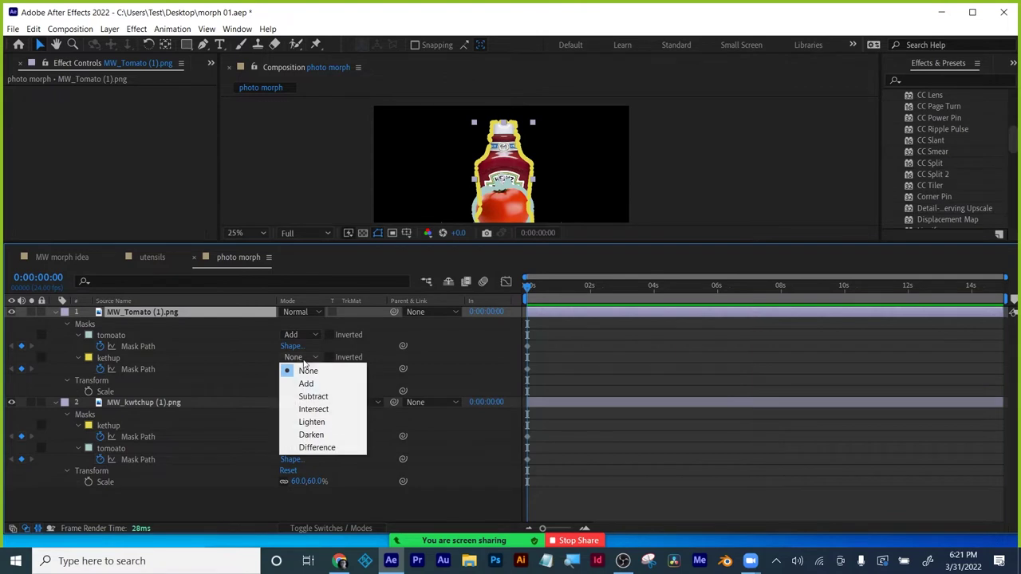
{"action": "left_click", "coordinate": [315, 373]}
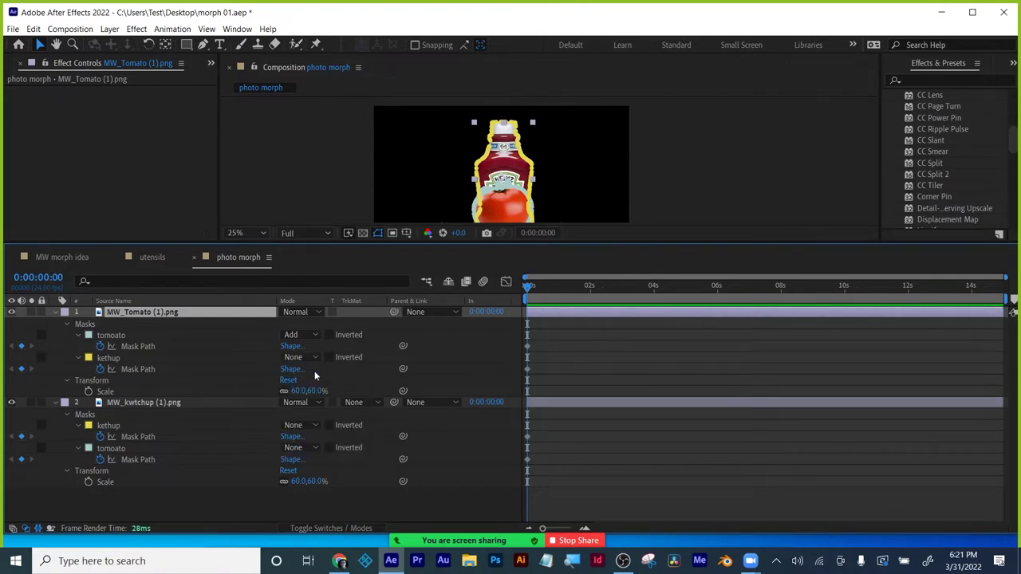
- On the ketchup layer, set the kethup mask mode to Add and deselect the layer
{"action": "left_click", "coordinate": [135, 401]}
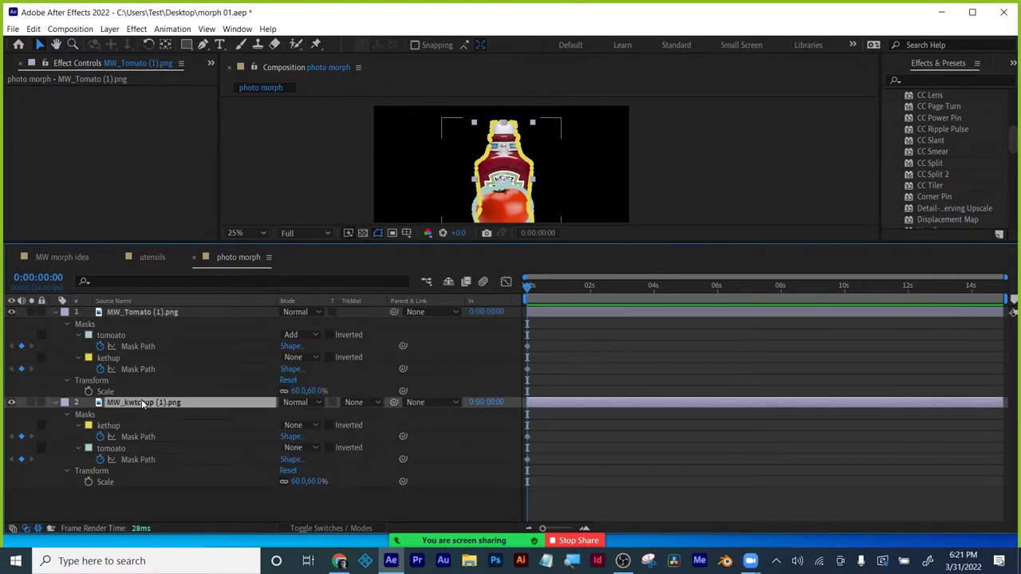
{"action": "left_click", "coordinate": [110, 426]}
{"action": "left_click", "coordinate": [297, 425]}
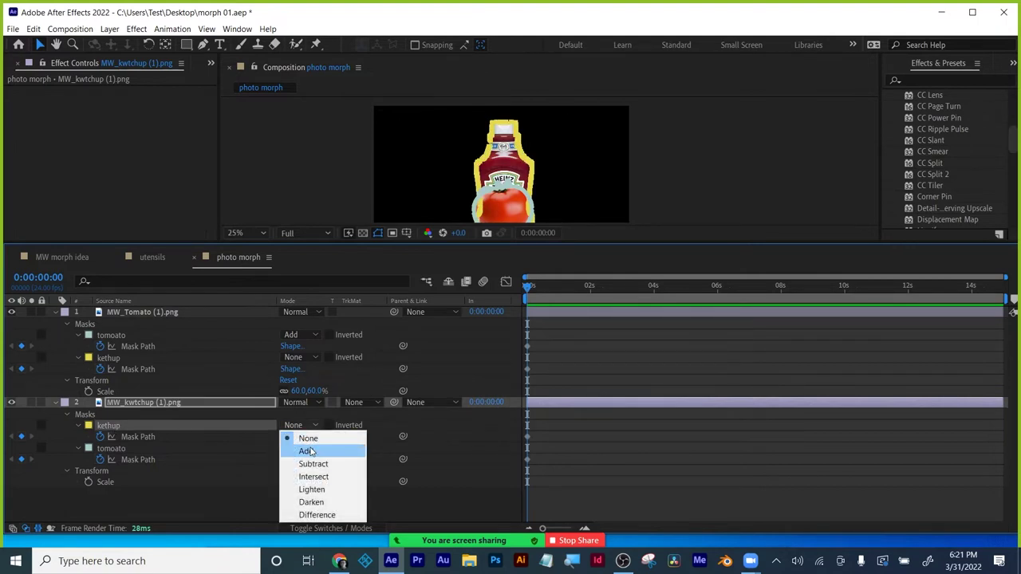
{"action": "left_click", "coordinate": [307, 451]}
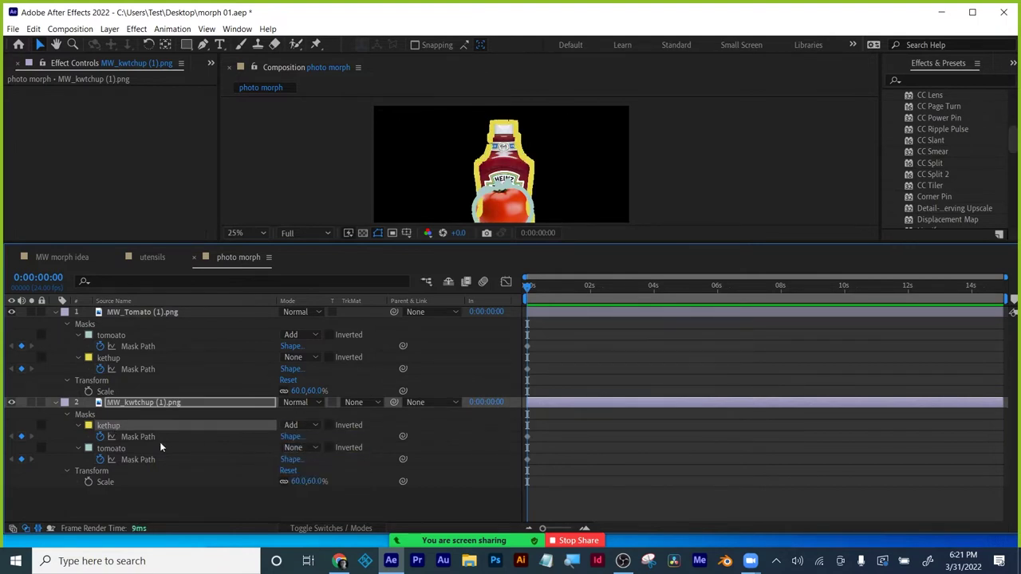
{"action": "left_click", "coordinate": [221, 515]}
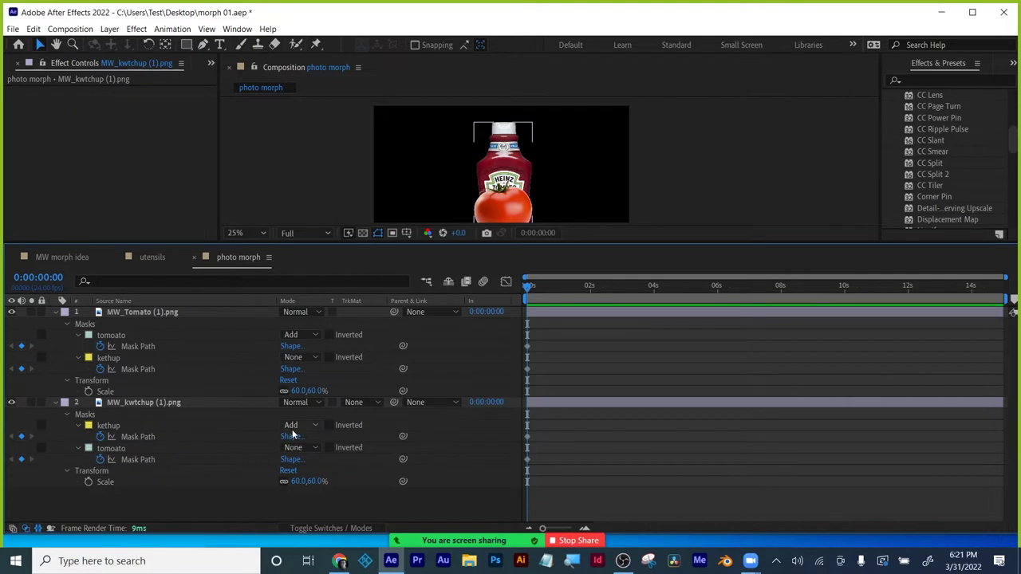
{"action": "left_click", "coordinate": [237, 506]}
- Enlarge the composition view, select the MW_Tomato layer and apply the Reshape distort effect to it
{"action": "left_click_drag", "start_coordinate": [419, 242], "coordinate": [418, 270]}
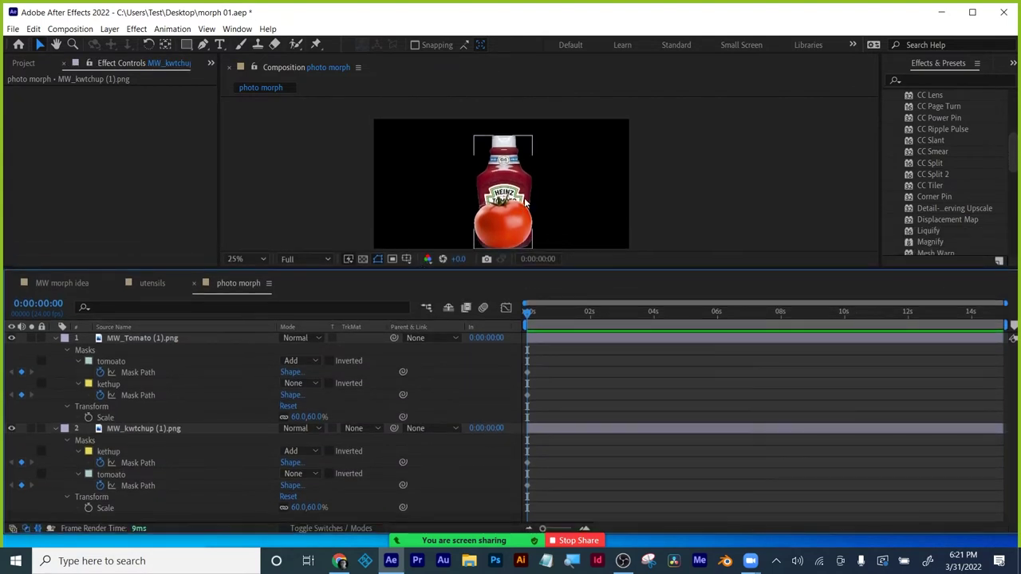
{"action": "scroll", "coordinate": [524, 204], "scroll_direction": "down", "scroll_amount": 2}
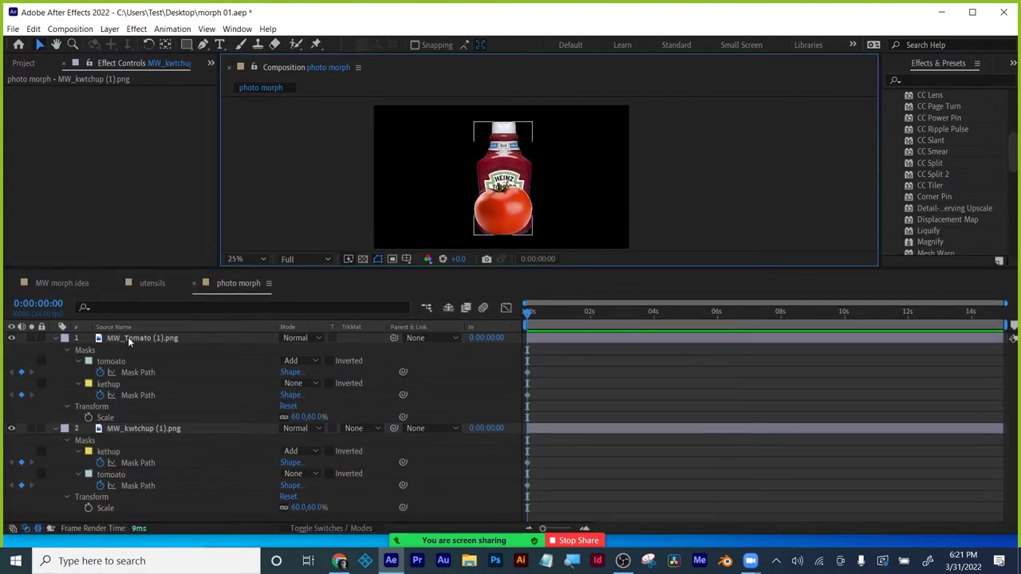
{"action": "left_click", "coordinate": [128, 337]}
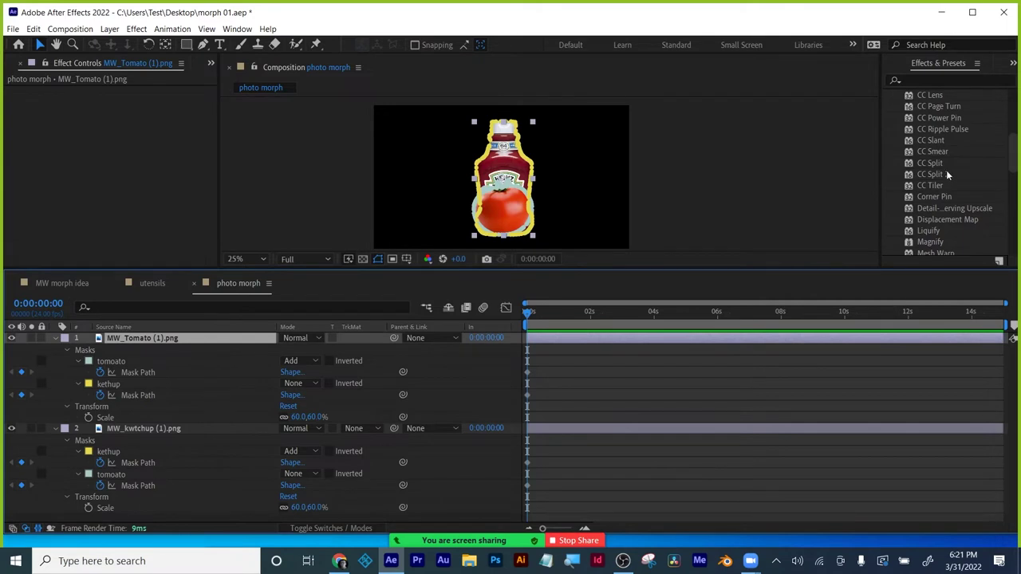
{"action": "scroll", "coordinate": [946, 170], "scroll_direction": "down", "scroll_amount": 5}
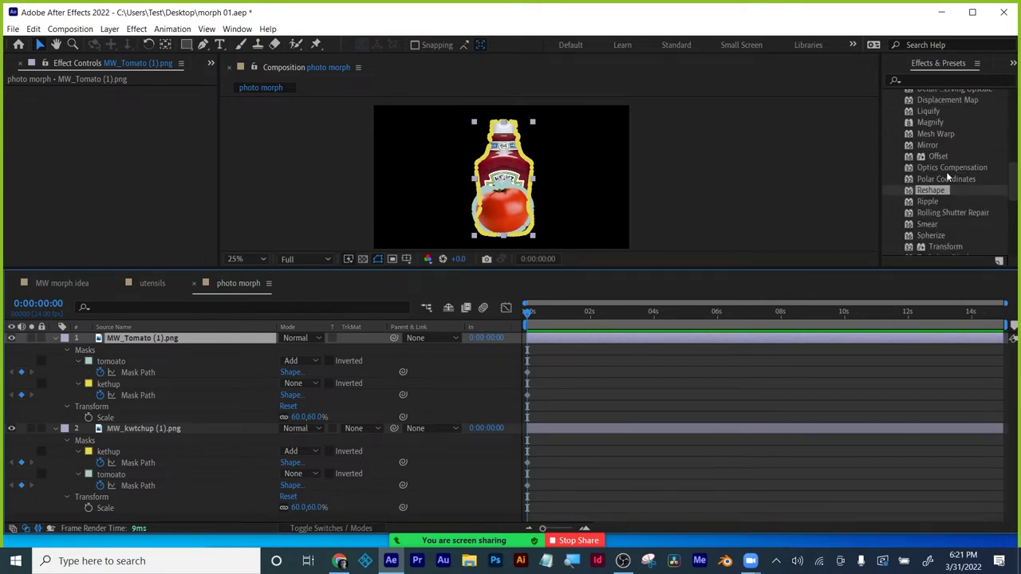
{"action": "scroll", "coordinate": [946, 171], "scroll_direction": "down", "scroll_amount": 1}
{"action": "left_click_drag", "start_coordinate": [932, 162], "coordinate": [613, 337]}
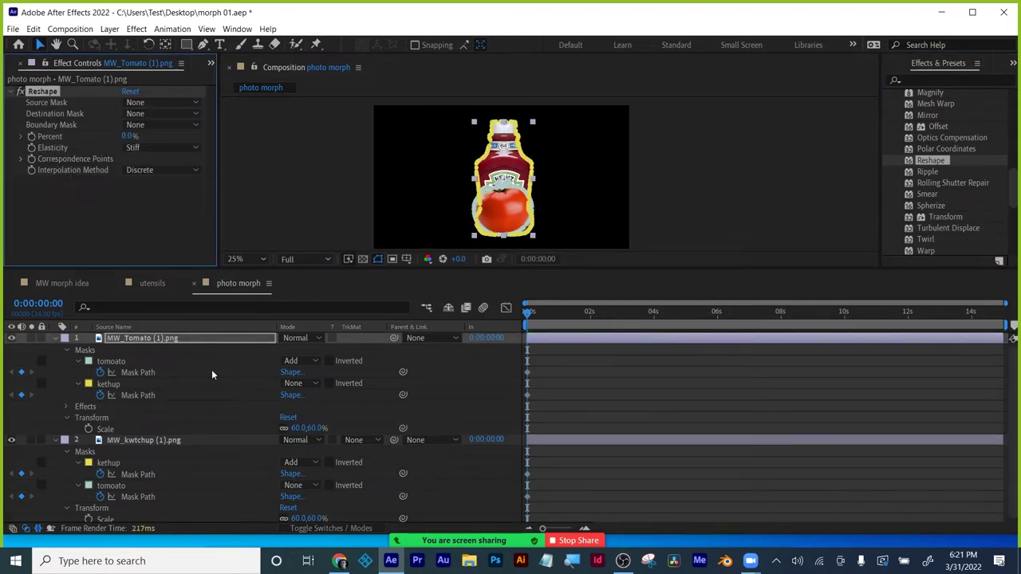
- Hide the ketchup layer, reselect the tomato layer and give the composition view and effect settings more height
{"action": "left_click", "coordinate": [11, 439]}
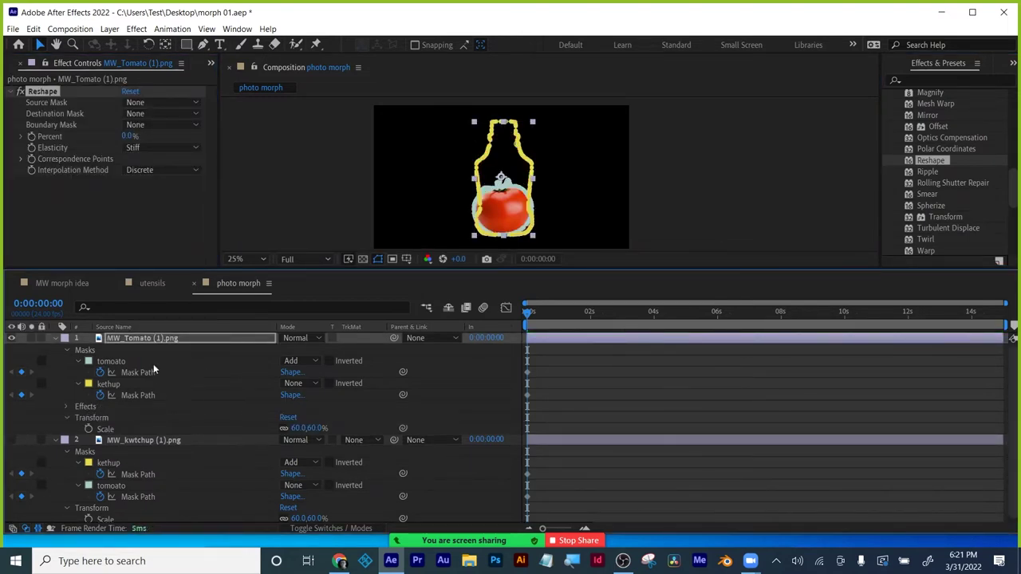
{"action": "left_click", "coordinate": [139, 337]}
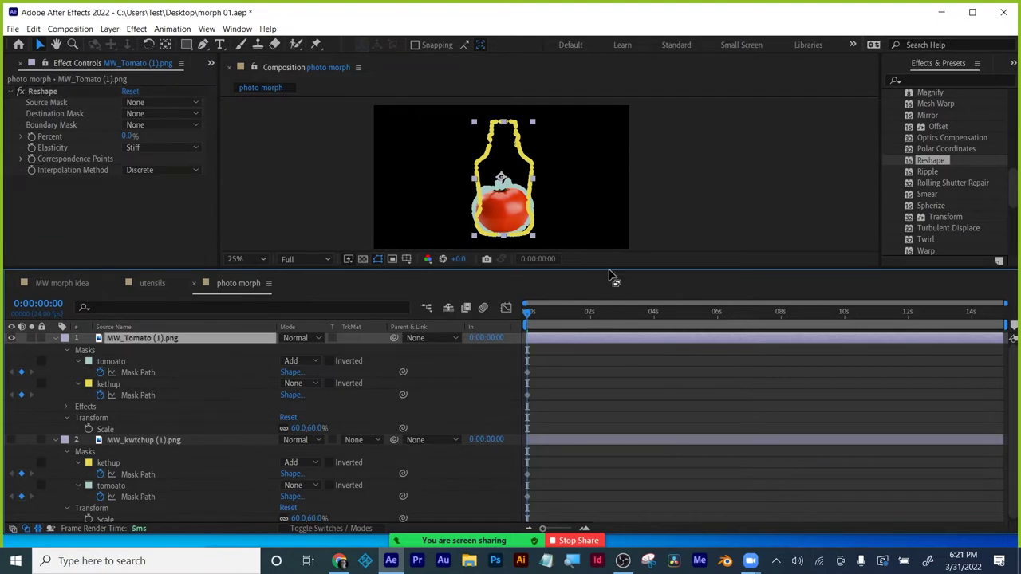
{"action": "left_click_drag", "start_coordinate": [609, 269], "coordinate": [609, 372]}
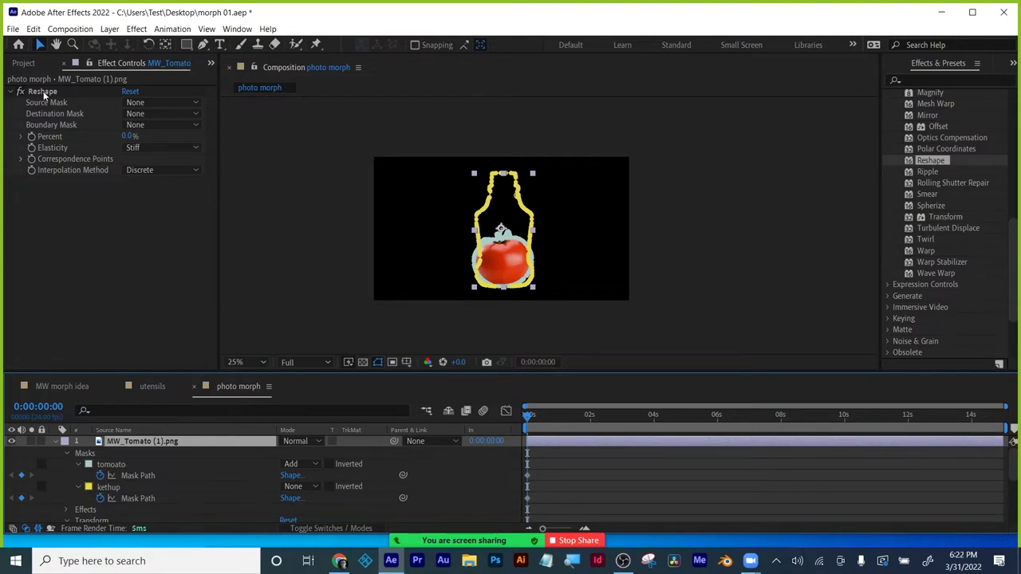
- In the tomato's Reshape effect, set the Source Mask to tomoato and the Destination Mask to kethup
{"action": "left_click", "coordinate": [166, 107]}
{"action": "left_click", "coordinate": [164, 125]}
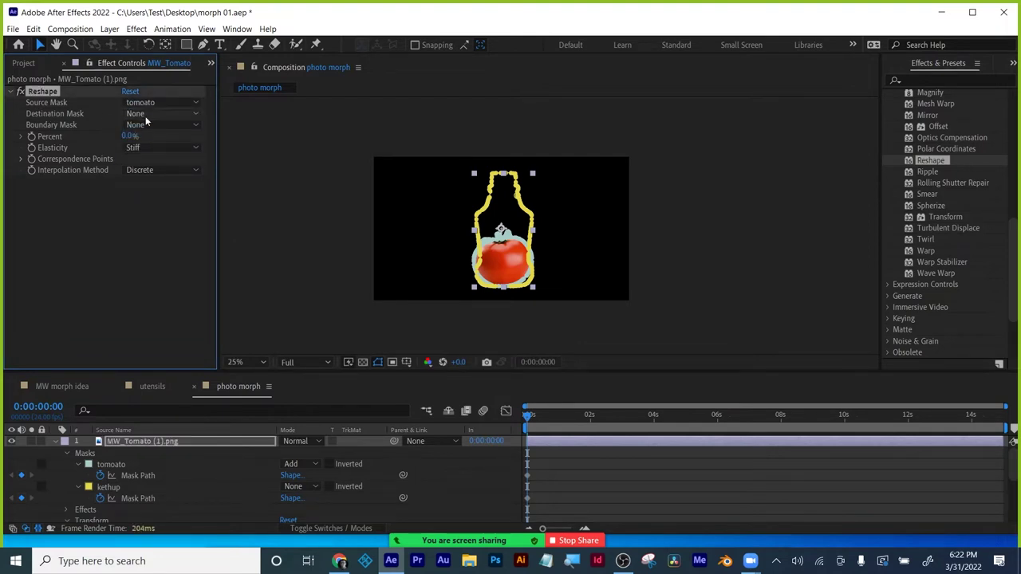
{"action": "left_click", "coordinate": [156, 112]}
{"action": "left_click", "coordinate": [151, 154]}
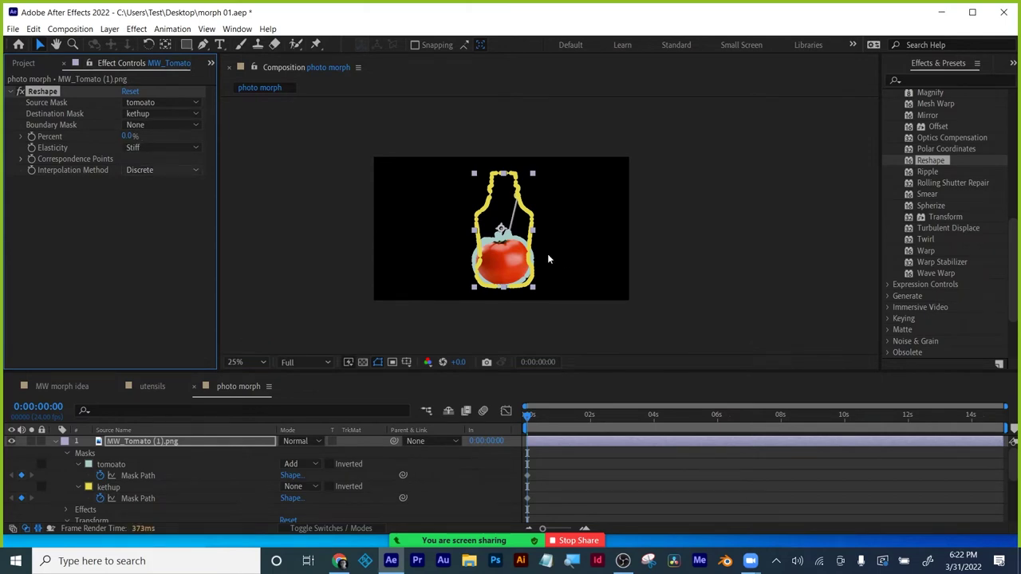
- Try the tomato's Reshape Percent at 100% and undo the change
{"action": "scroll", "coordinate": [547, 254], "scroll_direction": "up", "scroll_amount": 1}
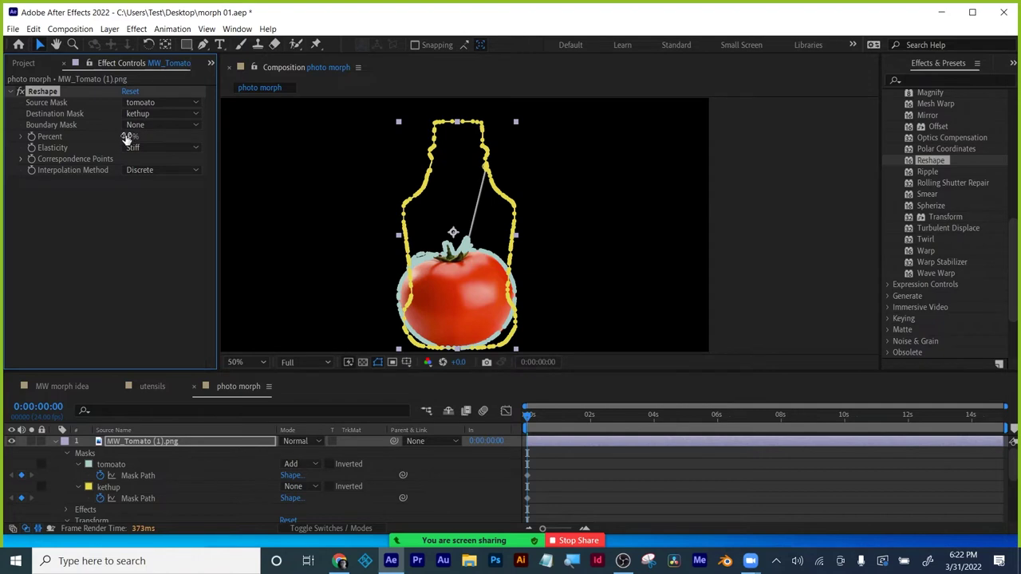
{"action": "left_click_drag", "start_coordinate": [129, 136], "coordinate": [193, 126]}
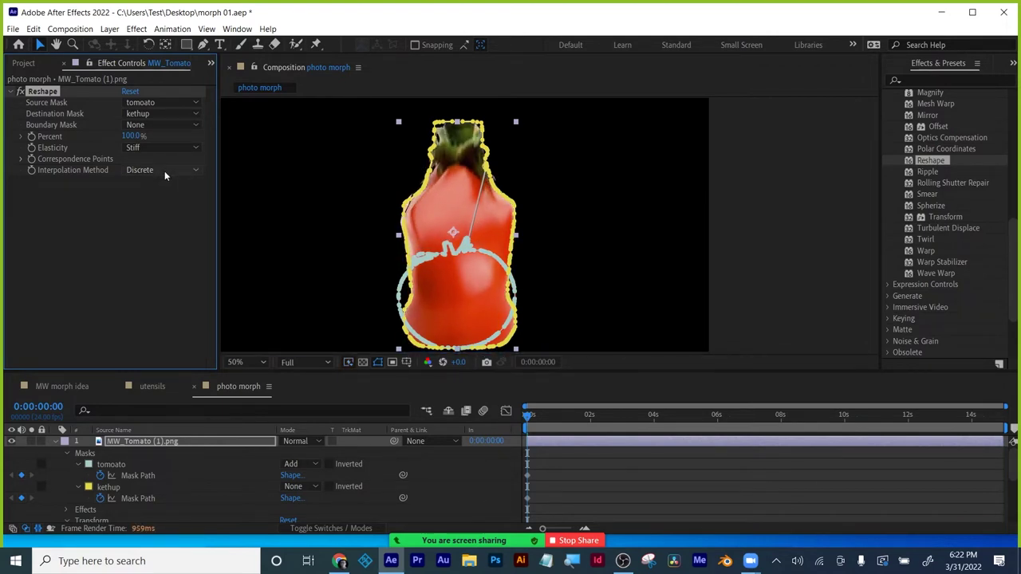
{"action": "key", "text": "ctrl+z"}
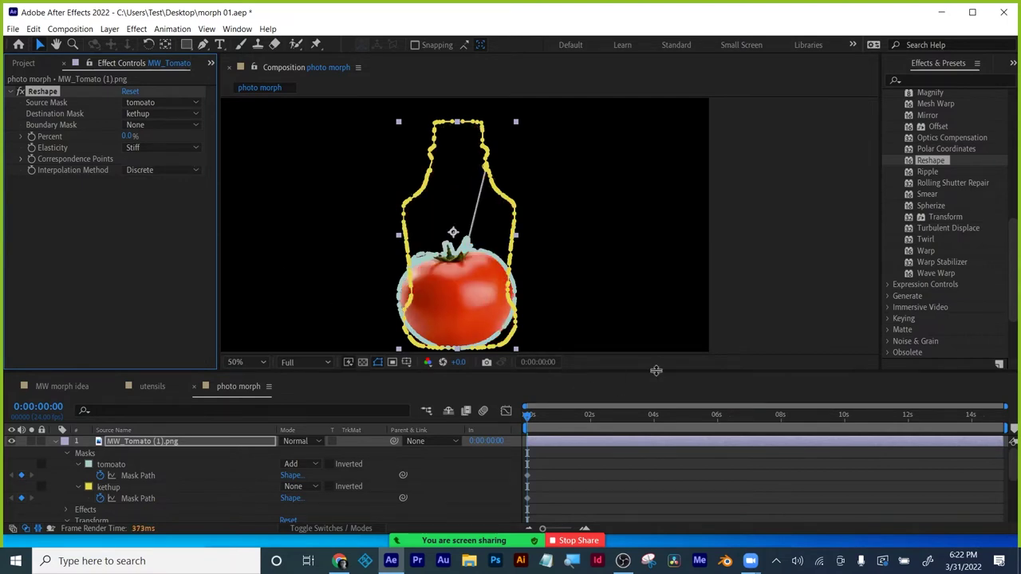
- Lower the preview resolution to Quarter and set the tomato's Reshape Elasticity to Loose
{"action": "left_click_drag", "start_coordinate": [655, 370], "coordinate": [655, 413]}
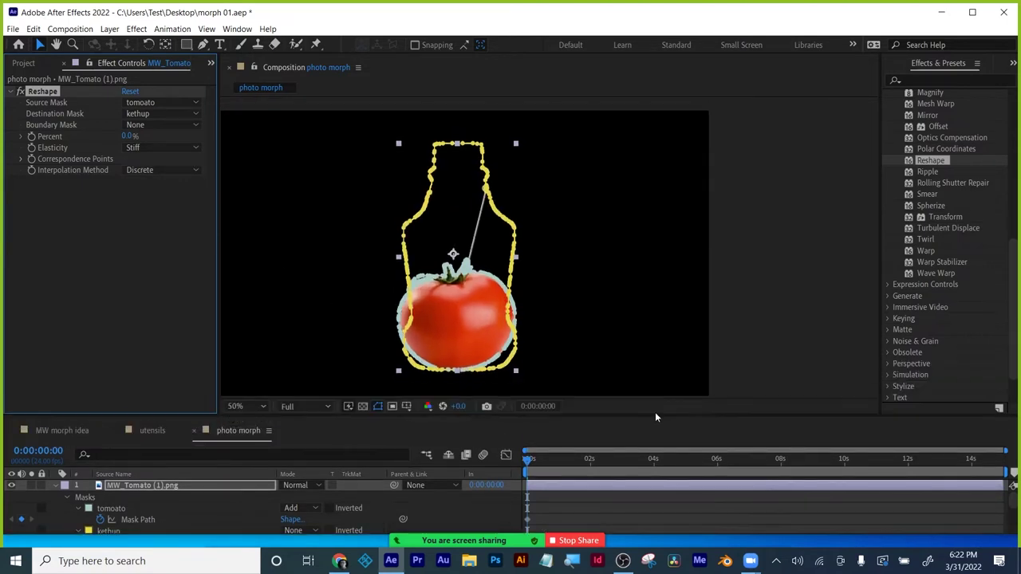
{"action": "left_click", "coordinate": [290, 406]}
{"action": "left_click", "coordinate": [285, 482]}
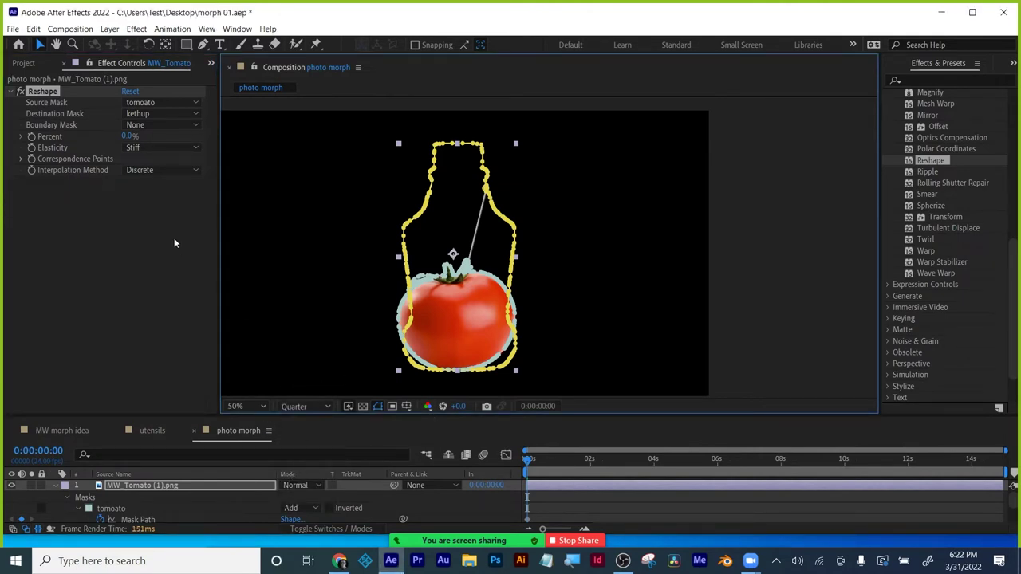
{"action": "left_click", "coordinate": [158, 148]}
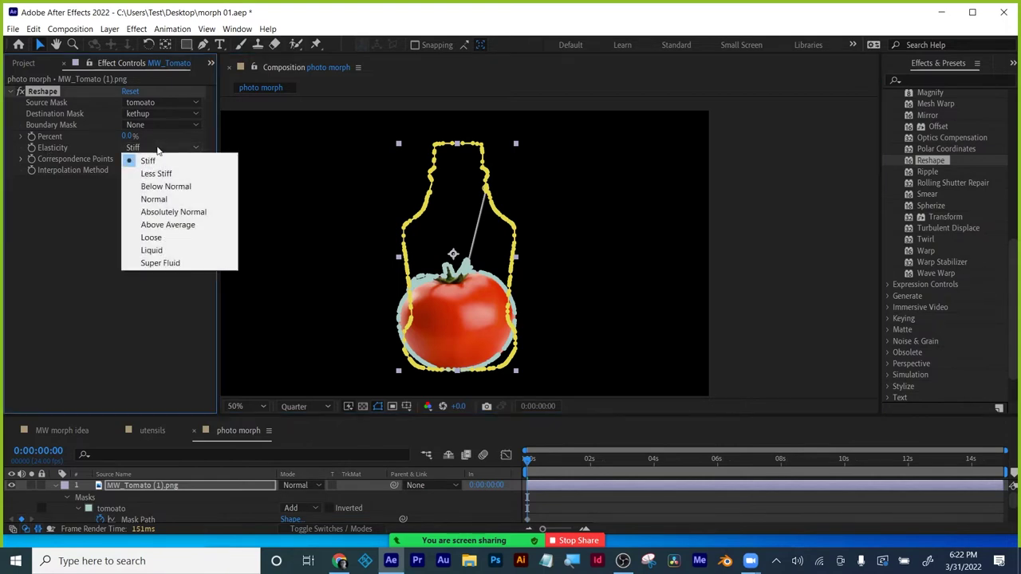
{"action": "left_click", "coordinate": [165, 241]}
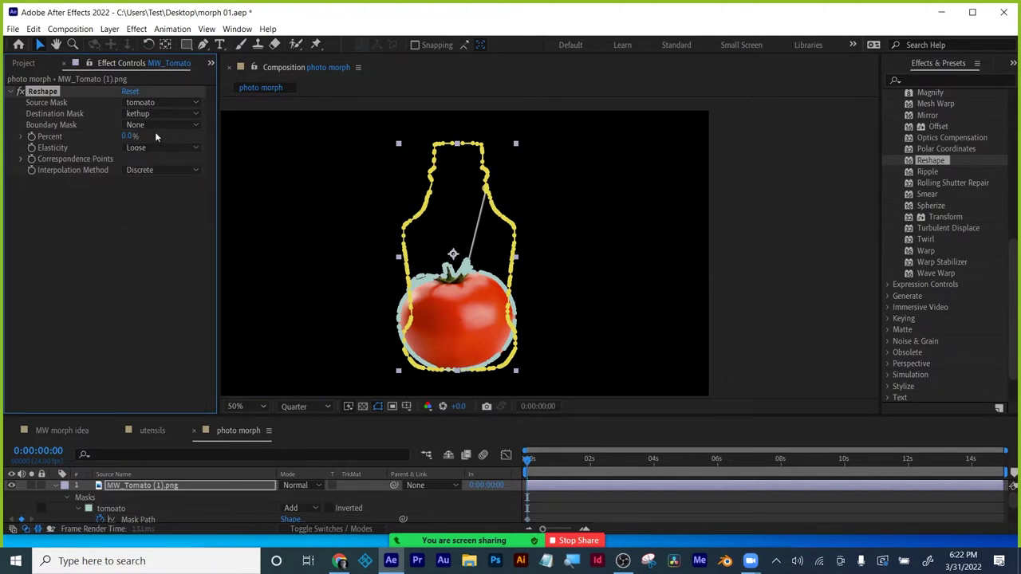
- Test the loose reshape by raising Percent to about 91%, and return Percent to 0
{"action": "left_click_drag", "start_coordinate": [131, 136], "coordinate": [194, 128]}
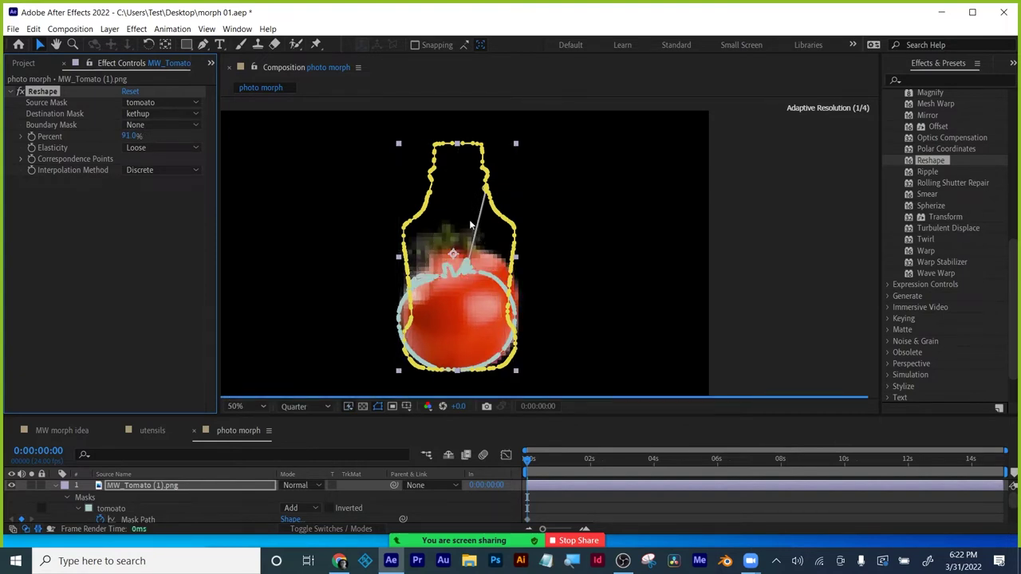
{"action": "left_click", "coordinate": [132, 137]}
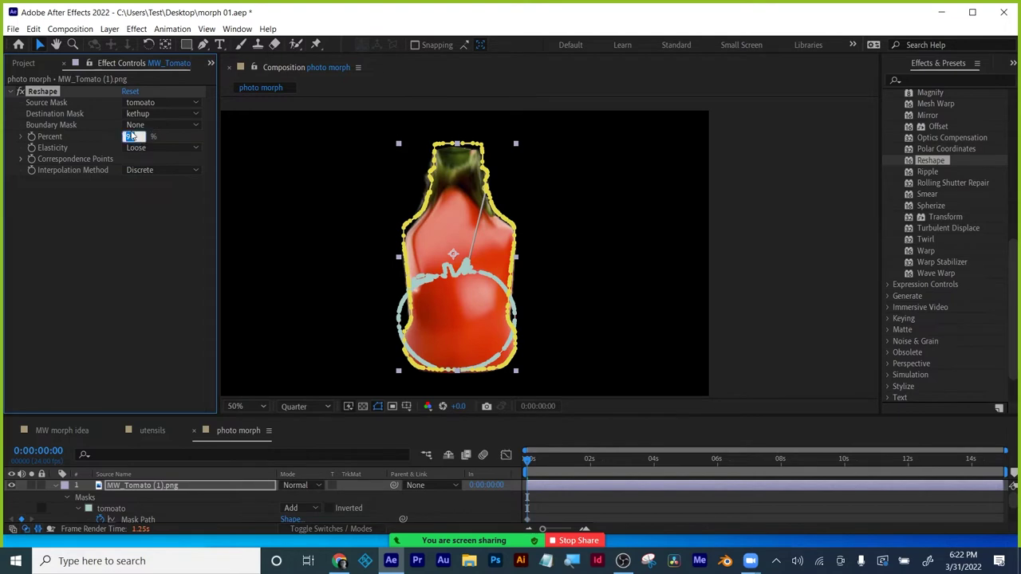
{"action": "type", "text": "0"}
{"action": "key", "text": "Return"}
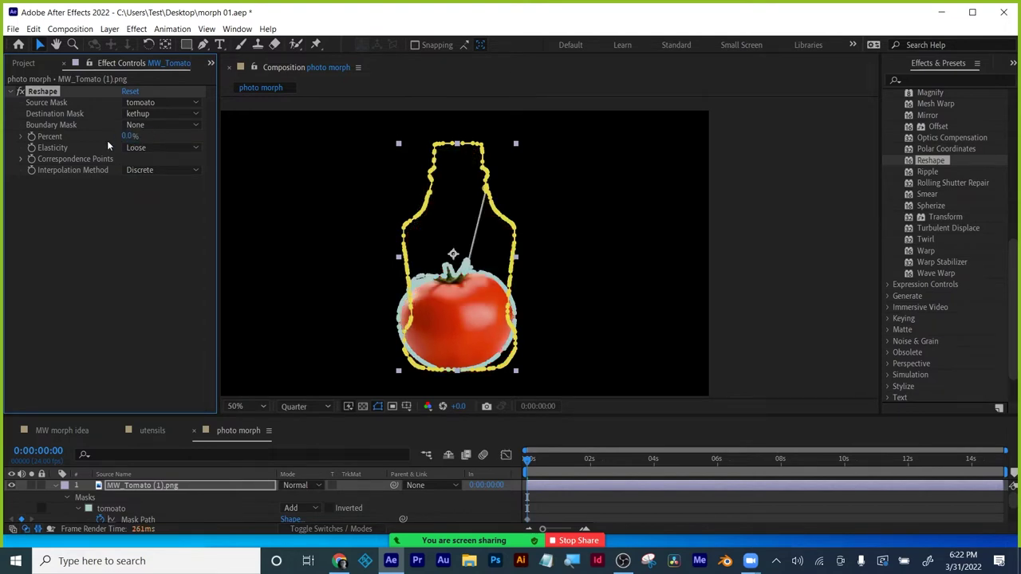
- Set the Reshape effect's Interpolation Method to Linear
{"action": "left_click", "coordinate": [150, 172]}
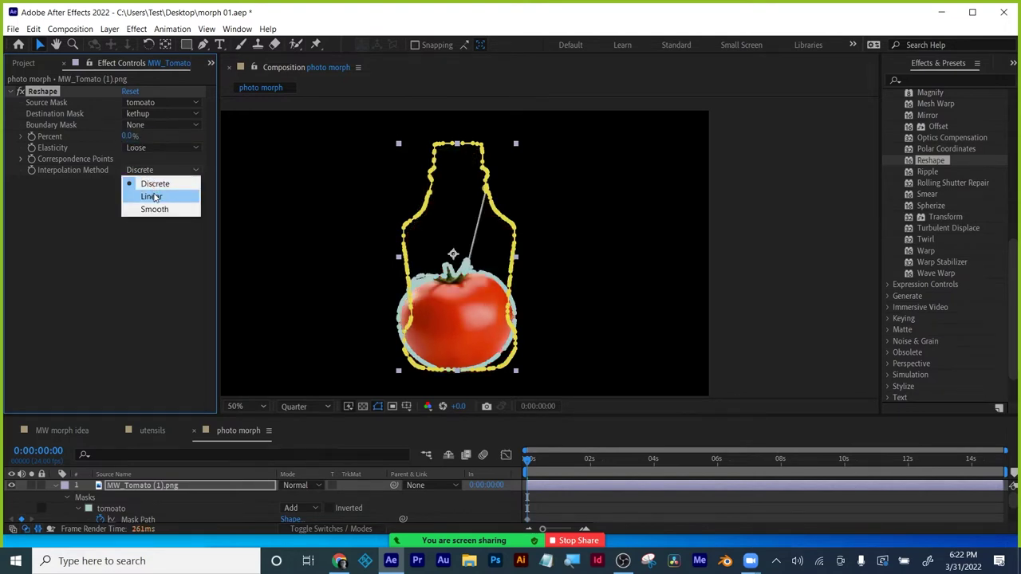
{"action": "left_click", "coordinate": [155, 197]}
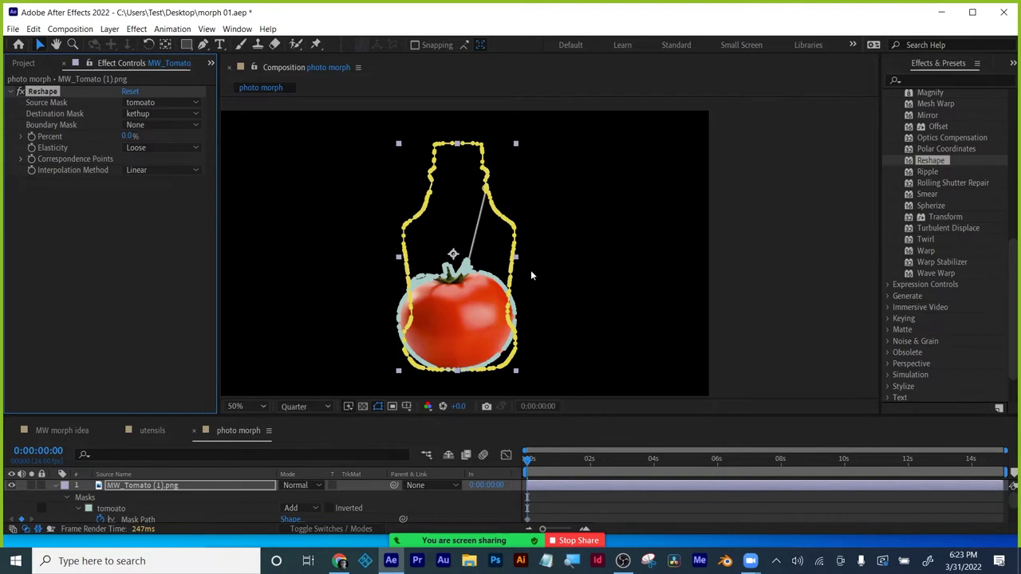
- Examine both ends of the correspondence line, on the tomato stem outline and on the bottle neck outline
{"action": "scroll", "coordinate": [531, 275], "scroll_direction": "up", "scroll_amount": 3}
{"action": "scroll", "coordinate": [357, 250], "scroll_direction": "up", "scroll_amount": 2}
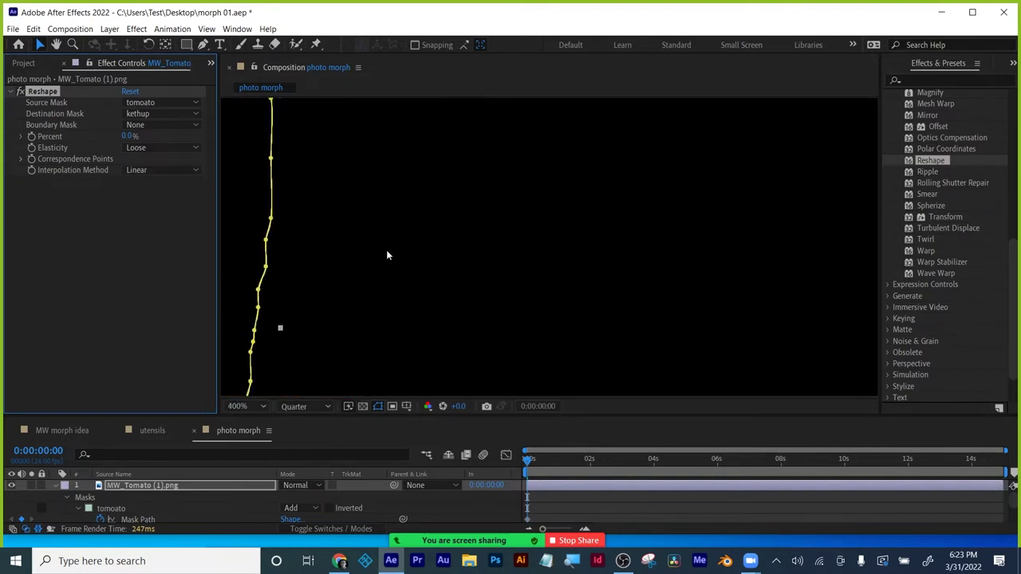
{"action": "key", "text": "space"}
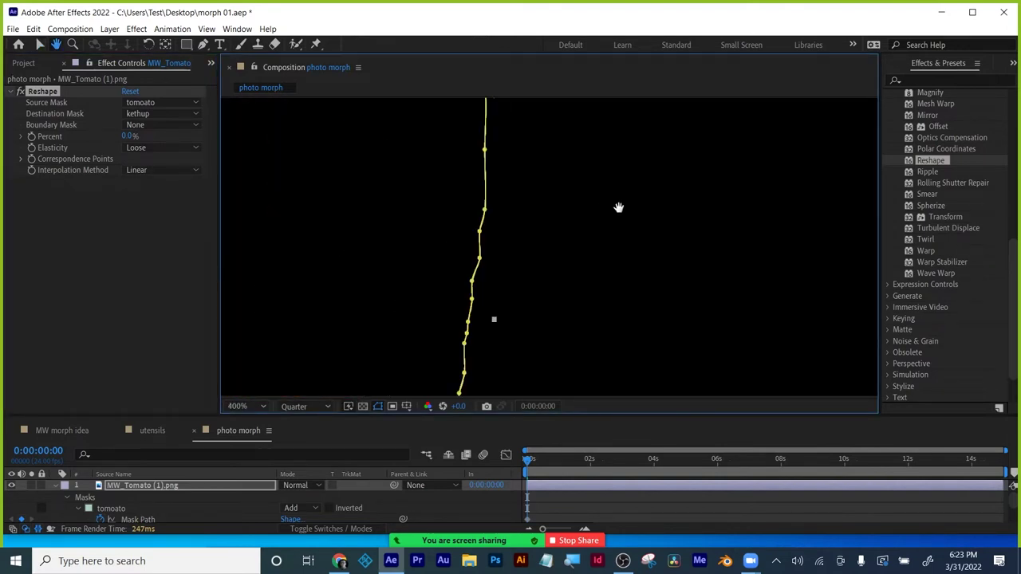
{"action": "left_click_drag", "start_coordinate": [249, 250], "coordinate": [481, 251]}
{"action": "left_click_drag", "start_coordinate": [422, 263], "coordinate": [507, 201]}
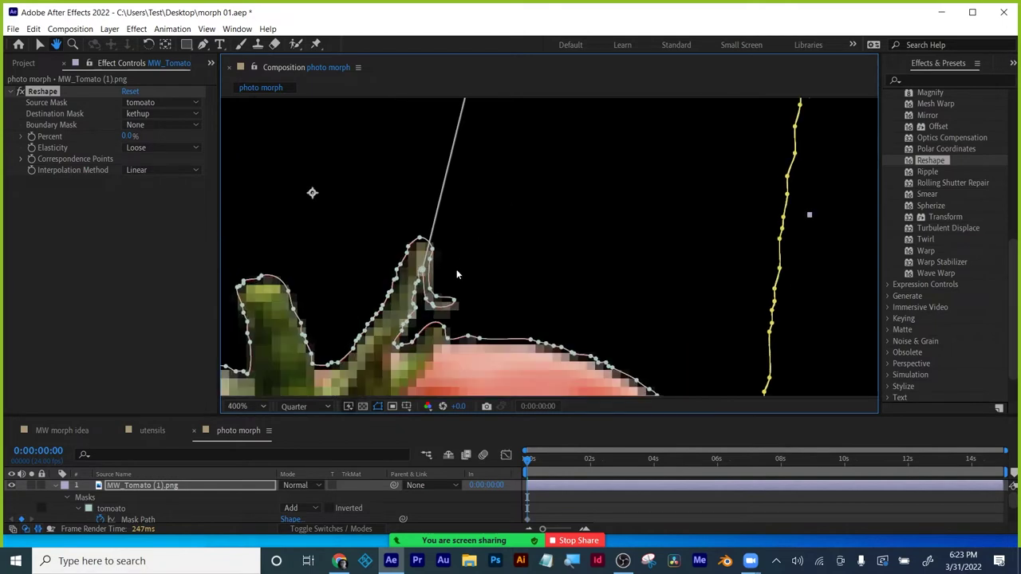
{"action": "key", "text": "period"}
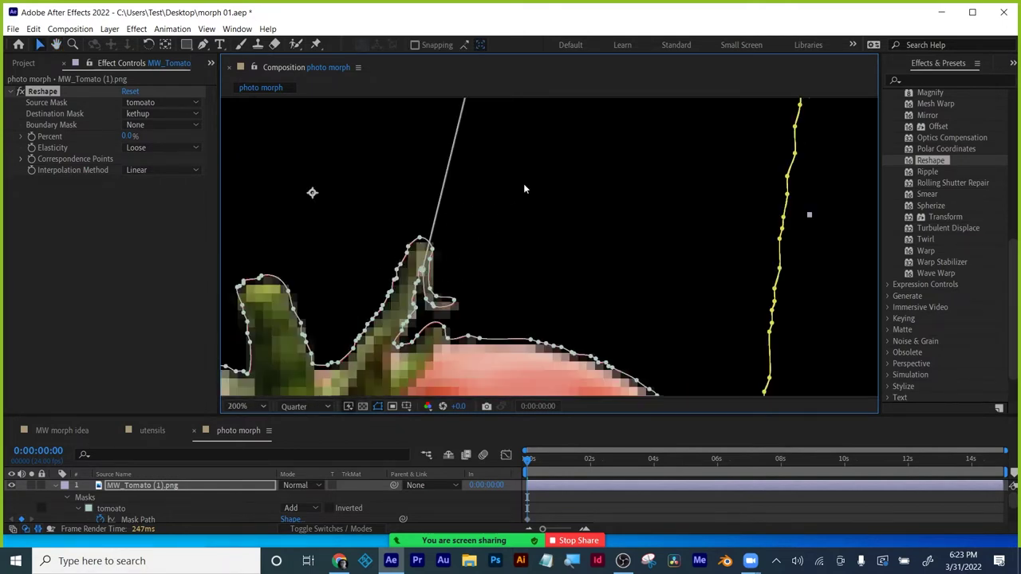
{"action": "key", "text": "comma"}
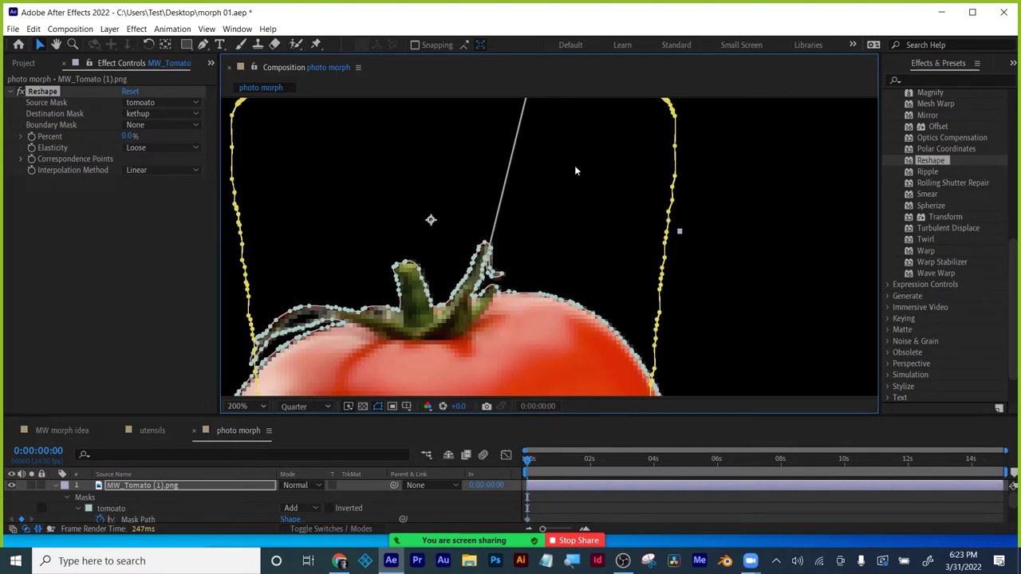
{"action": "left_click_drag", "start_coordinate": [574, 170], "coordinate": [525, 342]}
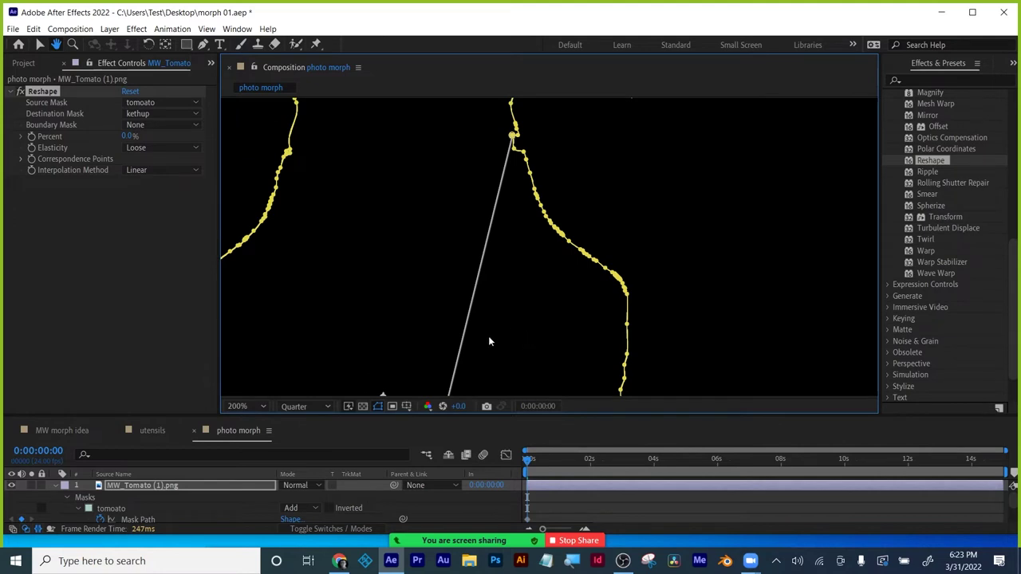
{"action": "key", "text": "v"}
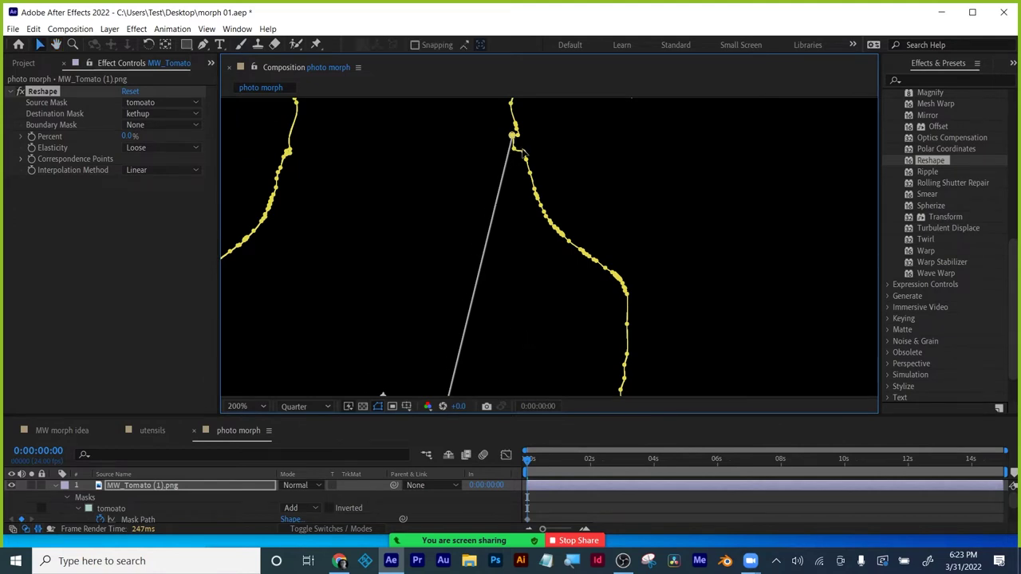
{"action": "scroll", "coordinate": [517, 149], "scroll_direction": "up", "scroll_amount": 3}
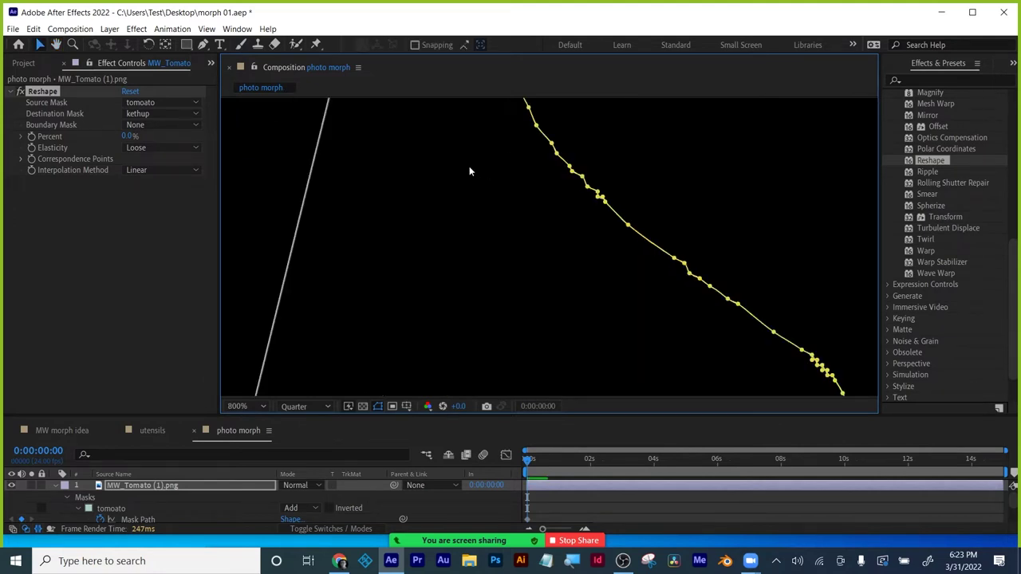
{"action": "key", "text": "h"}
{"action": "left_click_drag", "start_coordinate": [469, 171], "coordinate": [486, 321]}
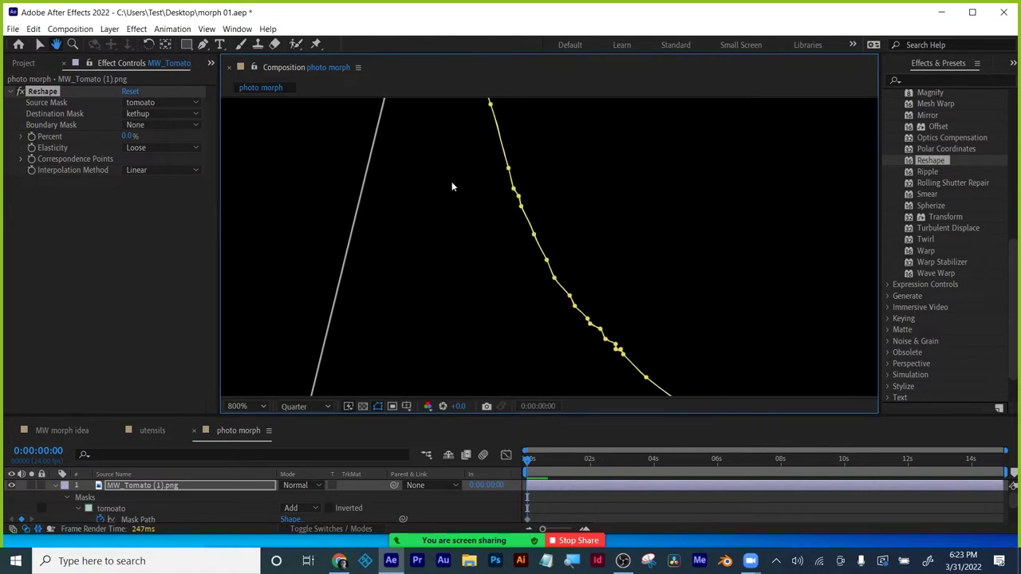
{"action": "left_click_drag", "start_coordinate": [452, 270], "coordinate": [456, 357]}
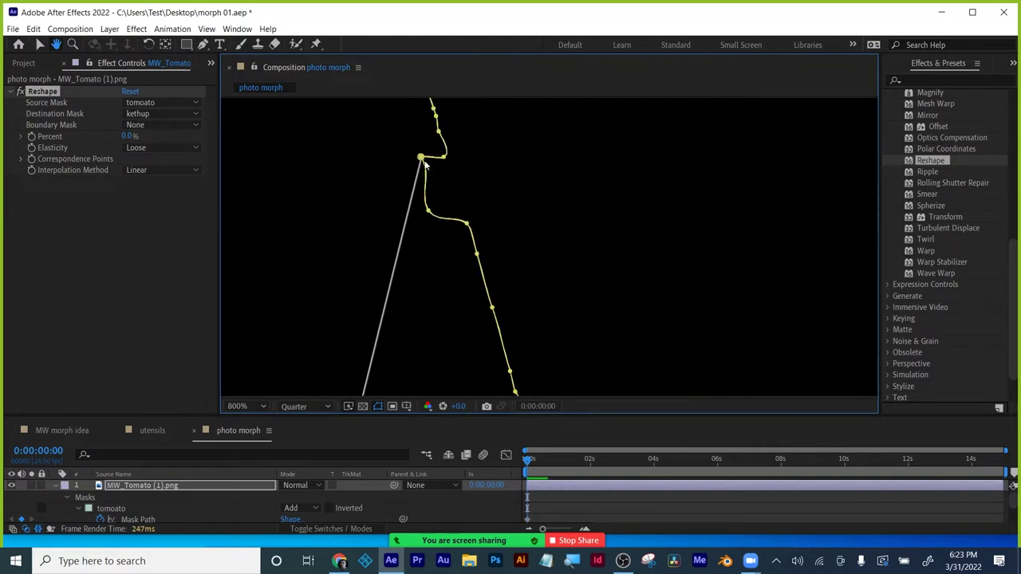
{"action": "key", "text": "comma"}
{"action": "key", "text": "v"}
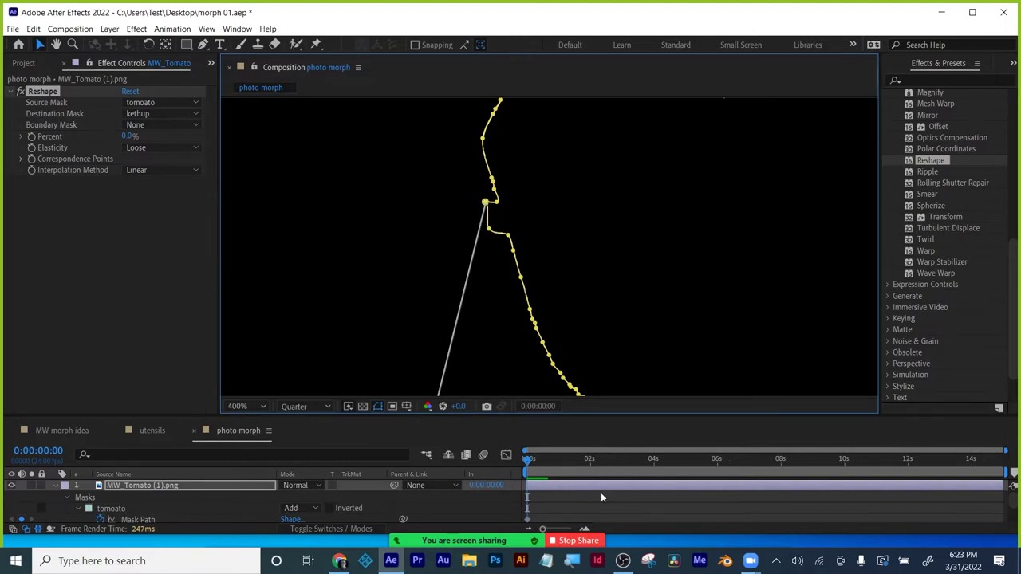
{"action": "left_click", "coordinate": [573, 562]}
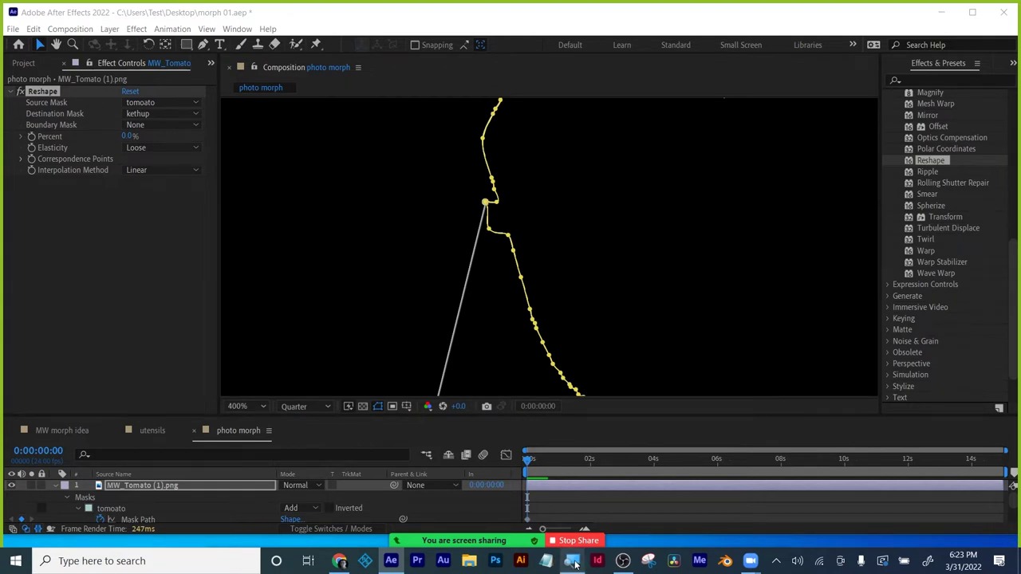
{"action": "left_click", "coordinate": [561, 518]}
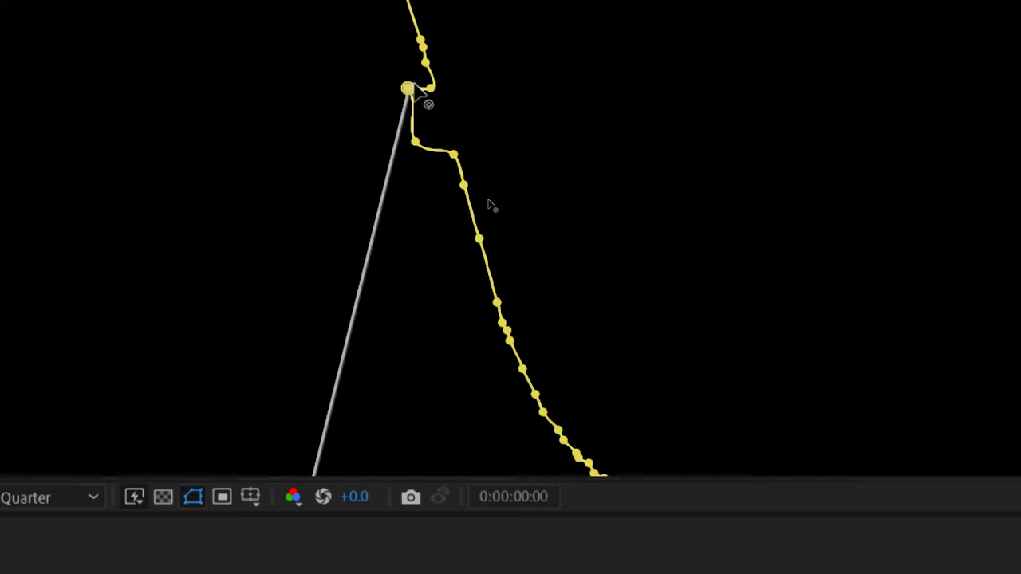
- Move the correspondence line's bottle end down the neck outline to where the shoulder begins to curve, and close the Magnifier
{"action": "left_click_drag", "start_coordinate": [408, 89], "coordinate": [540, 408]}
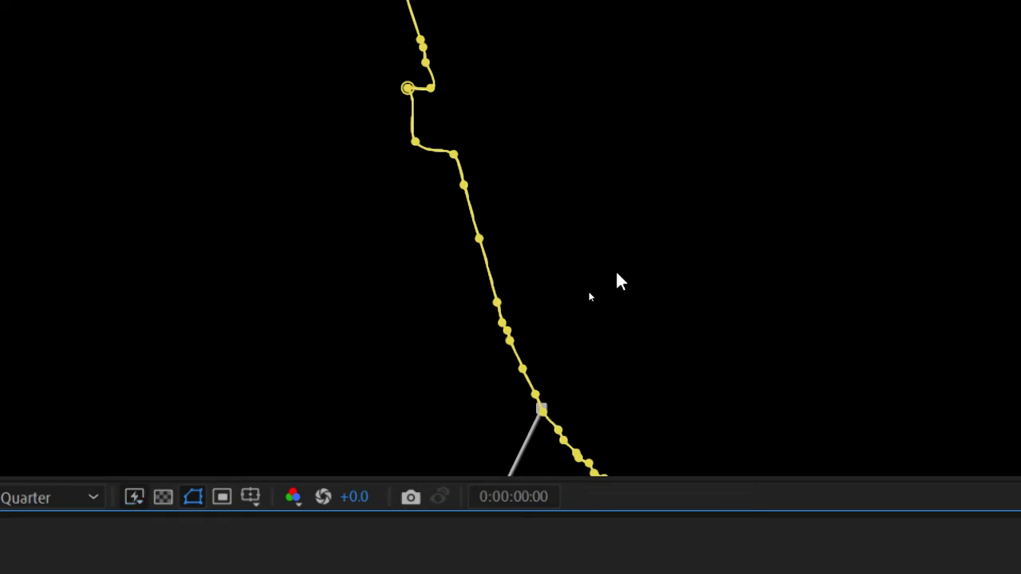
{"action": "scroll", "coordinate": [615, 273], "scroll_direction": "down", "scroll_amount": 8}
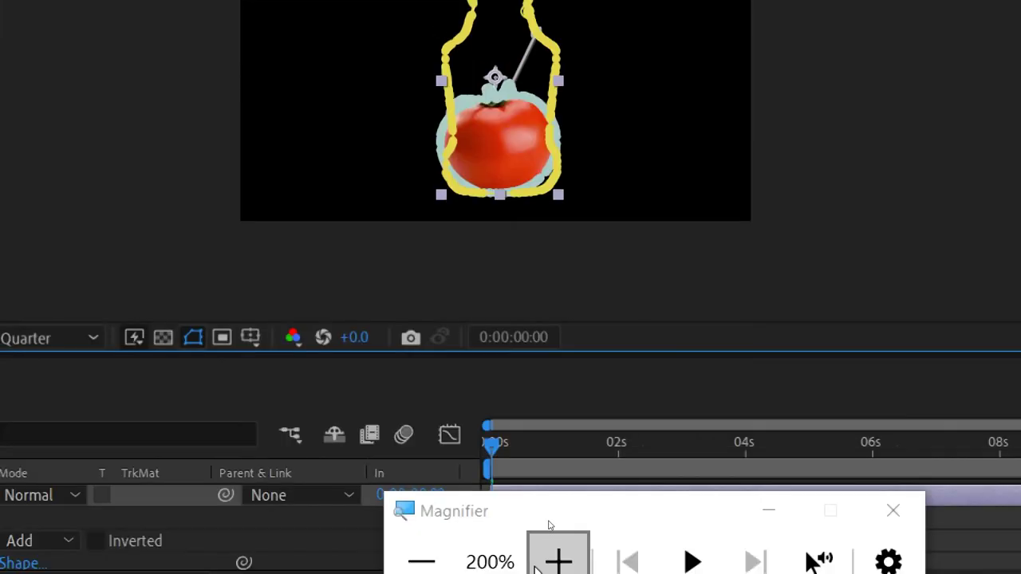
{"action": "left_click", "coordinate": [420, 560]}
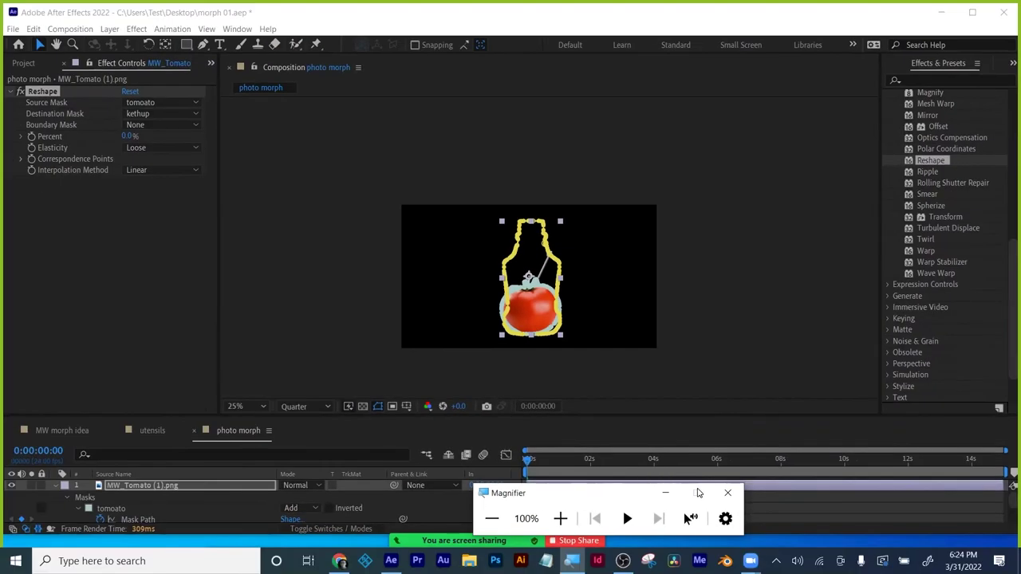
{"action": "left_click", "coordinate": [727, 490]}
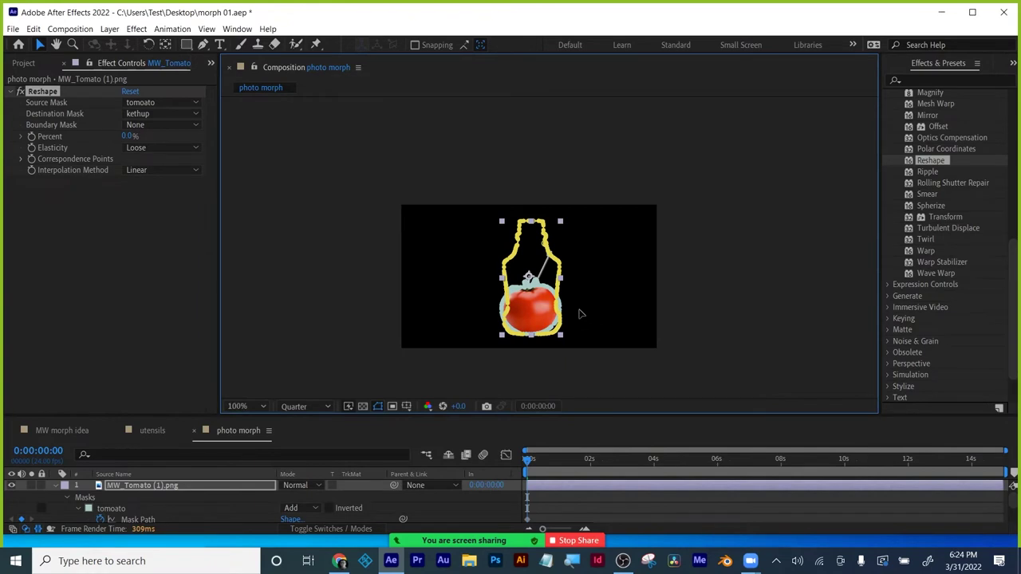
- Move the correspondence line's tomato end from the stem onto the upper-right curve of the tomato outline
{"action": "key", "text": "/"}
{"action": "key", "text": "space"}
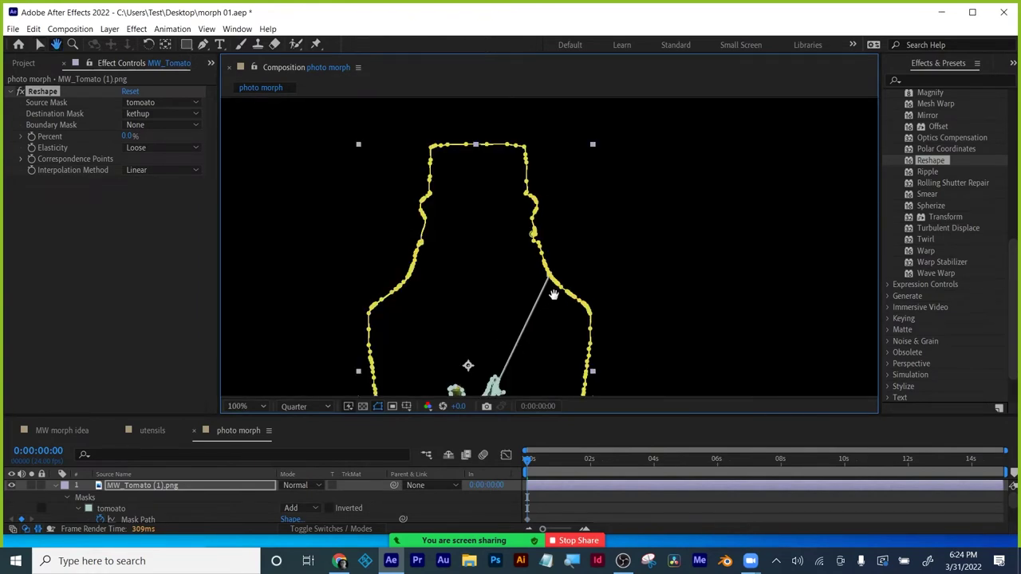
{"action": "left_click_drag", "start_coordinate": [557, 334], "coordinate": [527, 210]}
{"action": "scroll", "coordinate": [482, 280], "scroll_direction": "up", "scroll_amount": 5}
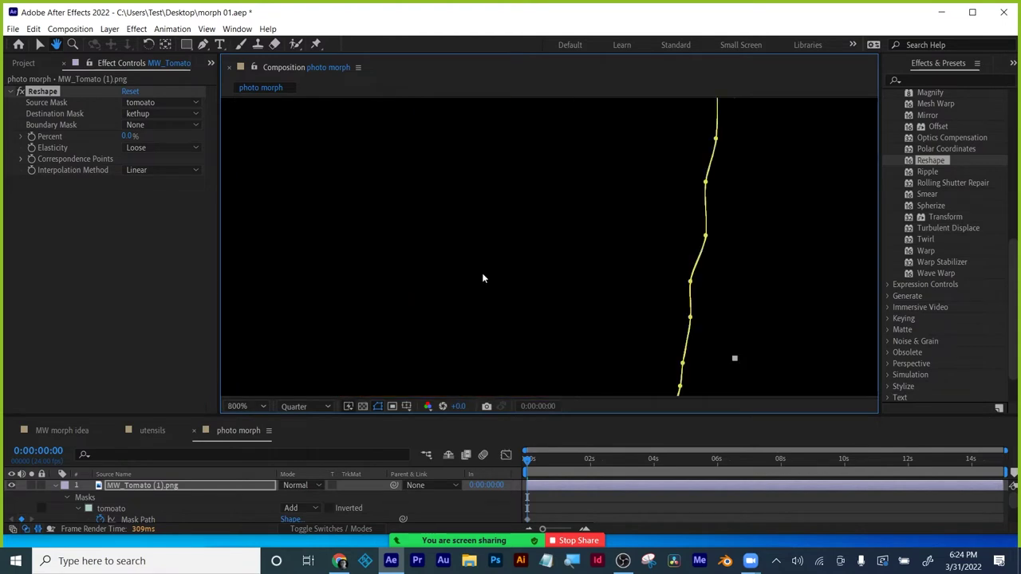
{"action": "left_click_drag", "start_coordinate": [485, 283], "coordinate": [511, 176]}
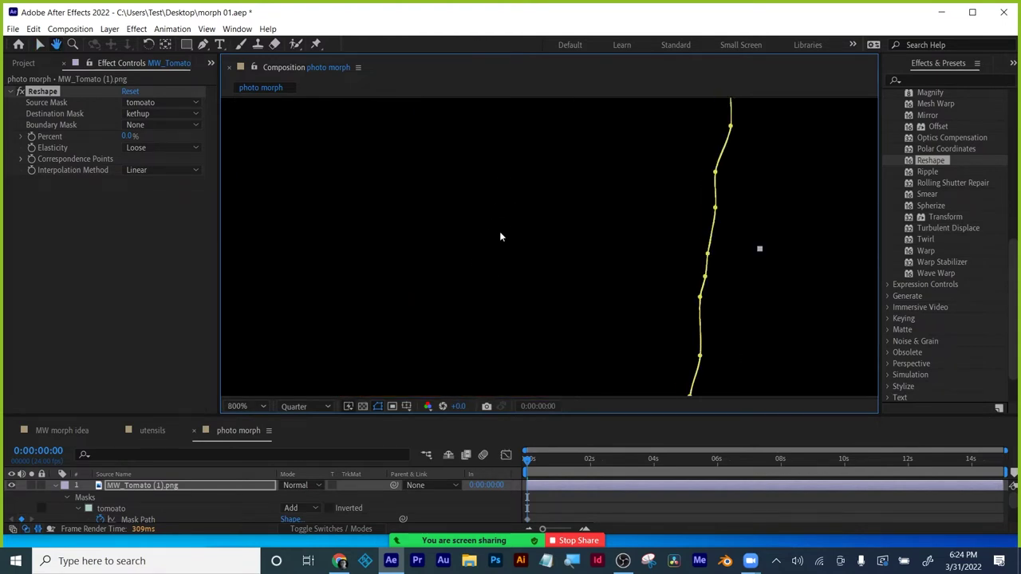
{"action": "scroll", "coordinate": [496, 238], "scroll_direction": "down", "scroll_amount": 6}
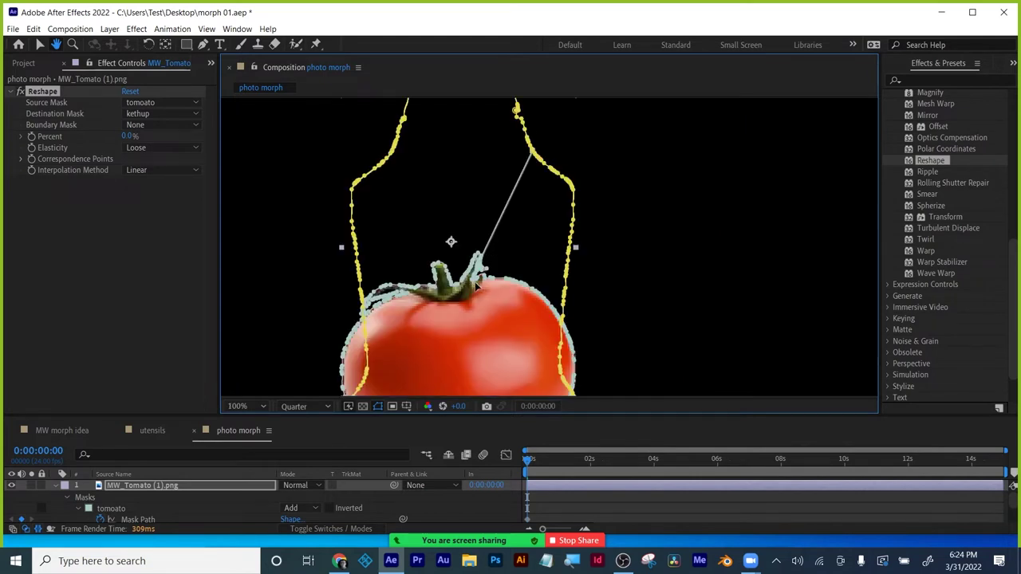
{"action": "scroll", "coordinate": [473, 283], "scroll_direction": "up", "scroll_amount": 3}
{"action": "scroll", "coordinate": [419, 304], "scroll_direction": "up", "scroll_amount": 2}
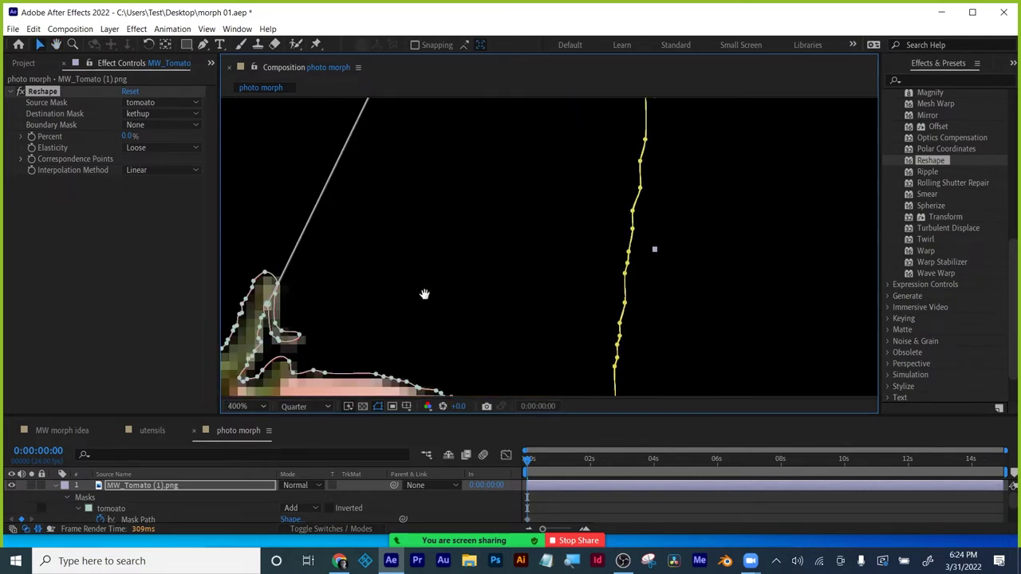
{"action": "left_click_drag", "start_coordinate": [421, 284], "coordinate": [519, 295]}
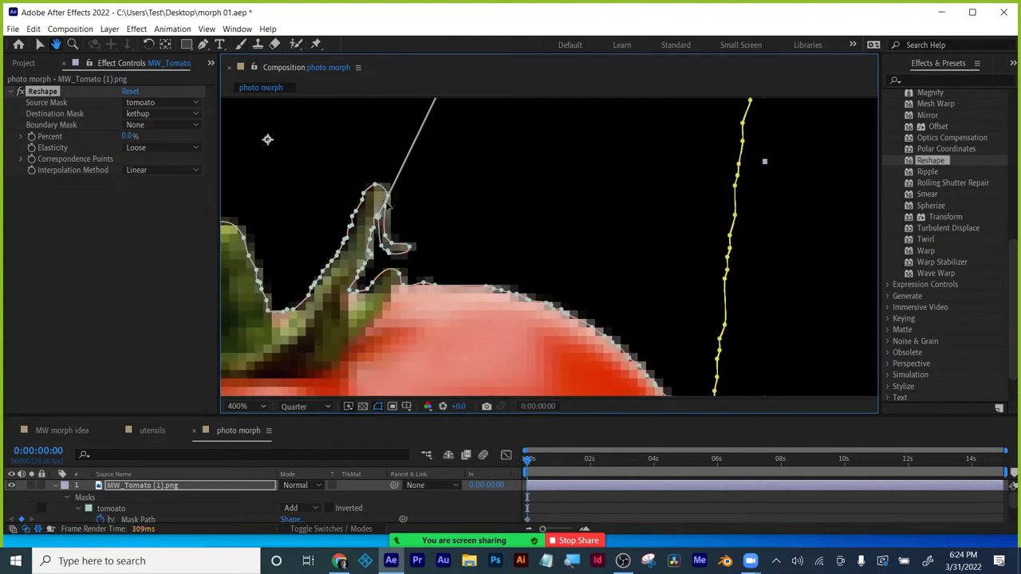
{"action": "key", "text": "v"}
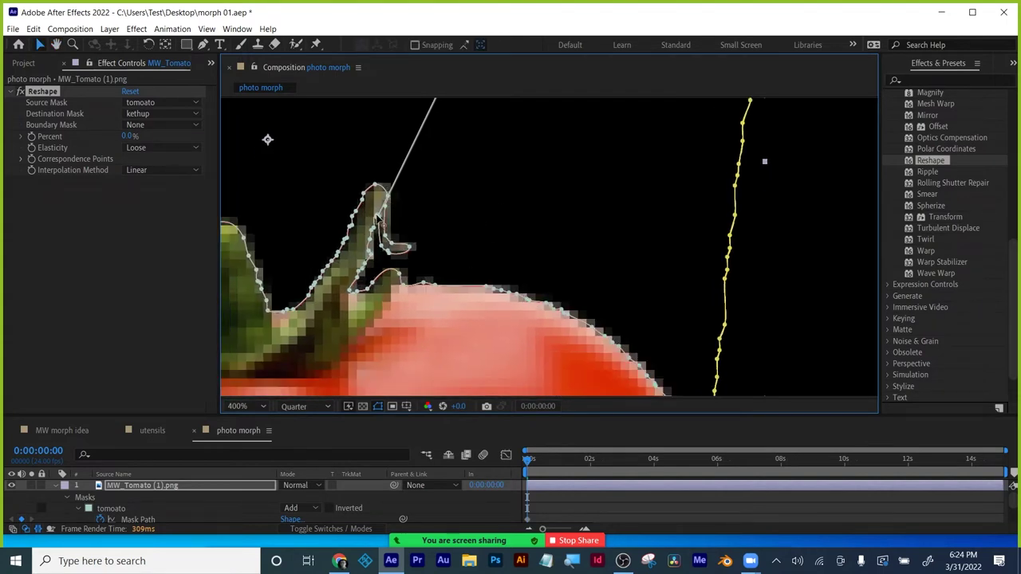
{"action": "left_click_drag", "start_coordinate": [377, 219], "coordinate": [525, 298]}
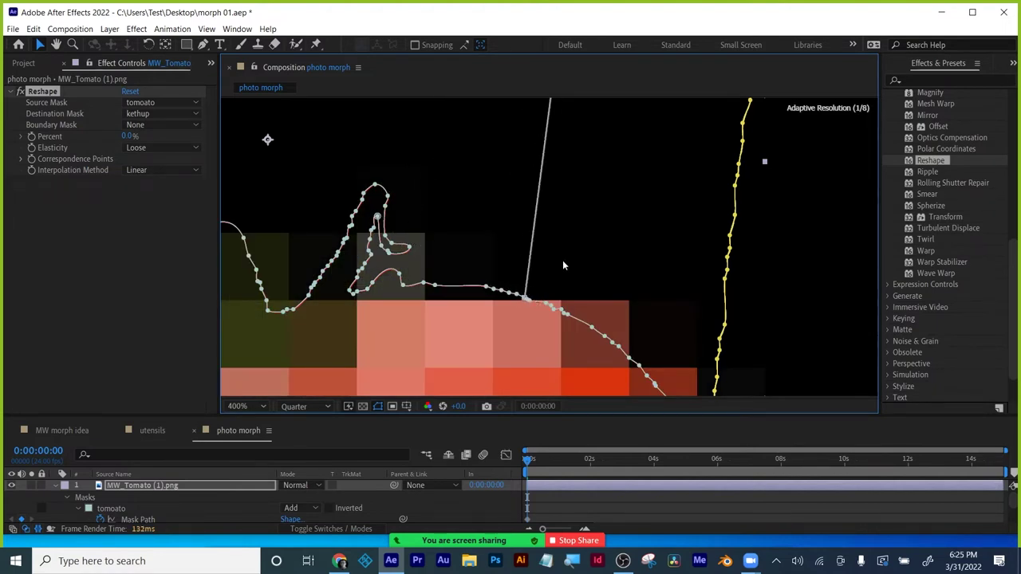
- Move the same correspondence line's bottle end outward to the corner of the bottle's right shoulder
{"action": "scroll", "coordinate": [563, 249], "scroll_direction": "down", "scroll_amount": 2}
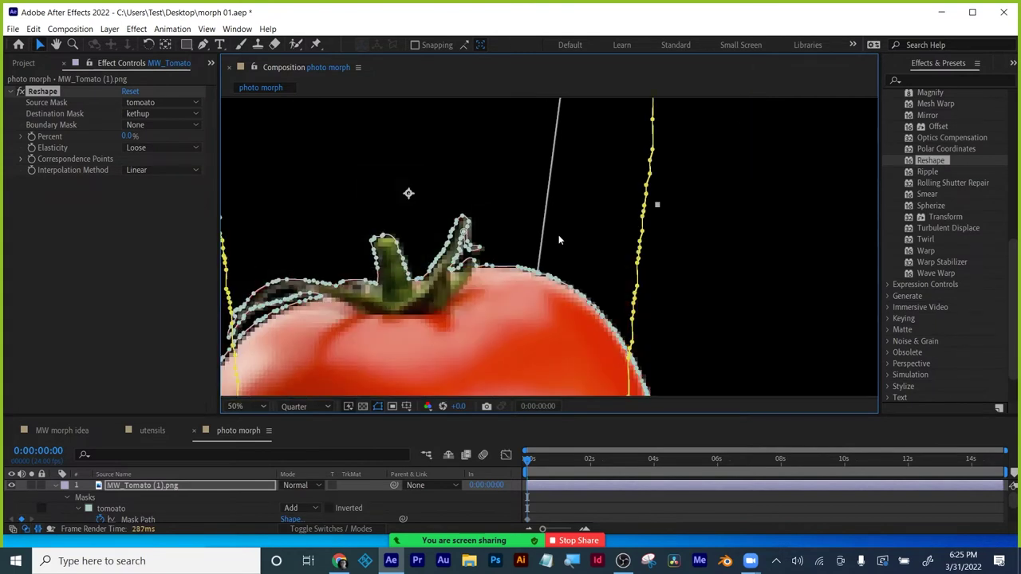
{"action": "scroll", "coordinate": [558, 235], "scroll_direction": "down", "scroll_amount": 3}
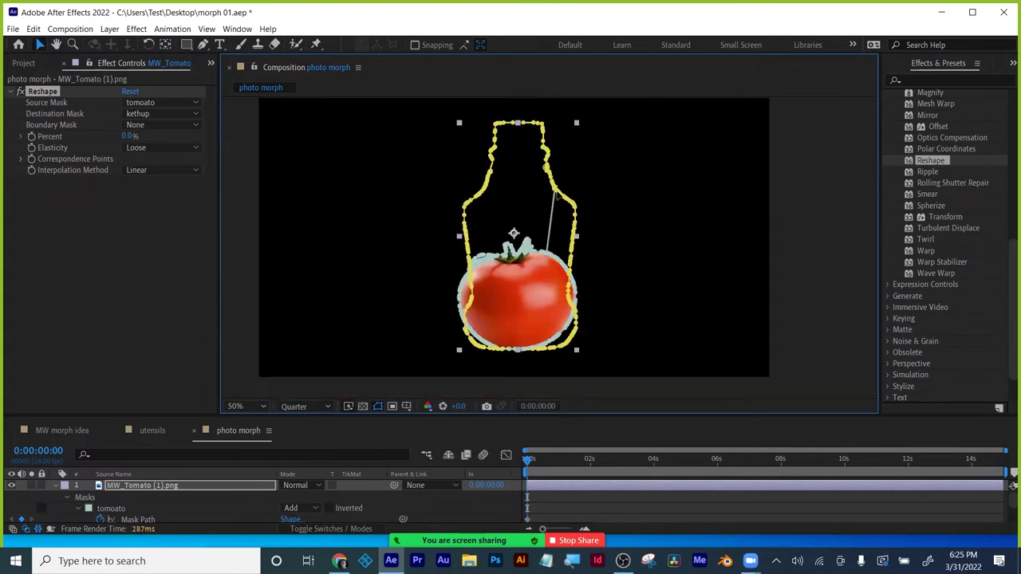
{"action": "left_click_drag", "start_coordinate": [556, 191], "coordinate": [579, 207]}
- Add a second correspondence point on the tomato outline's upper-left curve, just below the drooping leaf
{"action": "scroll", "coordinate": [507, 225], "scroll_direction": "up", "scroll_amount": 3}
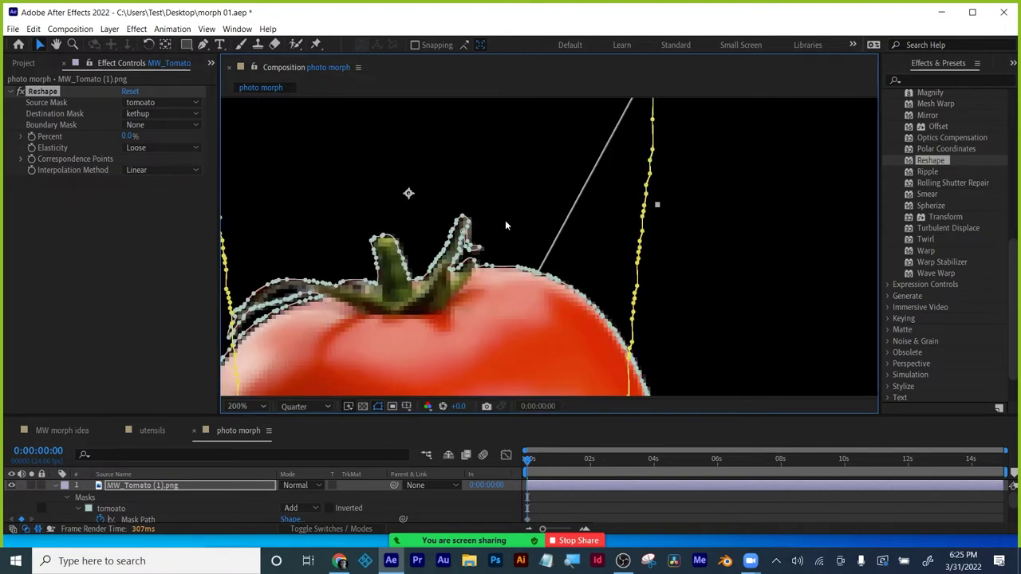
{"action": "key", "text": "space"}
{"action": "left_click_drag", "start_coordinate": [364, 215], "coordinate": [514, 212]}
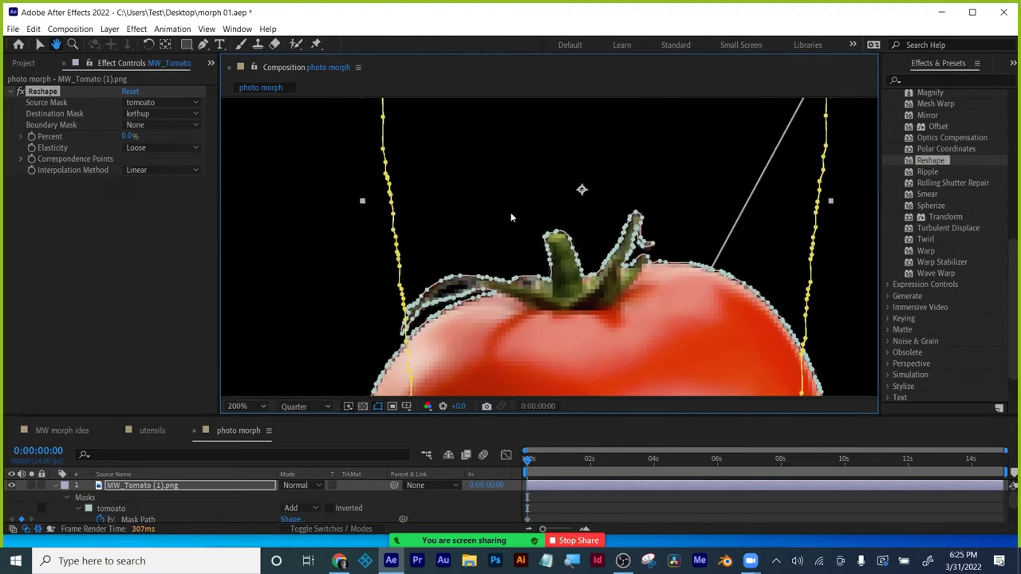
{"action": "scroll", "coordinate": [425, 329], "scroll_direction": "up", "scroll_amount": 3}
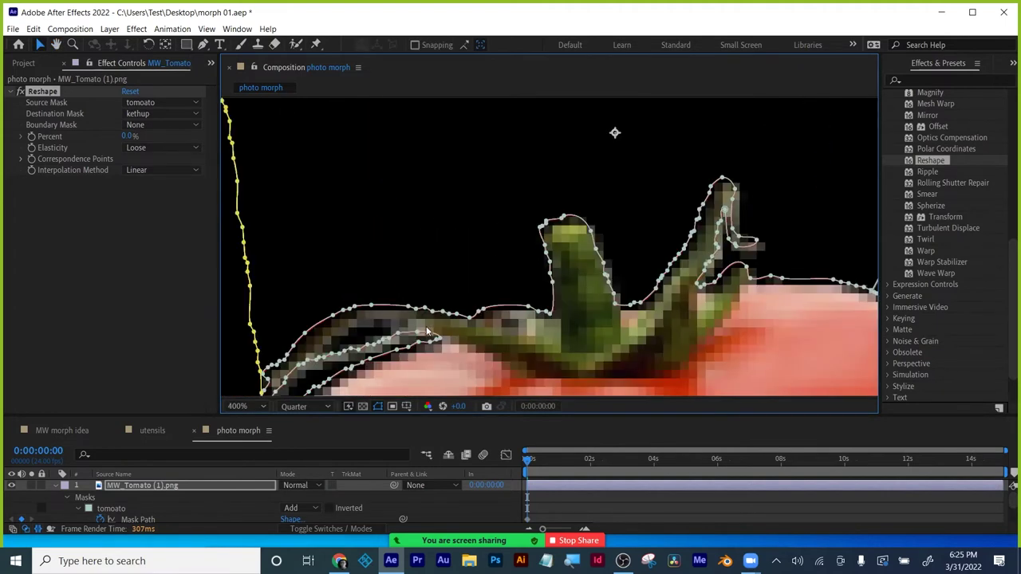
{"action": "key", "text": "space"}
{"action": "left_click_drag", "start_coordinate": [428, 312], "coordinate": [355, 312]}
{"action": "left_click_drag", "start_coordinate": [474, 217], "coordinate": [579, 171]}
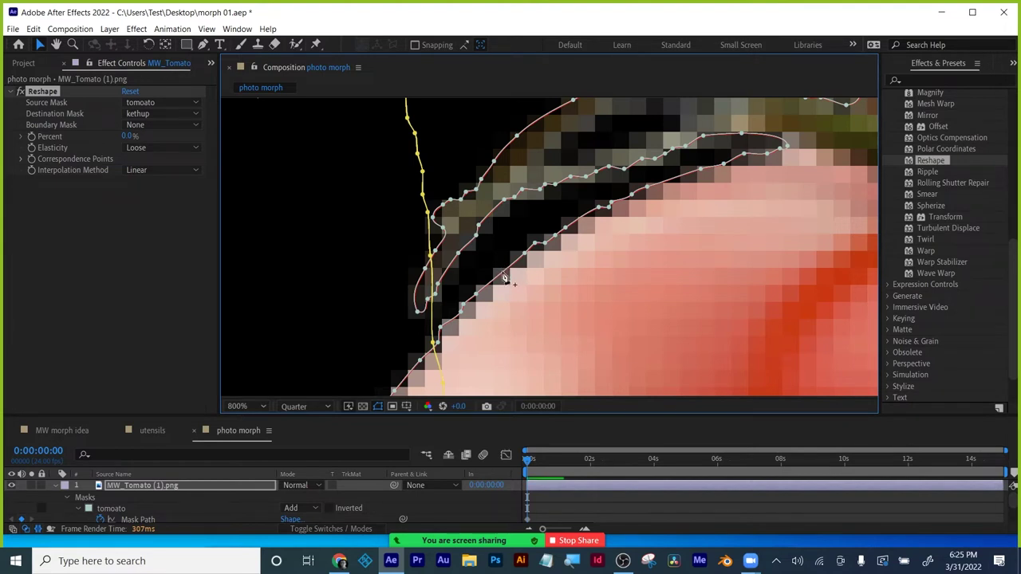
{"action": "left_click", "coordinate": [503, 273]}
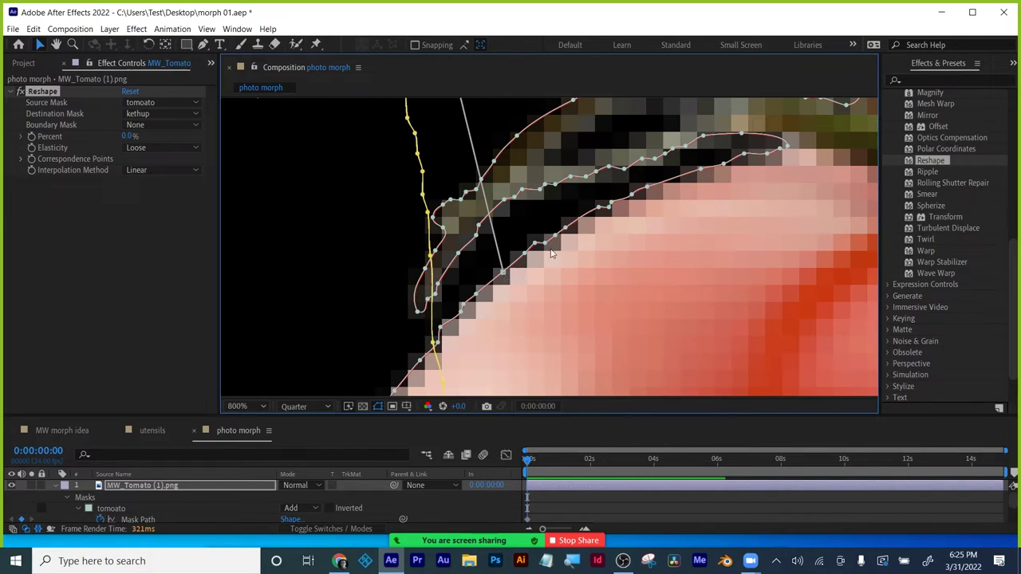
- Move the second correspondence line's bottle end up to the corner of the bottle's left shoulder
{"action": "scroll", "coordinate": [547, 254], "scroll_direction": "down", "scroll_amount": 1}
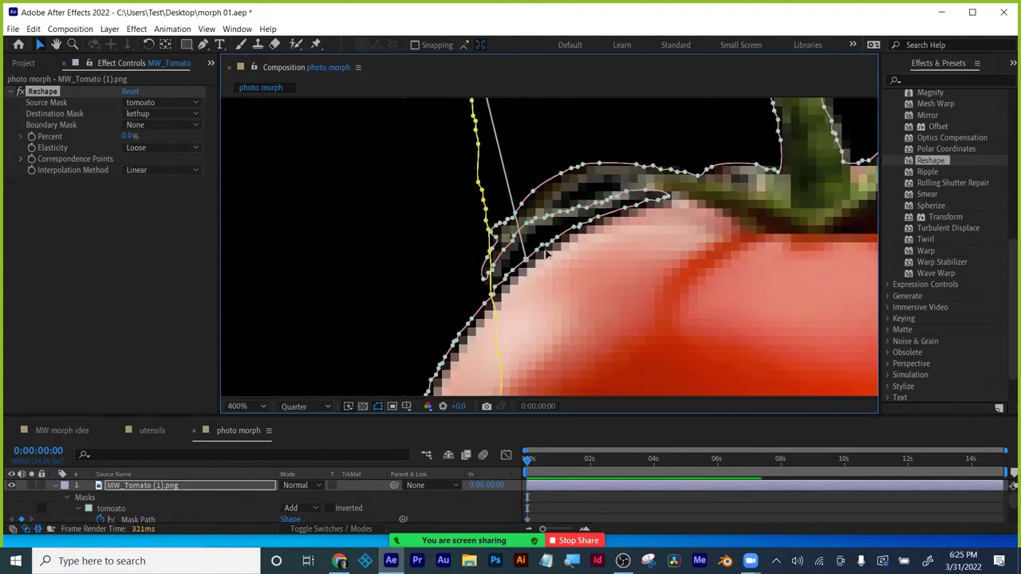
{"action": "scroll", "coordinate": [547, 255], "scroll_direction": "down", "scroll_amount": 1}
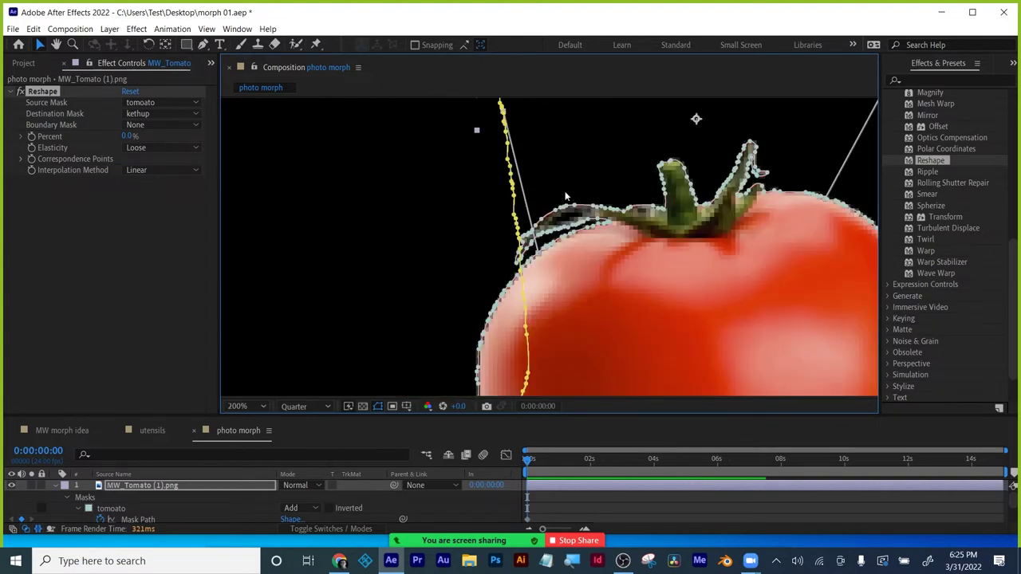
{"action": "key", "text": "space"}
{"action": "left_click_drag", "start_coordinate": [557, 166], "coordinate": [495, 278]}
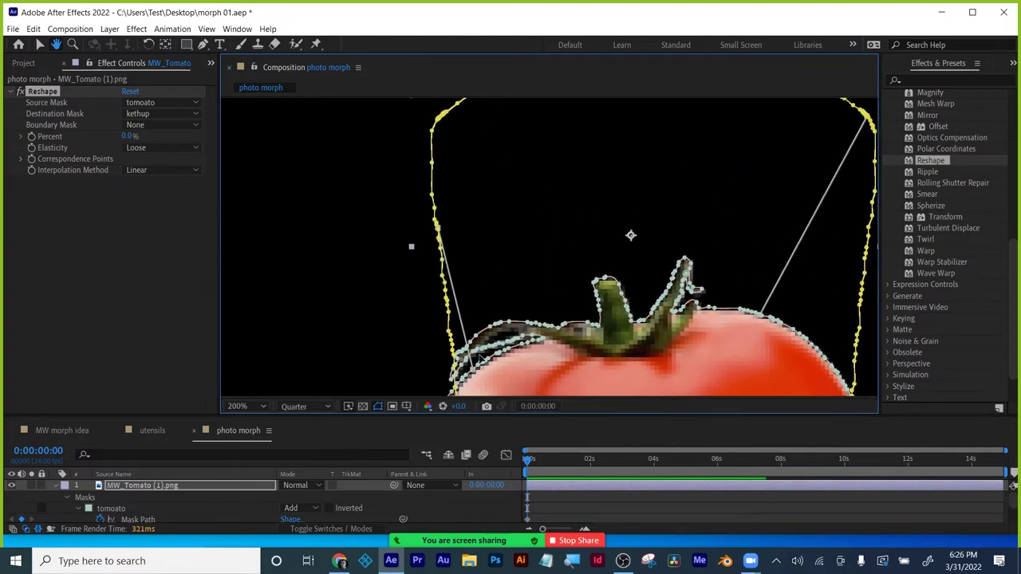
{"action": "key", "text": "v"}
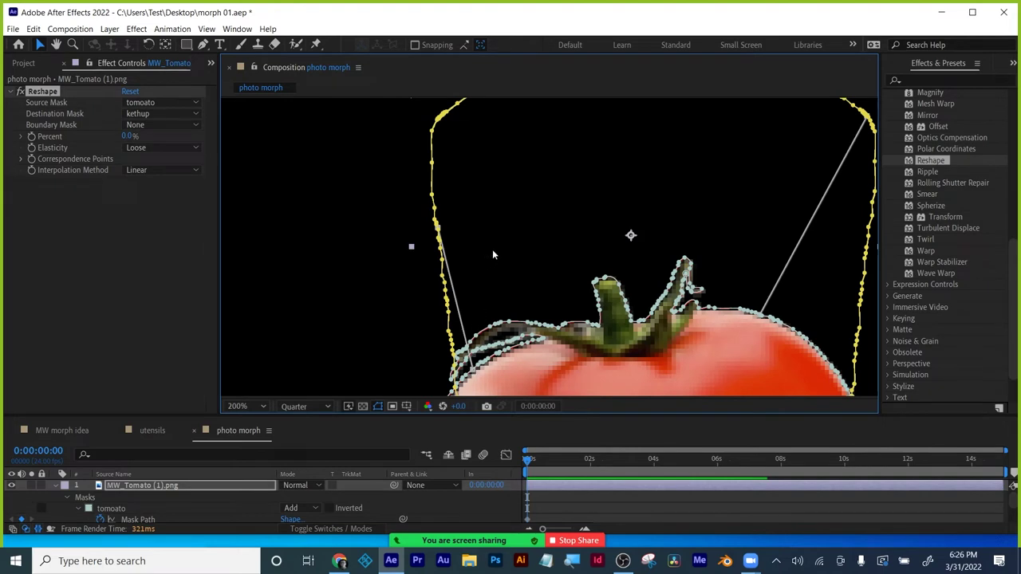
{"action": "key", "text": "h"}
{"action": "left_click_drag", "start_coordinate": [545, 210], "coordinate": [519, 230]}
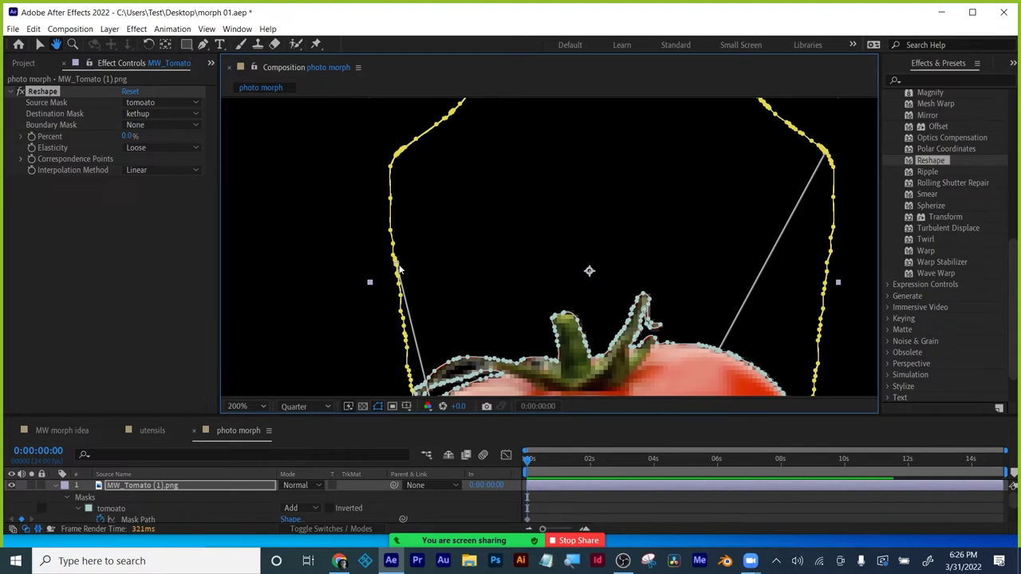
{"action": "key", "text": "v"}
{"action": "left_click_drag", "start_coordinate": [396, 265], "coordinate": [399, 170]}
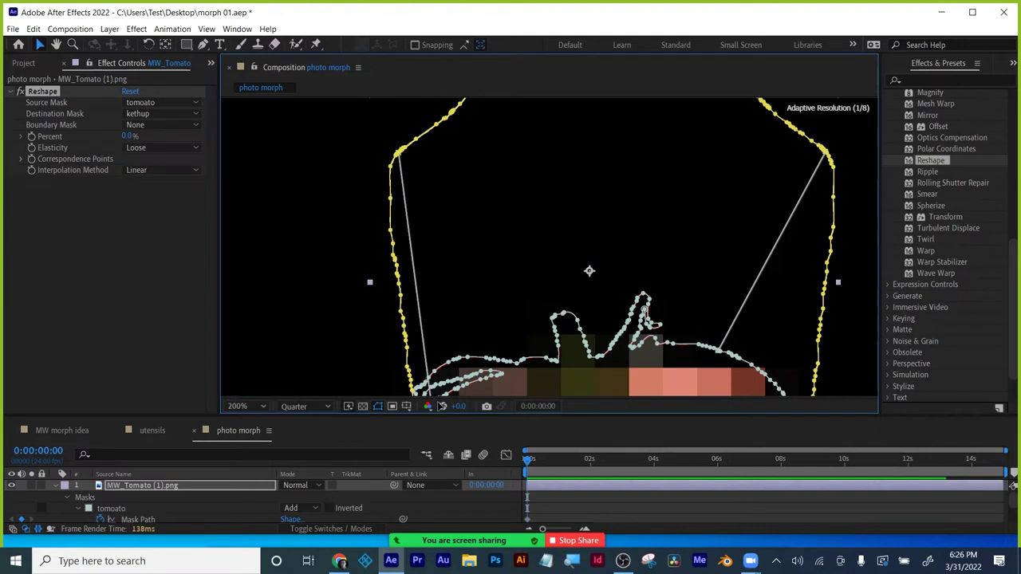
- Examine the lower curves of the tomato outline and the bottle outline around their base
{"action": "key", "text": "slash"}
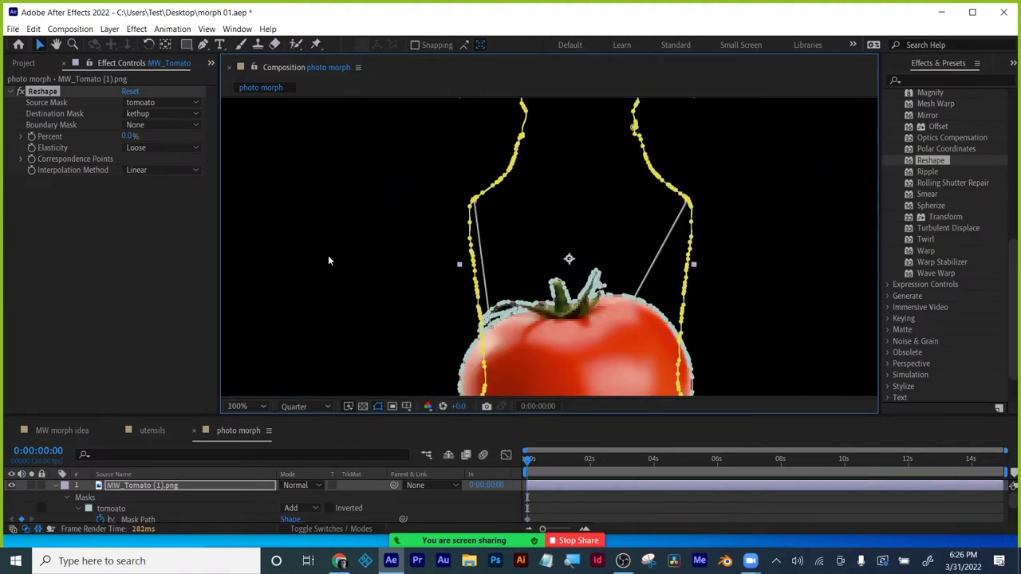
{"action": "key", "text": "h"}
{"action": "left_click_drag", "start_coordinate": [344, 248], "coordinate": [327, 194]}
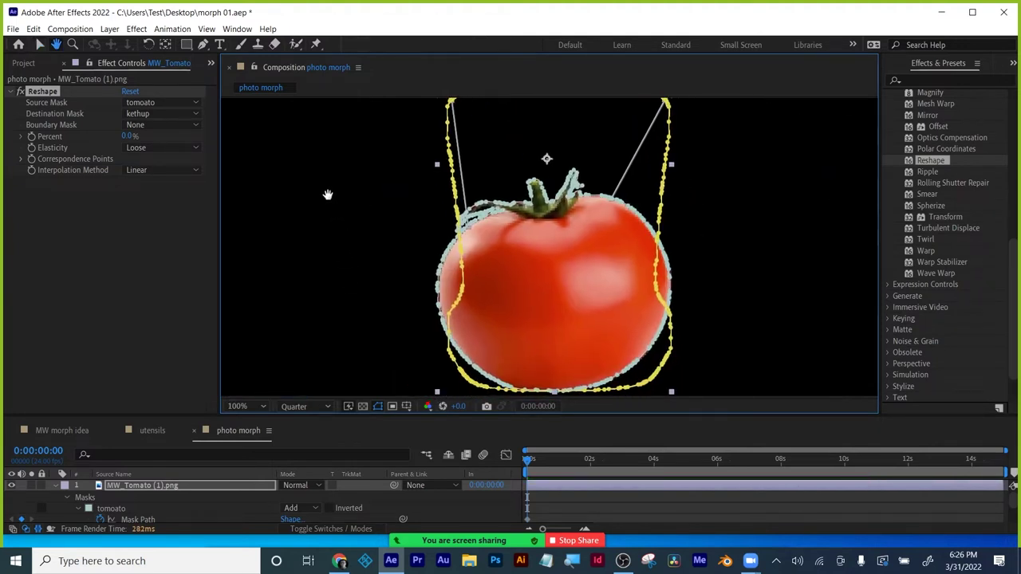
{"action": "key", "text": "v"}
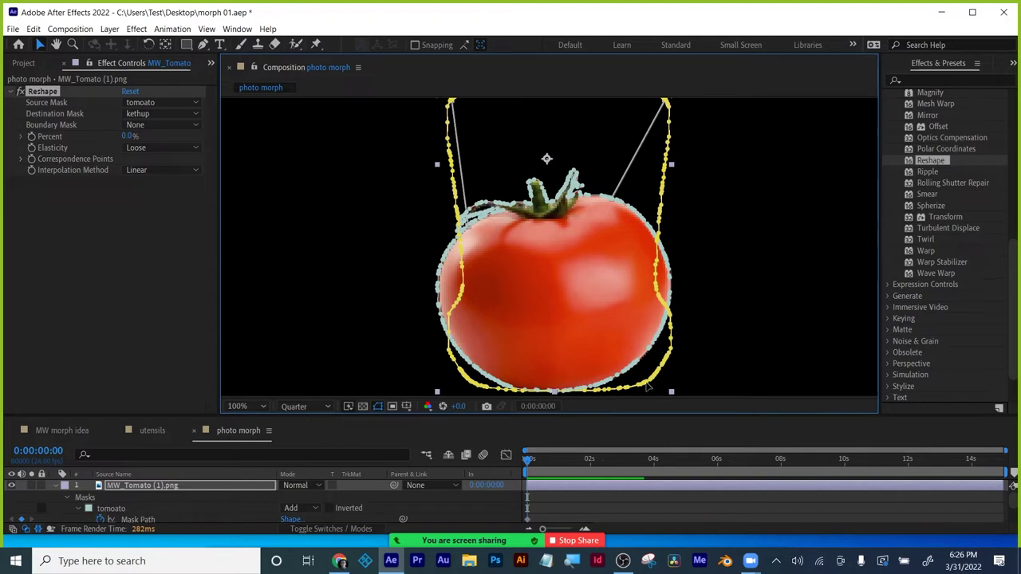
{"action": "scroll", "coordinate": [497, 330], "scroll_direction": "up", "scroll_amount": 2}
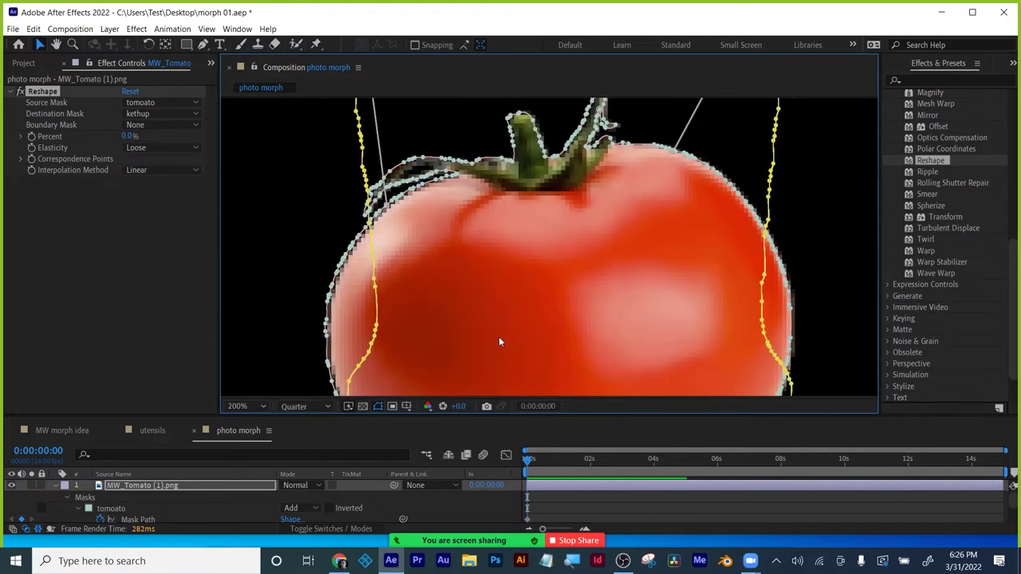
{"action": "left_click_drag", "start_coordinate": [513, 283], "coordinate": [523, 161]}
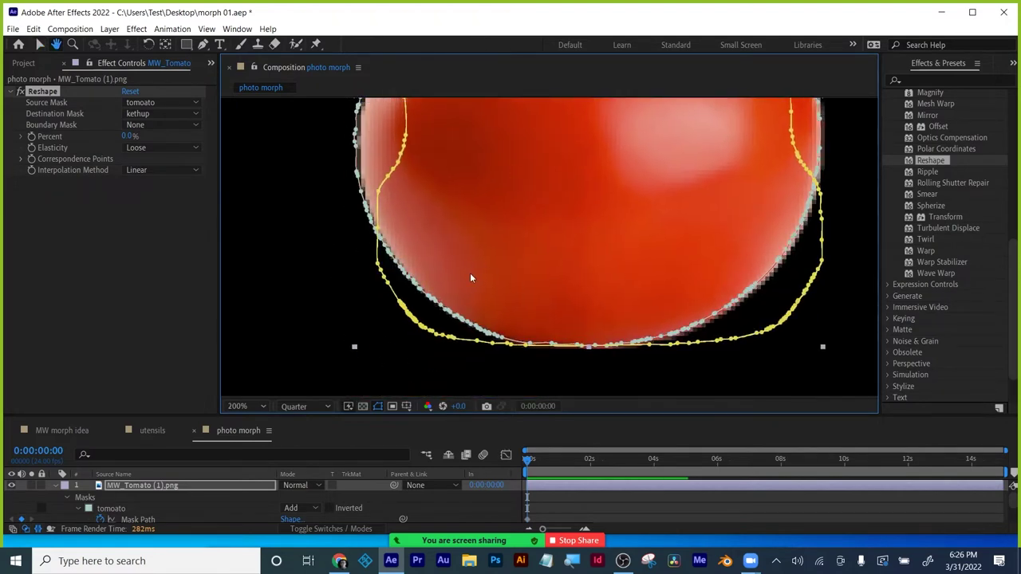
- Add a Reshape correspondence point on the tomato mask's lower-left edge and match it to the ketchup mask's lower-left corner curve
{"action": "scroll", "coordinate": [463, 295], "scroll_direction": "up", "scroll_amount": 1}
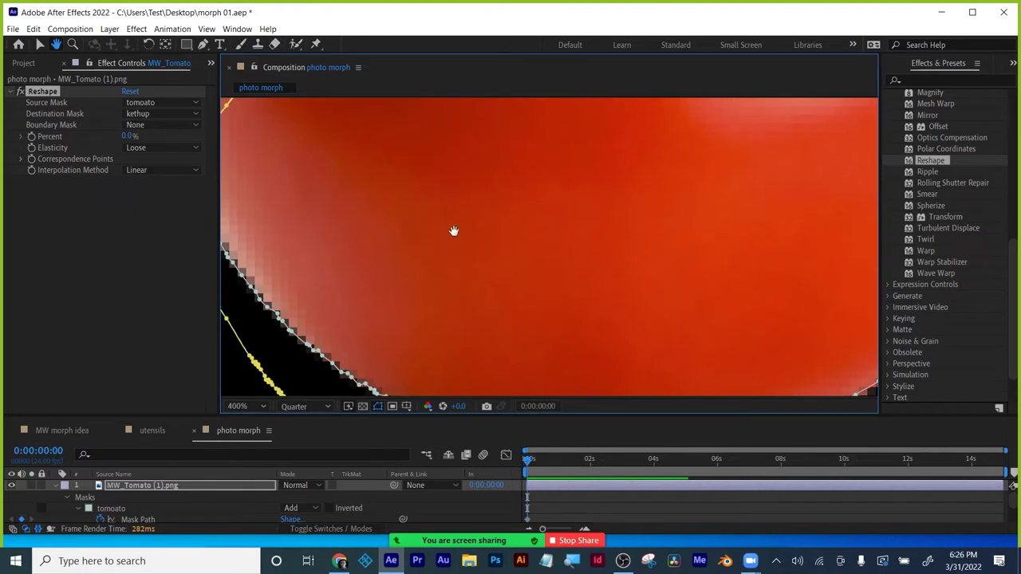
{"action": "left_click_drag", "start_coordinate": [454, 231], "coordinate": [475, 193]}
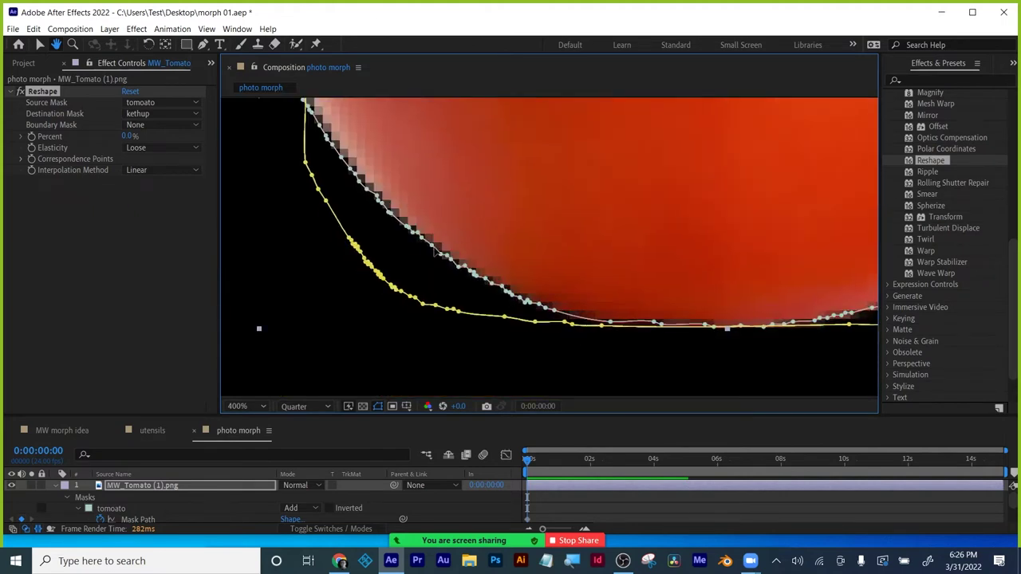
{"action": "key", "text": "v"}
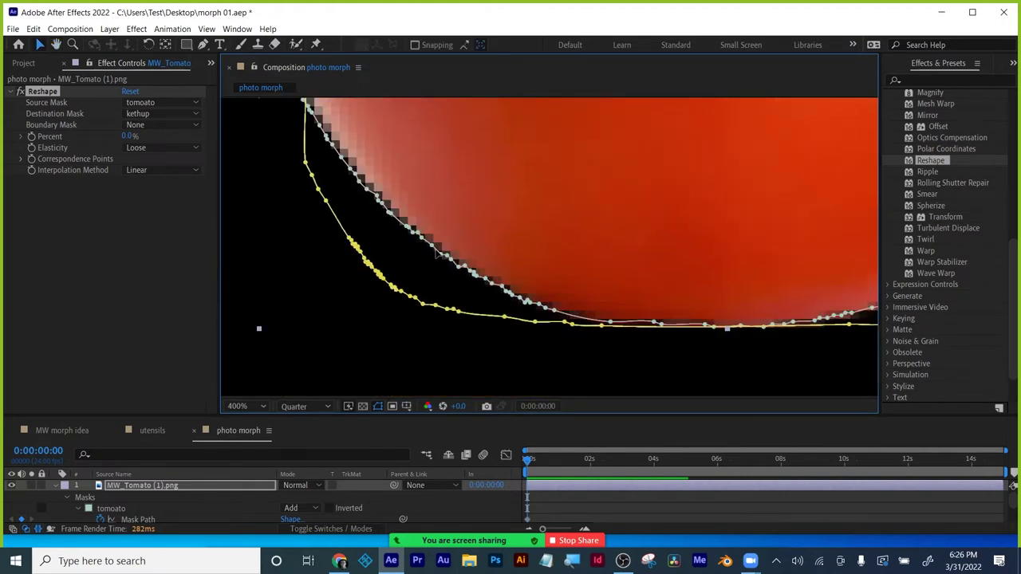
{"action": "left_click", "coordinate": [404, 229], "text": "alt"}
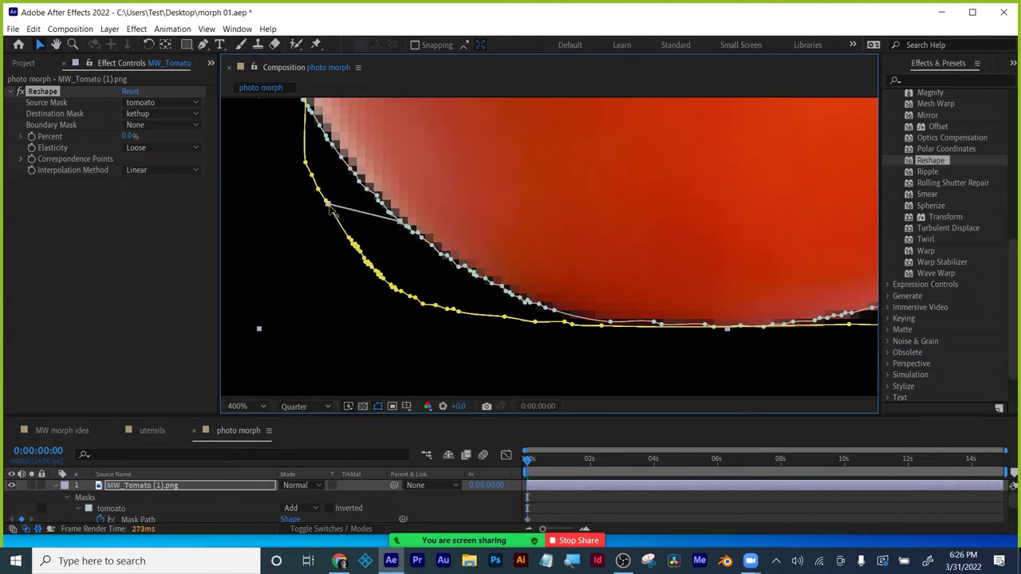
{"action": "left_click_drag", "start_coordinate": [328, 206], "coordinate": [371, 272]}
{"action": "left_click_drag", "start_coordinate": [385, 280], "coordinate": [368, 267]}
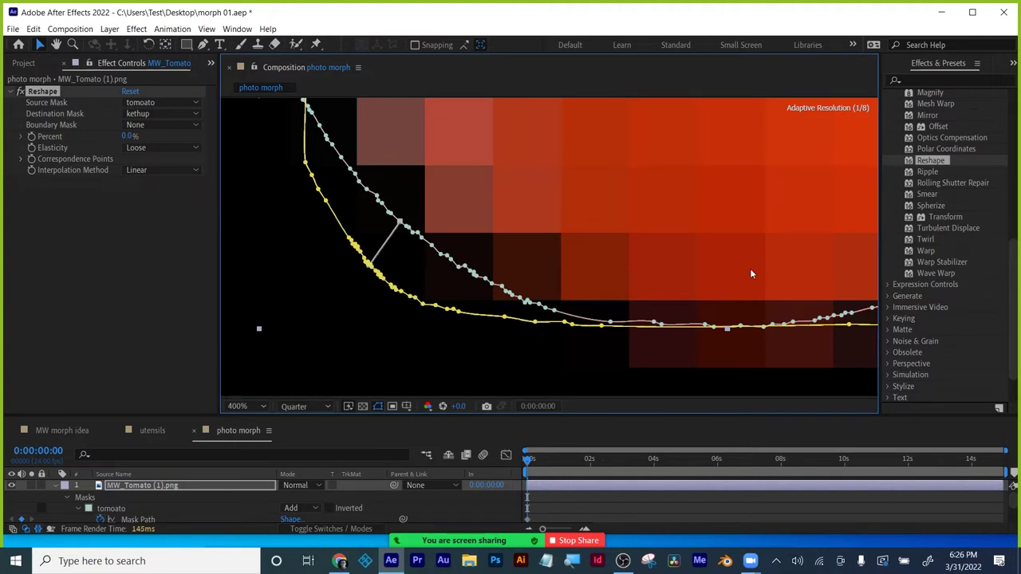
- Add a correspondence point on the tomato mask's lower-right edge and match it to the ketchup mask's lower-right corner curve
{"action": "left_click_drag", "start_coordinate": [757, 266], "coordinate": [422, 273]}
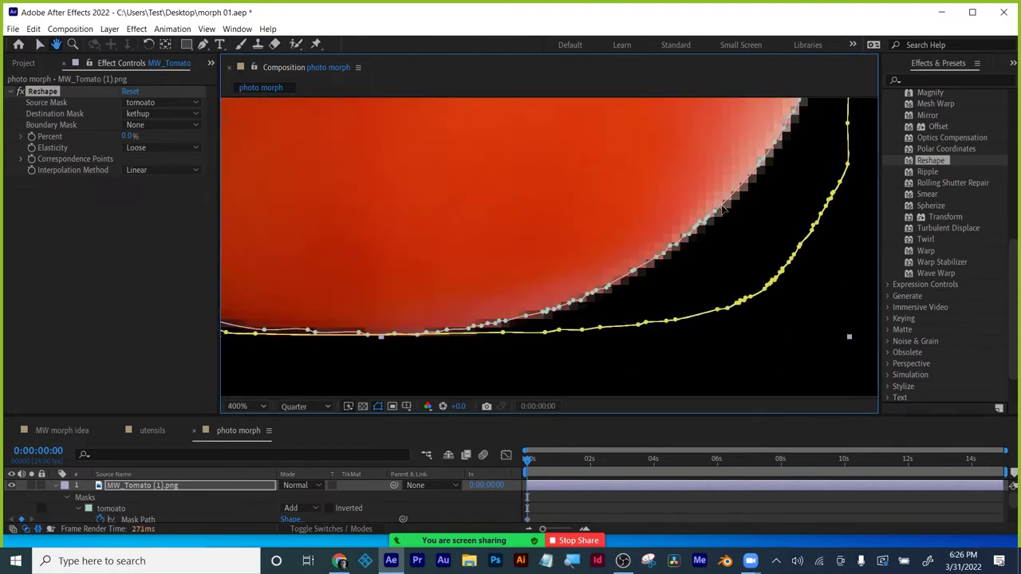
{"action": "key", "text": "v"}
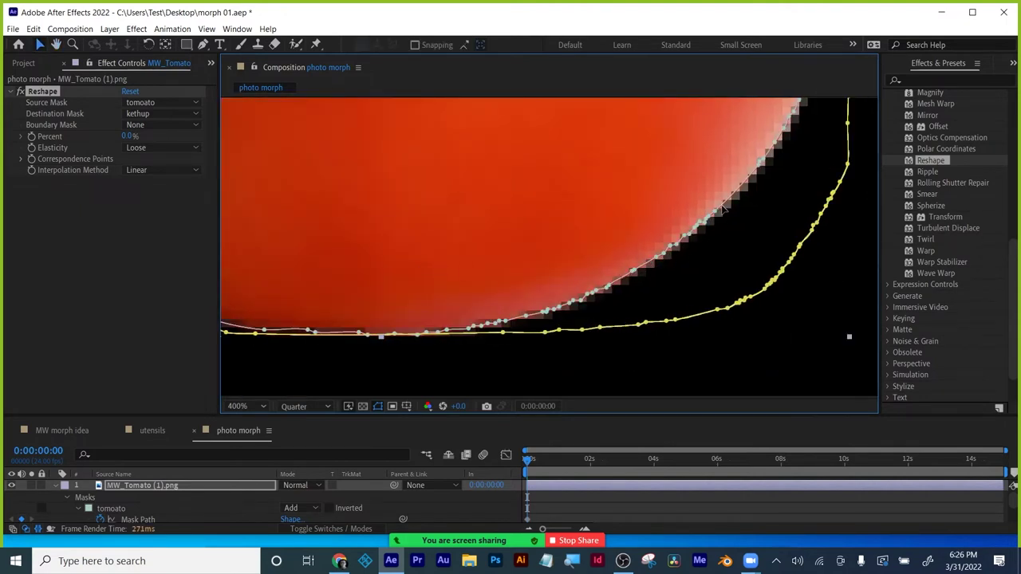
{"action": "left_click", "coordinate": [683, 247], "text": "alt"}
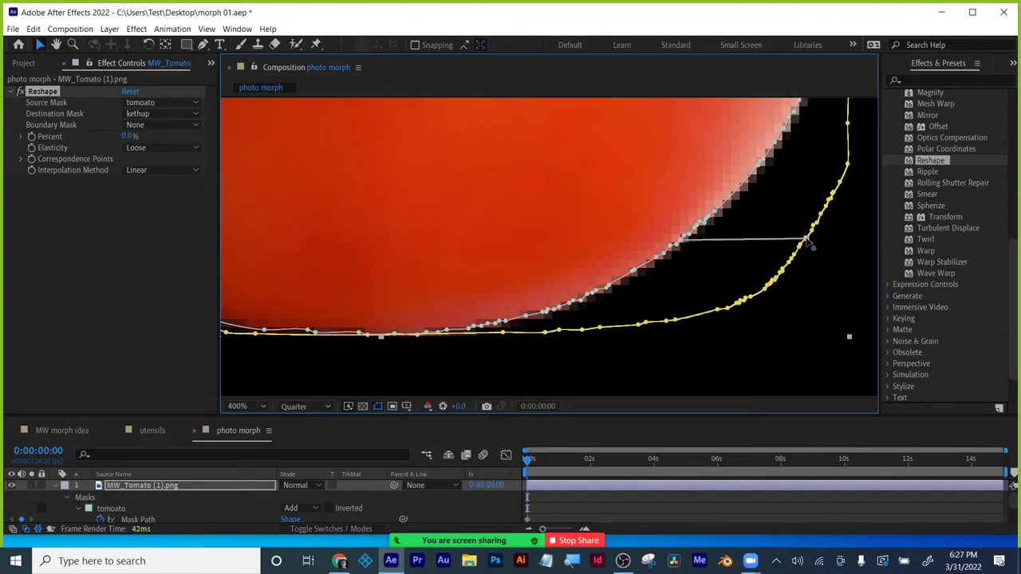
{"action": "left_click_drag", "start_coordinate": [807, 242], "coordinate": [772, 281]}
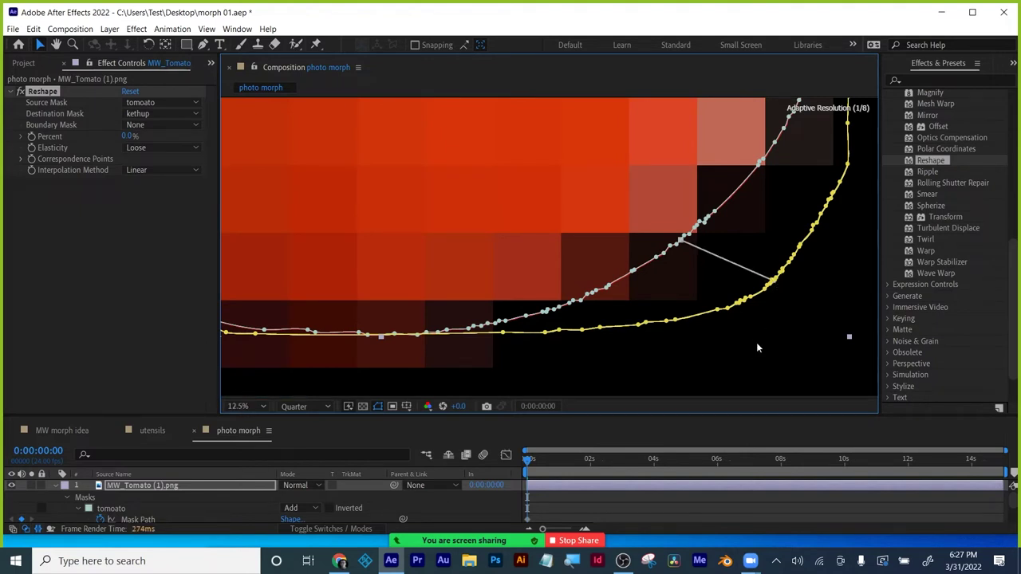
- Keyframe the tomato's Reshape Percent from 0% at the first frame to 100% at 0:00:01:21
{"action": "scroll", "coordinate": [631, 276], "scroll_direction": "up", "scroll_amount": 4}
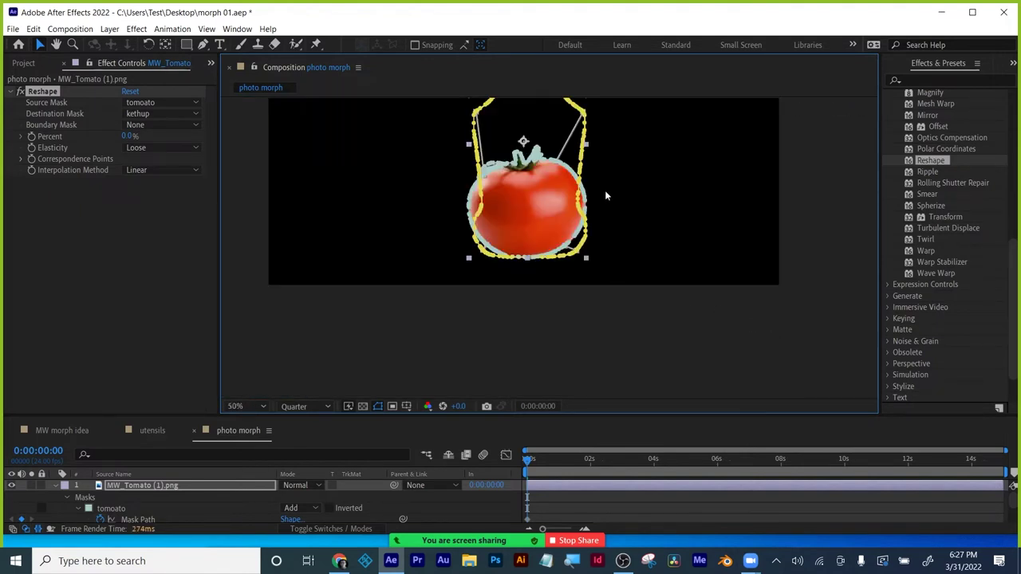
{"action": "key", "text": "space"}
{"action": "left_click_drag", "start_coordinate": [611, 223], "coordinate": [614, 241]}
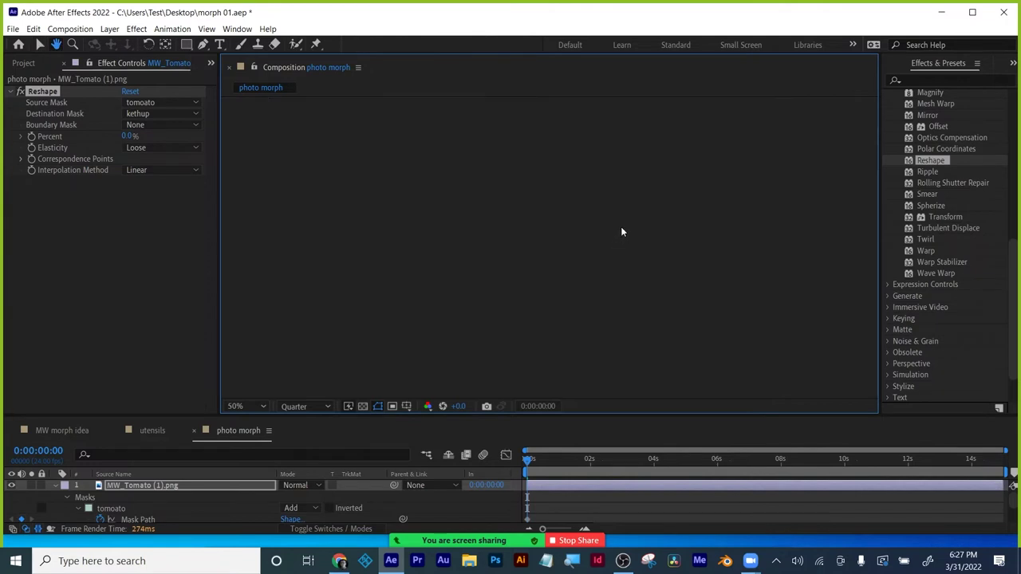
{"action": "scroll", "coordinate": [622, 231], "scroll_direction": "down", "scroll_amount": 4}
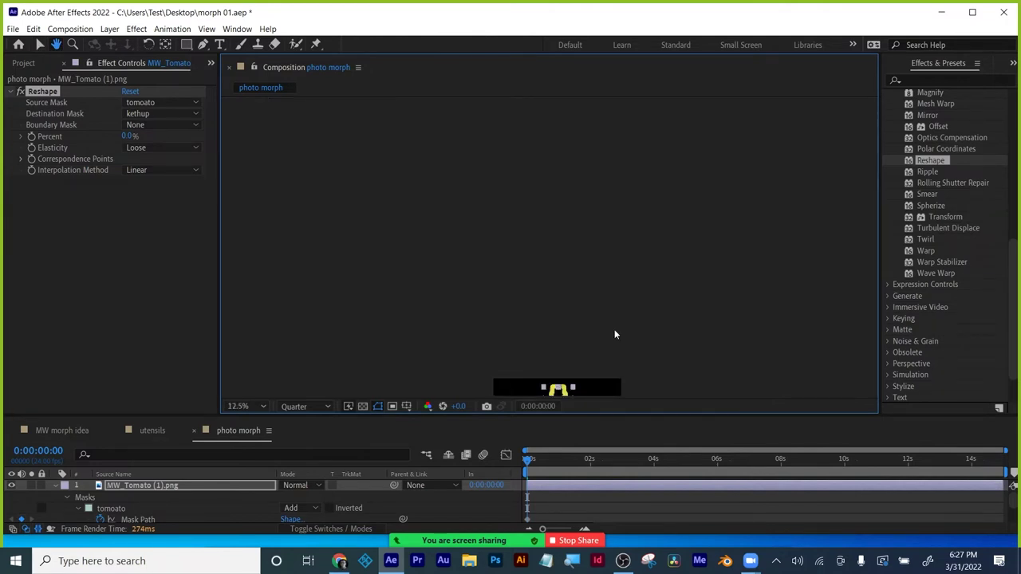
{"action": "left_click", "coordinate": [240, 406]}
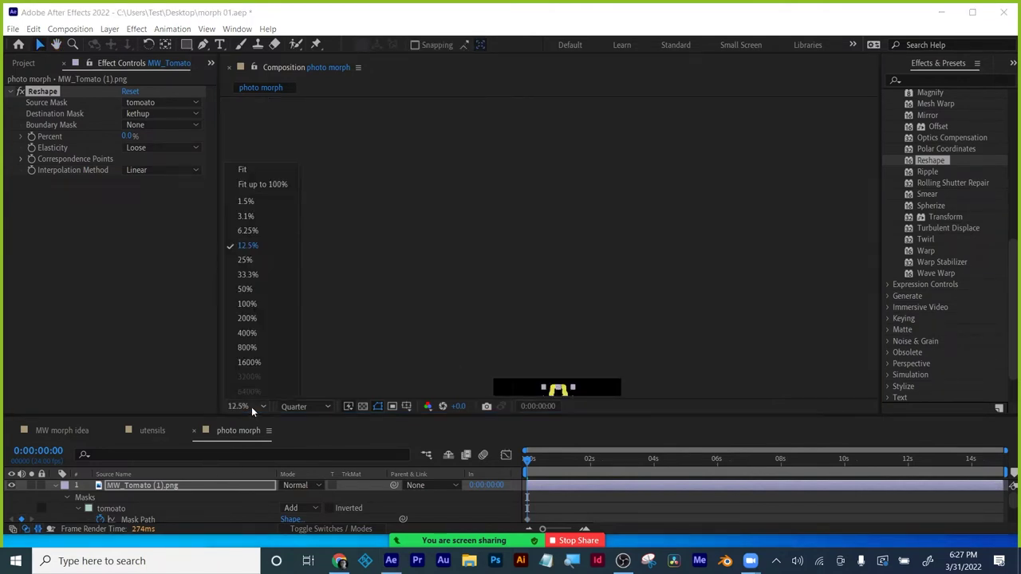
{"action": "left_click", "coordinate": [246, 173]}
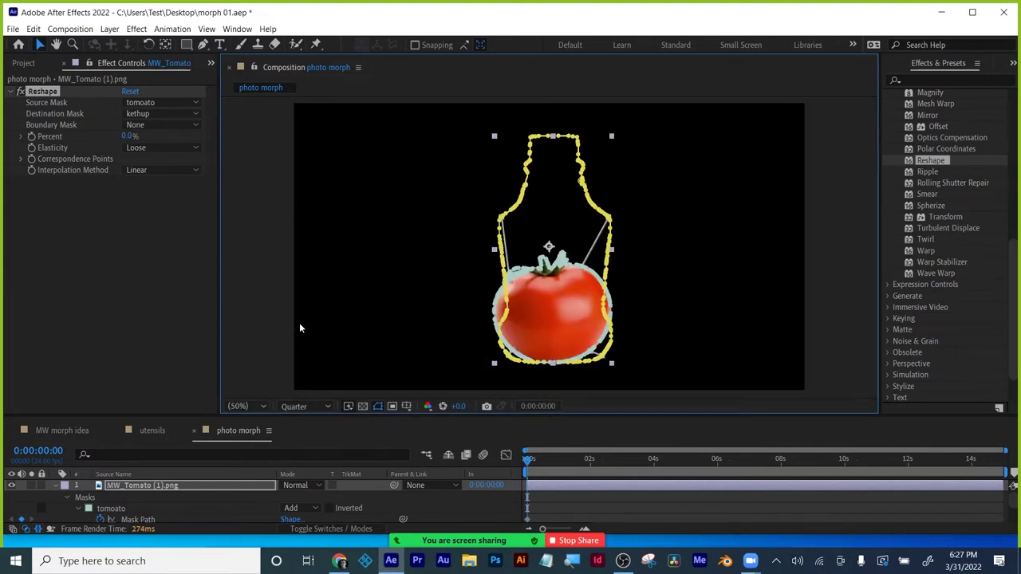
{"action": "left_click", "coordinate": [43, 93]}
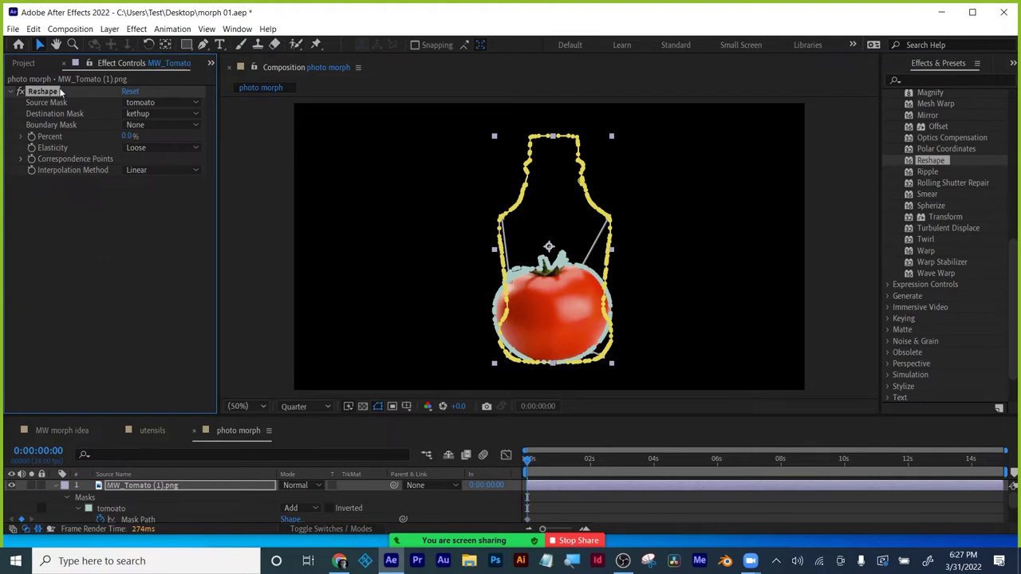
{"action": "left_click", "coordinate": [32, 137]}
{"action": "left_click_drag", "start_coordinate": [529, 459], "coordinate": [587, 461]}
{"action": "left_click", "coordinate": [130, 137]}
{"action": "type", "text": "1"}
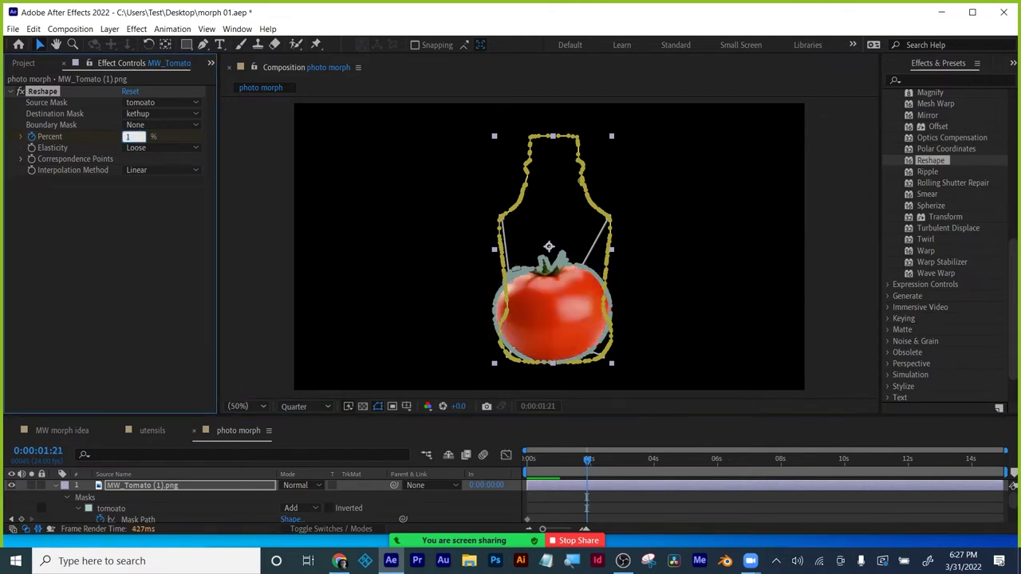
{"action": "key", "text": "Return"}
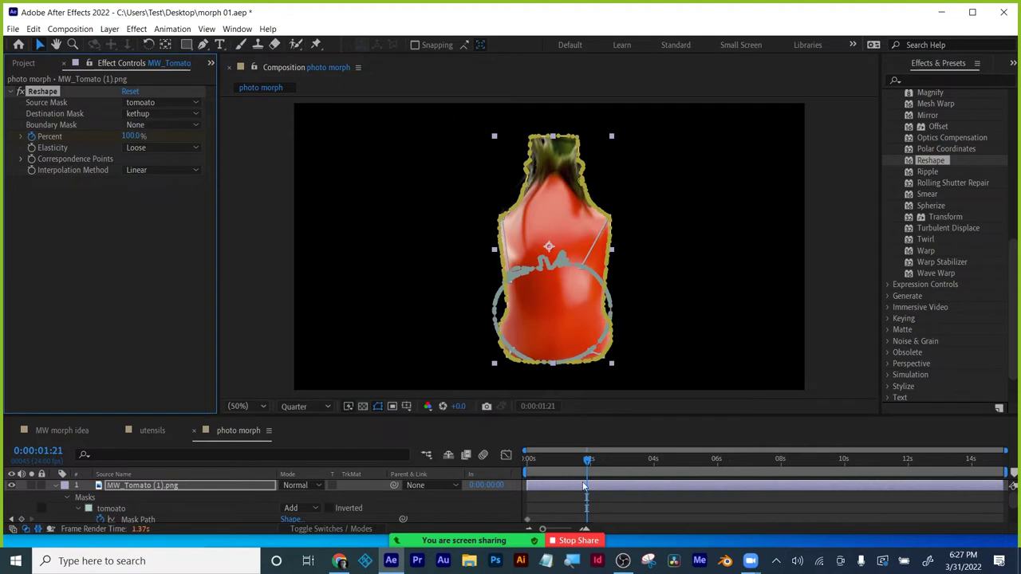
- Return to the first frame and reveal the keyframed properties of the MW_Tomato layer in the timeline
{"action": "left_click_drag", "start_coordinate": [588, 460], "coordinate": [522, 456]}
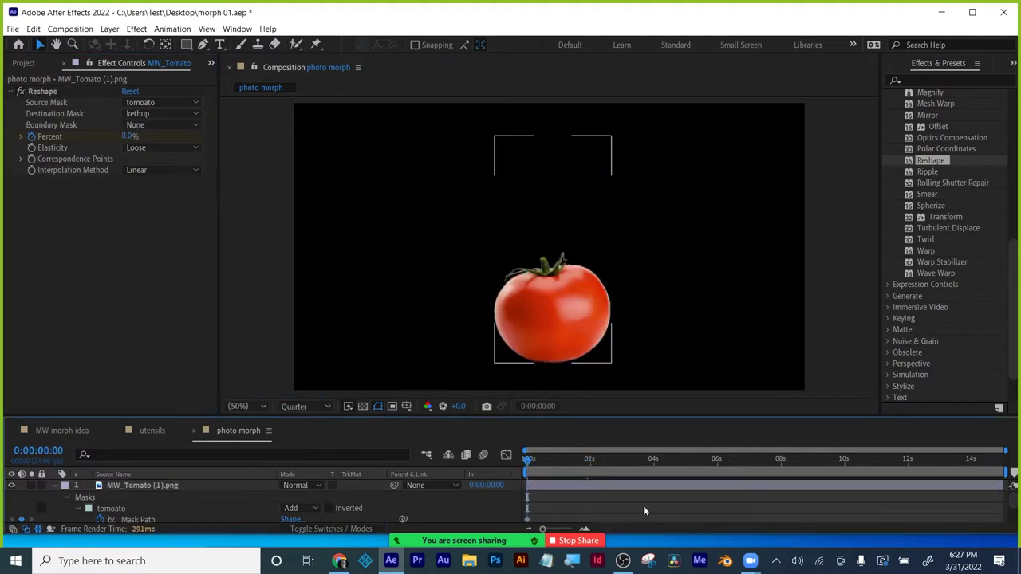
{"action": "left_click", "coordinate": [604, 486]}
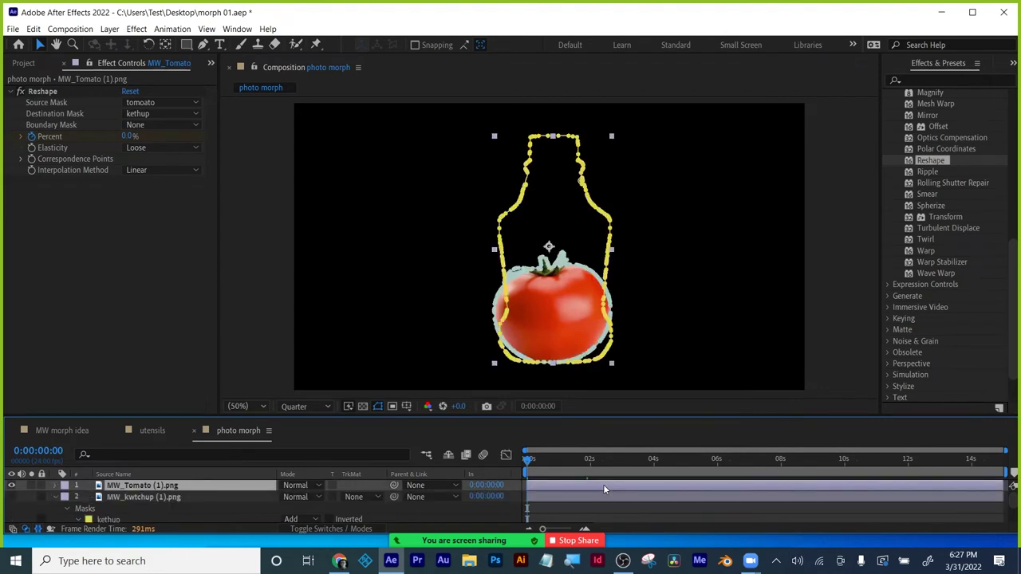
{"action": "key", "text": "u"}
{"action": "scroll", "coordinate": [585, 496], "scroll_direction": "down", "scroll_amount": 1}
{"action": "scroll", "coordinate": [585, 496], "scroll_direction": "up", "scroll_amount": 2}
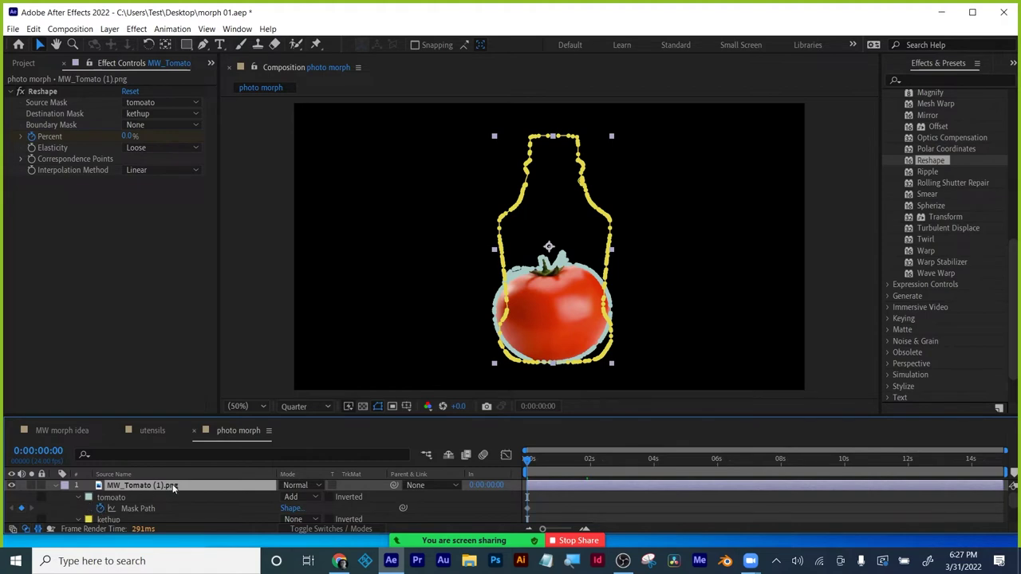
{"action": "scroll", "coordinate": [615, 504], "scroll_direction": "down", "scroll_amount": 2}
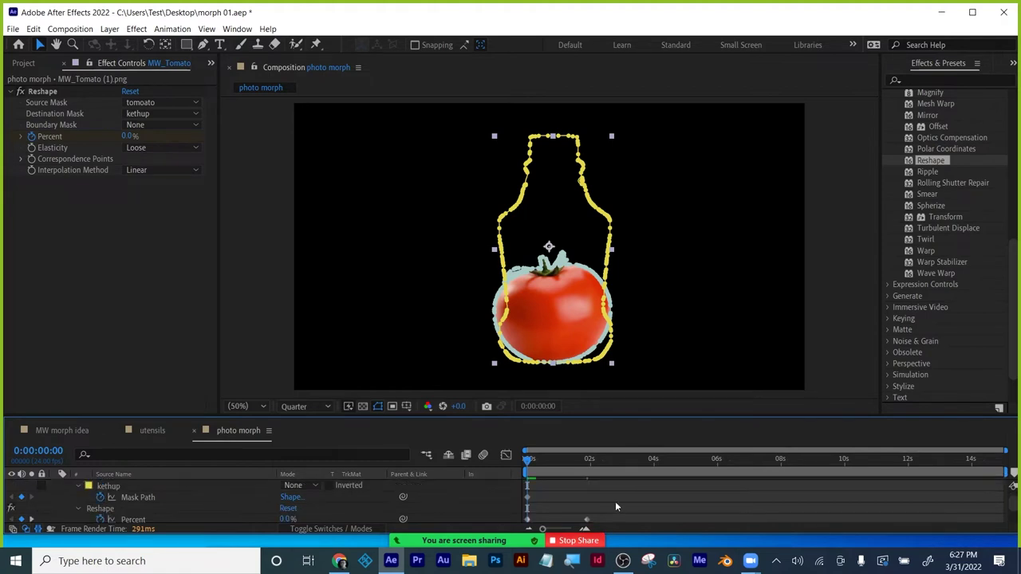
- Play back the tomato's reshape animation and examine the frames around its ending keyframe
{"action": "key", "text": "space"}
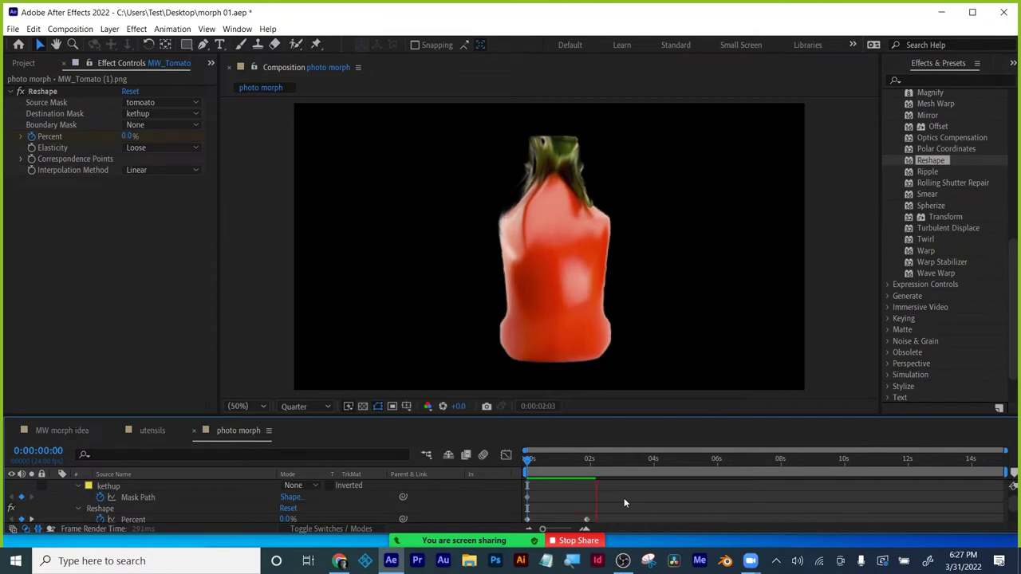
{"action": "key", "text": "space"}
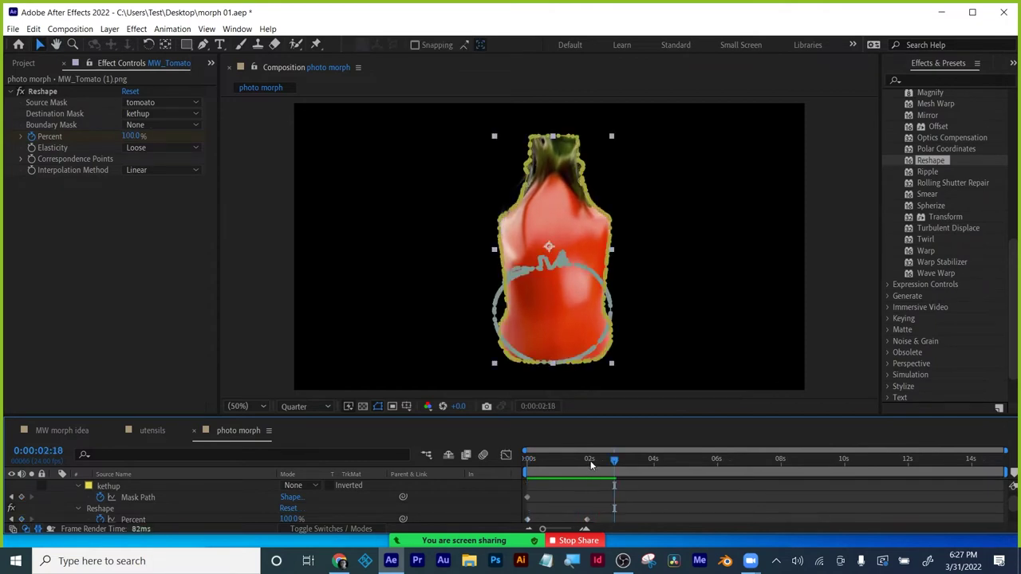
{"action": "mouse_move", "coordinate": [591, 465]}
{"action": "left_mouse_down"}
{"action": "mouse_move", "coordinate": [516, 465]}
{"action": "mouse_move", "coordinate": [603, 458]}
{"action": "left_mouse_up"}
{"action": "left_click", "coordinate": [670, 488]}
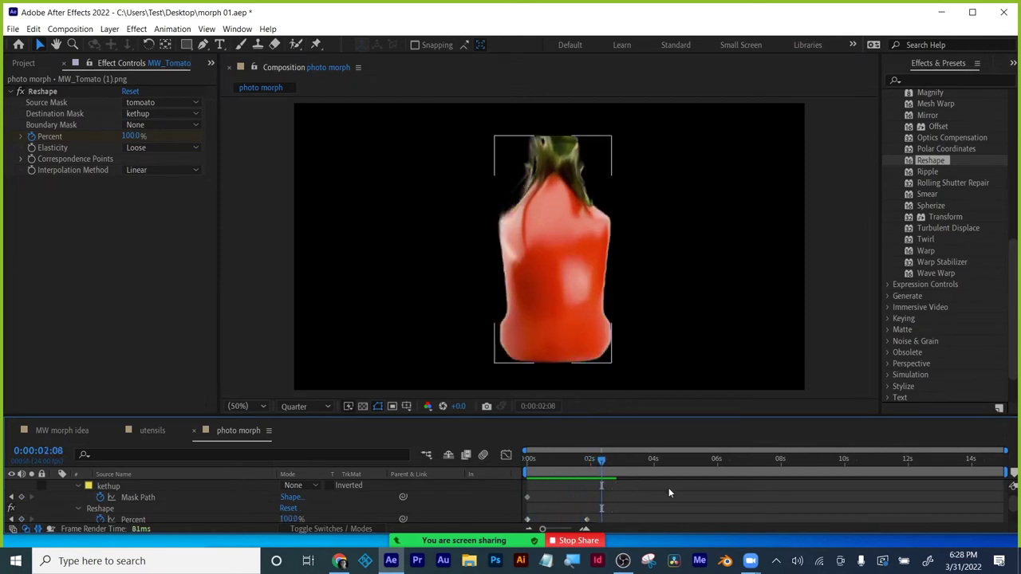
- Make more vertical room for the timeline layers and bring the playhead back to 0:00:00:00
{"action": "left_click_drag", "start_coordinate": [177, 416], "coordinate": [175, 369]}
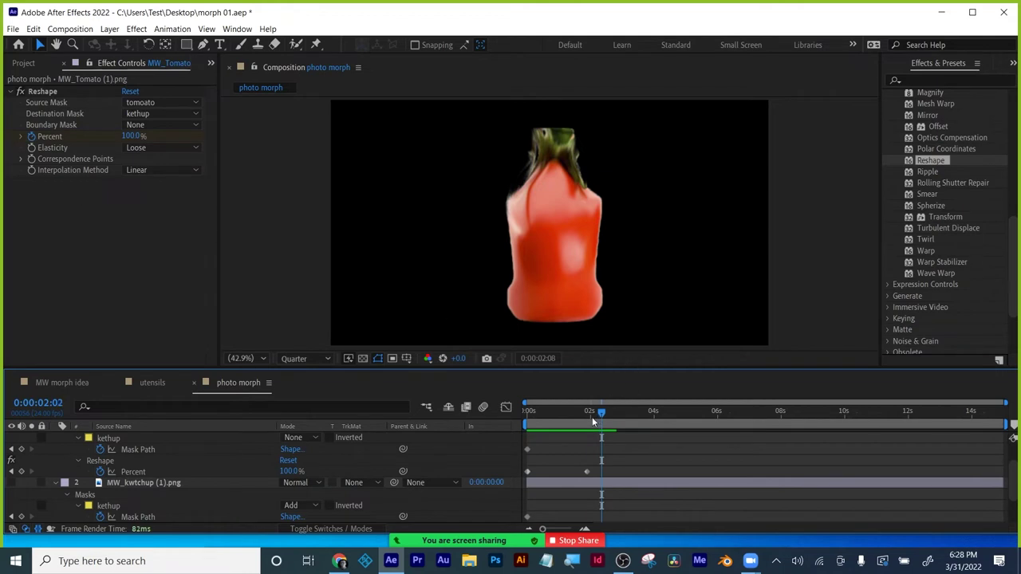
{"action": "left_click_drag", "start_coordinate": [592, 417], "coordinate": [513, 418]}
{"action": "scroll", "coordinate": [626, 460], "scroll_direction": "up", "scroll_amount": 2}
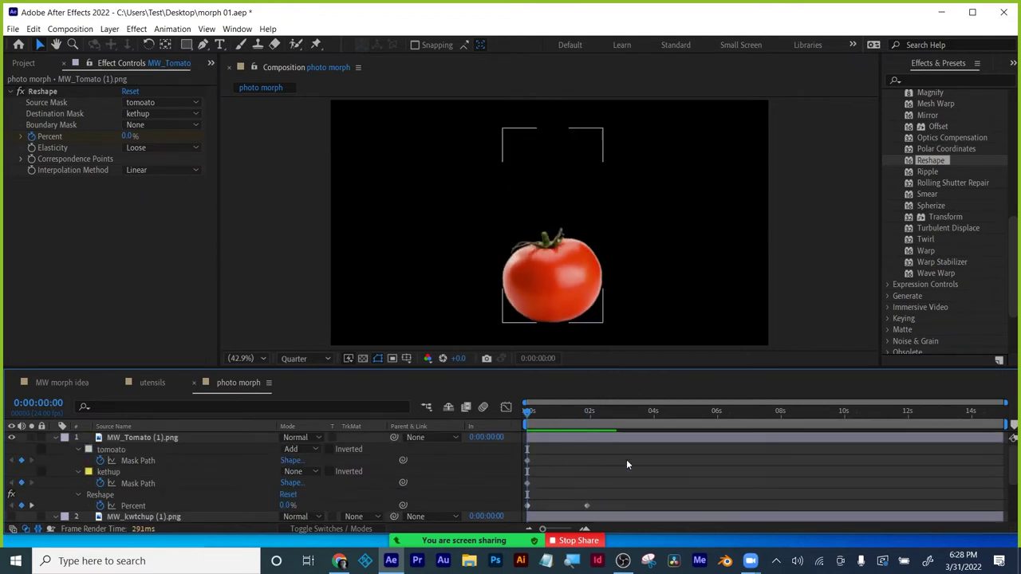
- Copy the keyframed Reshape effect from the MW_Tomato layer onto the MW_kwtchup layer, with kethup as source mask and tomoato as destination
{"action": "left_click", "coordinate": [582, 437]}
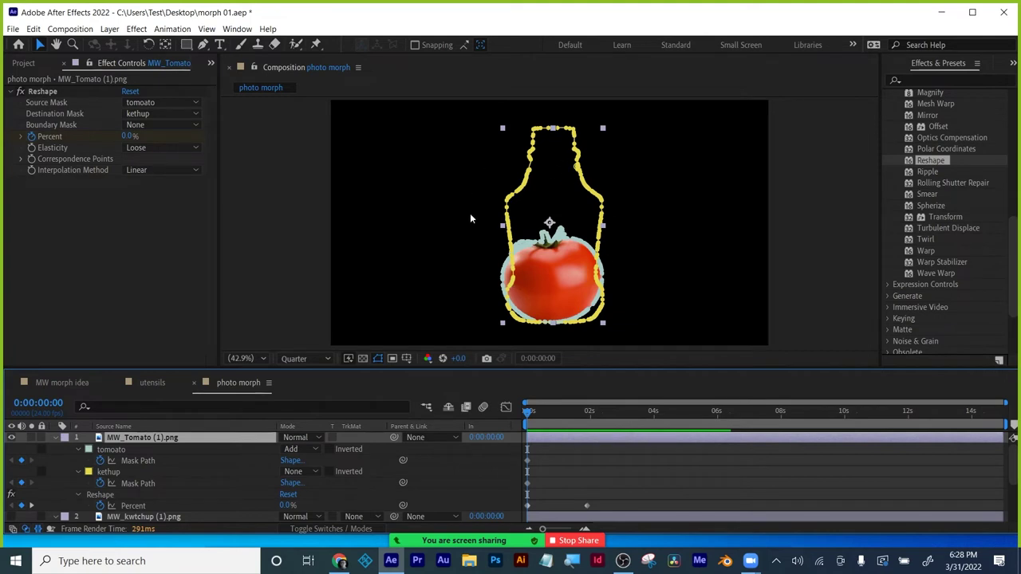
{"action": "left_click", "coordinate": [37, 92]}
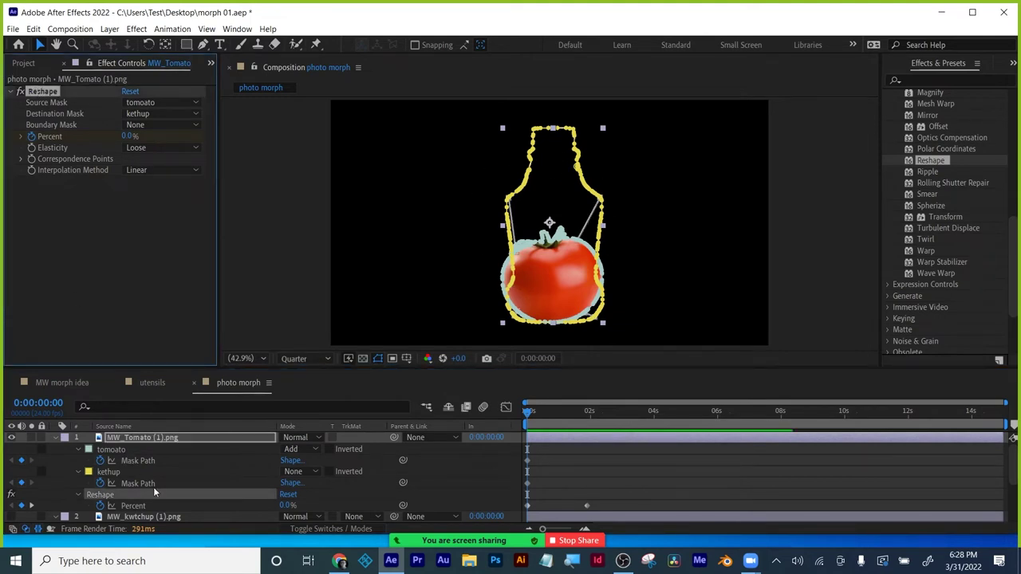
{"action": "scroll", "coordinate": [147, 471], "scroll_direction": "down", "scroll_amount": 1}
{"action": "scroll", "coordinate": [141, 463], "scroll_direction": "down", "scroll_amount": 1}
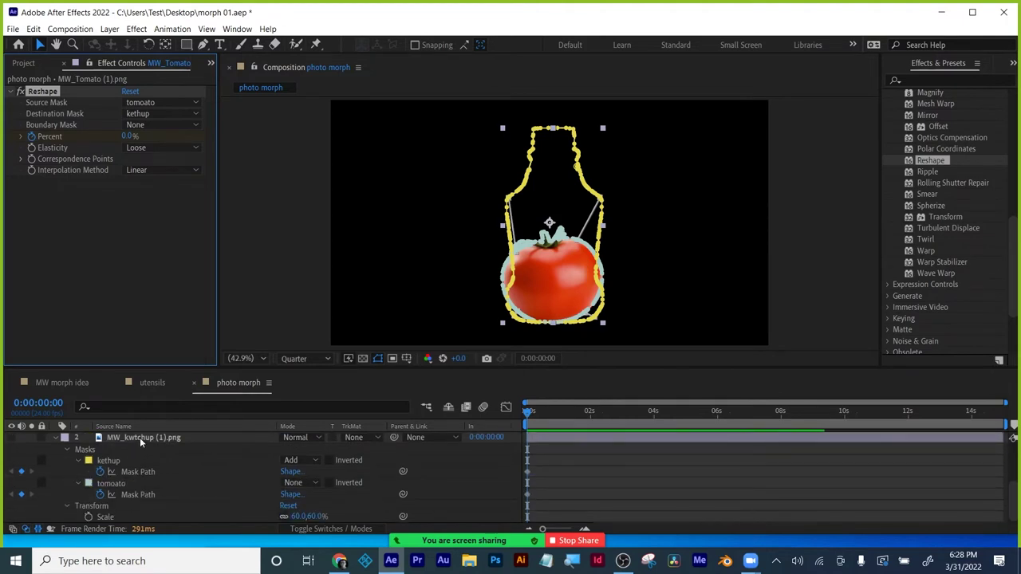
{"action": "left_click", "coordinate": [139, 437]}
{"action": "key", "text": "ctrl+alt+shift+e"}
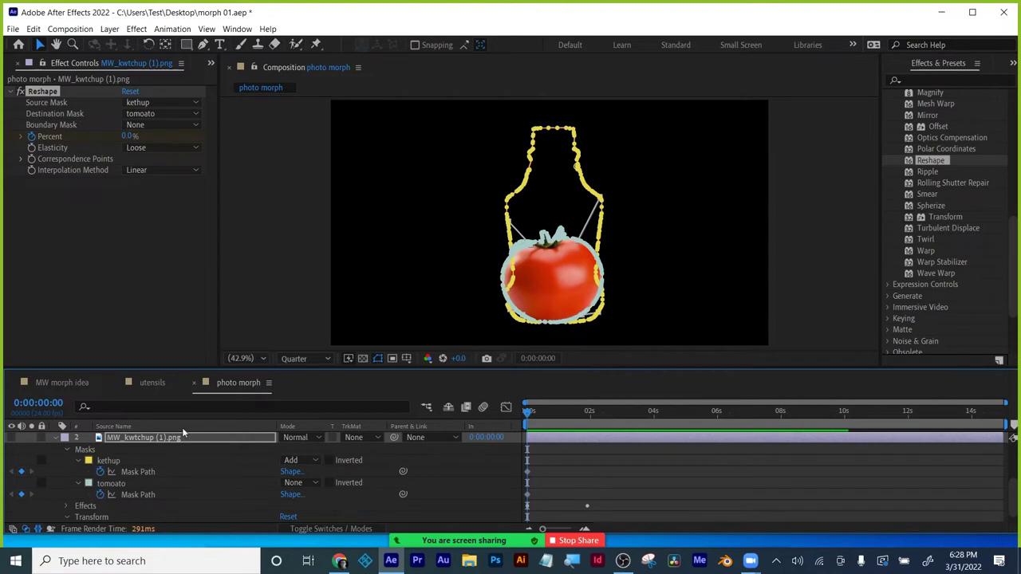
- Collapse the MW_Tomato layer and expand the MW_kwtchup layer's Reshape effect to show its Percent keyframes
{"action": "scroll", "coordinate": [151, 453], "scroll_direction": "up", "scroll_amount": 2}
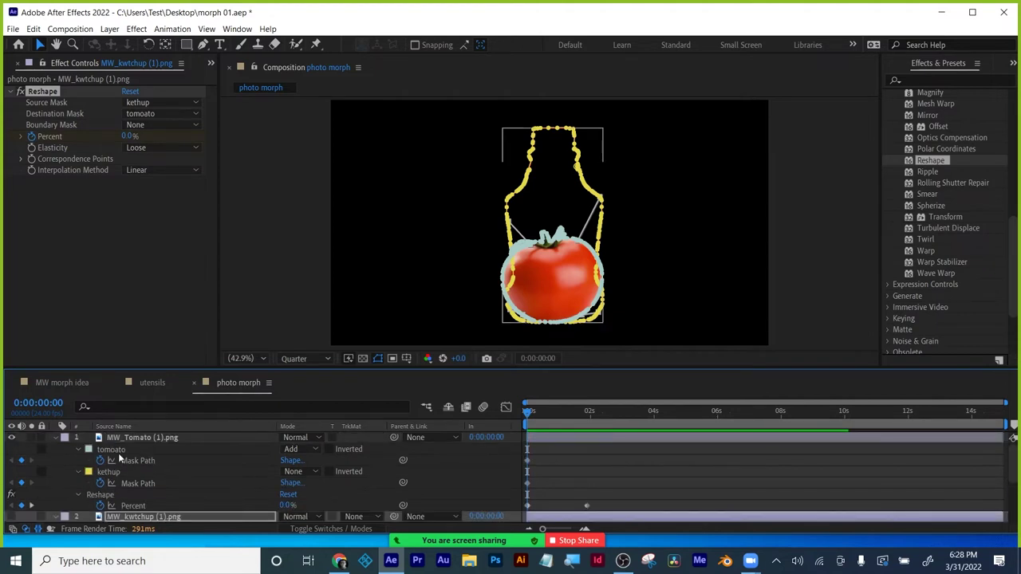
{"action": "left_click", "coordinate": [55, 438]}
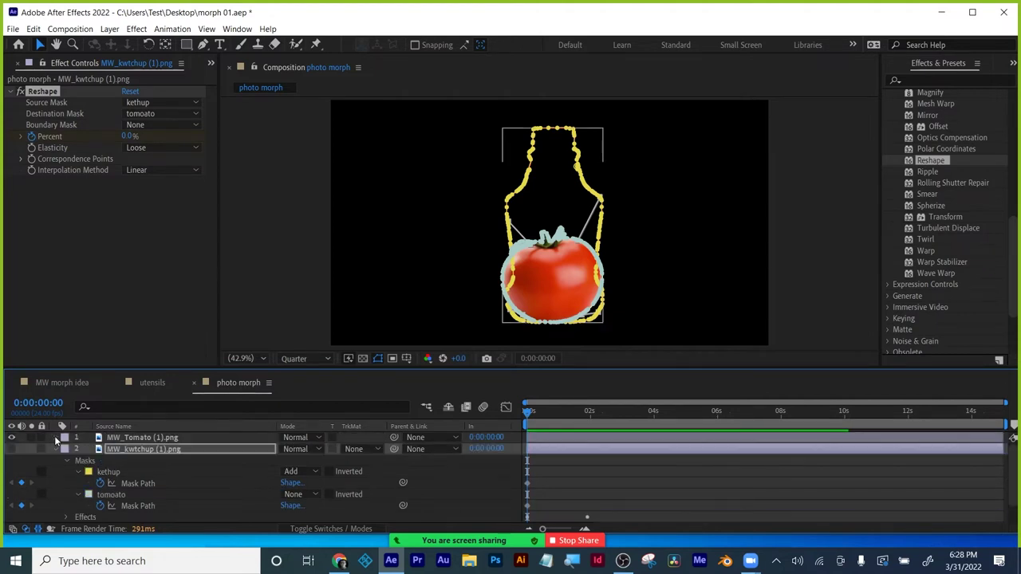
{"action": "left_click", "coordinate": [136, 451]}
{"action": "scroll", "coordinate": [256, 476], "scroll_direction": "down", "scroll_amount": 1}
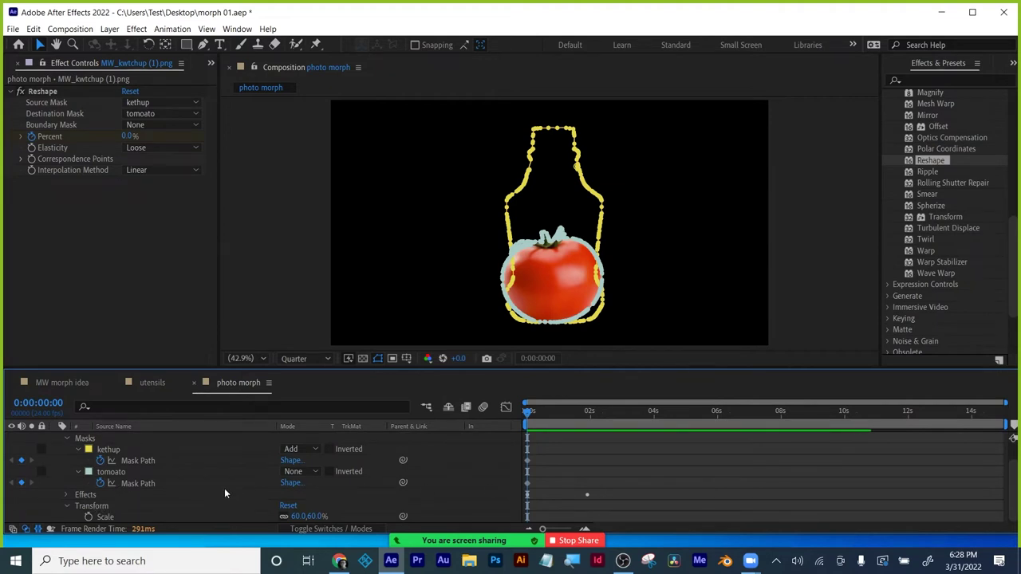
{"action": "left_click", "coordinate": [67, 494]}
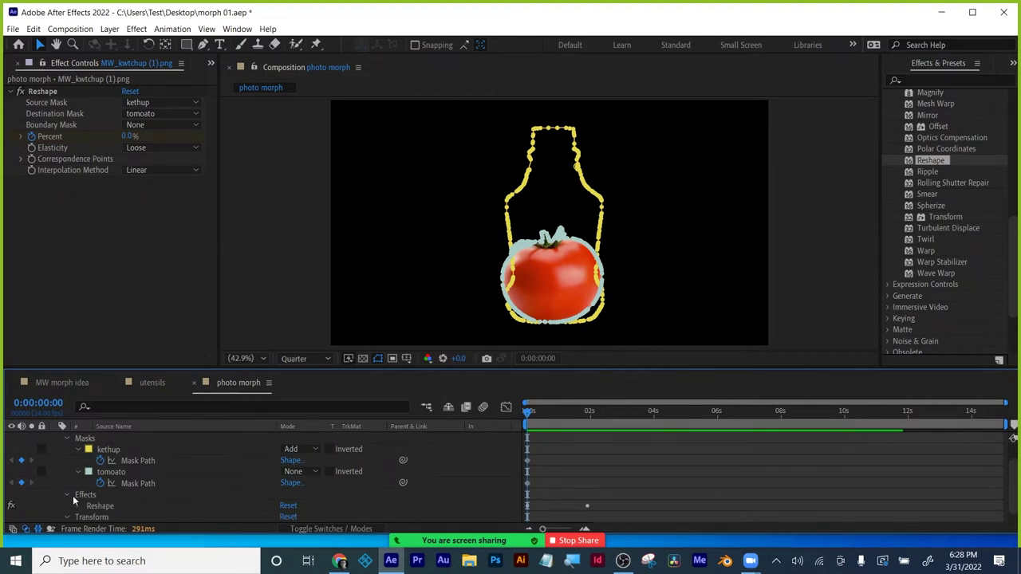
{"action": "left_click", "coordinate": [79, 505]}
{"action": "scroll", "coordinate": [171, 486], "scroll_direction": "down", "scroll_amount": 2}
{"action": "scroll", "coordinate": [172, 488], "scroll_direction": "down", "scroll_amount": 1}
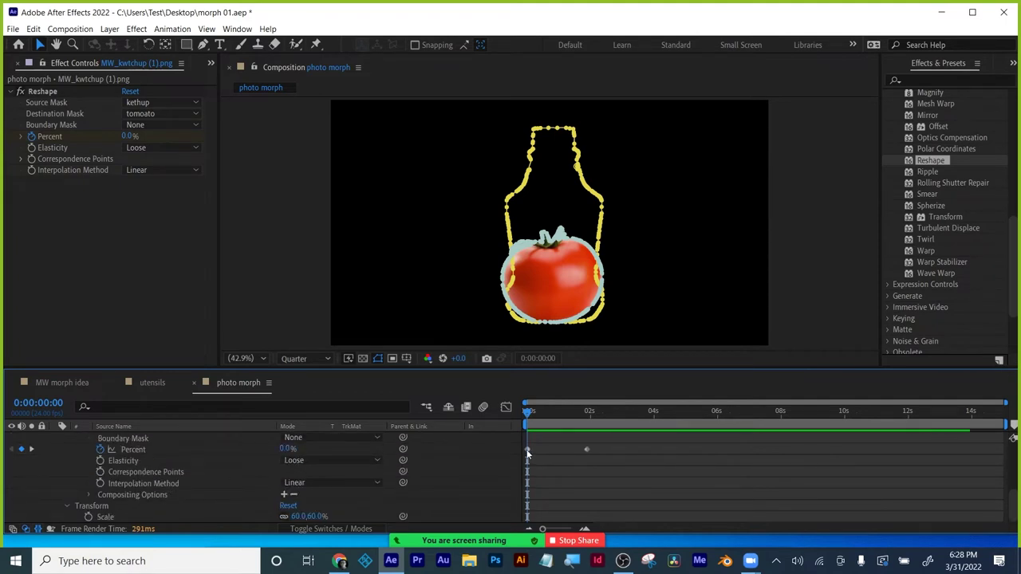
- Reverse the MW_kwtchup layer's Reshape Percent keyframes, setting 100% at 0:00:00:00 and 0% at 0:00:01:21
{"action": "mouse_move", "coordinate": [527, 452]}
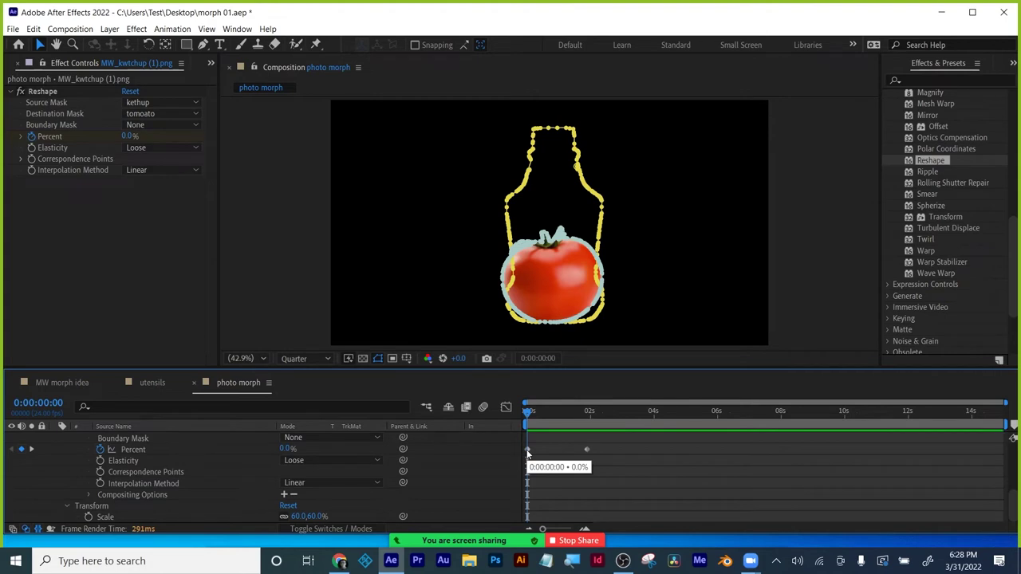
{"action": "left_click", "coordinate": [526, 452]}
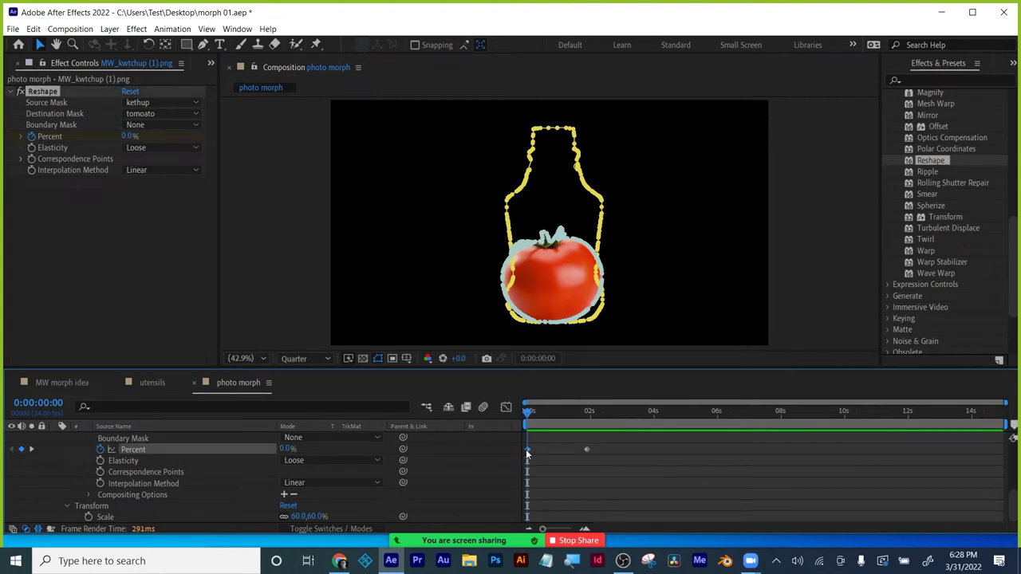
{"action": "left_click", "coordinate": [289, 449]}
{"action": "type", "text": "100"}
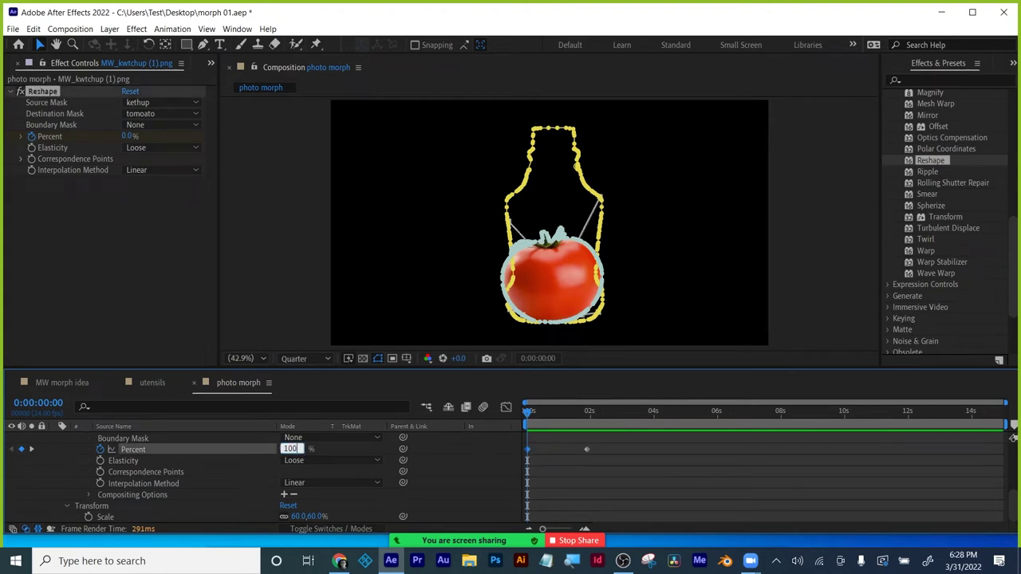
{"action": "key", "text": "Return"}
{"action": "left_click", "coordinate": [32, 449]}
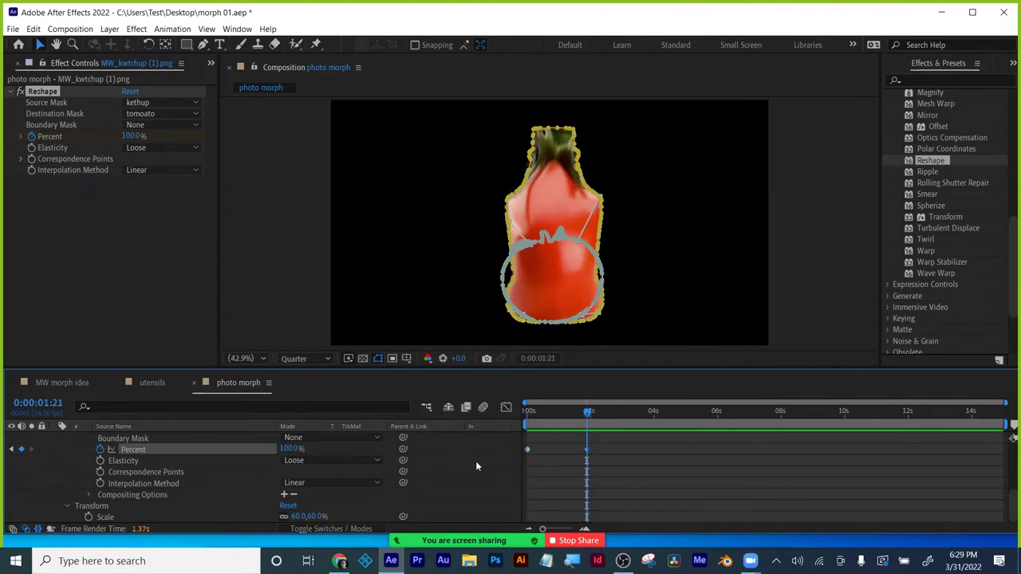
{"action": "left_click", "coordinate": [290, 449]}
{"action": "type", "text": "0"}
{"action": "key", "text": "Return"}
- Hide the MW_Tomato layer and play back the ketchup bottle's reshape animation from the start, checking frames up to 0:00:01:22
{"action": "scroll", "coordinate": [223, 477], "scroll_direction": "up", "scroll_amount": 4}
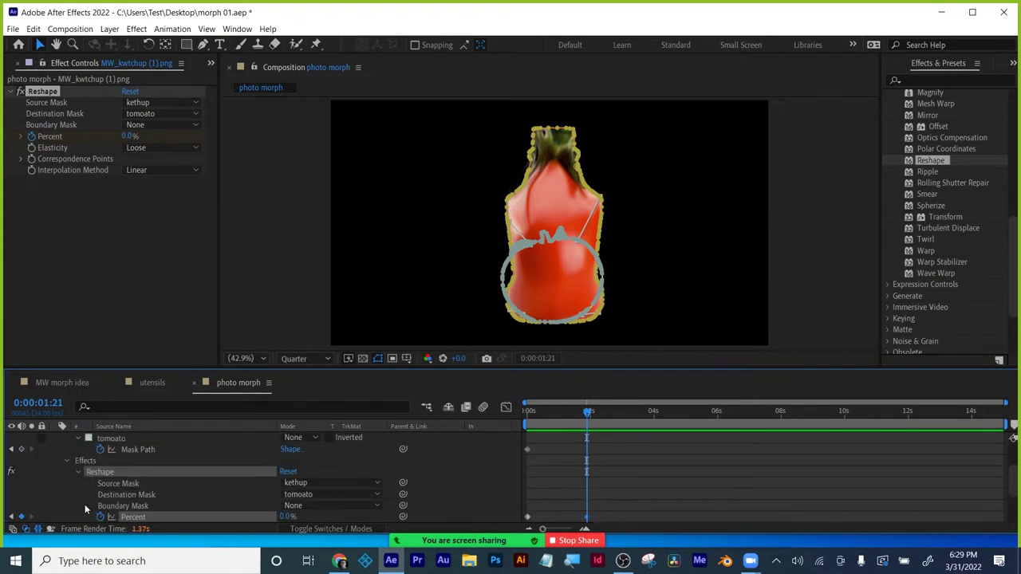
{"action": "scroll", "coordinate": [84, 491], "scroll_direction": "up", "scroll_amount": 3}
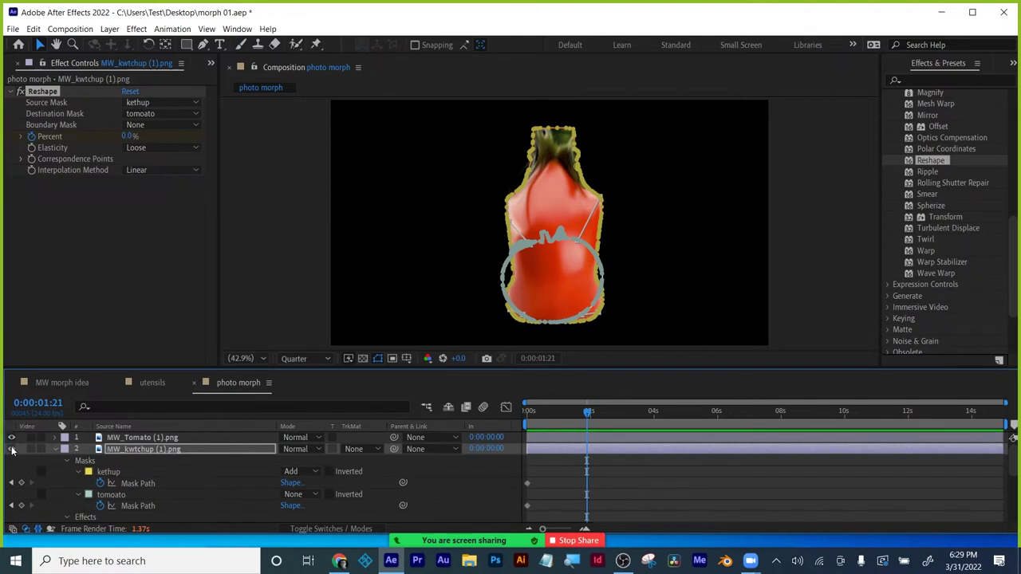
{"action": "left_click", "coordinate": [11, 449]}
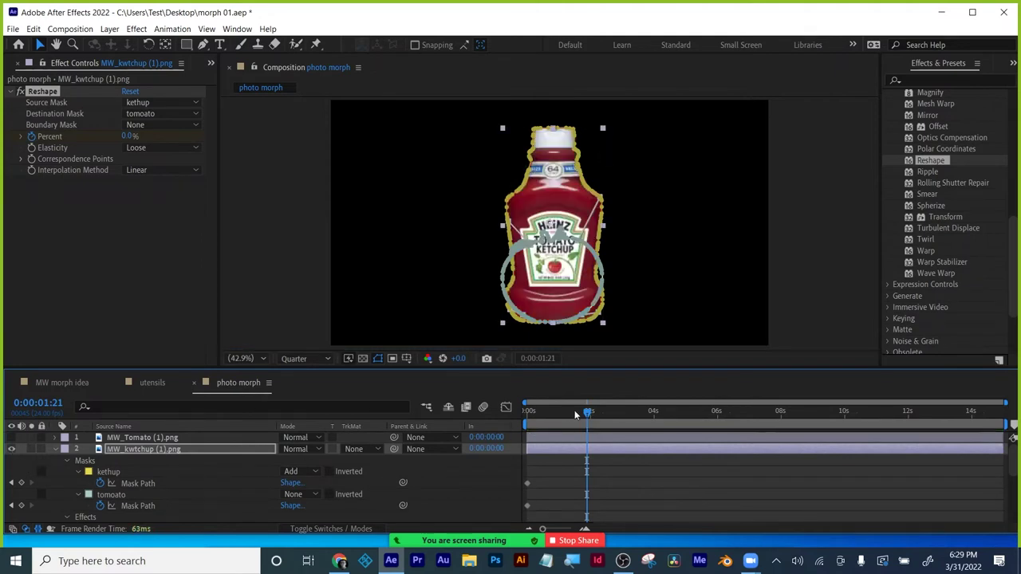
{"action": "left_click", "coordinate": [520, 413]}
{"action": "left_click", "coordinate": [616, 471]}
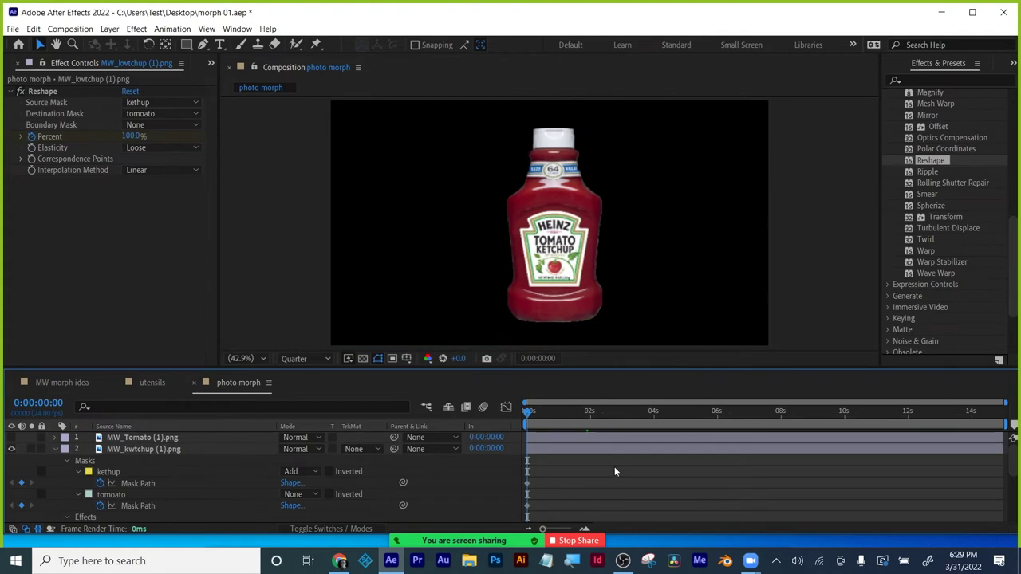
{"action": "key", "text": "space"}
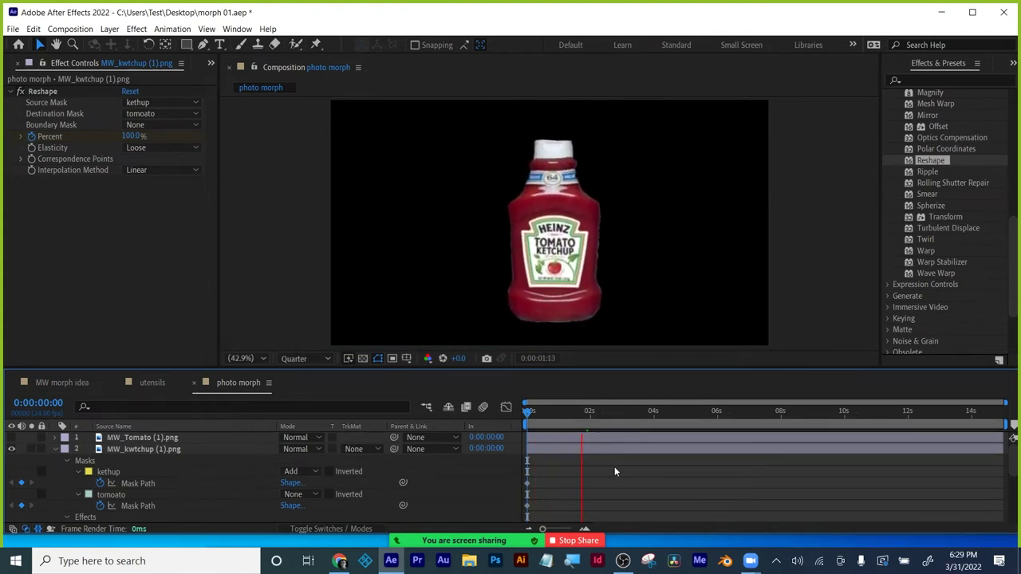
{"action": "key", "text": "space"}
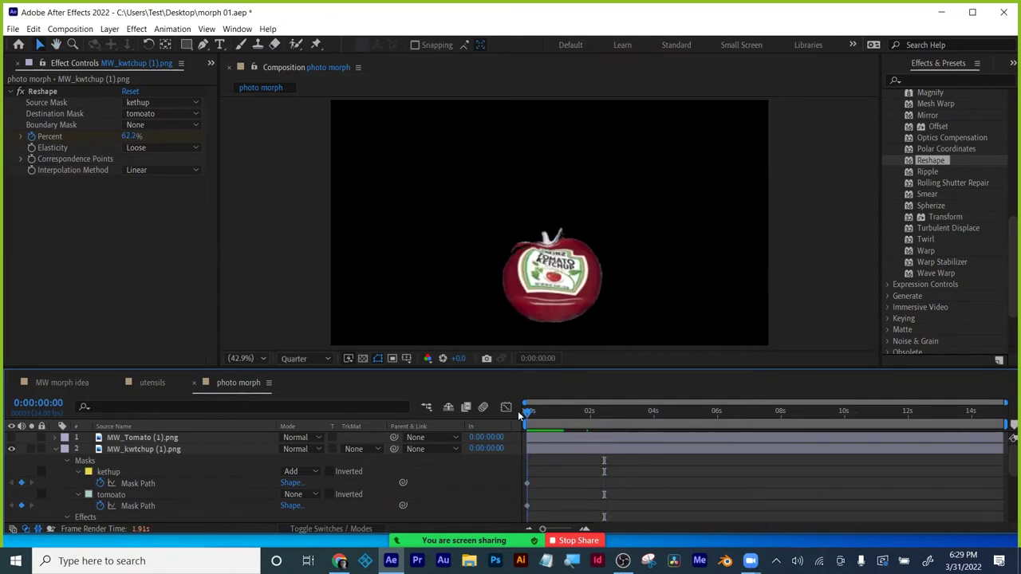
{"action": "left_click_drag", "start_coordinate": [518, 411], "coordinate": [590, 408]}
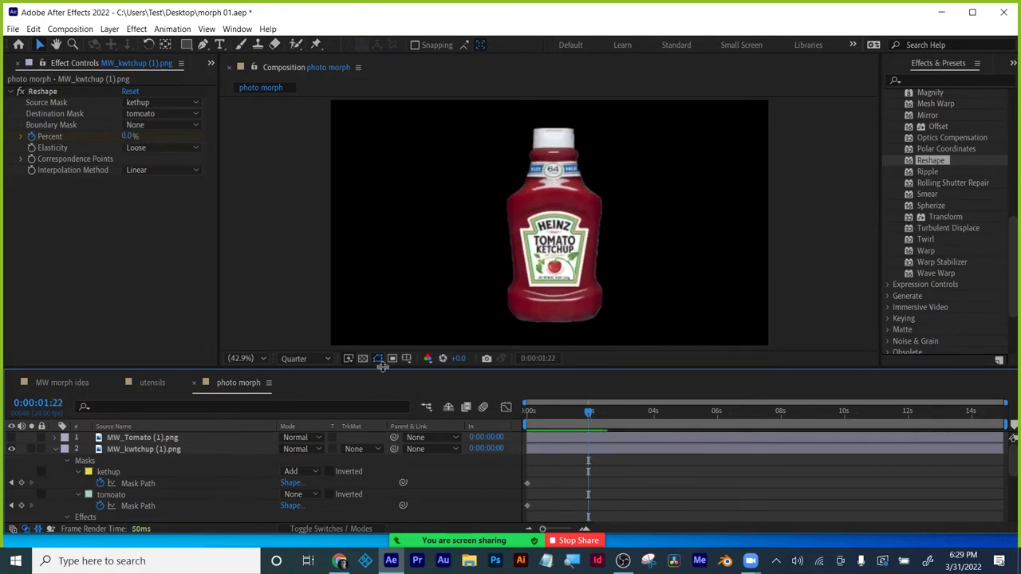
- Show the MW_Tomato layer again and move the MW_kwtchup layer above it in the stack, with its properties collapsed
{"action": "left_click_drag", "start_coordinate": [383, 368], "coordinate": [383, 344]}
{"action": "left_click", "coordinate": [14, 414]}
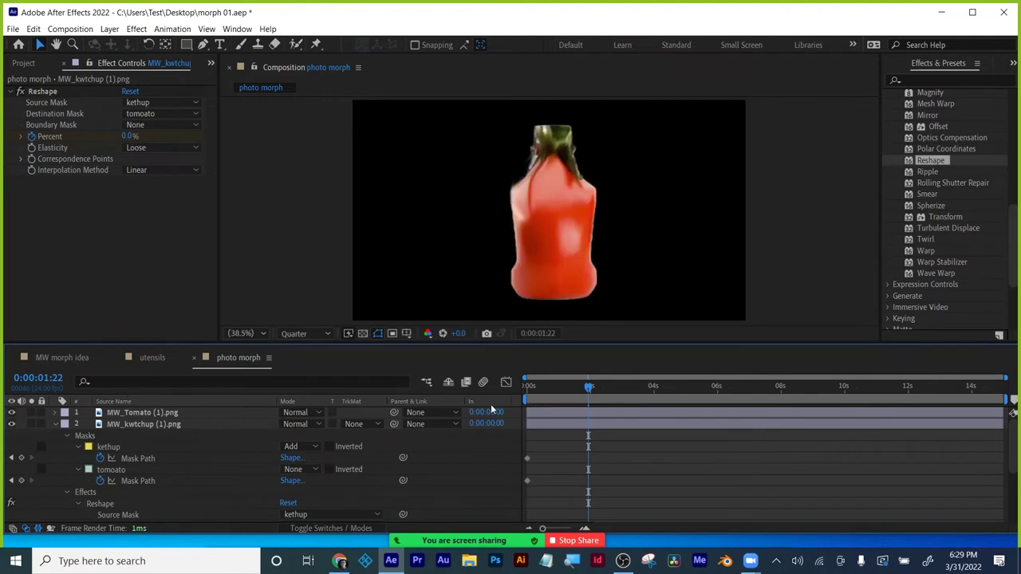
{"action": "left_click_drag", "start_coordinate": [588, 388], "coordinate": [561, 399]}
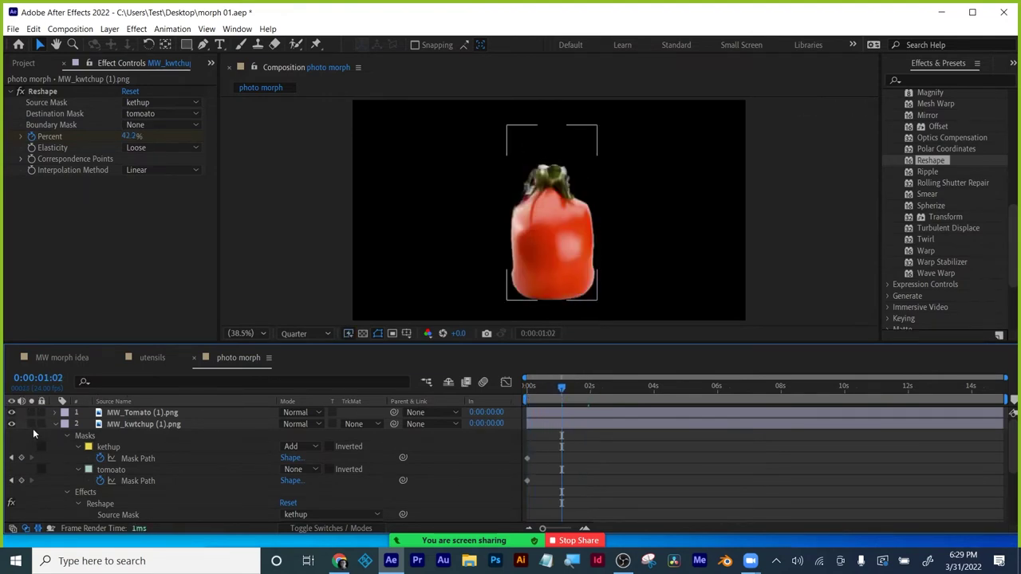
{"action": "left_click", "coordinate": [130, 424]}
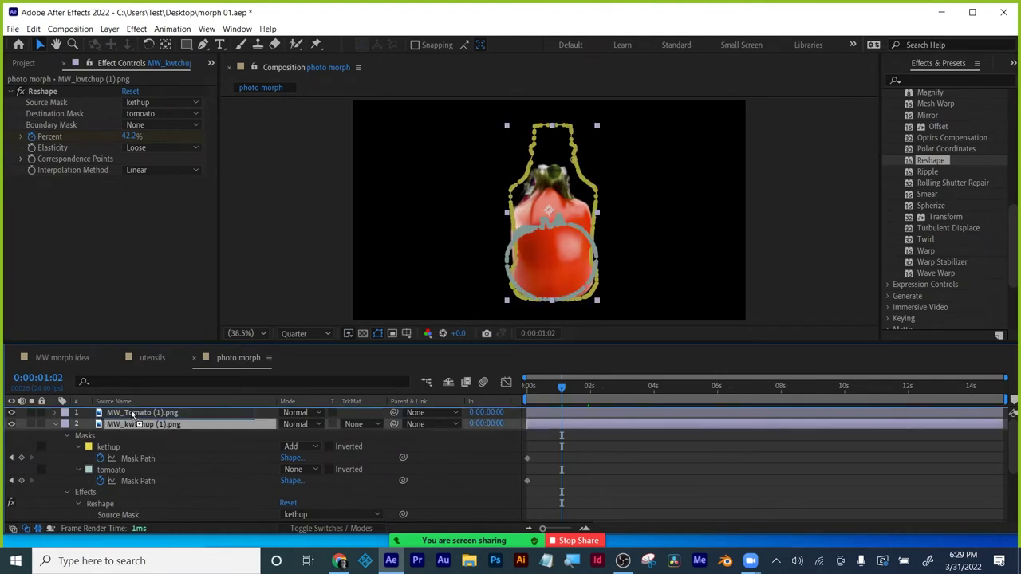
{"action": "left_click", "coordinate": [130, 413]}
{"action": "key", "text": "Delete"}
{"action": "left_click", "coordinate": [56, 414]}
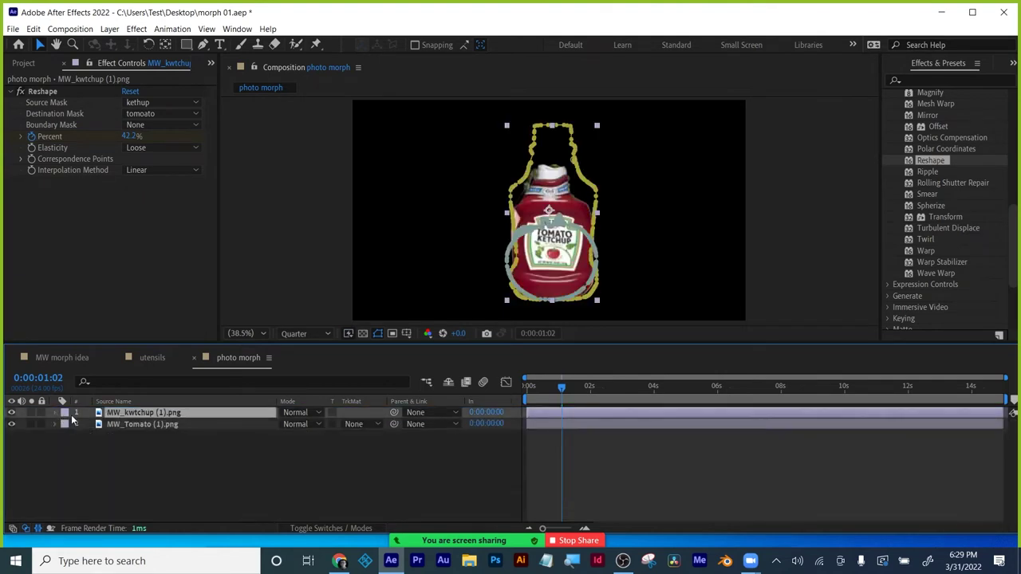
- Keyframe the MW_kwtchup layer's Opacity from 0% at 0:00:00:17 to 100% at 0:00:01:02
{"action": "left_click_drag", "start_coordinate": [562, 391], "coordinate": [526, 390]}
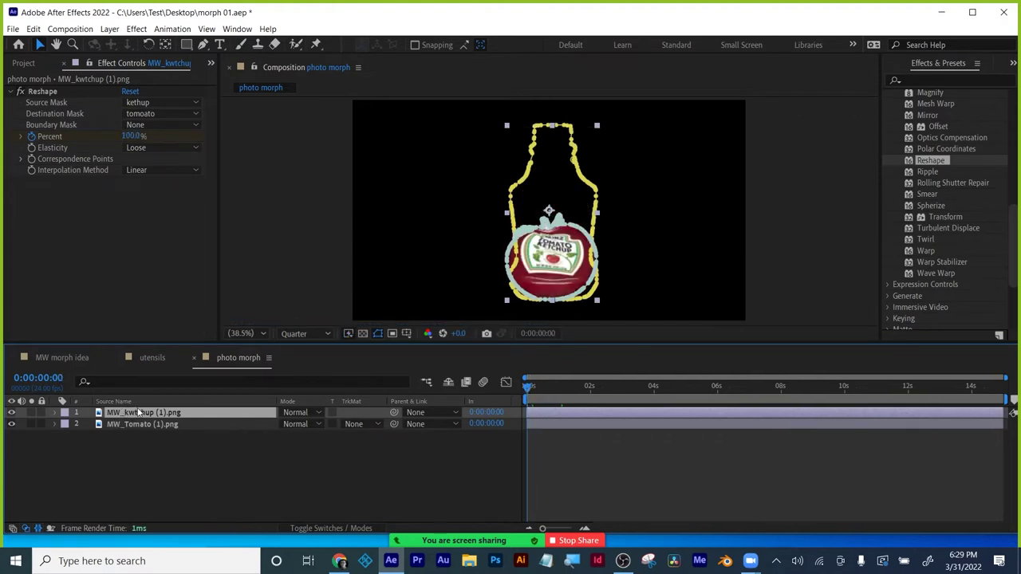
{"action": "key", "text": "t"}
{"action": "left_click_drag", "start_coordinate": [527, 391], "coordinate": [549, 390]}
{"action": "left_click", "coordinate": [88, 425]}
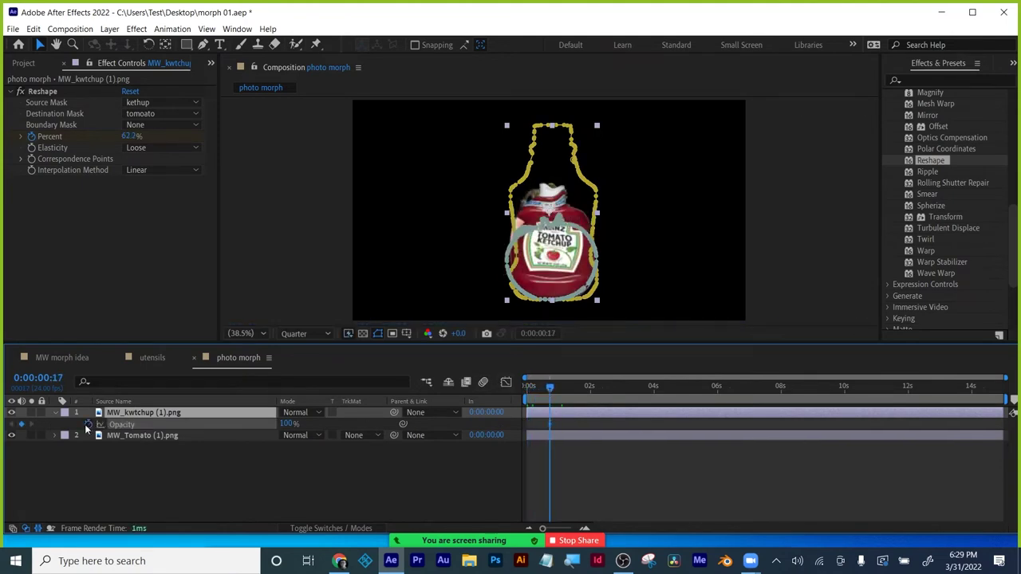
{"action": "left_click_drag", "start_coordinate": [552, 388], "coordinate": [564, 389]}
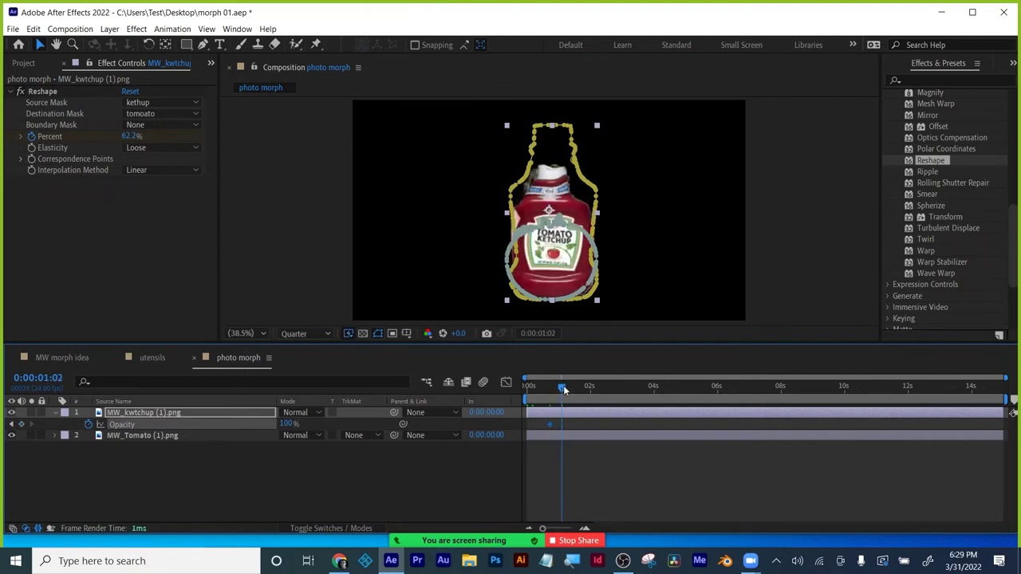
{"action": "left_click", "coordinate": [14, 424]}
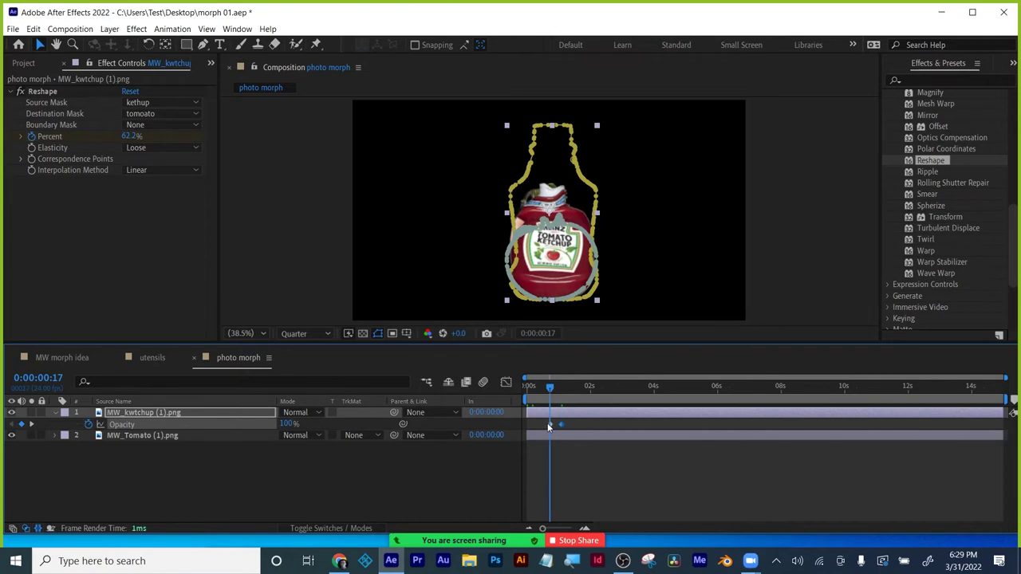
{"action": "left_click_drag", "start_coordinate": [287, 425], "coordinate": [105, 452]}
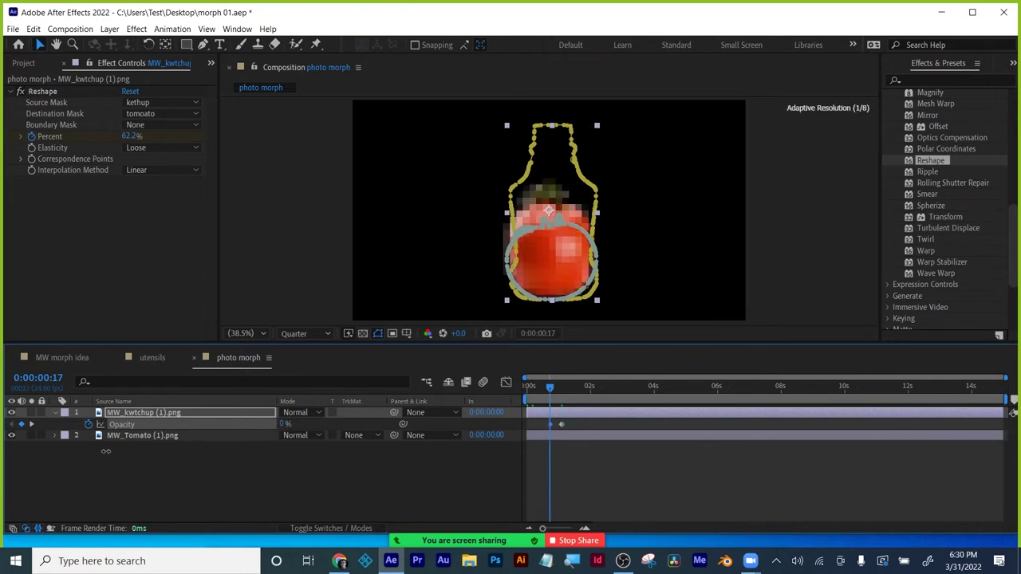
{"action": "left_click_drag", "start_coordinate": [549, 386], "coordinate": [561, 387]}
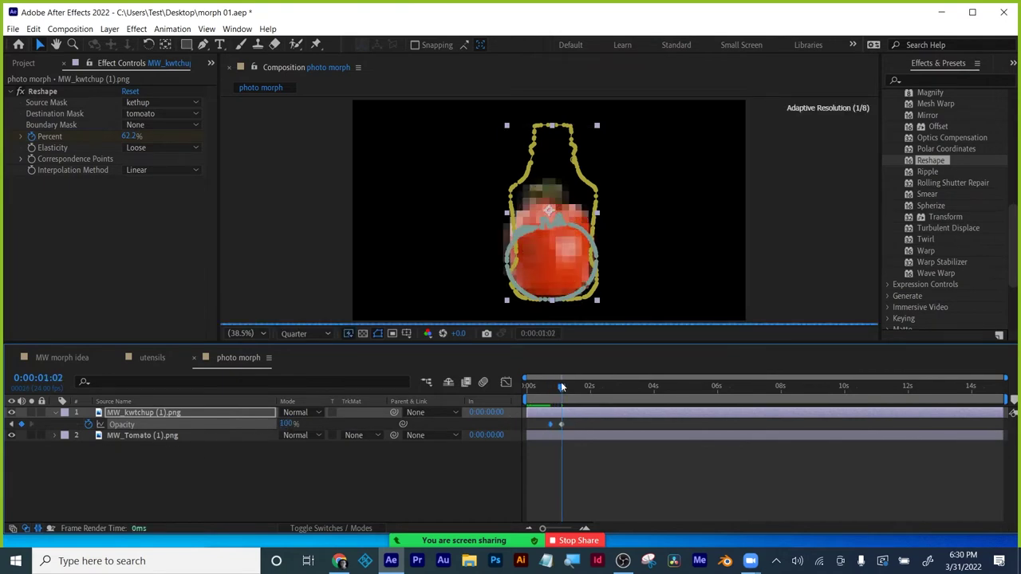
- Trim the end of the MW_Tomato layer to 0:00:01:02 and play back the result
{"action": "left_click_drag", "start_coordinate": [581, 432], "coordinate": [586, 437]}
{"action": "key", "text": "alt+Page_Up"}
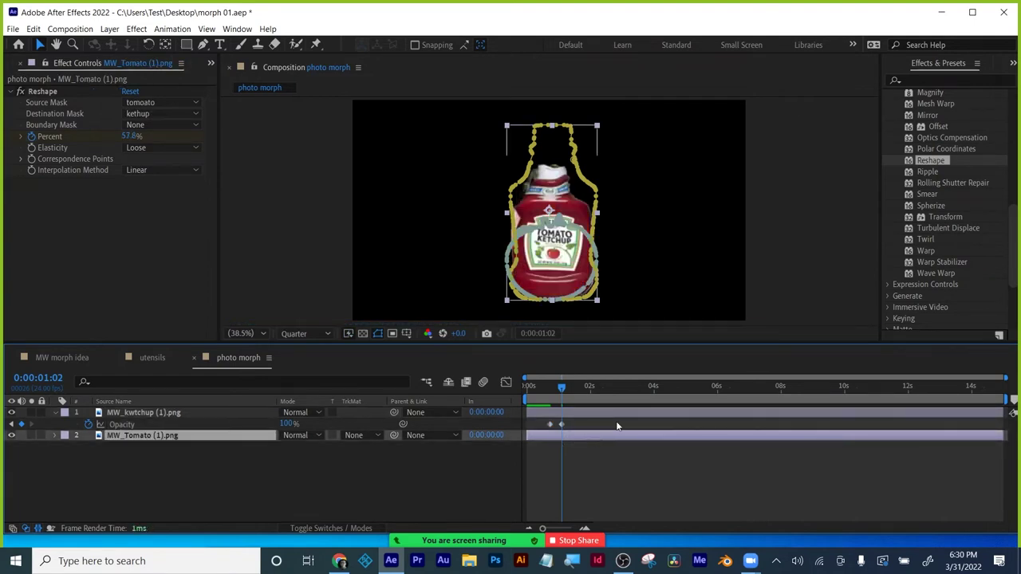
{"action": "key", "text": "alt+bracketright"}
{"action": "key", "text": "space"}
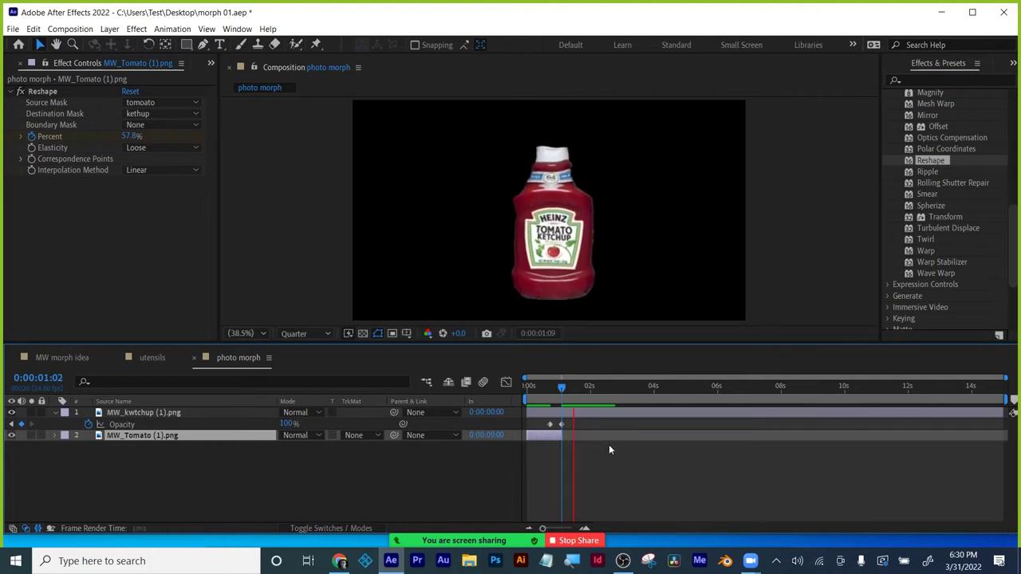
- Shorten the work area to end just past 2 seconds, enlarge the composition view and play the morph from the start
{"action": "key", "text": "Home"}
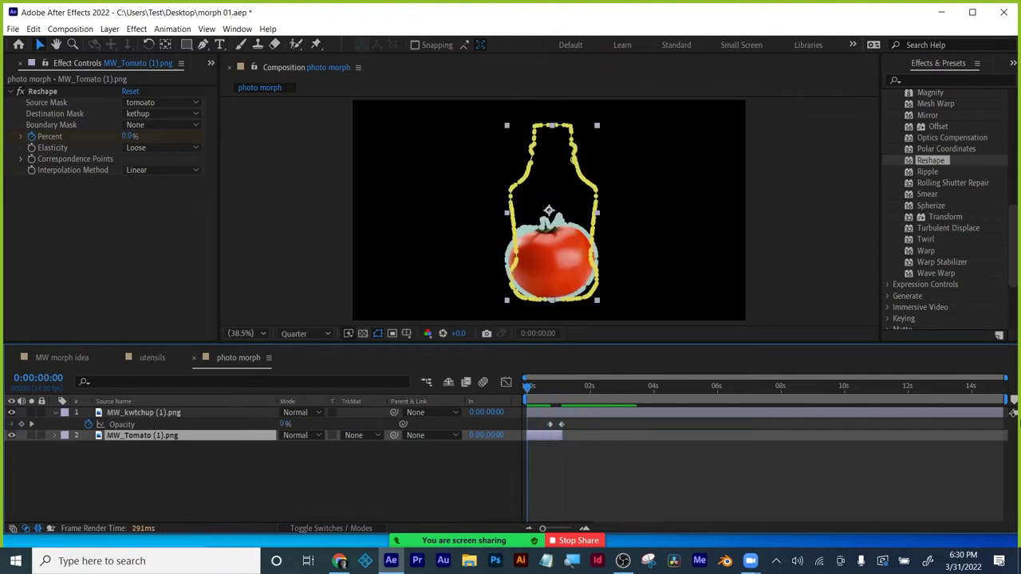
{"action": "left_click_drag", "start_coordinate": [1006, 399], "coordinate": [599, 399]}
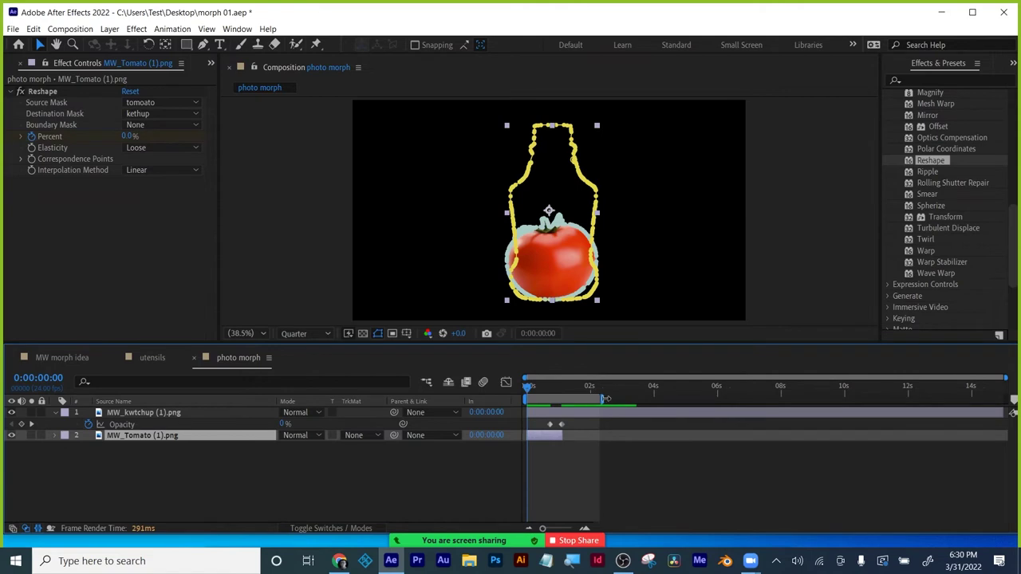
{"action": "left_click_drag", "start_coordinate": [621, 343], "coordinate": [660, 473]}
{"action": "key", "text": "space"}
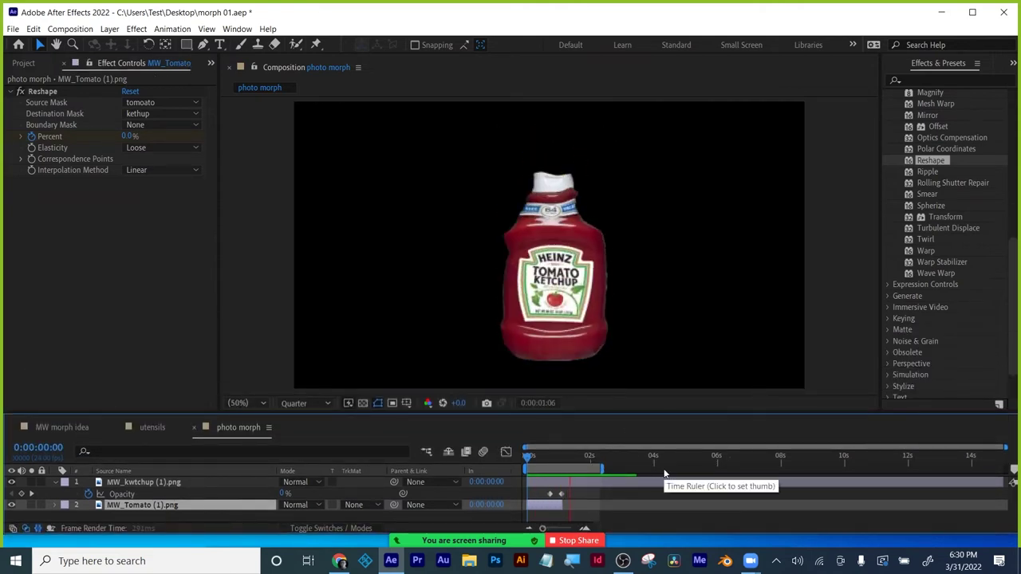
- Shift both MW_kwtchup Opacity keyframes so the fade straddles 0:00:01:05, and extend the MW_Tomato layer to just before 2 seconds
{"action": "mouse_move", "coordinate": [579, 459]}
{"action": "left_mouse_down"}
{"action": "mouse_move", "coordinate": [543, 457]}
{"action": "mouse_move", "coordinate": [566, 458]}
{"action": "left_mouse_up"}
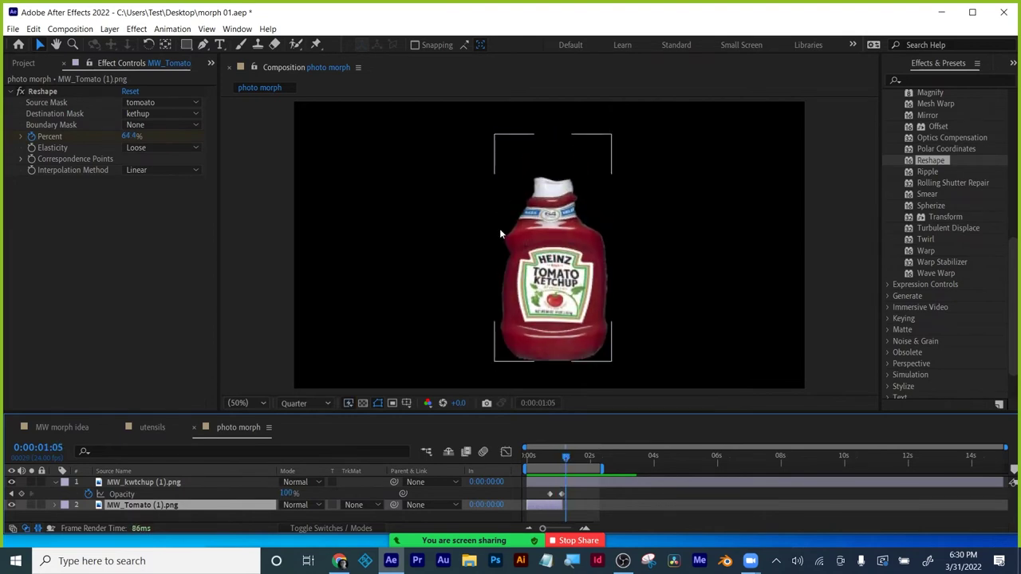
{"action": "left_click", "coordinate": [550, 493]}
{"action": "left_click_drag", "start_coordinate": [560, 494], "coordinate": [573, 493]}
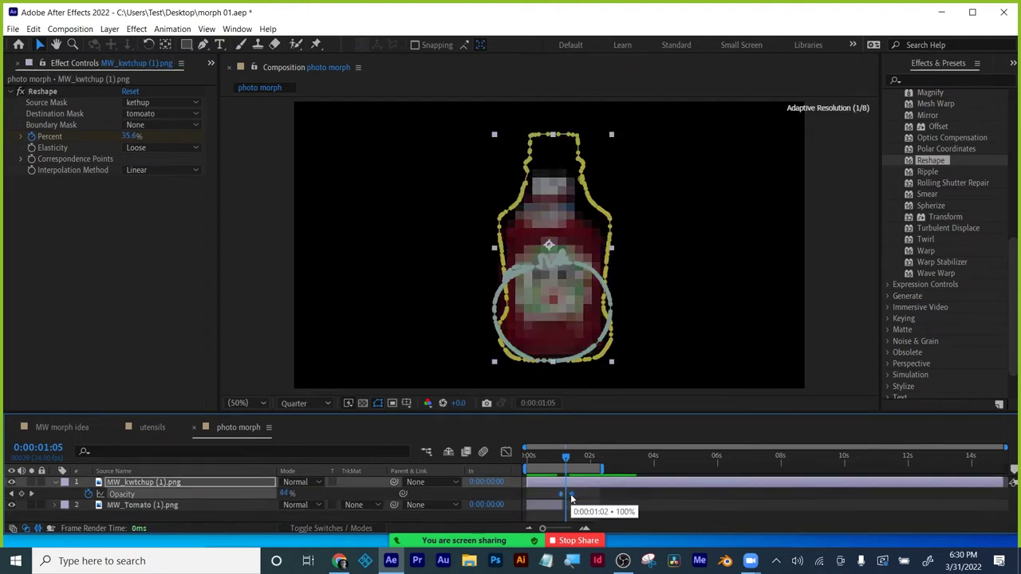
{"action": "left_click", "coordinate": [562, 503]}
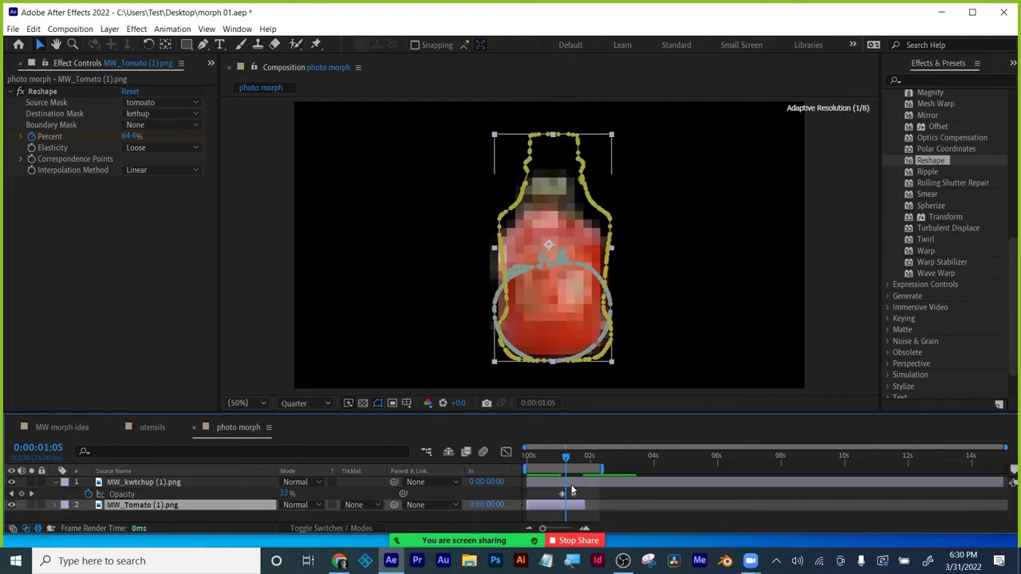
- Play back the retimed morph, trim the end of the MW_Tomato layer slightly and deselect the layer
{"action": "left_click_drag", "start_coordinate": [565, 460], "coordinate": [562, 458]}
{"action": "key", "text": "space"}
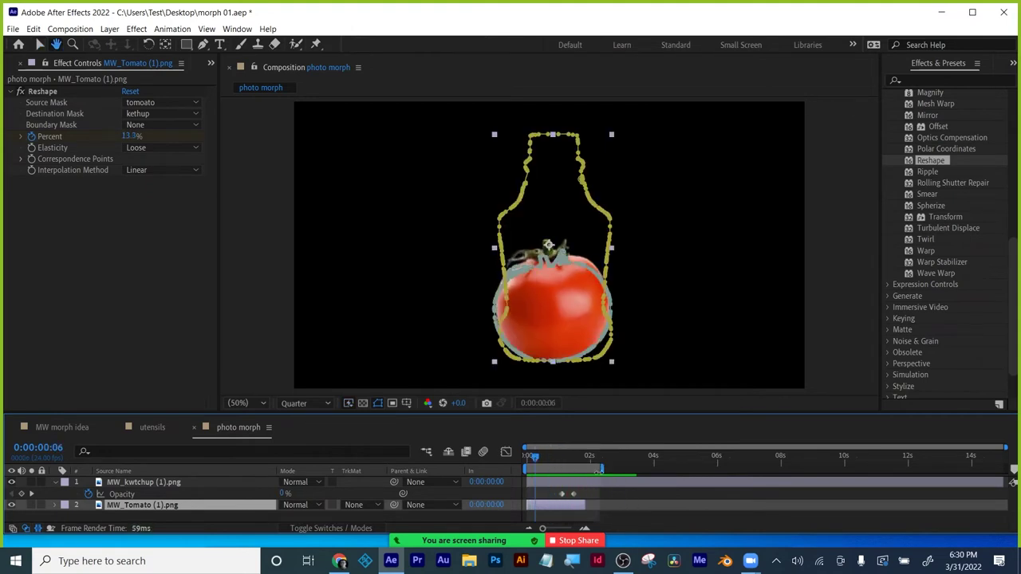
{"action": "key", "text": "space"}
{"action": "left_click", "coordinate": [638, 493]}
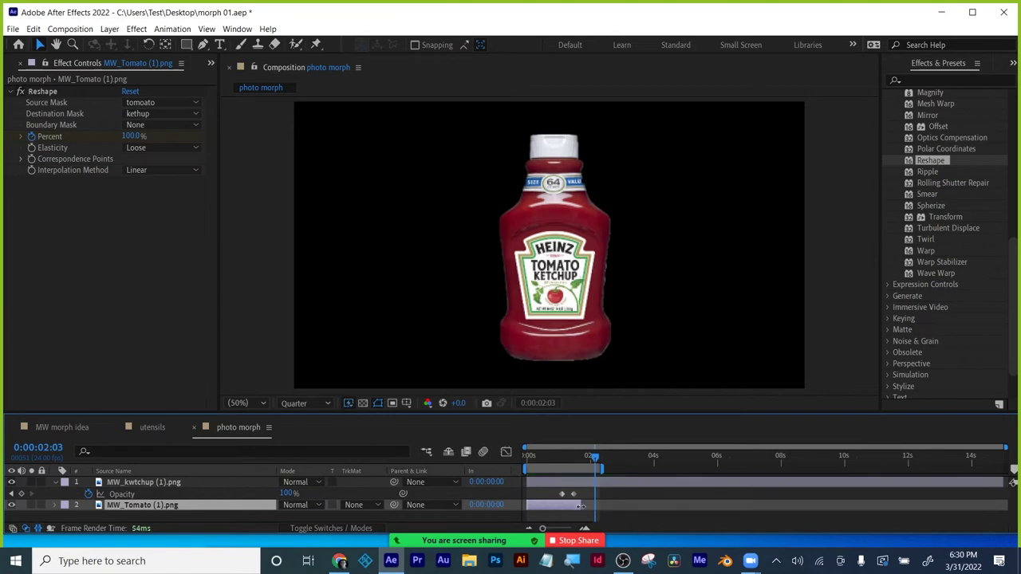
{"action": "left_click", "coordinate": [608, 517]}
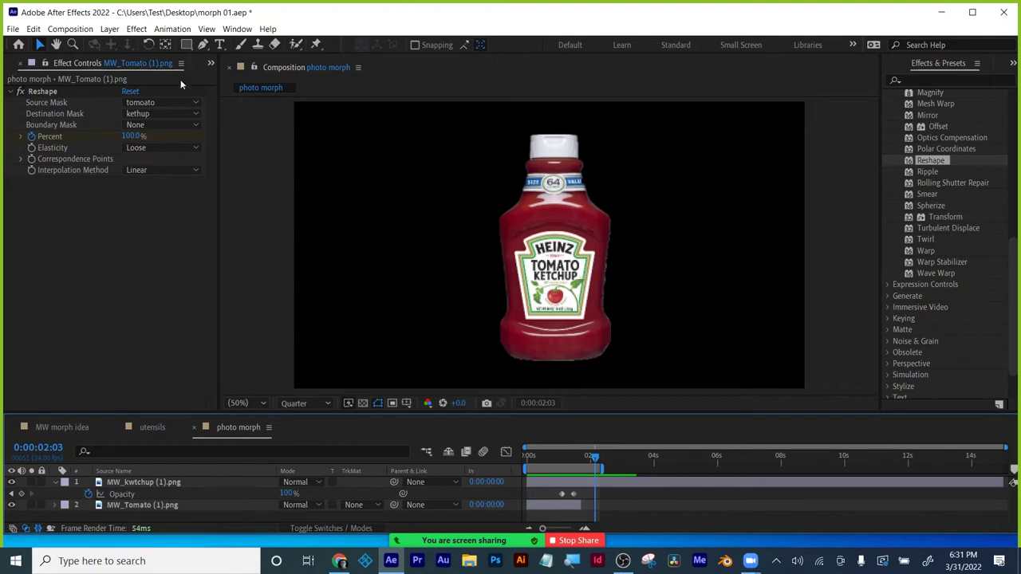
- Create a 1920 x 1080, 24 fps, 15-second composition named Letter Morph
{"action": "left_click", "coordinate": [210, 64]}
{"action": "left_click", "coordinate": [242, 79]}
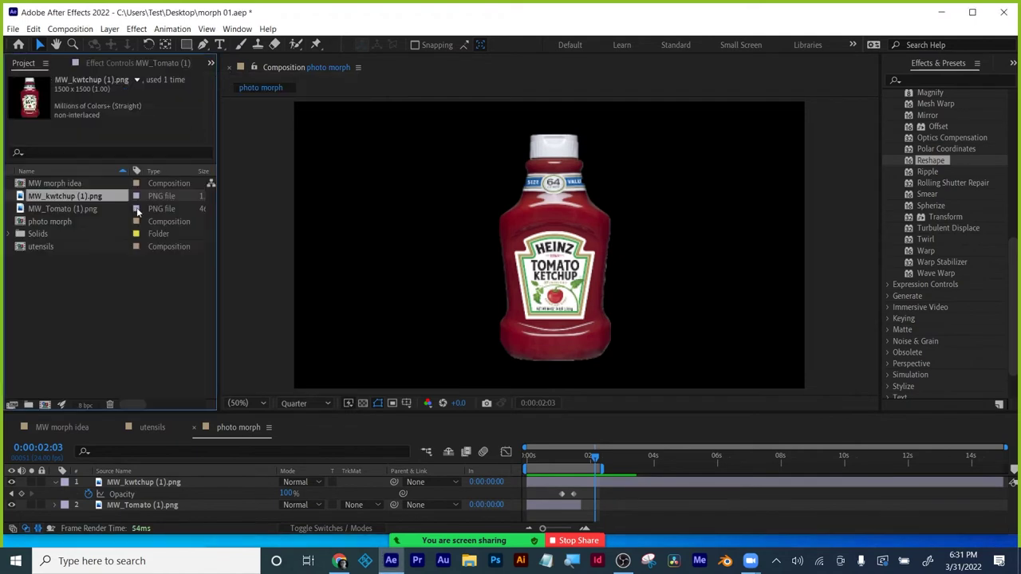
{"action": "left_click", "coordinate": [70, 319]}
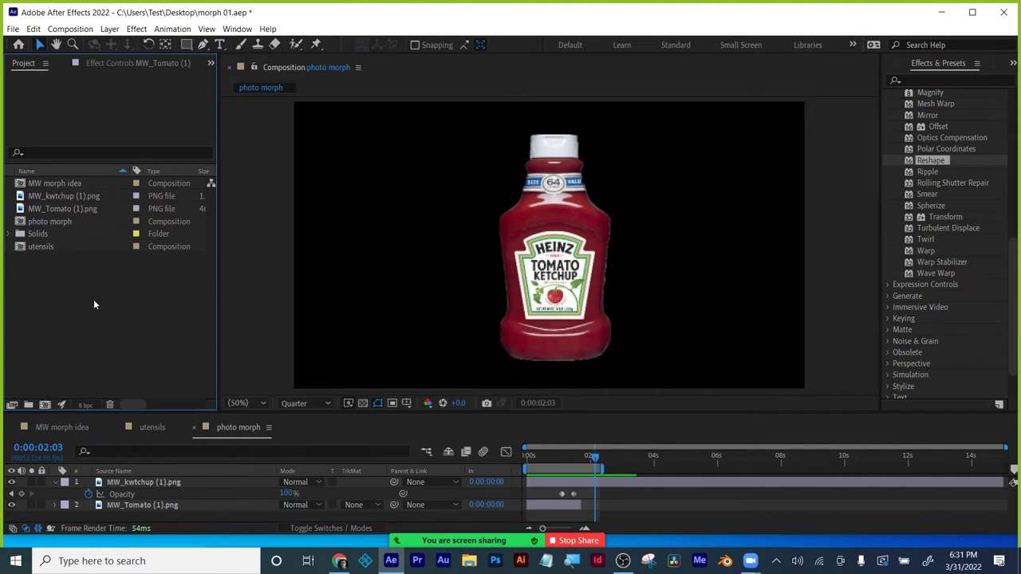
{"action": "left_click", "coordinate": [44, 405]}
{"action": "type", "text": "Le"}
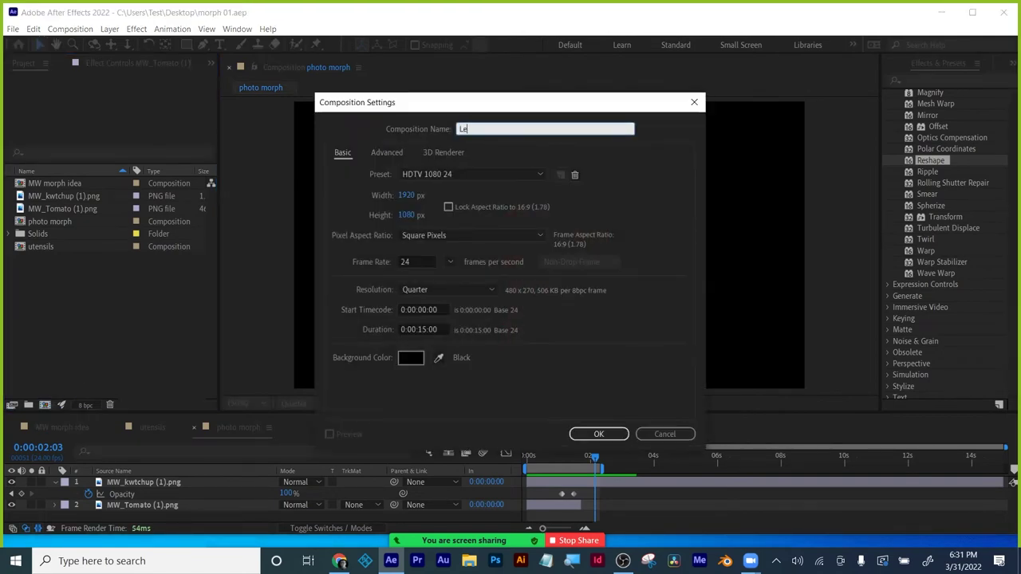
{"action": "type", "text": "tter Morph"}
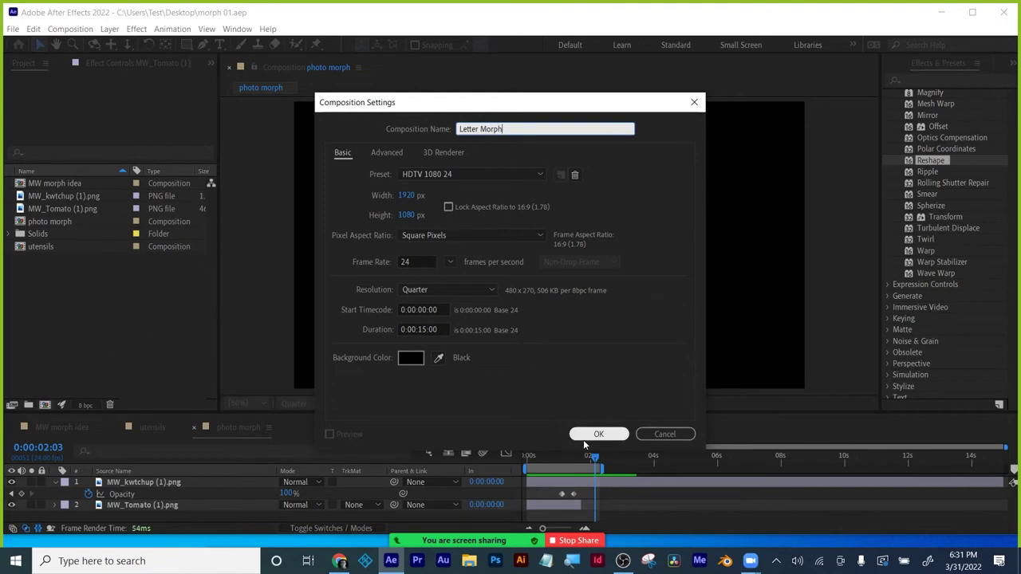
{"action": "left_click", "coordinate": [594, 435]}
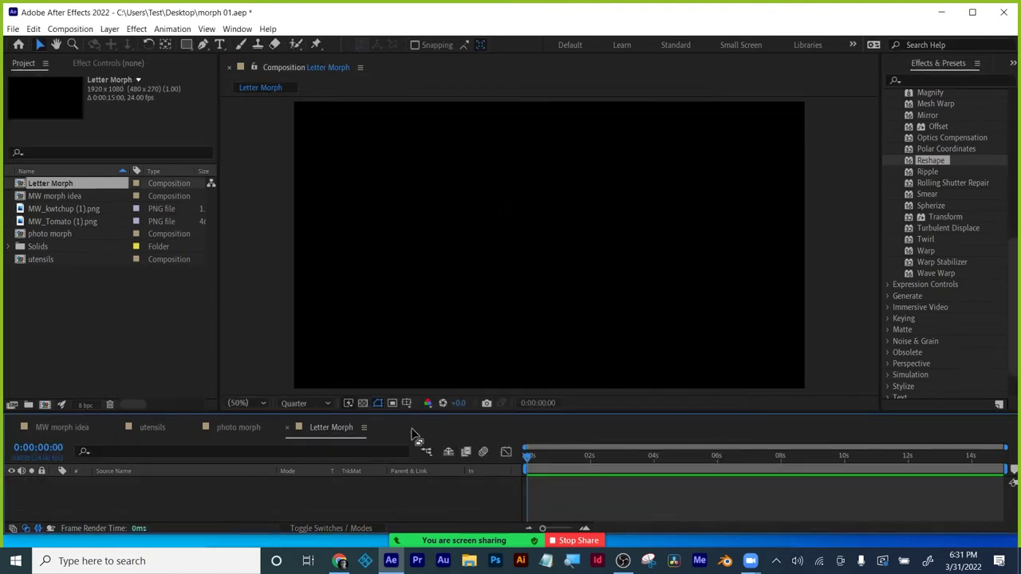
- Add an Arial text layer reading "A" at 728 px and position it near the centre of the frame
{"action": "mouse_move", "coordinate": [502, 414]}
{"action": "left_mouse_down"}
{"action": "mouse_move", "coordinate": [502, 425]}
{"action": "mouse_move", "coordinate": [502, 413]}
{"action": "left_mouse_up"}
{"action": "key", "text": "ctrl+t"}
{"action": "left_click", "coordinate": [490, 262]}
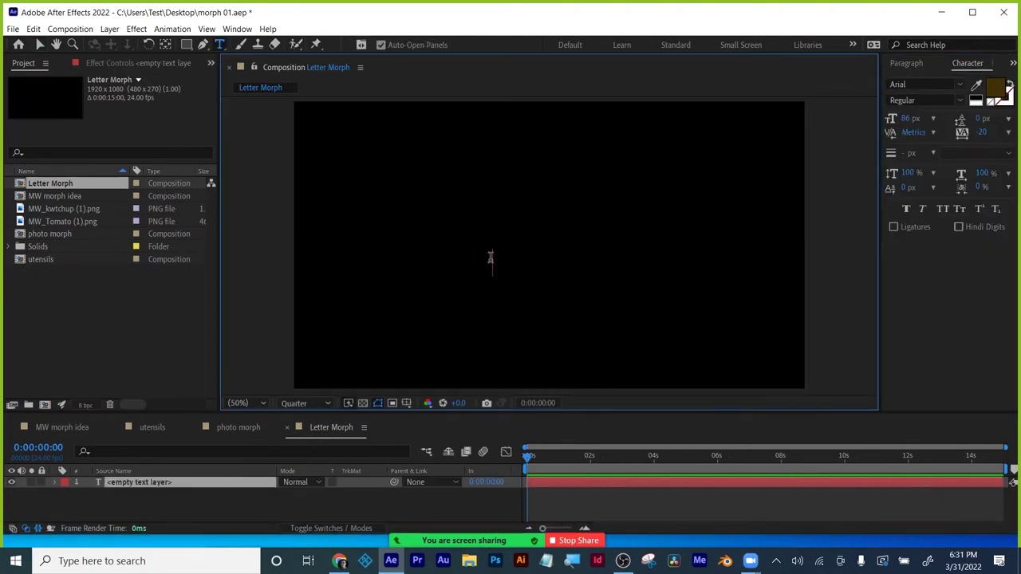
{"action": "type", "text": "A"}
{"action": "key", "text": "ctrl+a"}
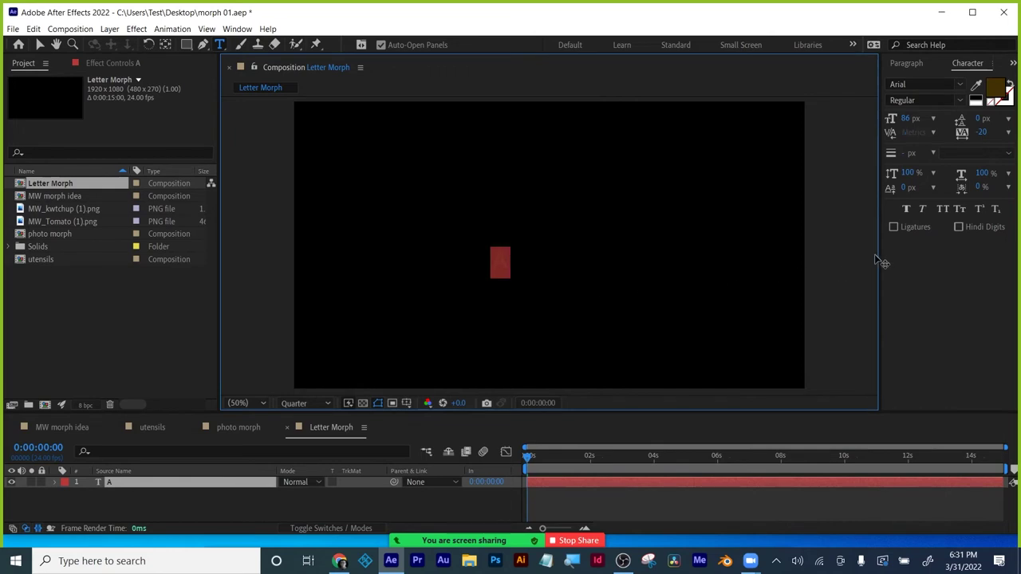
{"action": "left_click_drag", "start_coordinate": [909, 118], "coordinate": [1015, 106]}
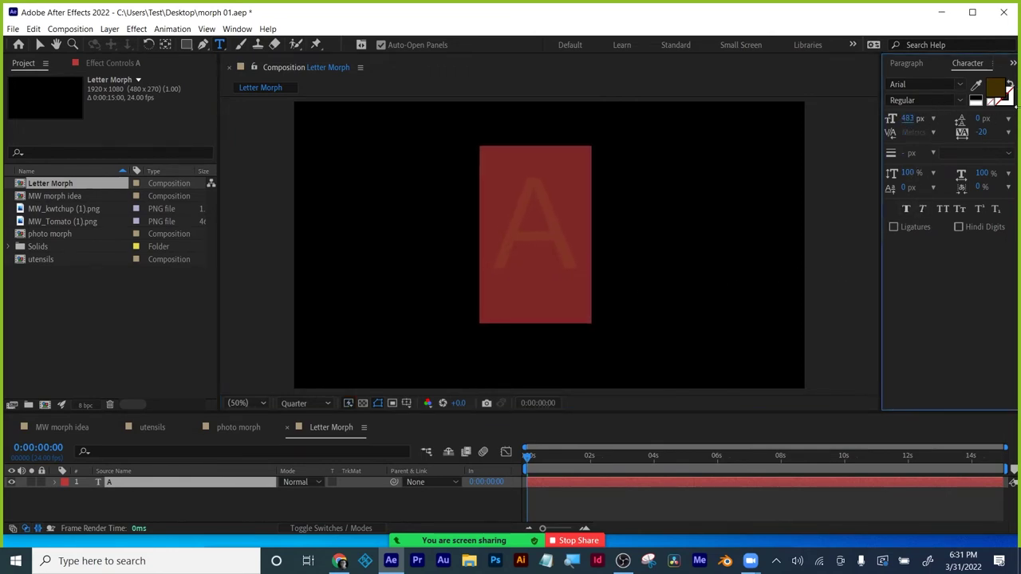
{"action": "left_click_drag", "start_coordinate": [907, 120], "coordinate": [927, 117]}
{"action": "key", "text": "Escape"}
{"action": "key", "text": "v"}
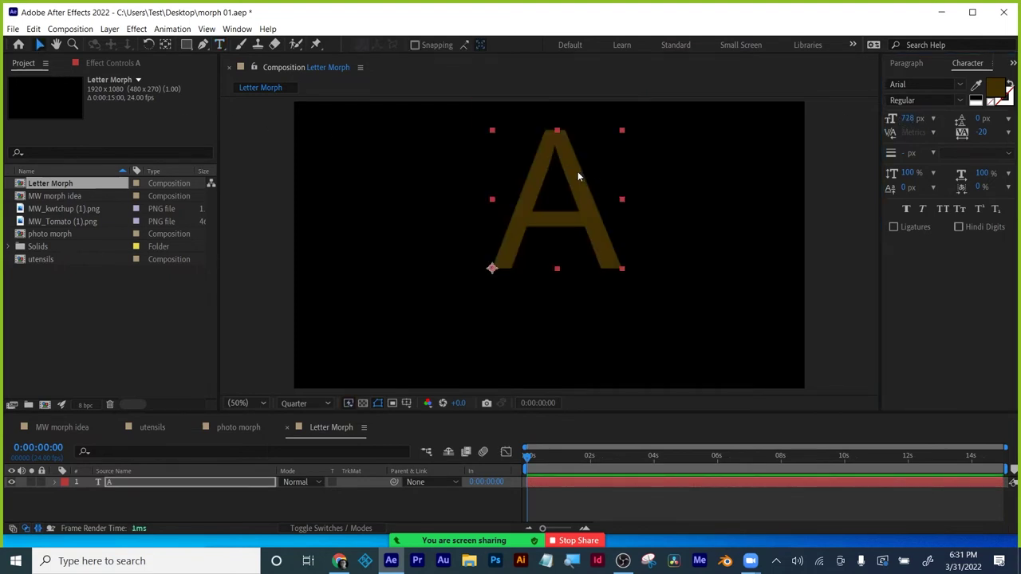
{"action": "left_click_drag", "start_coordinate": [579, 176], "coordinate": [575, 232]}
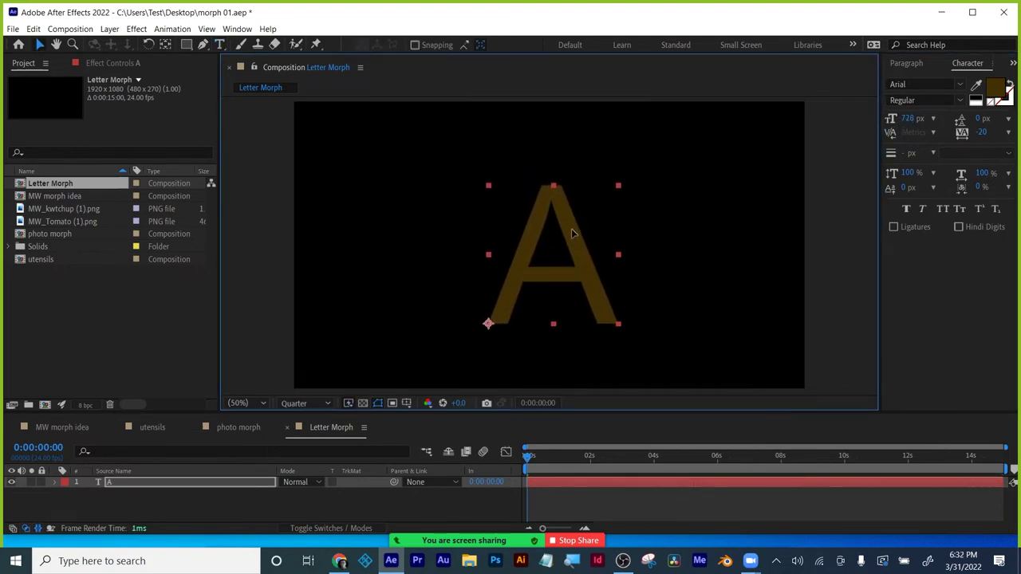
- Set the letter A's fill colour to the bright blue 12C4F2
{"action": "left_click", "coordinate": [975, 100]}
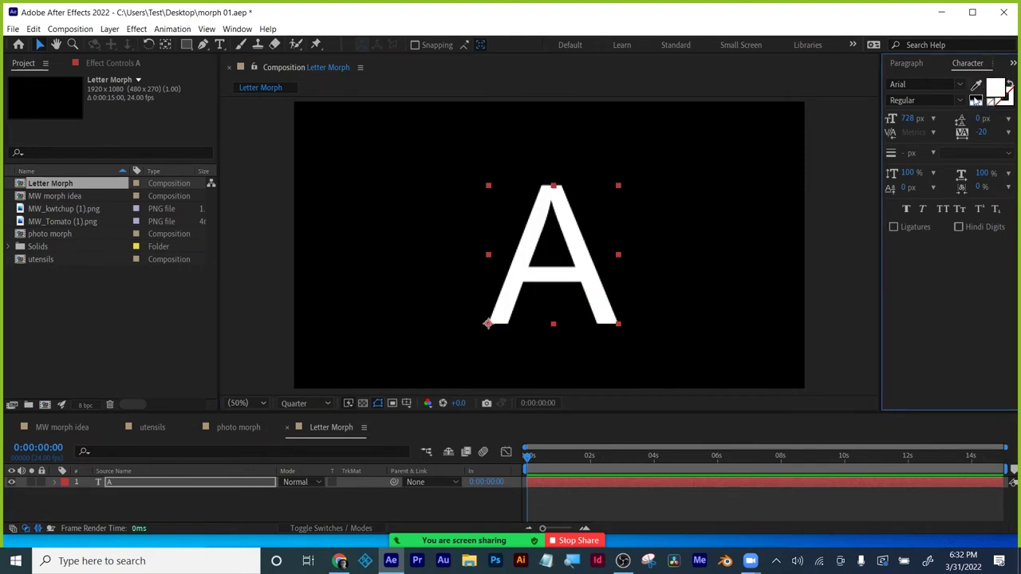
{"action": "left_click", "coordinate": [996, 89]}
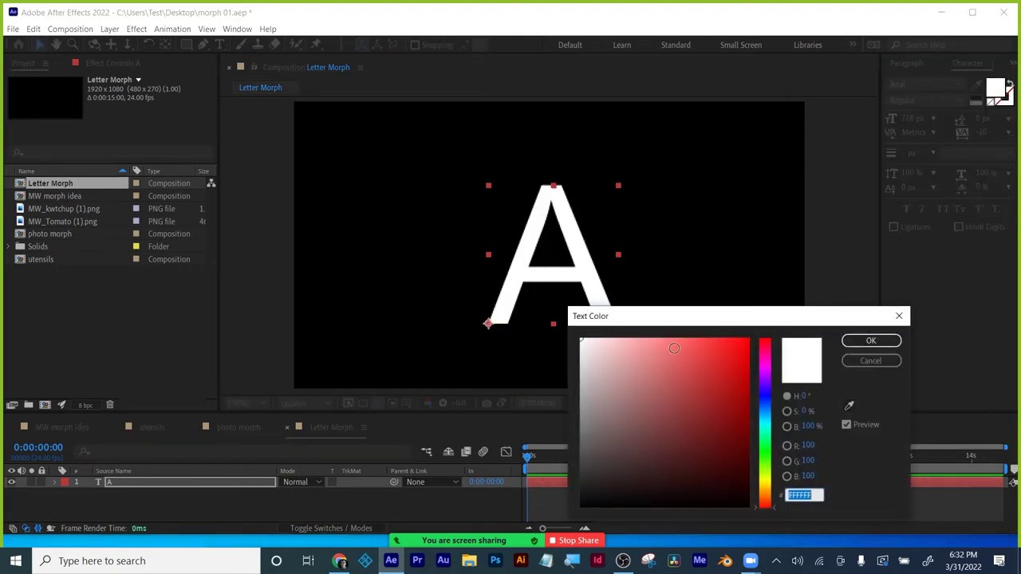
{"action": "left_click", "coordinate": [763, 416]}
{"action": "left_click", "coordinate": [736, 346]}
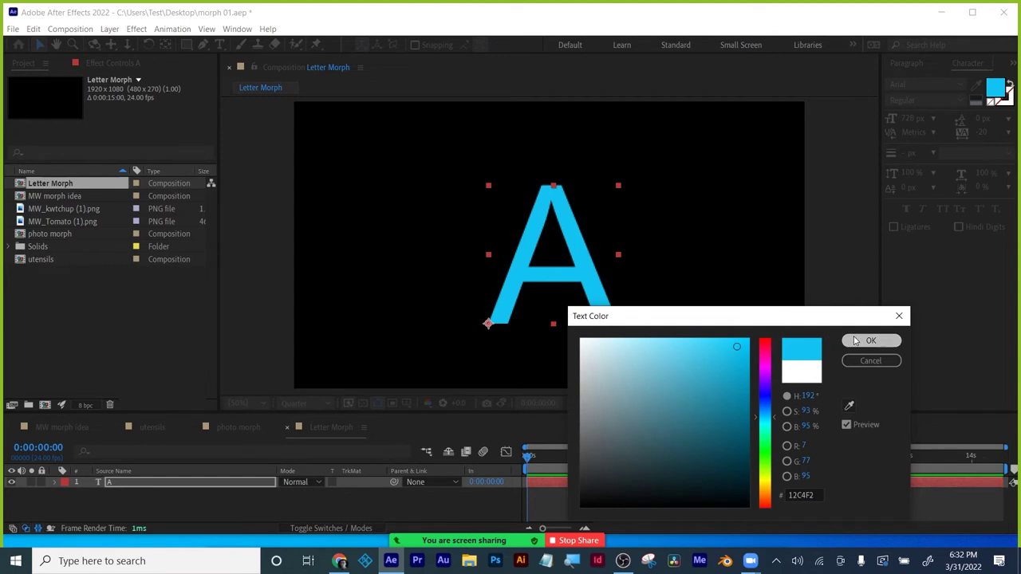
{"action": "left_click", "coordinate": [855, 340]}
- Duplicate the A text layer and change the copy's text to "B"
{"action": "left_click", "coordinate": [111, 484]}
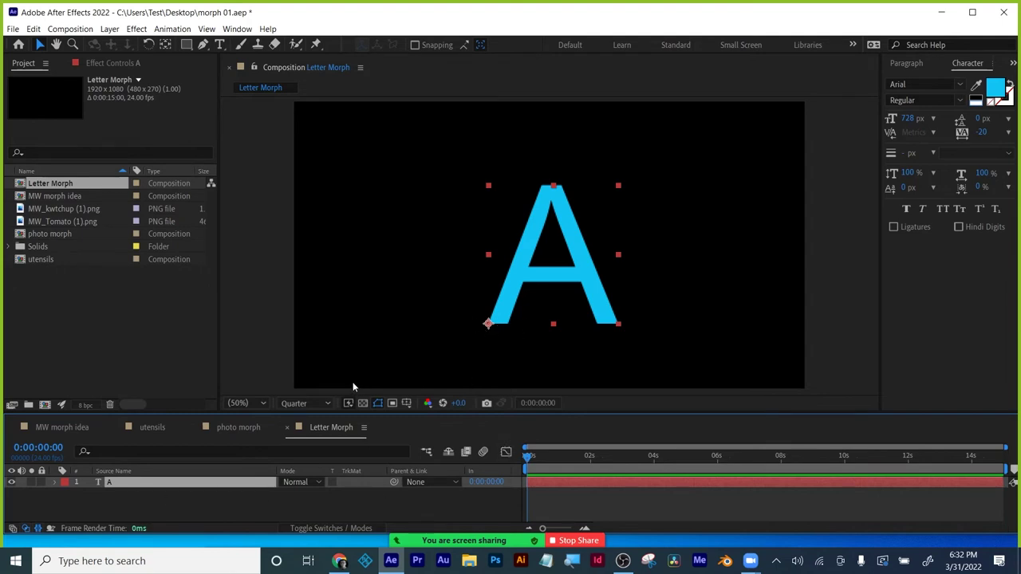
{"action": "key", "text": "ctrl+d"}
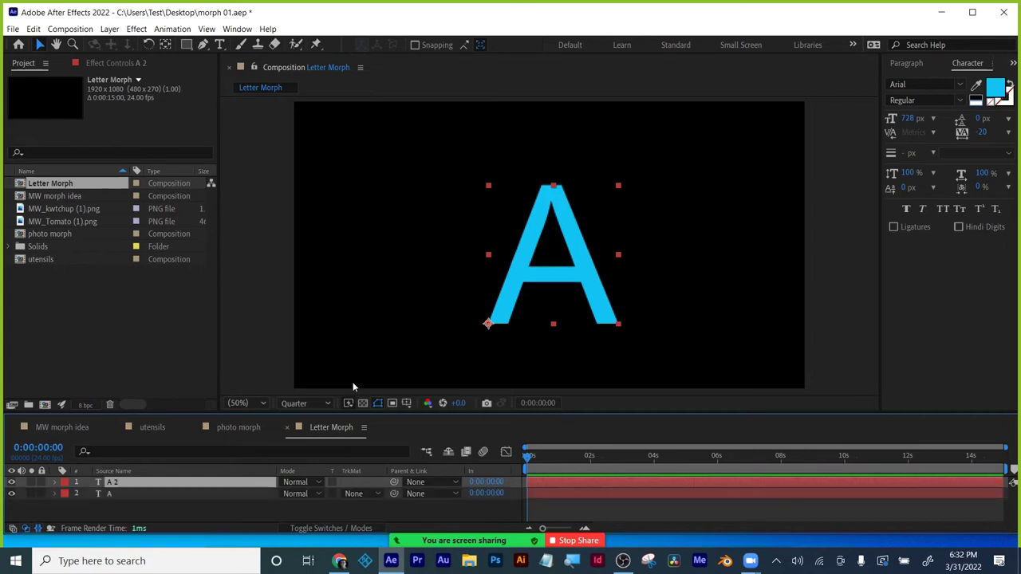
{"action": "left_click", "coordinate": [116, 484]}
{"action": "key", "text": "ctrl+t"}
{"action": "type", "text": "B"}
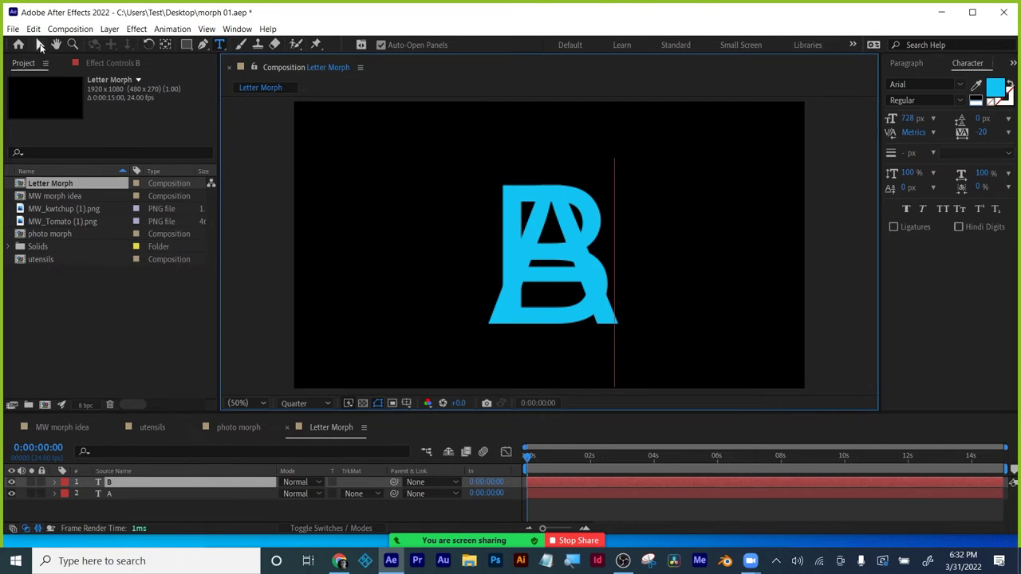
{"action": "left_click", "coordinate": [40, 44]}
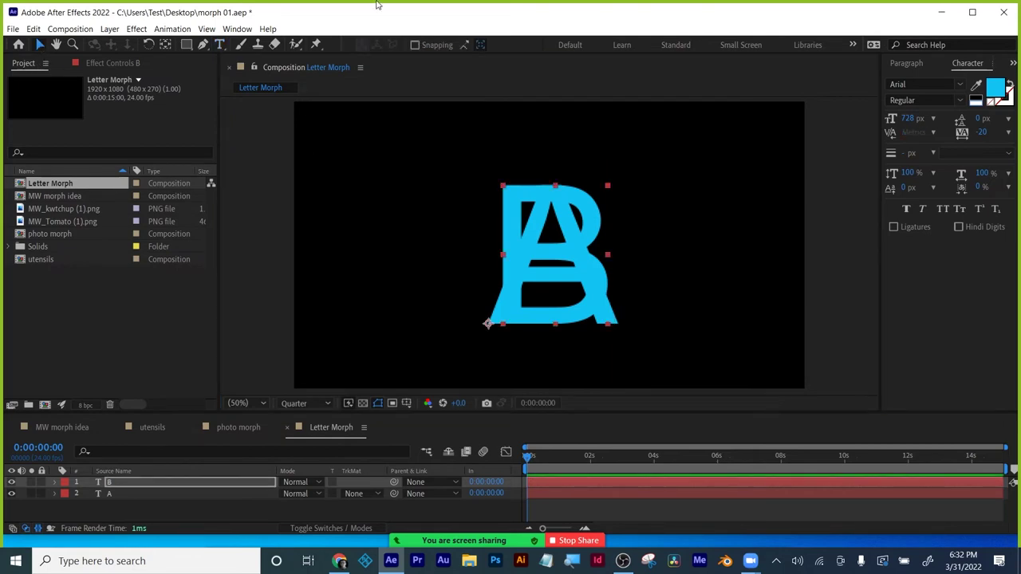
- Nudge the B horizontally until its left edge lines up with the lower-left foot of the A
{"action": "key", "text": "shift+Left"}
{"action": "key", "text": "shift+Left"}
{"action": "key", "text": "shift+Left"}
{"action": "key", "text": "shift+Left"}
{"action": "key", "text": "shift+Left"}
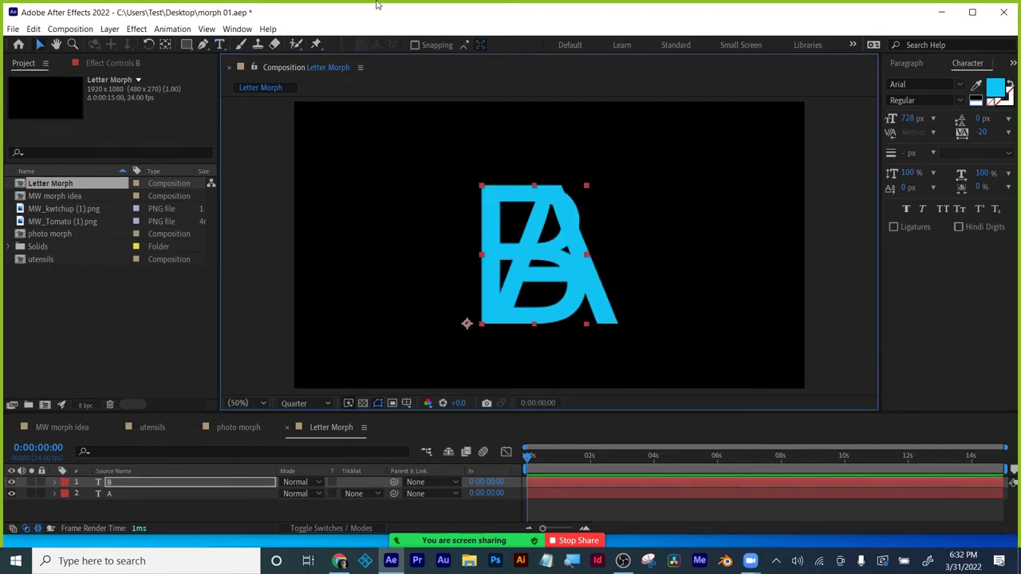
{"action": "key", "text": "shift+Right"}
{"action": "key", "text": "shift+Right"}
{"action": "key", "text": "shift+Right"}
{"action": "key", "text": "shift+Right"}
{"action": "key", "text": "shift+Right"}
{"action": "key", "text": "shift+Left"}
{"action": "key", "text": "shift+Left"}
{"action": "key", "text": "shift+Left"}
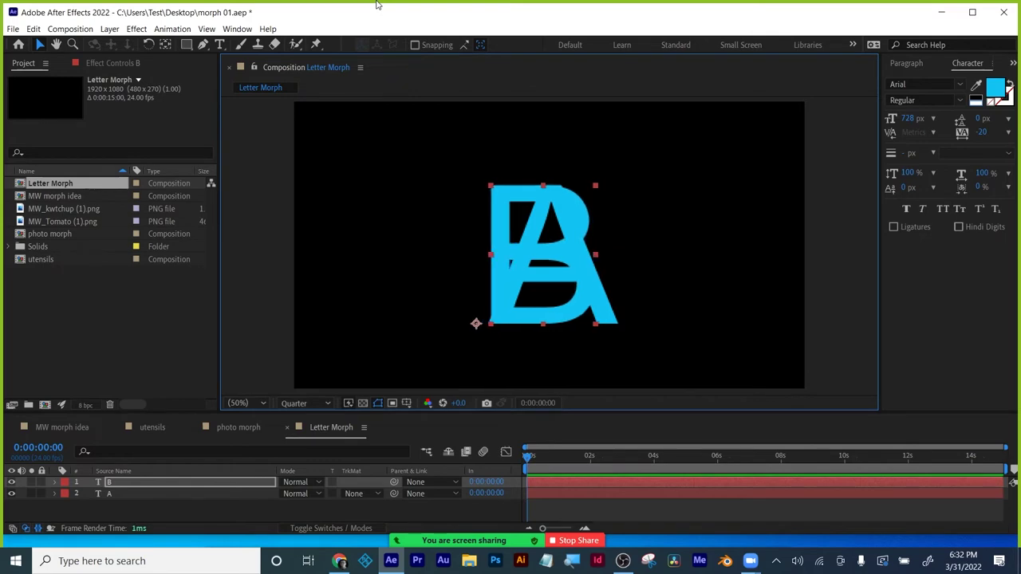
- Blend the B layer with Hard Mix and set the preview resolution to Full to check its alignment with the A up close
{"action": "left_click", "coordinate": [308, 481]}
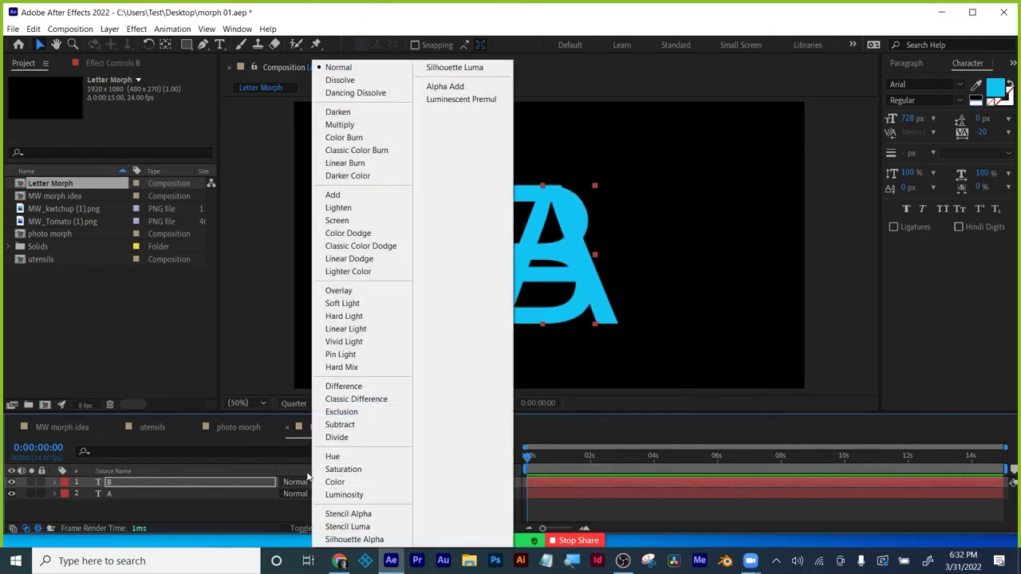
{"action": "left_click", "coordinate": [341, 367]}
{"action": "key", "text": "period"}
{"action": "key", "text": "period"}
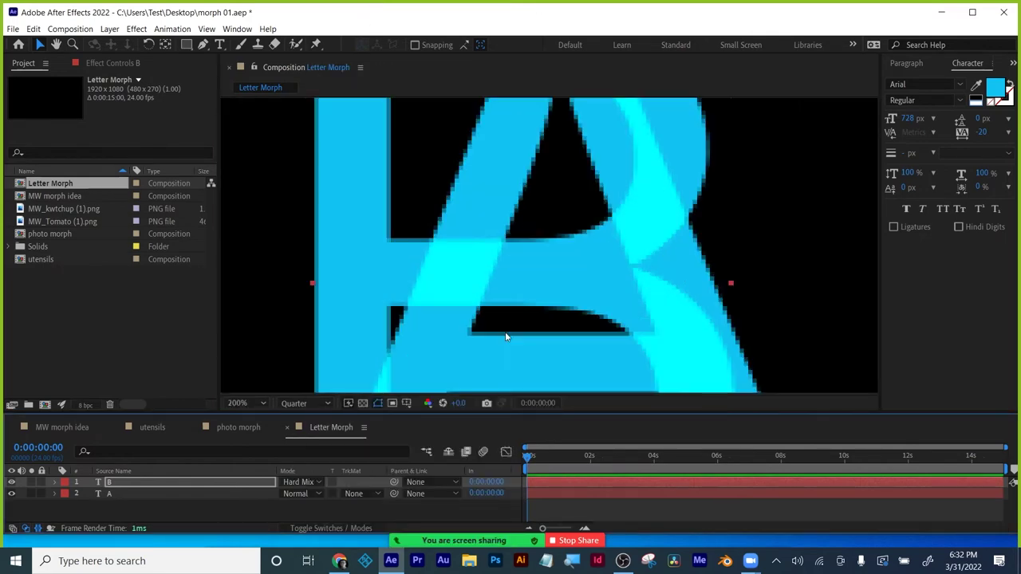
{"action": "left_click_drag", "start_coordinate": [507, 319], "coordinate": [528, 232]}
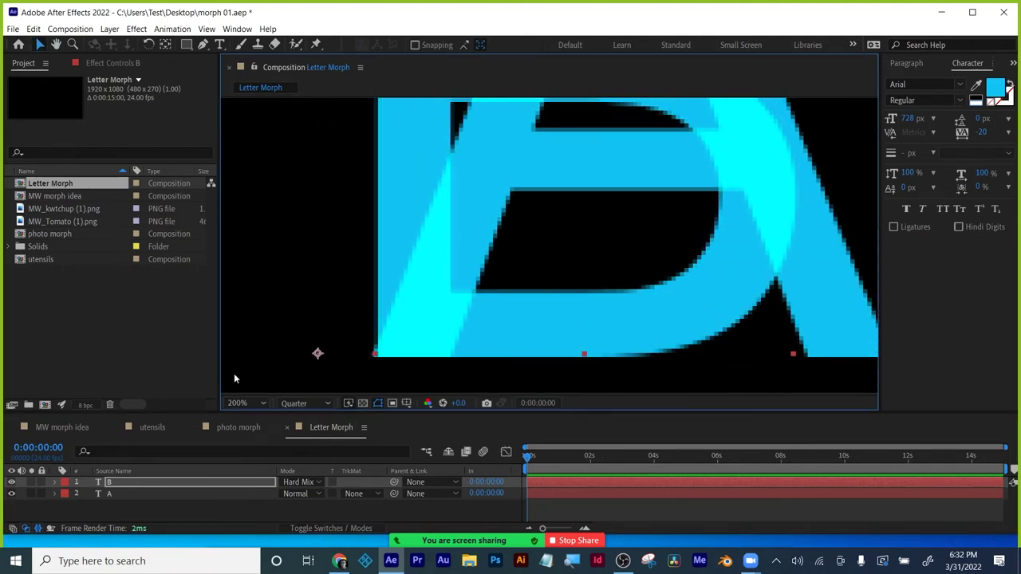
{"action": "left_click", "coordinate": [295, 402]}
{"action": "left_click", "coordinate": [298, 431]}
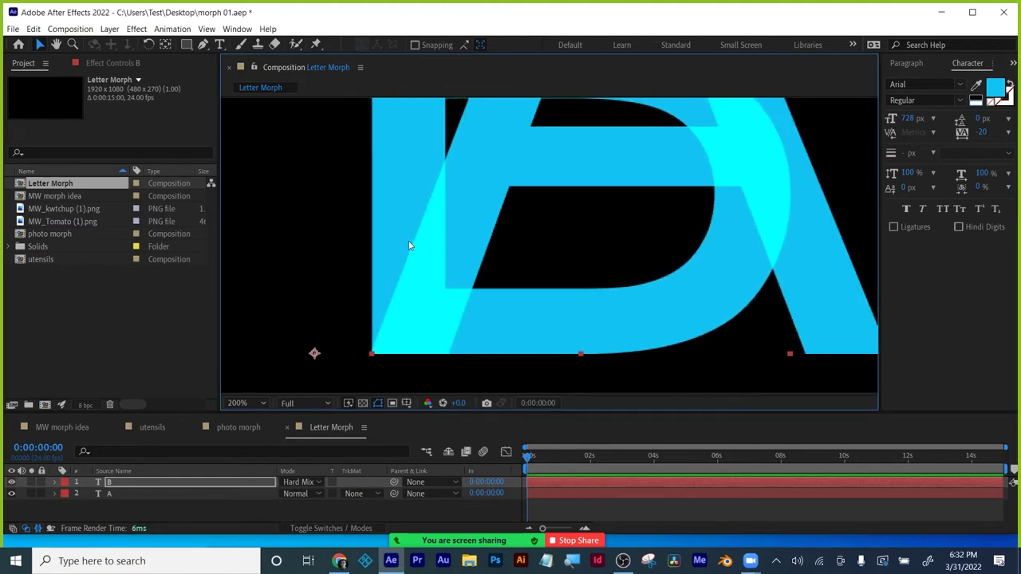
- Return the B layer's blending mode to Normal and the composition view to 50%
{"action": "left_click", "coordinate": [299, 483]}
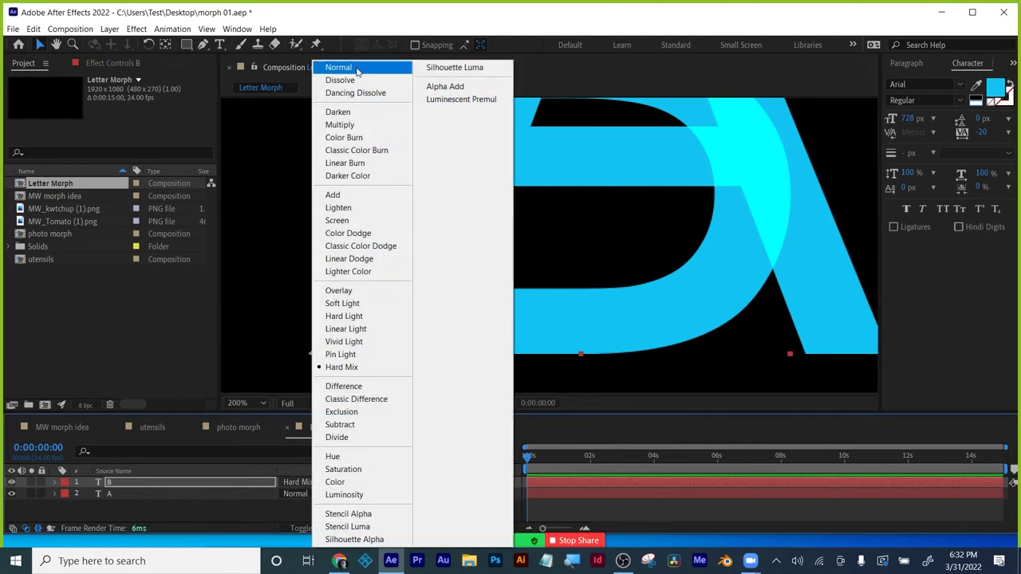
{"action": "left_click", "coordinate": [356, 70]}
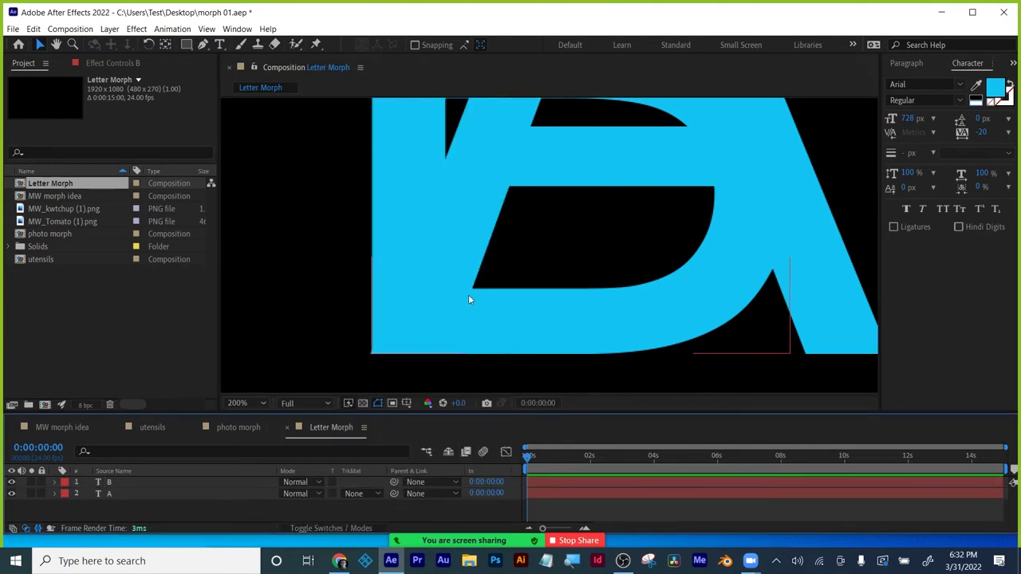
{"action": "left_click", "coordinate": [239, 402]}
{"action": "left_click", "coordinate": [232, 170]}
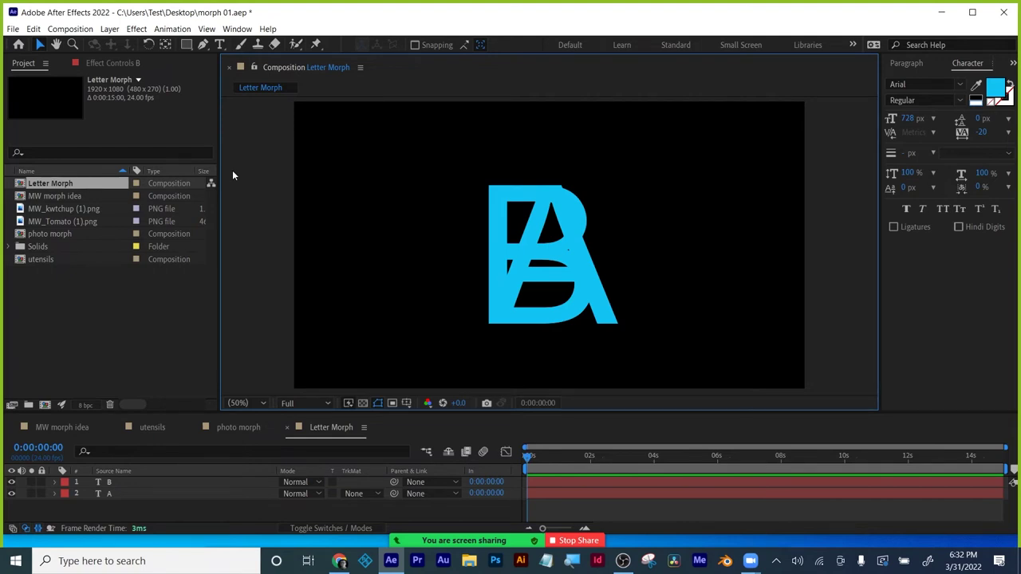
- Hide the B layer and create a shape outline layer from the A text
{"action": "left_click", "coordinate": [110, 493]}
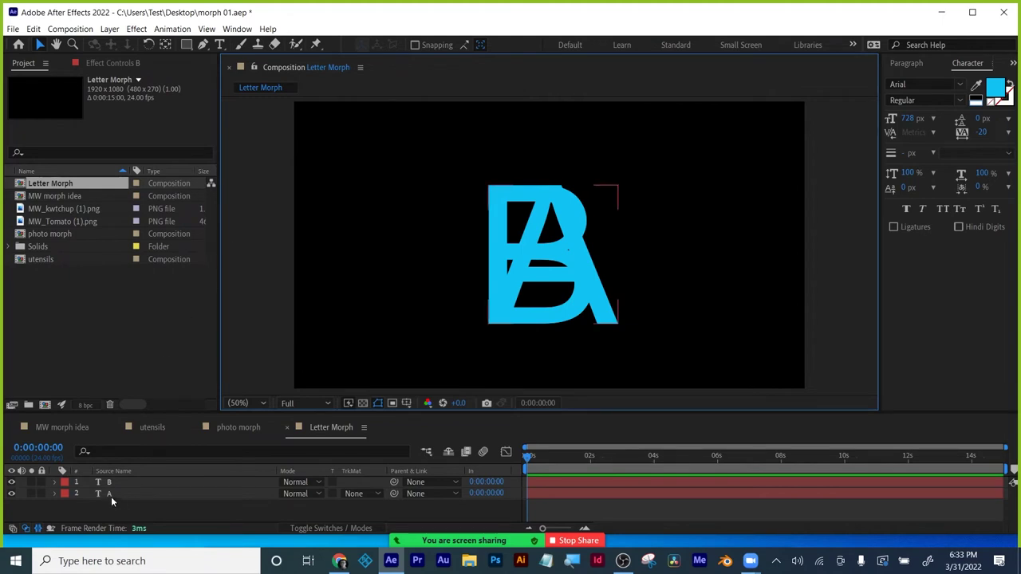
{"action": "left_click", "coordinate": [11, 482]}
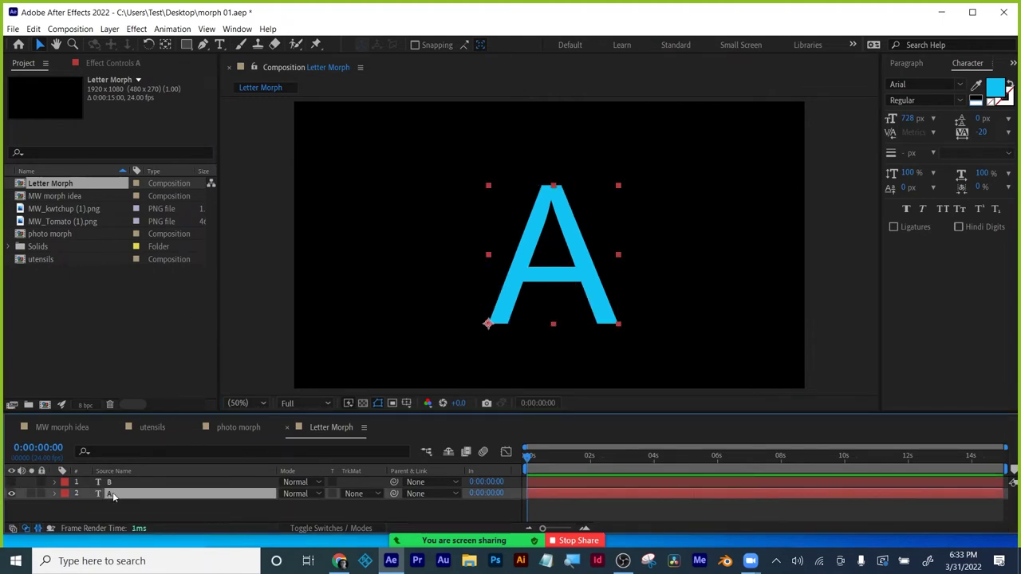
{"action": "right_click", "coordinate": [113, 492]}
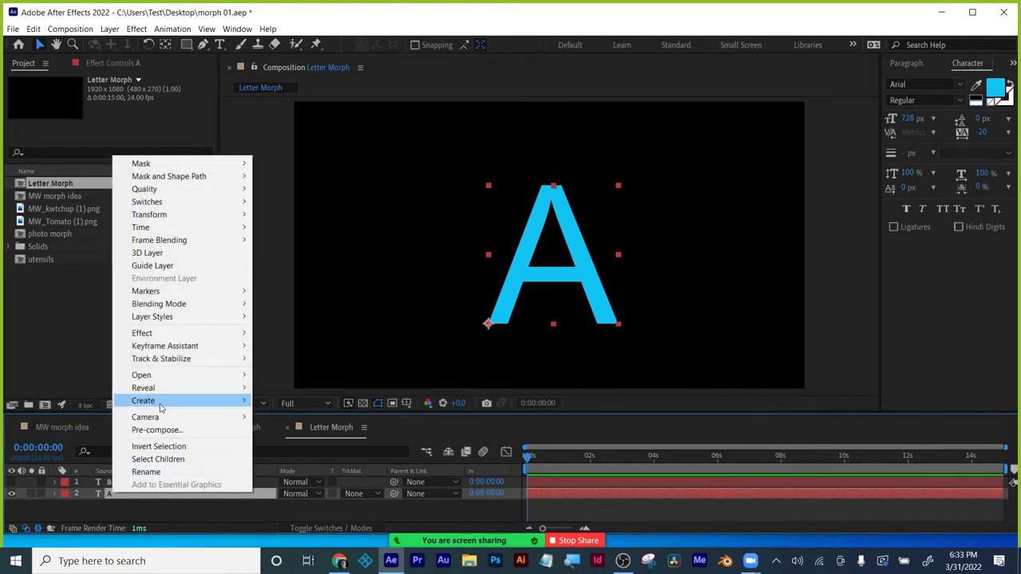
{"action": "mouse_move", "coordinate": [159, 408]}
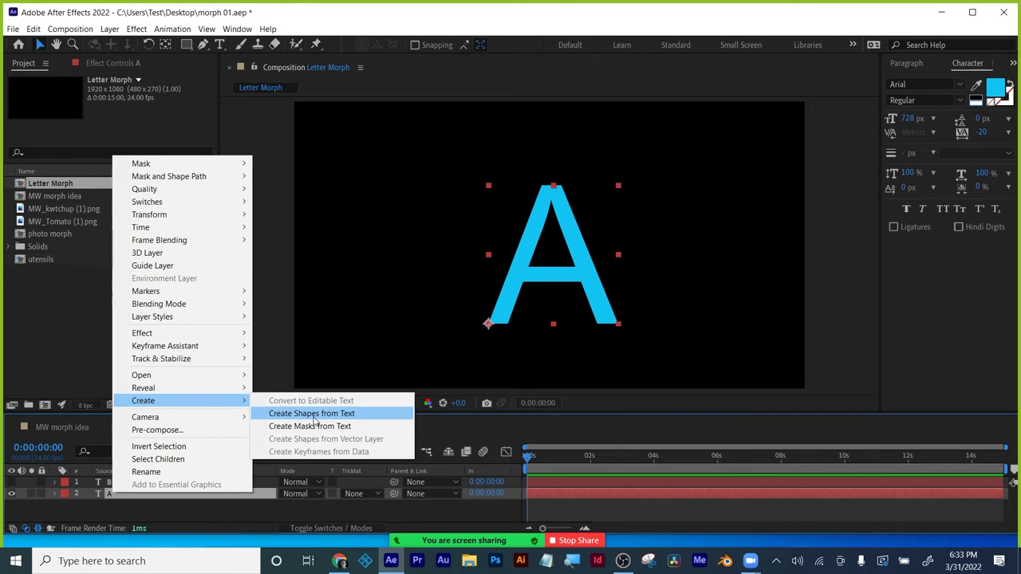
{"action": "left_click", "coordinate": [313, 418]}
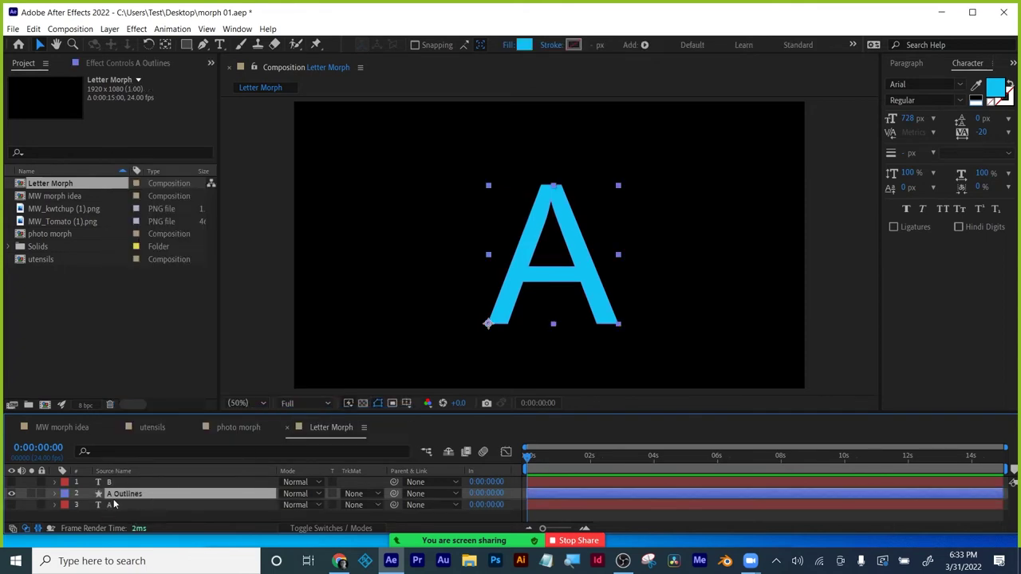
- Turn on hiding of shy layers with the layer switches shown, and delete the original A text layer
{"action": "left_click", "coordinate": [107, 504]}
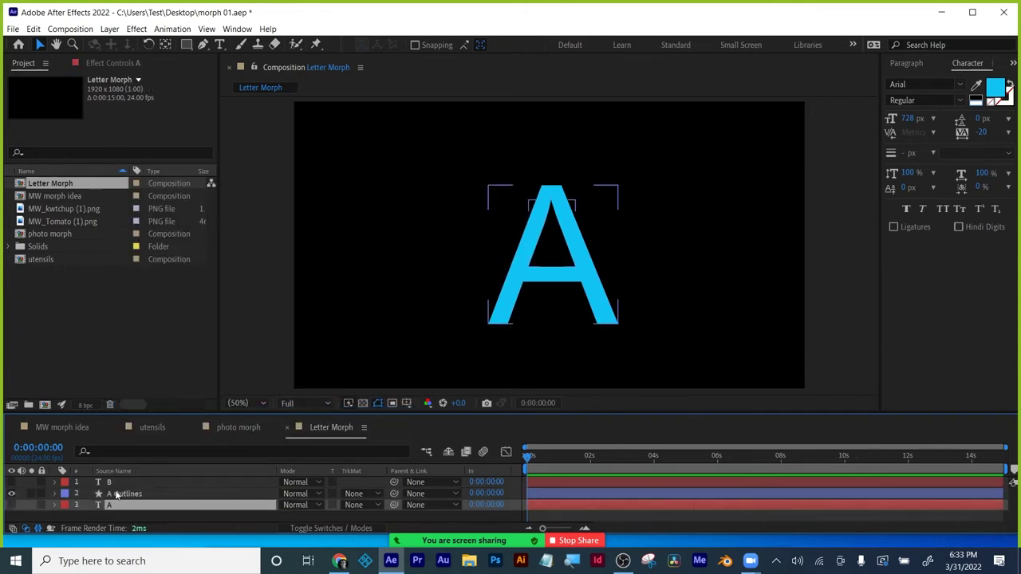
{"action": "left_click", "coordinate": [447, 452]}
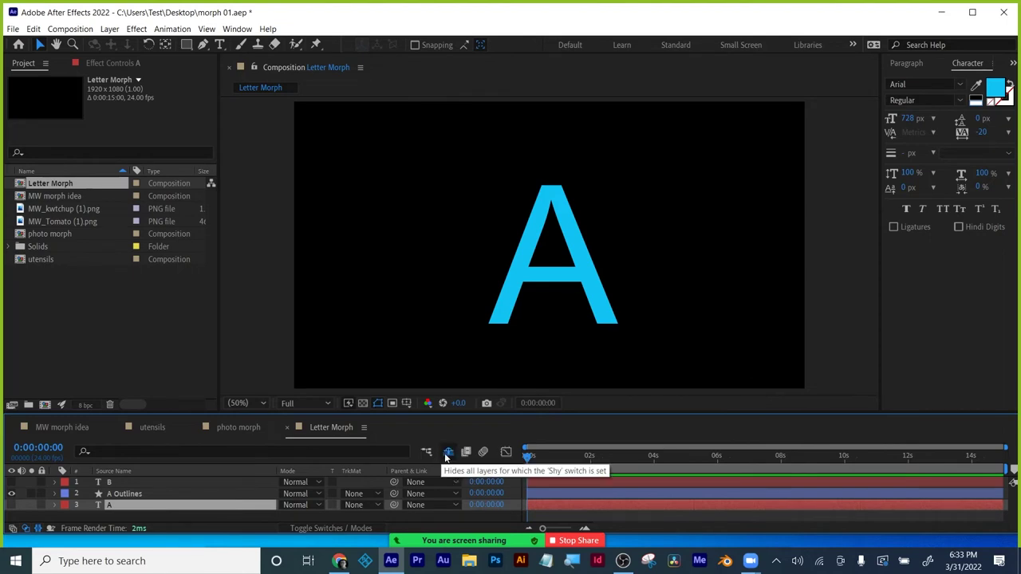
{"action": "left_click", "coordinate": [336, 529]}
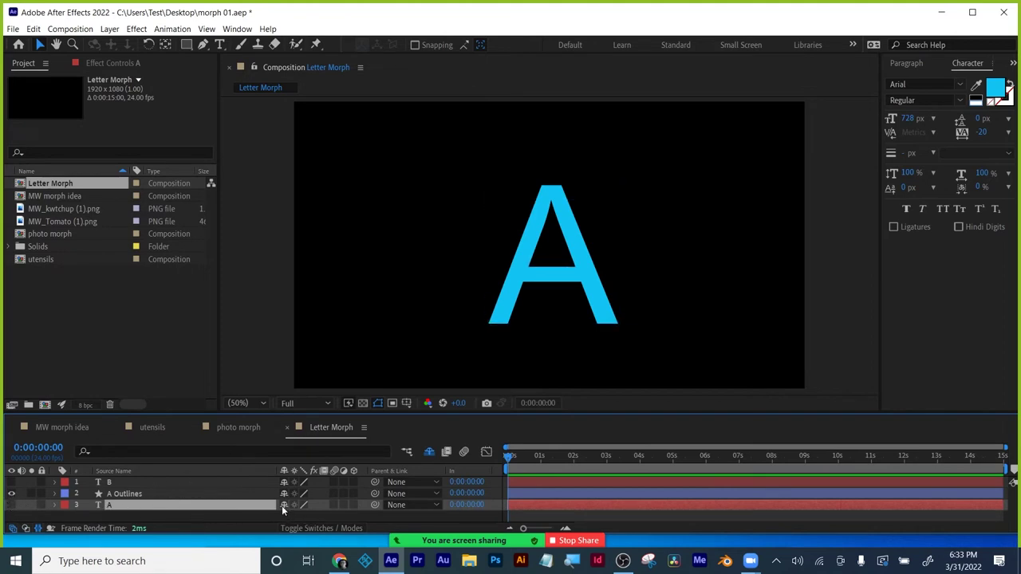
{"action": "key", "text": "Delete"}
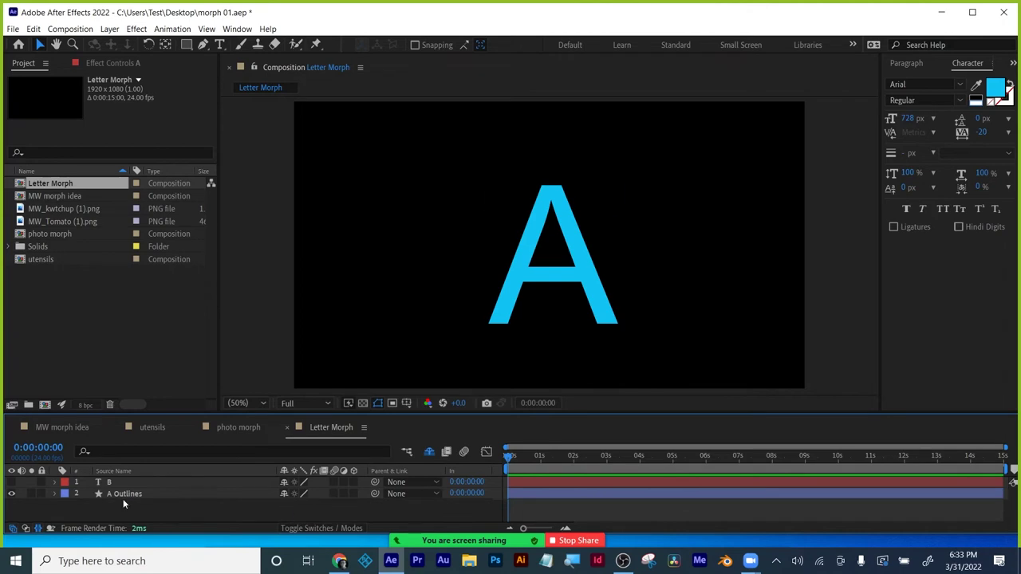
- Toggle the hiding of shy layers to check that the A text layer is still in the composition
{"action": "left_click", "coordinate": [429, 453]}
{"action": "left_click", "coordinate": [429, 453]}
{"action": "left_click", "coordinate": [429, 452]}
{"action": "left_click", "coordinate": [430, 452]}
{"action": "left_click", "coordinate": [429, 453]}
{"action": "left_click", "coordinate": [429, 453]}
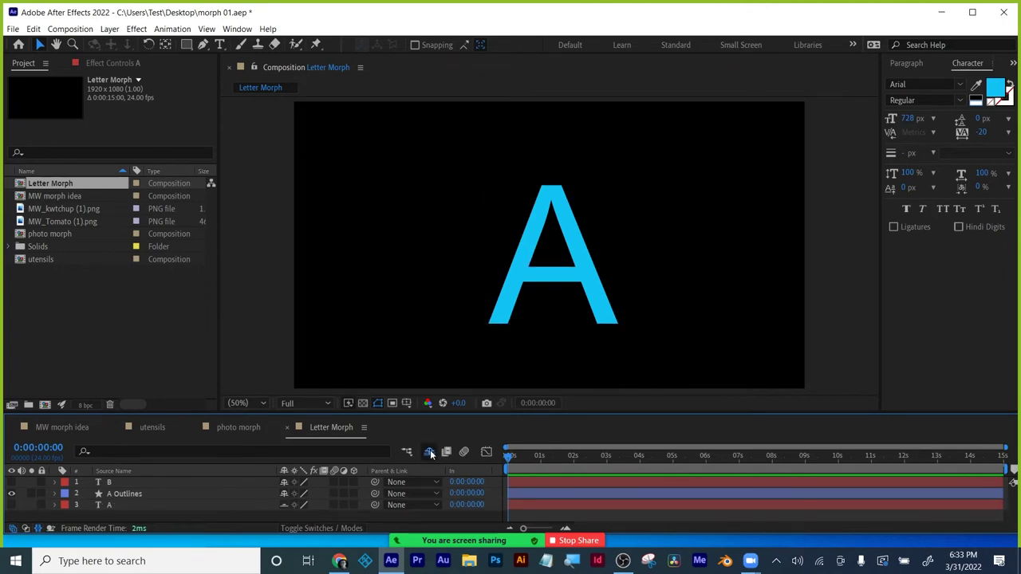
- Show the B text layer, create a shape outline layer from it, and mark the B text layer as shy
{"action": "left_click", "coordinate": [112, 483]}
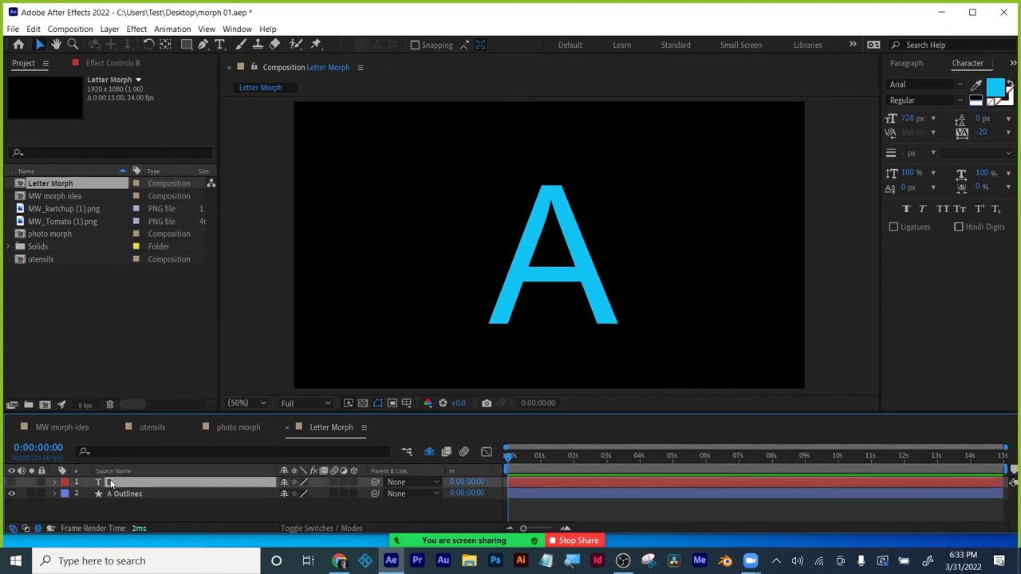
{"action": "left_click", "coordinate": [11, 483]}
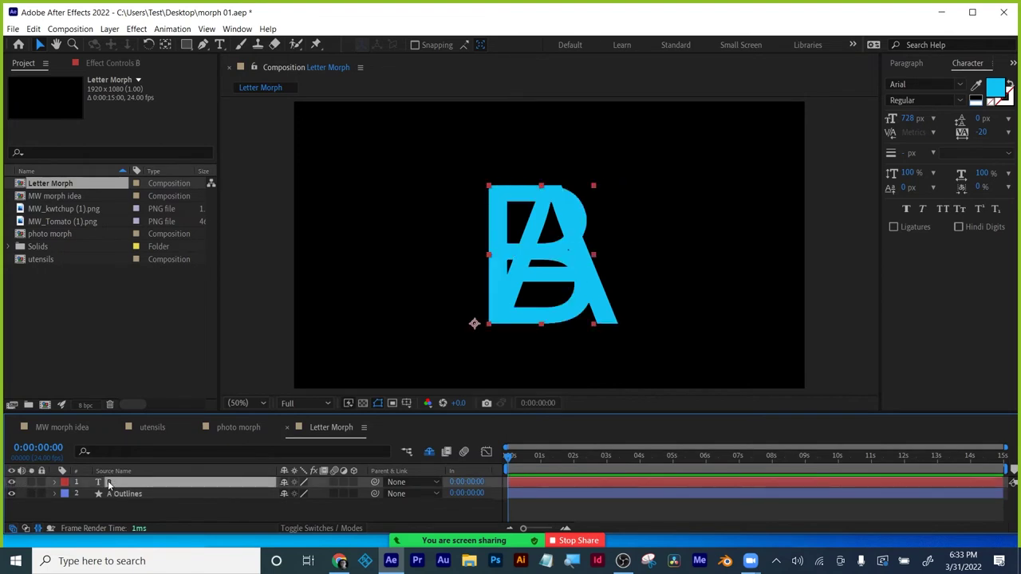
{"action": "right_click", "coordinate": [109, 483]}
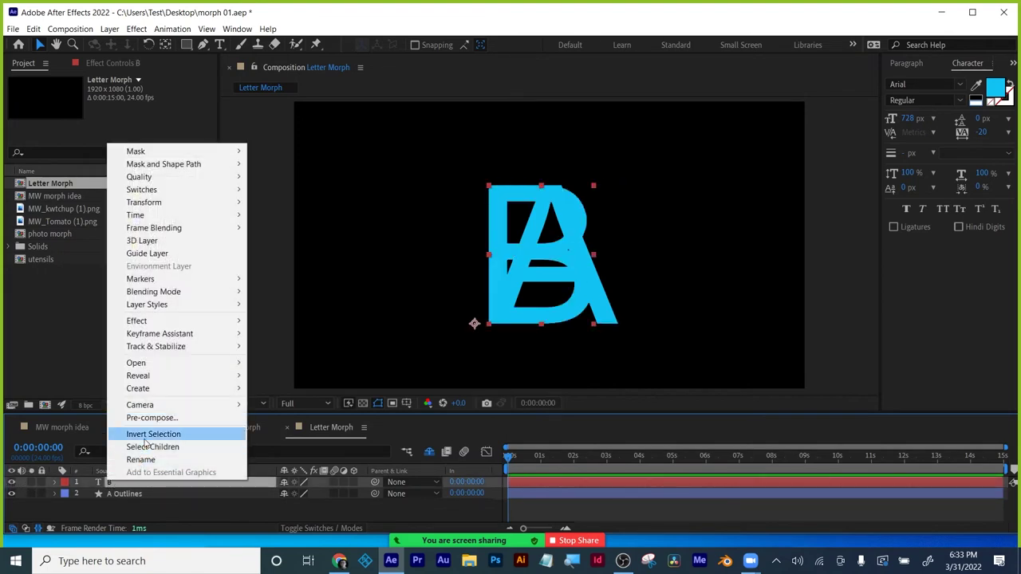
{"action": "mouse_move", "coordinate": [140, 388]}
{"action": "left_click", "coordinate": [260, 401]}
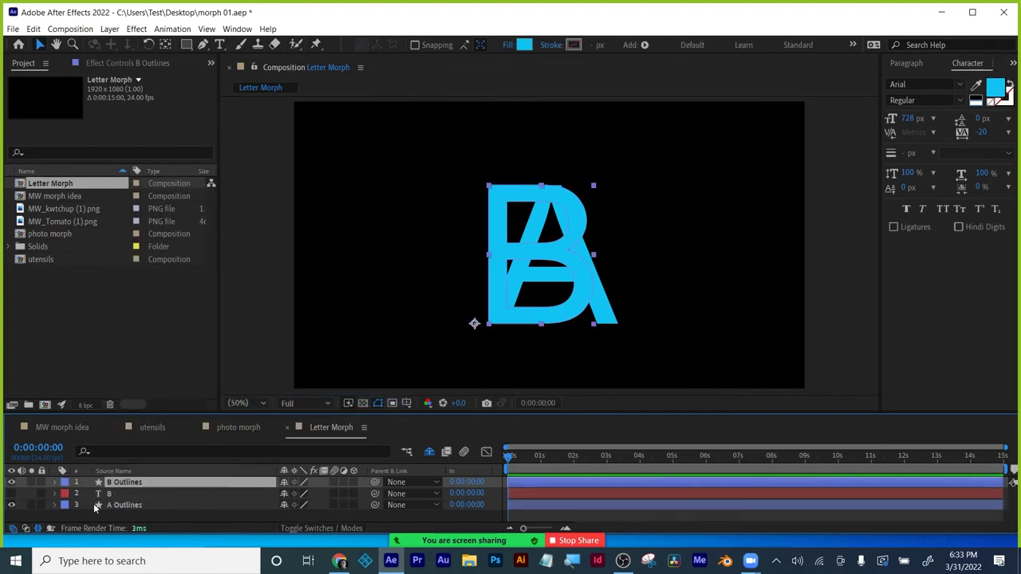
{"action": "left_click", "coordinate": [108, 492]}
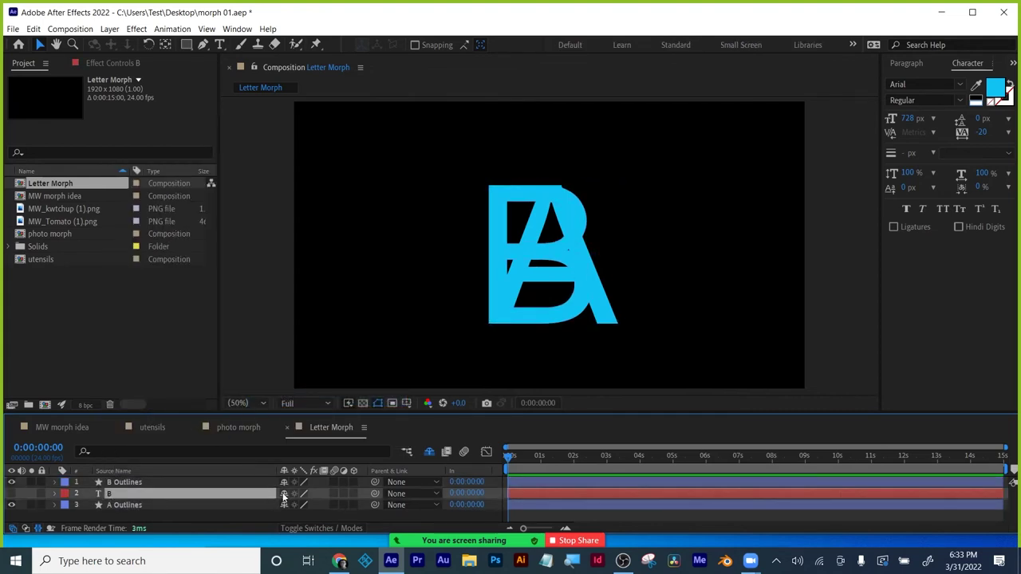
{"action": "key", "text": "Delete"}
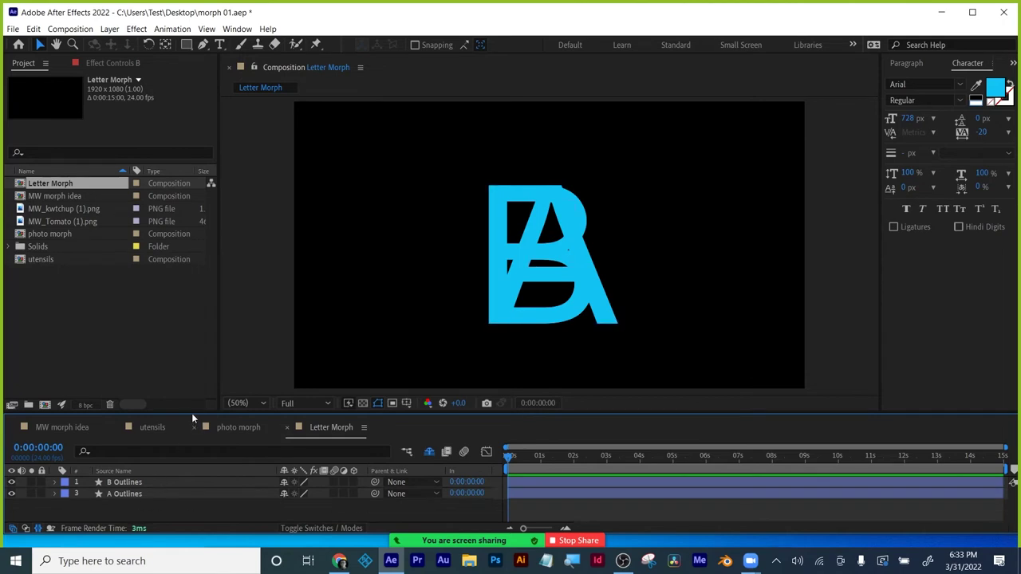
- Hide the B Outlines layer and expand the A Outlines contents down to the individual paths inside group A
{"action": "left_click_drag", "start_coordinate": [192, 414], "coordinate": [191, 382]}
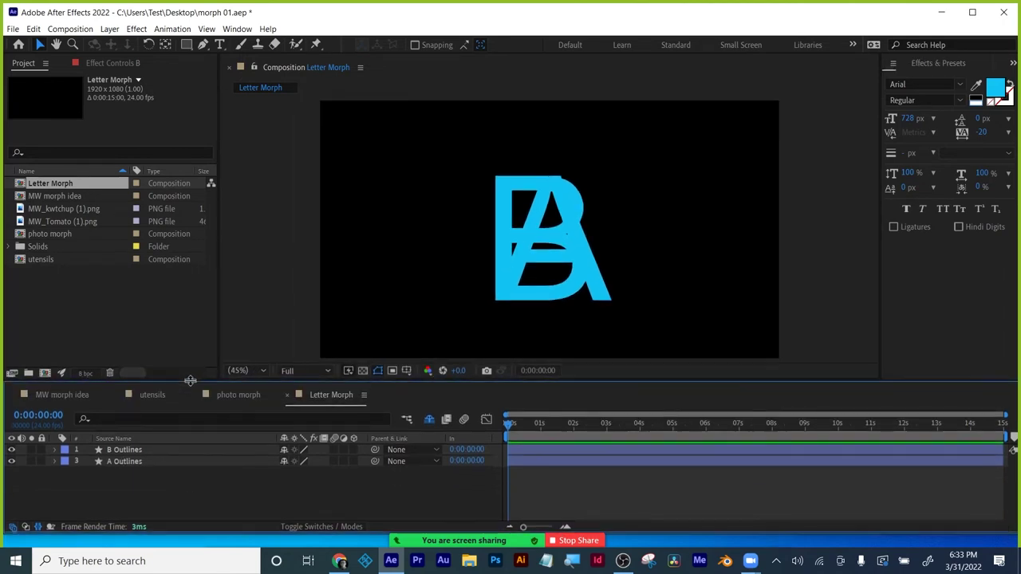
{"action": "left_click", "coordinate": [11, 450]}
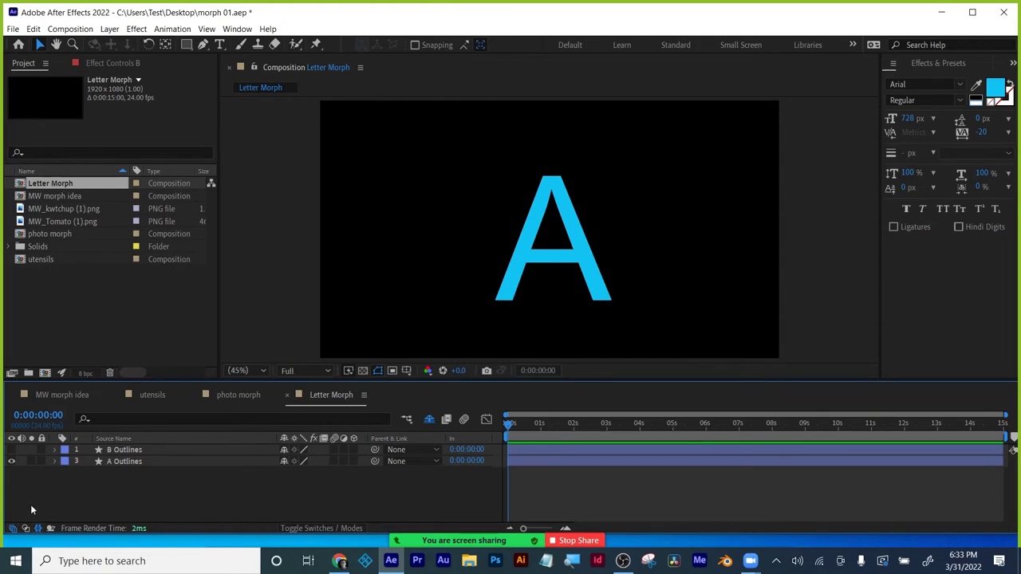
{"action": "left_click", "coordinate": [128, 461]}
{"action": "left_click", "coordinate": [54, 461]}
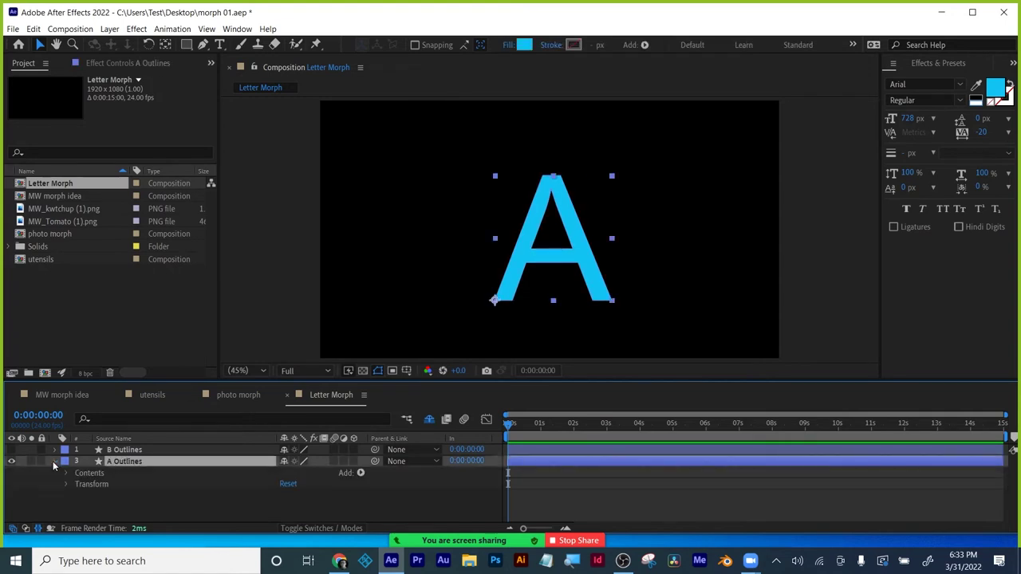
{"action": "left_click", "coordinate": [66, 473]}
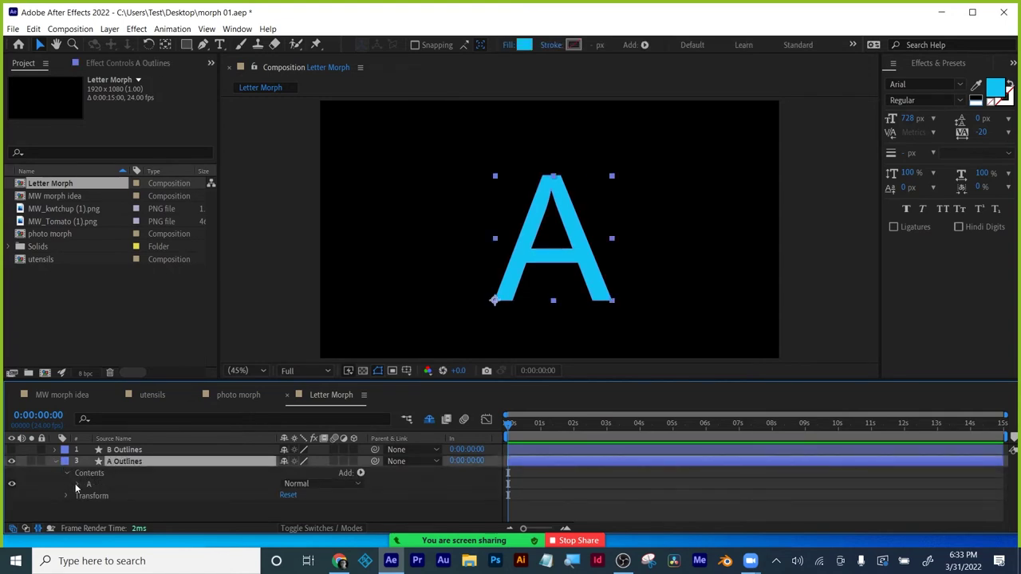
{"action": "left_click", "coordinate": [77, 484]}
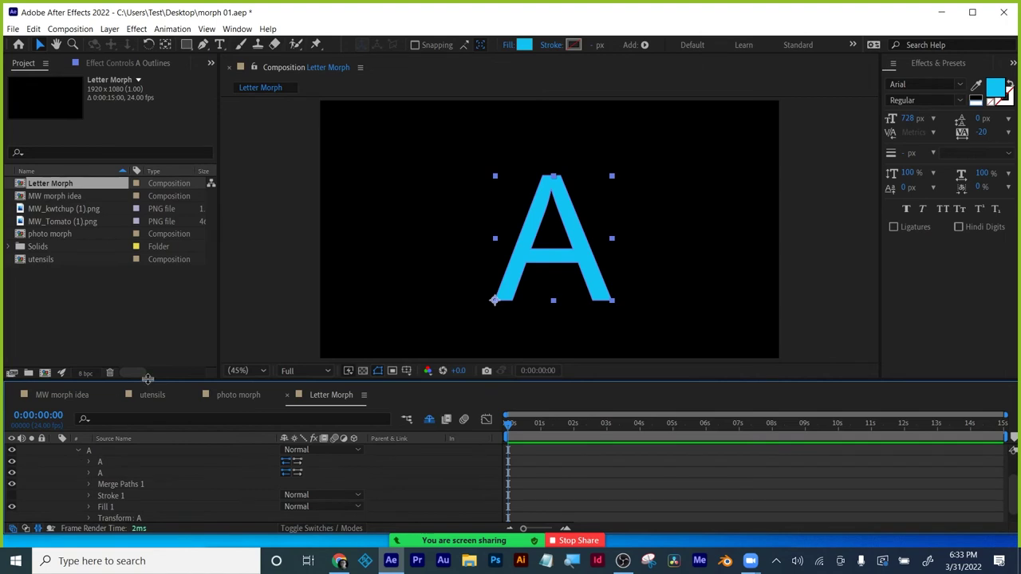
{"action": "left_click_drag", "start_coordinate": [147, 378], "coordinate": [148, 339]}
- Compare the two paths in group A and rename the outer contour path "A outside"
{"action": "left_click", "coordinate": [100, 449]}
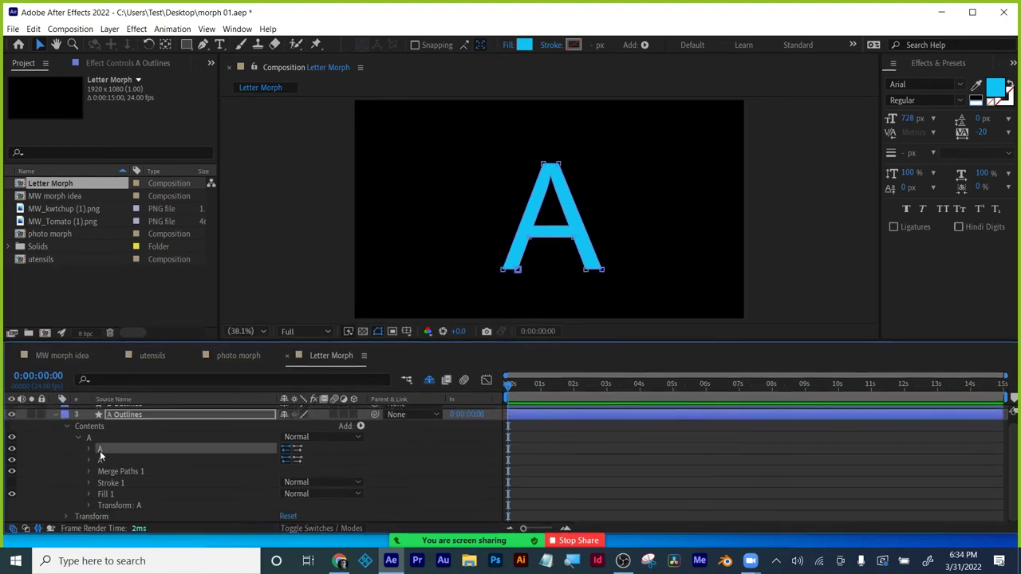
{"action": "left_click", "coordinate": [100, 460]}
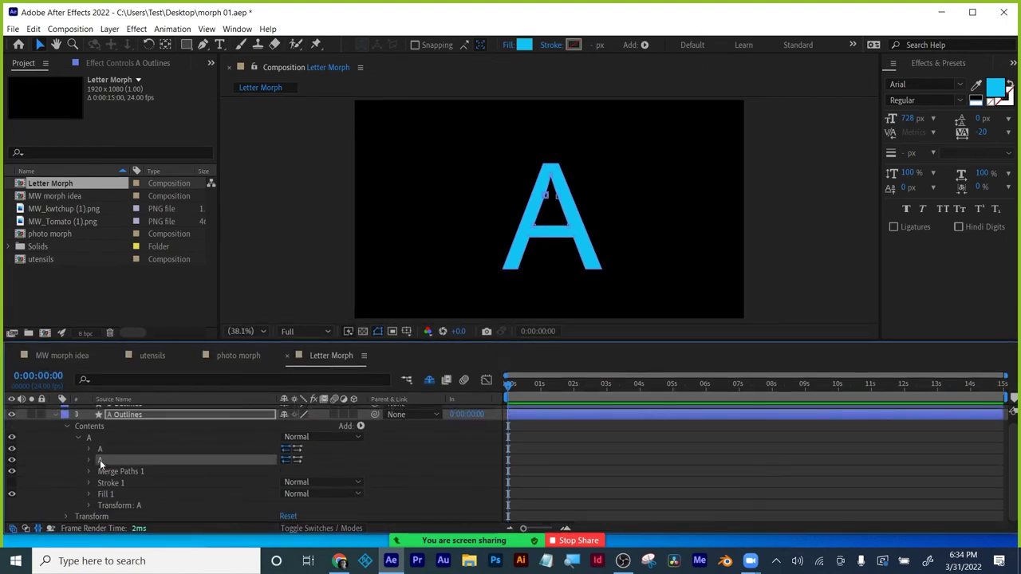
{"action": "left_click", "coordinate": [100, 449]}
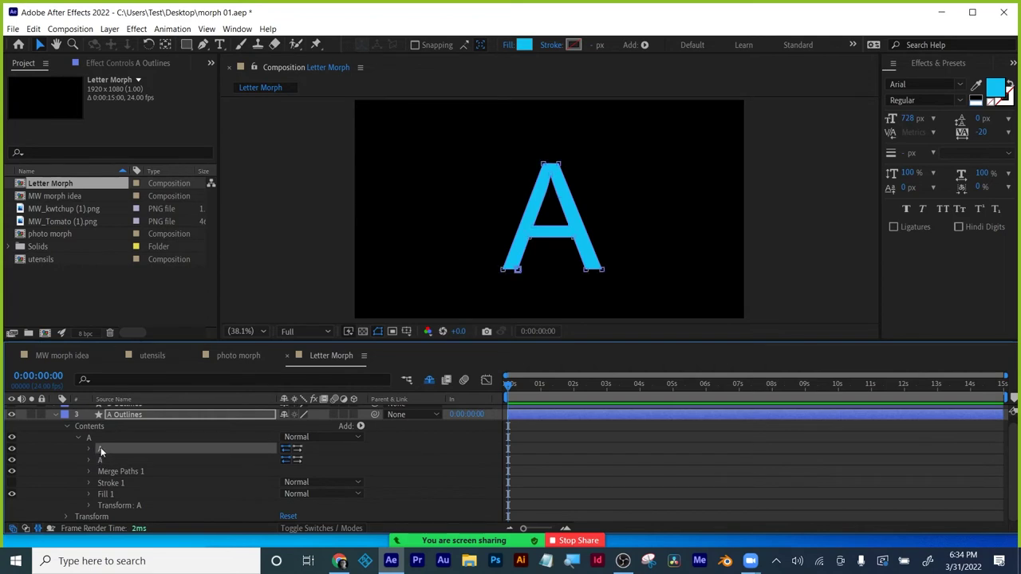
{"action": "double_click", "coordinate": [106, 447]}
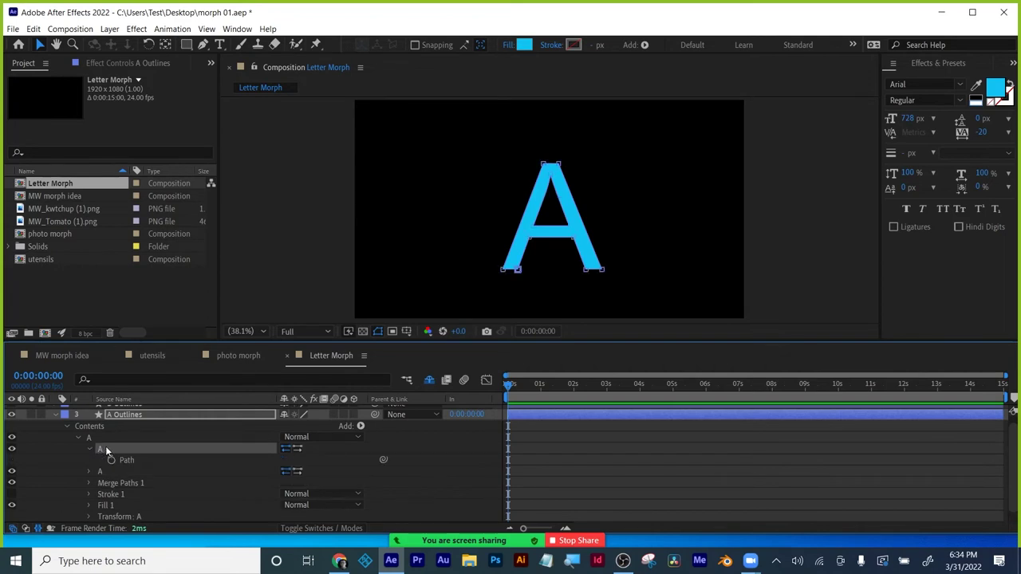
{"action": "key", "text": "Return"}
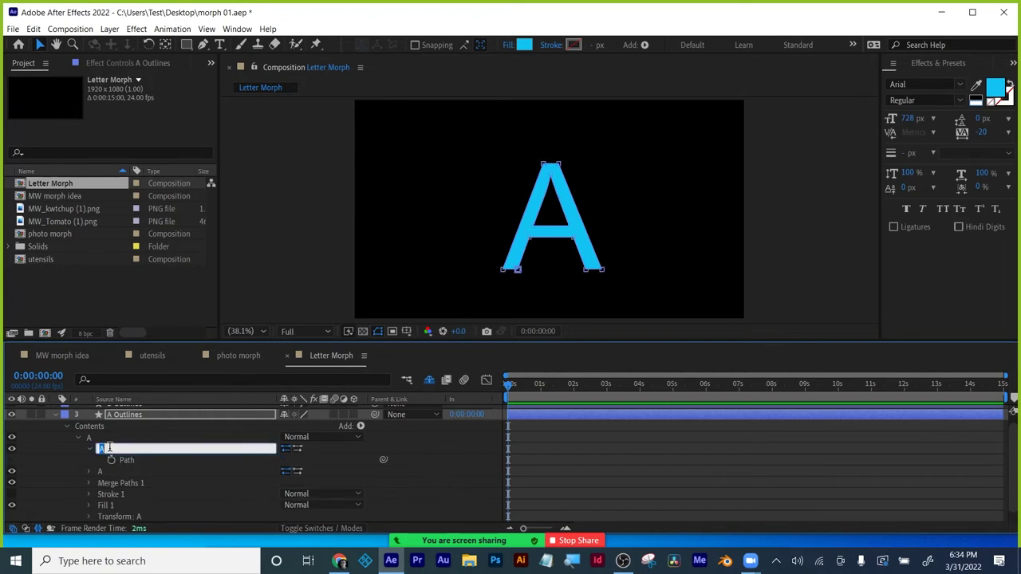
{"action": "type", "text": "outside"}
{"action": "key", "text": "Return"}
{"action": "left_click", "coordinate": [89, 449]}
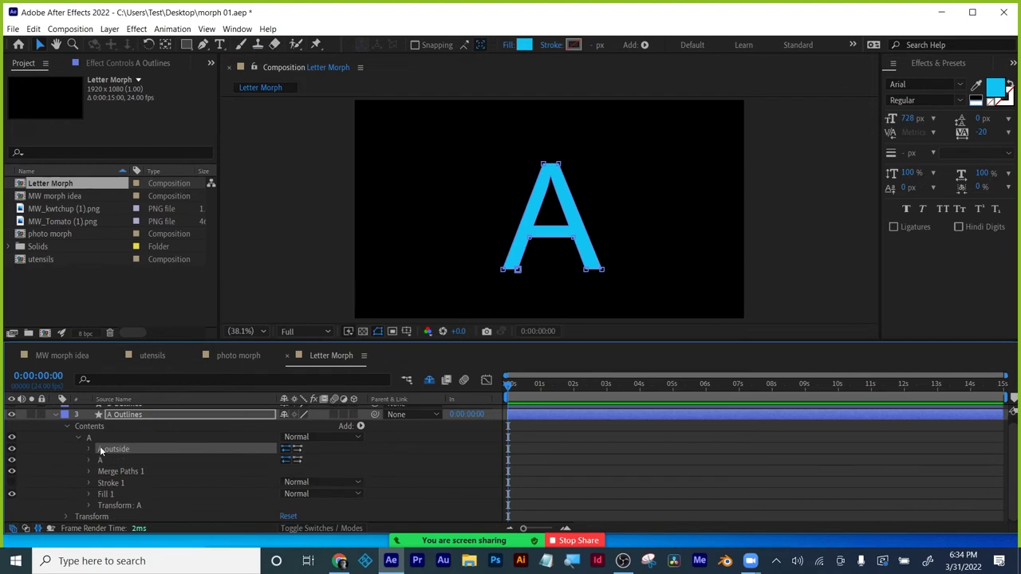
- Toggle the visibility of the A outside path to check which part of the letter it forms
{"action": "left_click", "coordinate": [12, 449]}
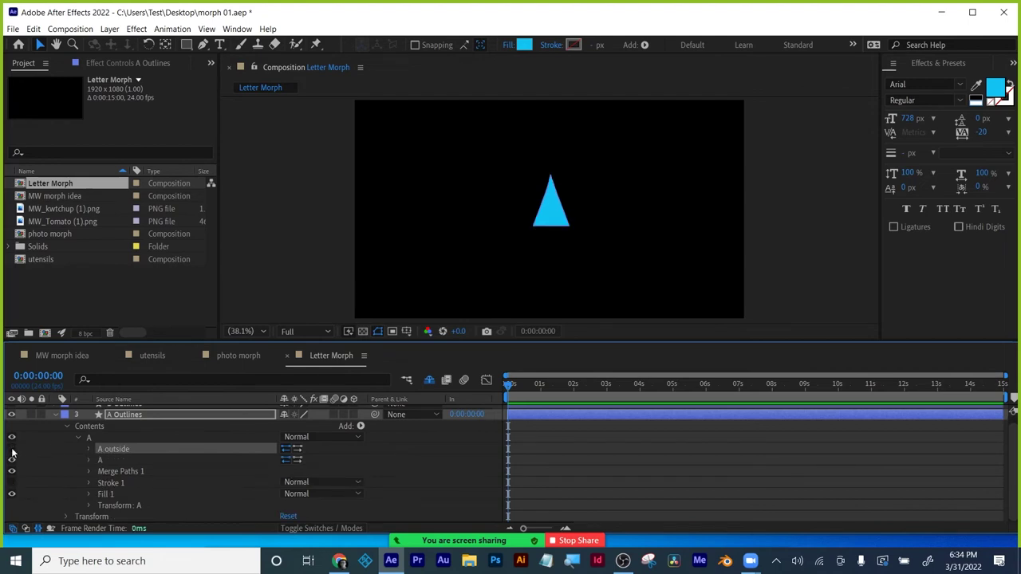
{"action": "left_click", "coordinate": [12, 449]}
{"action": "left_click", "coordinate": [12, 449]}
{"action": "left_click", "coordinate": [12, 449]}
{"action": "left_click", "coordinate": [11, 449]}
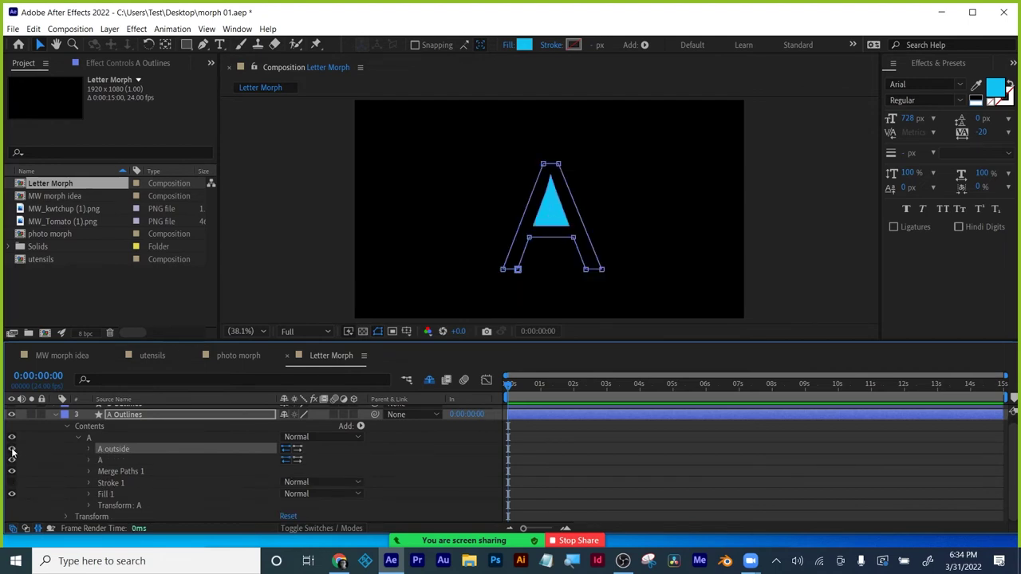
{"action": "left_click", "coordinate": [12, 451]}
- Rename the second path in group A, the triangular hole, as "A inside"
{"action": "left_click", "coordinate": [102, 460]}
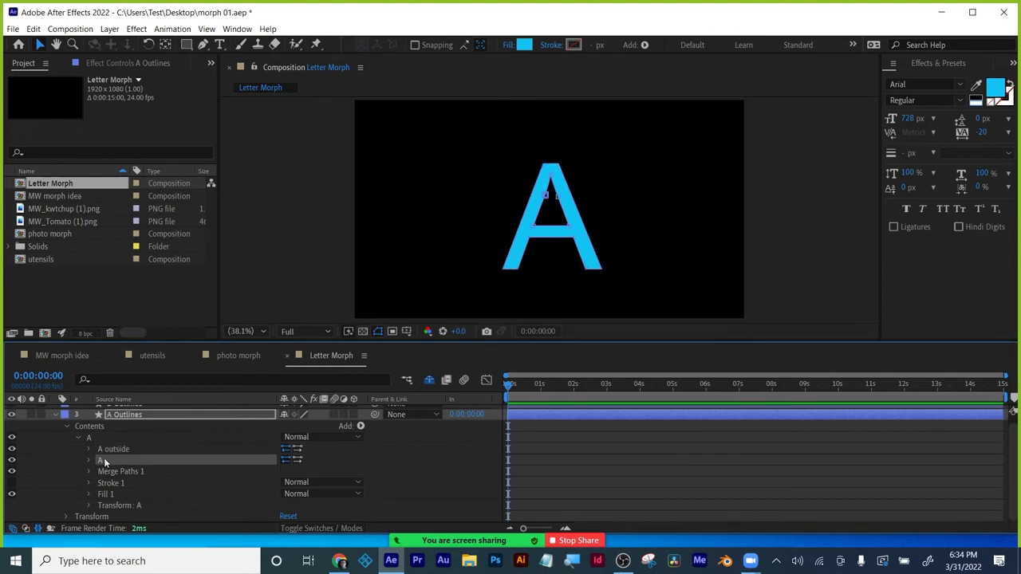
{"action": "key", "text": "Return"}
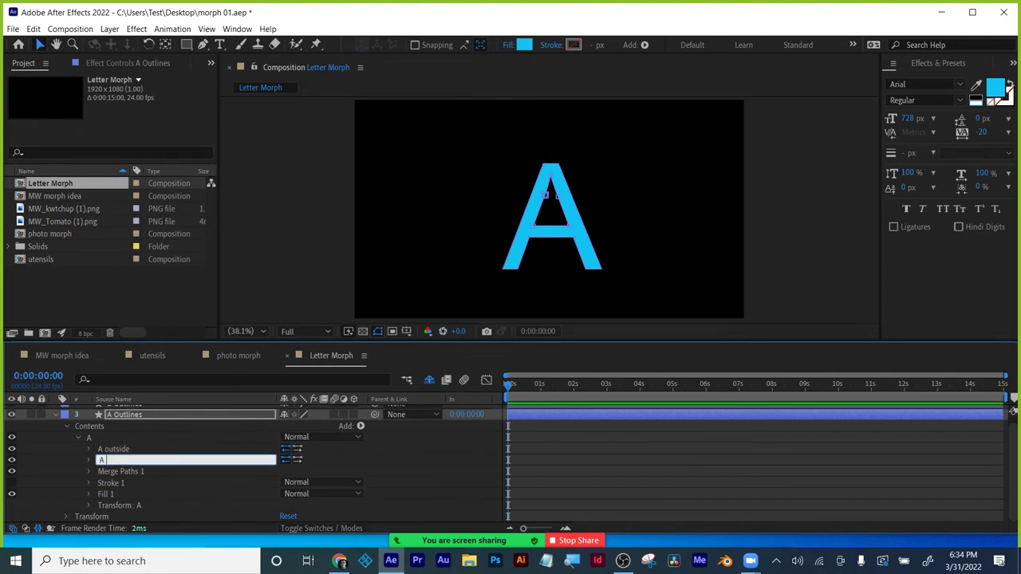
{"action": "type", "text": "inside"}
{"action": "key", "text": "Return"}
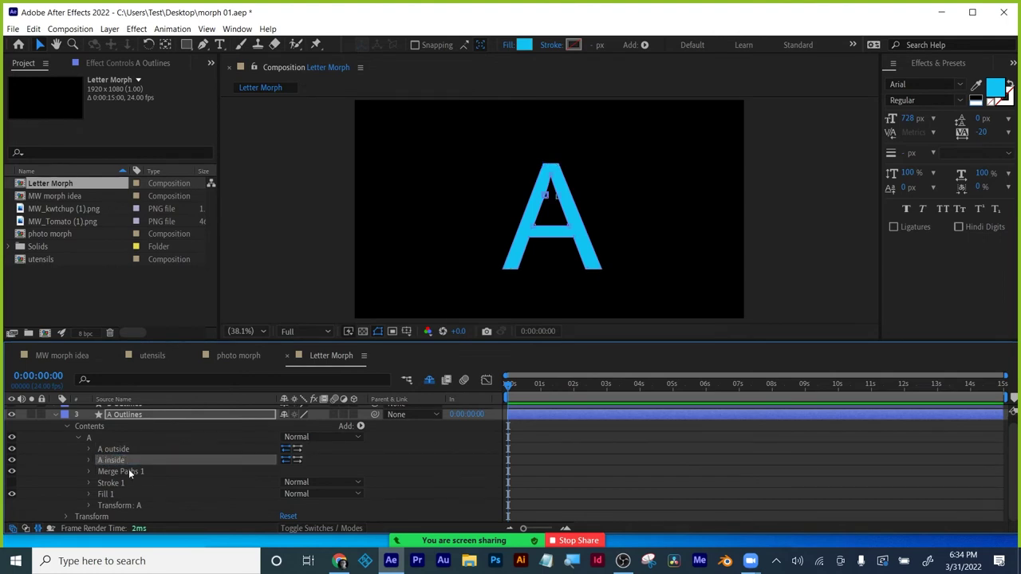
- Start Path keyframing at 0:00:00:00 for both A outside and A inside, and show only the A Outlines layer's keyframed properties
{"action": "left_click", "coordinate": [89, 449]}
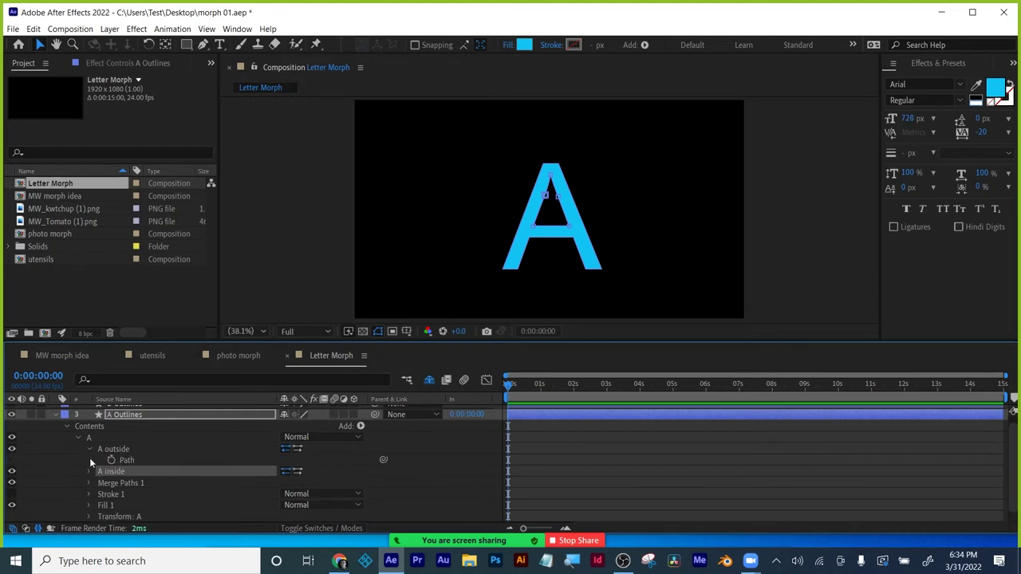
{"action": "left_click", "coordinate": [88, 472]}
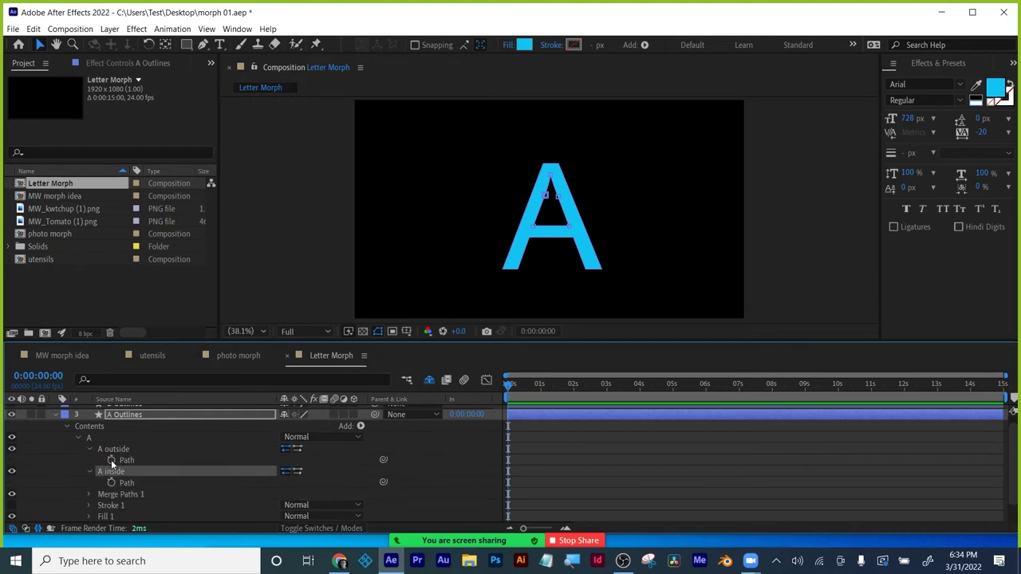
{"action": "left_click", "coordinate": [111, 459]}
{"action": "left_click", "coordinate": [111, 482]}
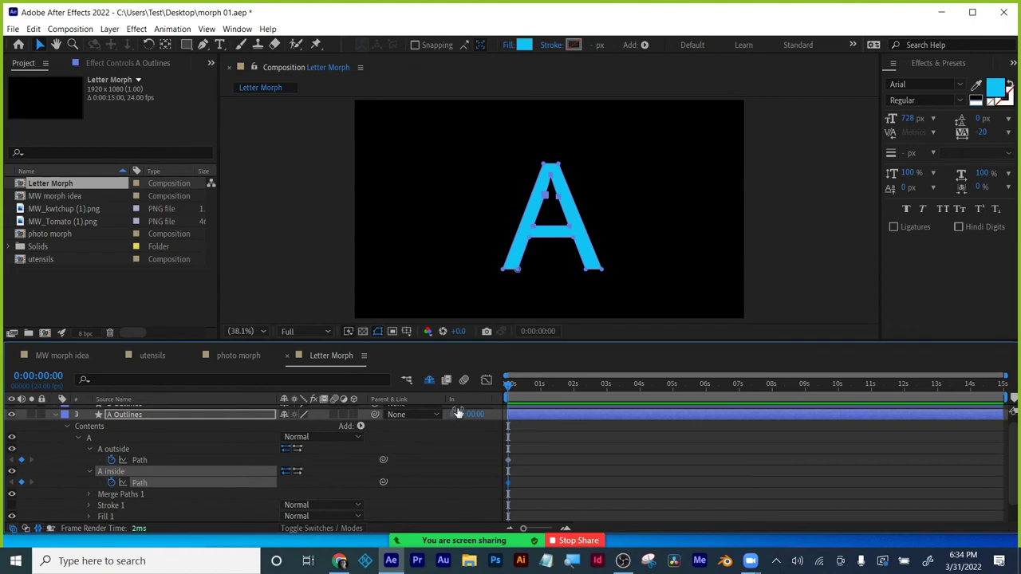
{"action": "left_click", "coordinate": [521, 415]}
{"action": "key", "text": "u"}
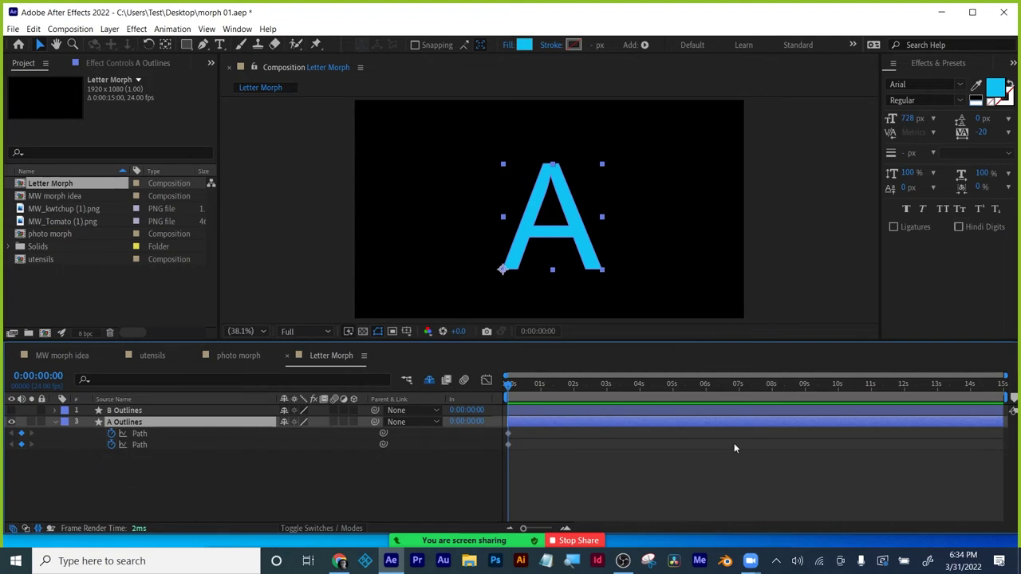
{"action": "left_click", "coordinate": [54, 410]}
{"action": "left_click", "coordinate": [54, 410]}
{"action": "left_click", "coordinate": [122, 465]}
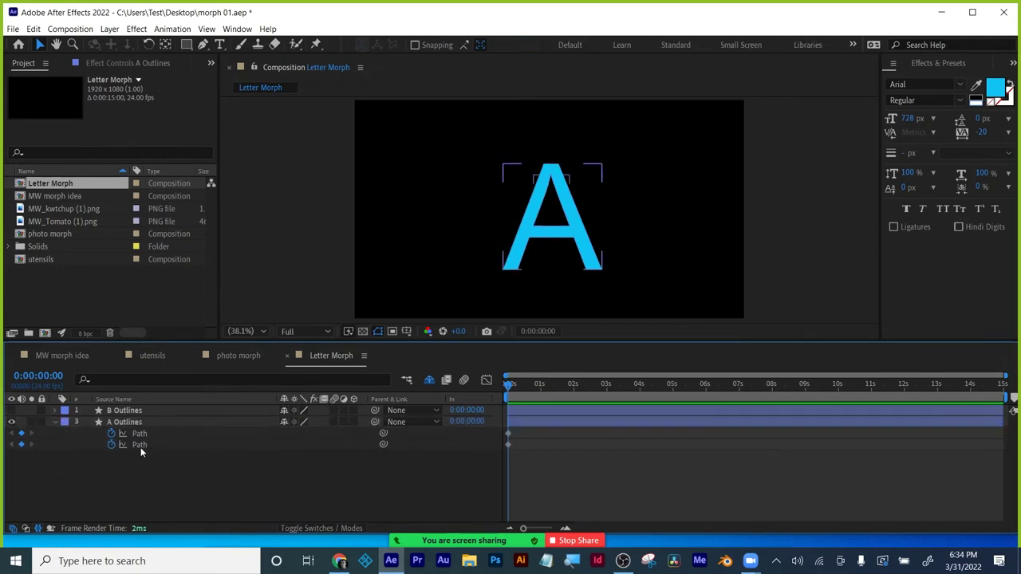
- Set the bottom-left corner of the A's left leg as the first vertex of the outer path
{"action": "left_click", "coordinate": [143, 445]}
{"action": "scroll", "coordinate": [543, 305], "scroll_direction": "up", "scroll_amount": 5}
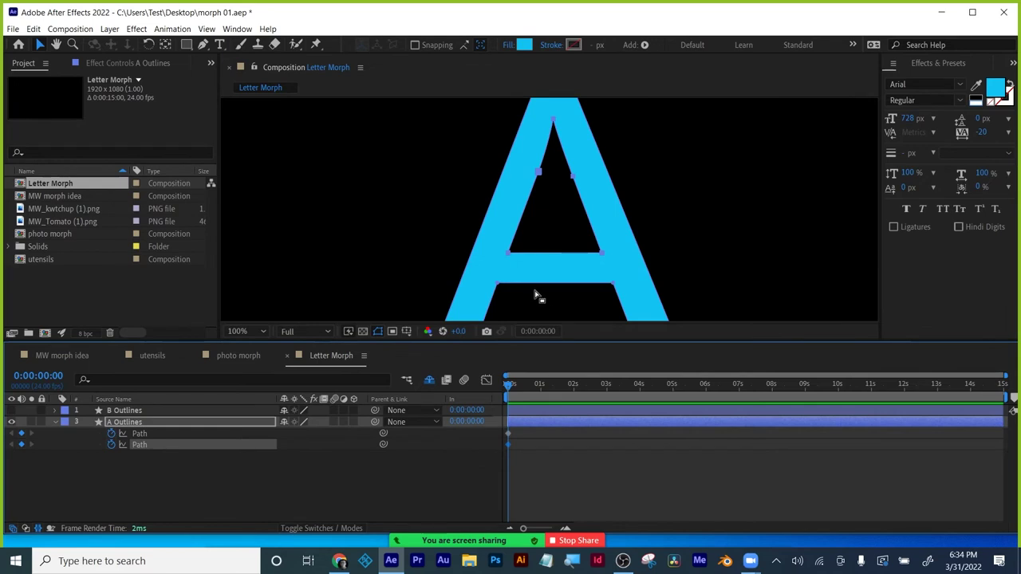
{"action": "left_click_drag", "start_coordinate": [537, 296], "coordinate": [560, 155]}
{"action": "scroll", "coordinate": [550, 215], "scroll_direction": "up", "scroll_amount": 2}
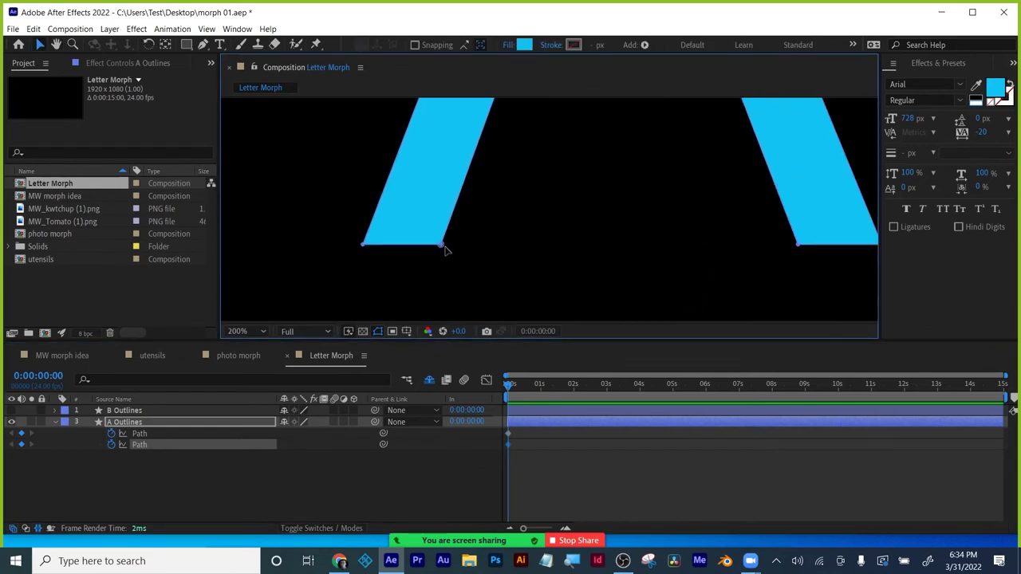
{"action": "left_click", "coordinate": [440, 243]}
{"action": "left_click", "coordinate": [139, 444]}
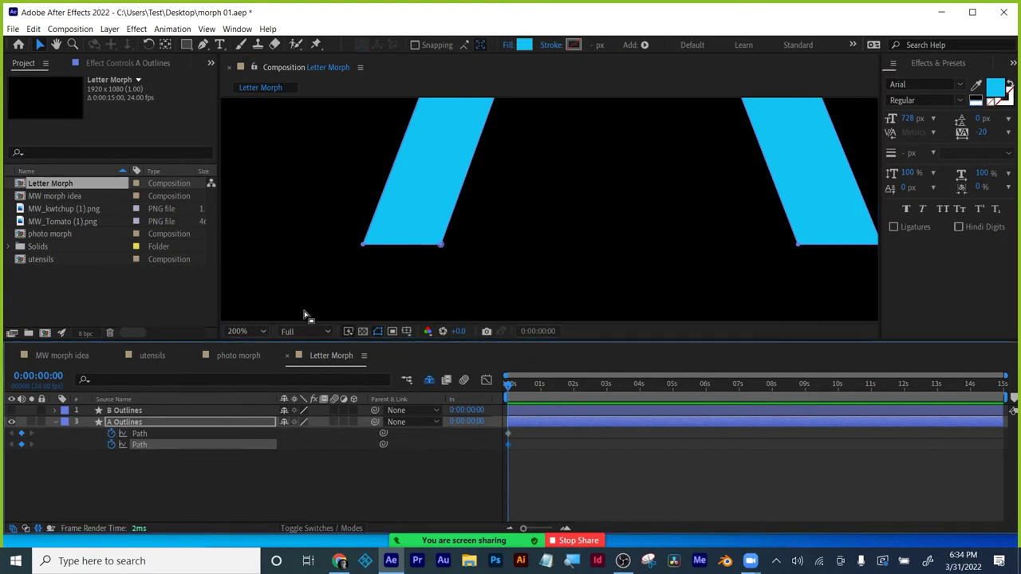
{"action": "right_click", "coordinate": [365, 246]}
{"action": "mouse_move", "coordinate": [390, 231]}
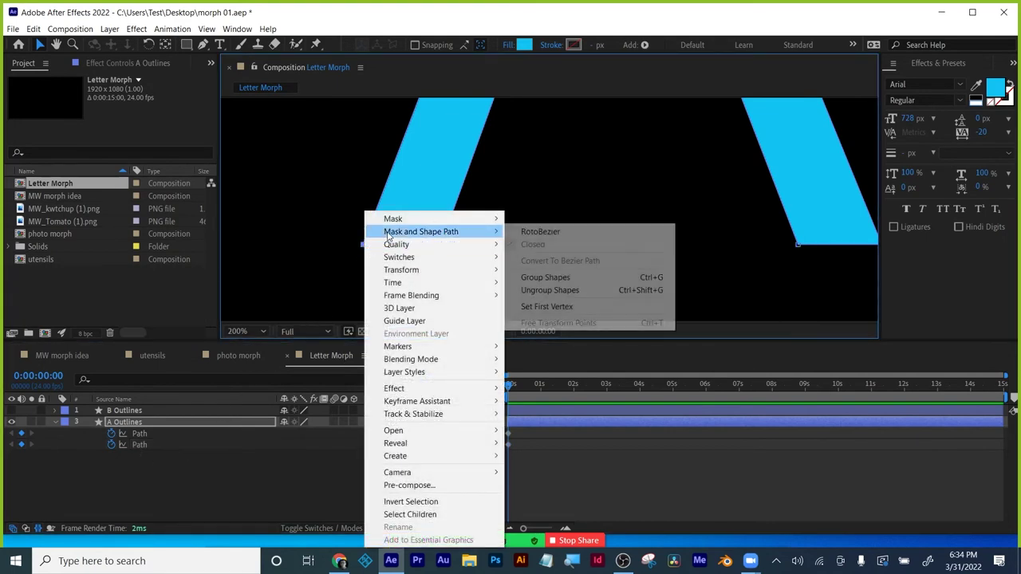
{"action": "left_click", "coordinate": [552, 306]}
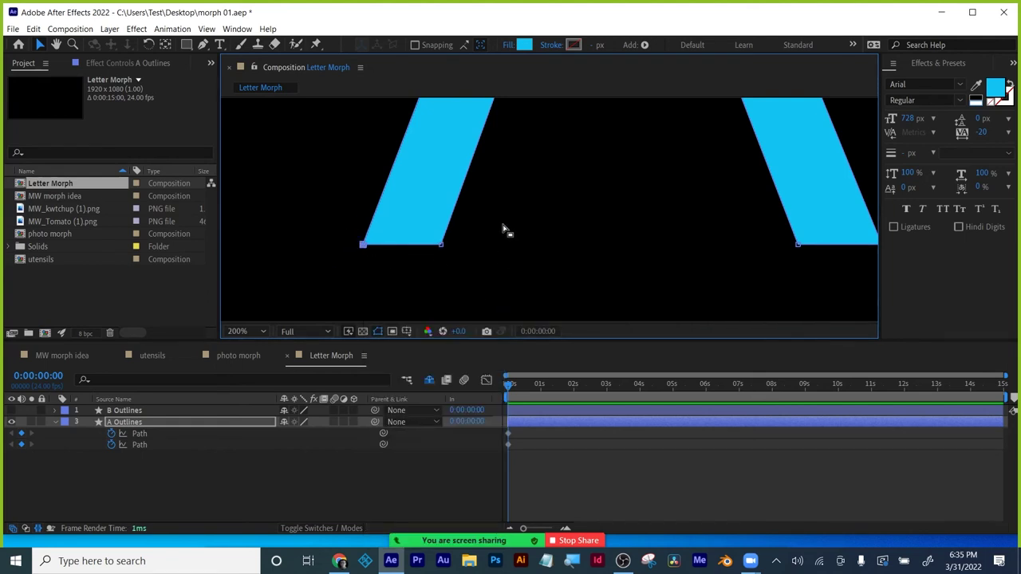
- Set the bottom-left corner of the A's triangular hole as the first vertex of the A inside path, and deselect the layer
{"action": "left_click_drag", "start_coordinate": [516, 203], "coordinate": [473, 271]}
{"action": "scroll", "coordinate": [529, 219], "scroll_direction": "down", "scroll_amount": 1}
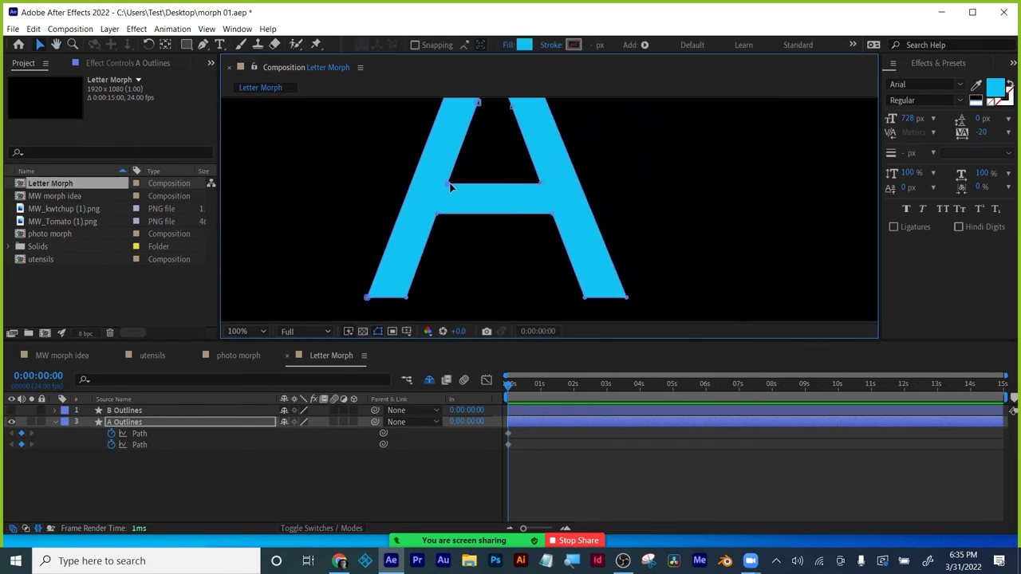
{"action": "left_click", "coordinate": [508, 432]}
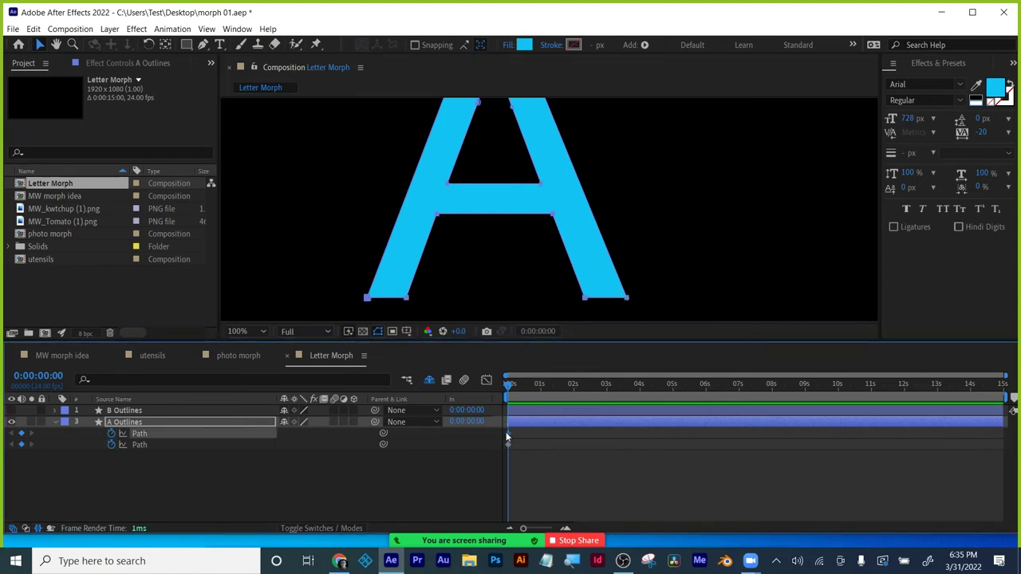
{"action": "left_click", "coordinate": [131, 443]}
{"action": "left_click", "coordinate": [446, 183]}
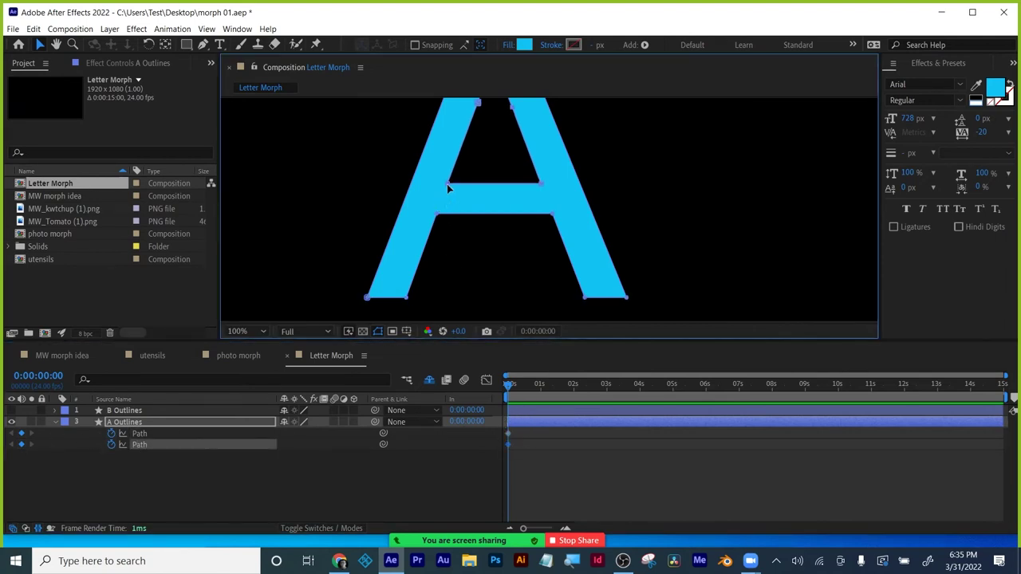
{"action": "right_click", "coordinate": [447, 183]}
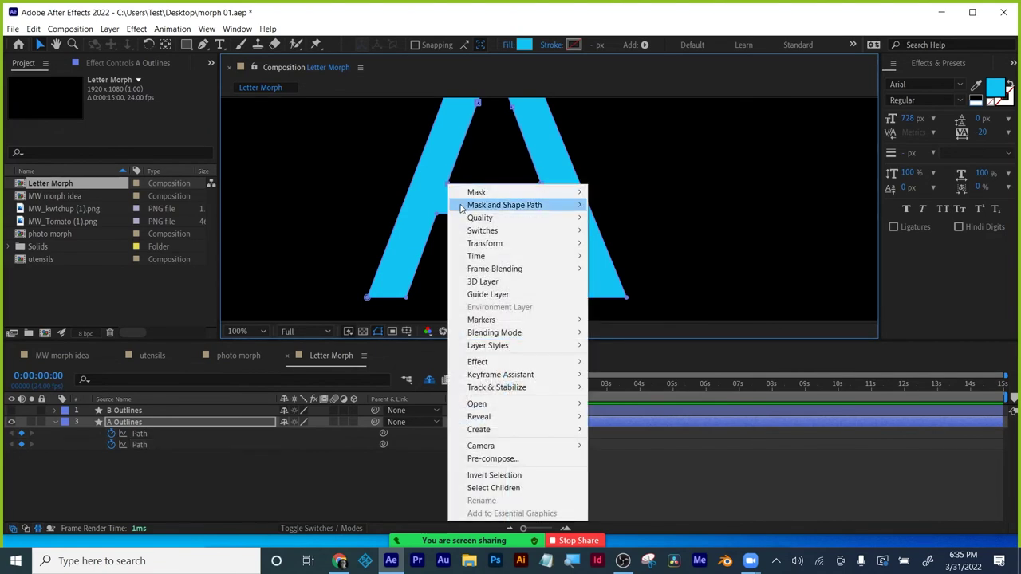
{"action": "mouse_move", "coordinate": [461, 207]}
{"action": "left_click", "coordinate": [639, 279]}
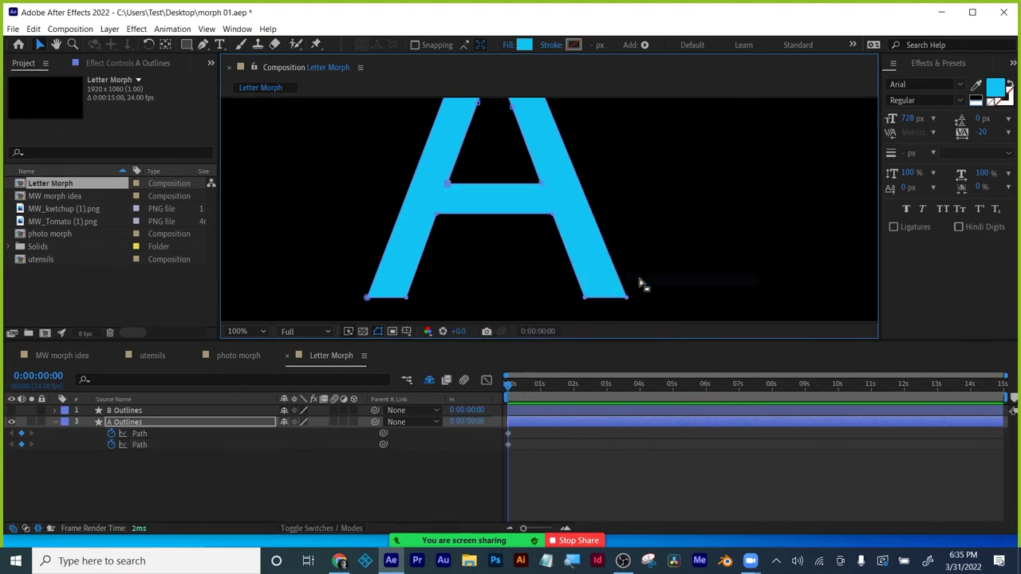
{"action": "left_click", "coordinate": [227, 506]}
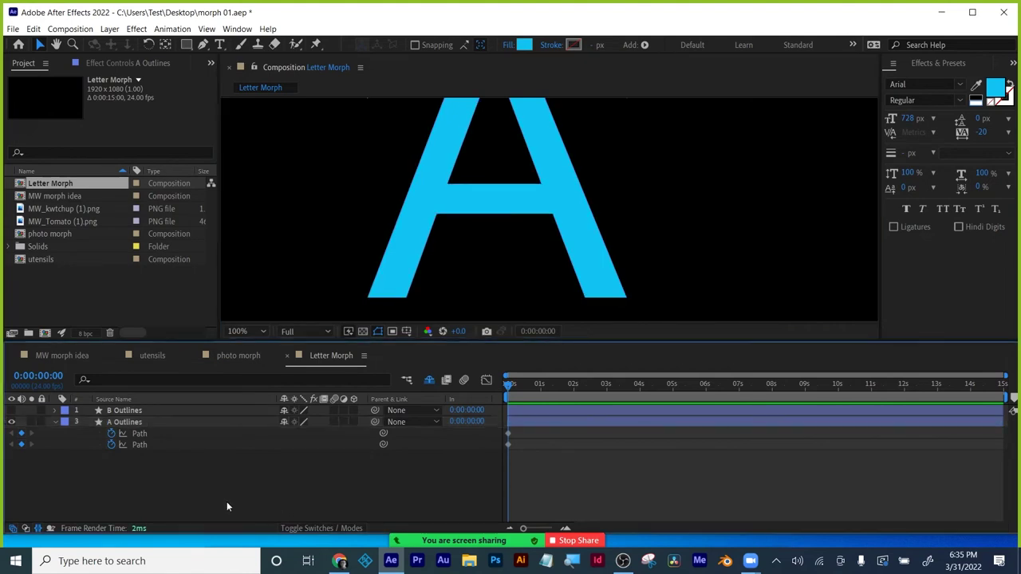
- Examine where the first vertices of the A outside and A inside paths sit in the A Outlines layer
{"action": "left_click", "coordinate": [55, 410]}
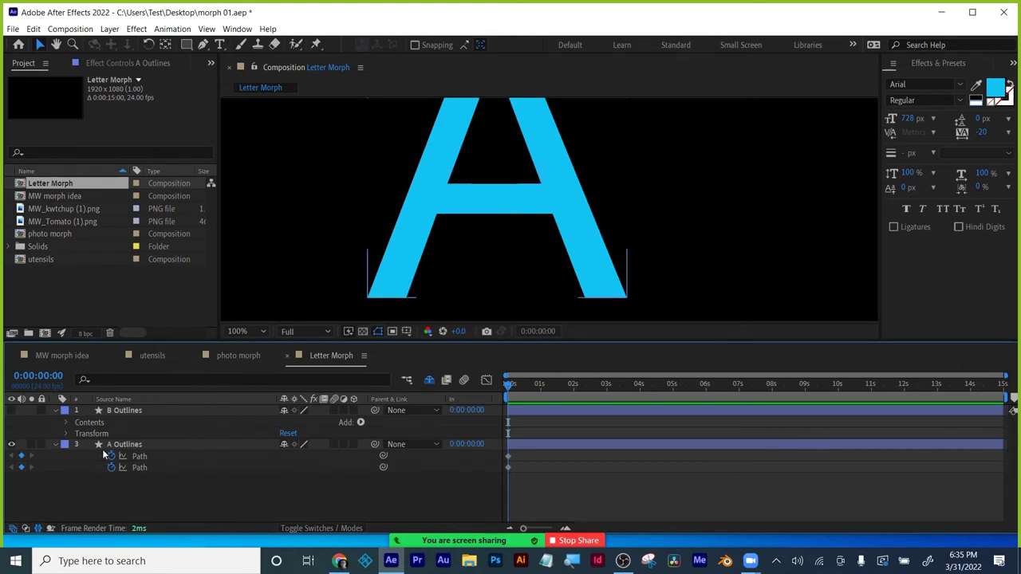
{"action": "left_click", "coordinate": [55, 446]}
{"action": "left_click", "coordinate": [55, 445]}
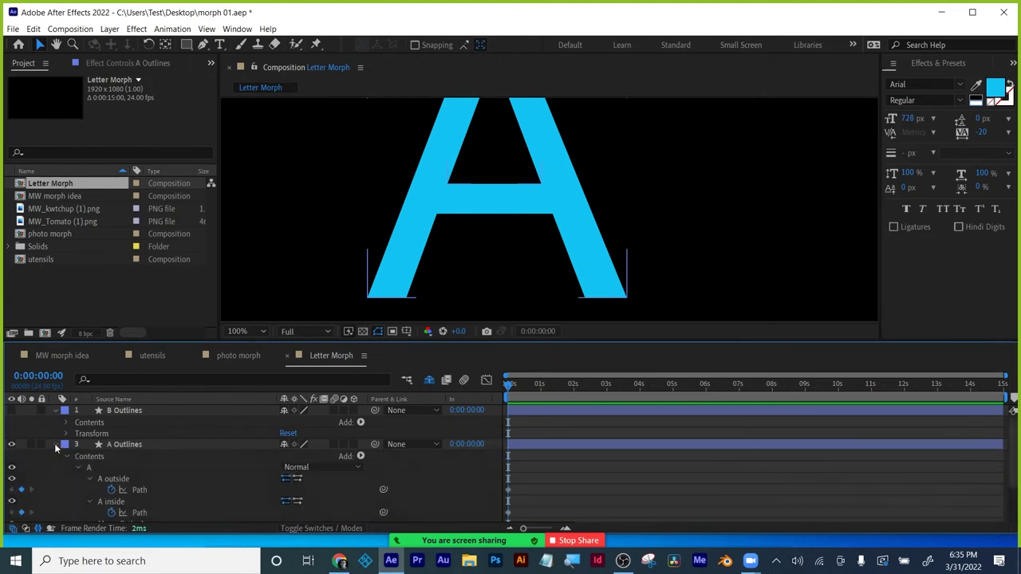
{"action": "scroll", "coordinate": [64, 440], "scroll_direction": "down", "scroll_amount": 1}
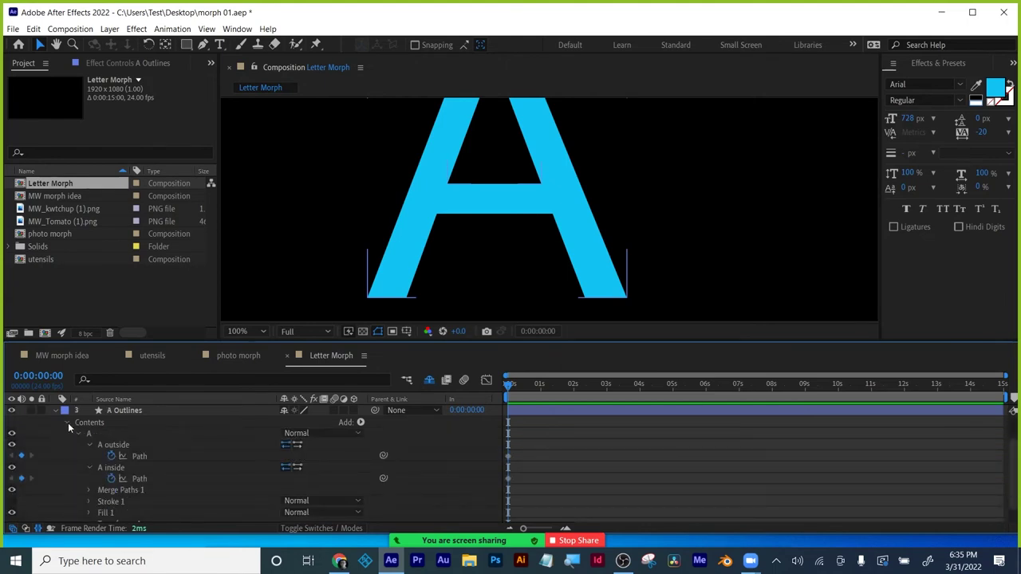
{"action": "left_click", "coordinate": [115, 445]}
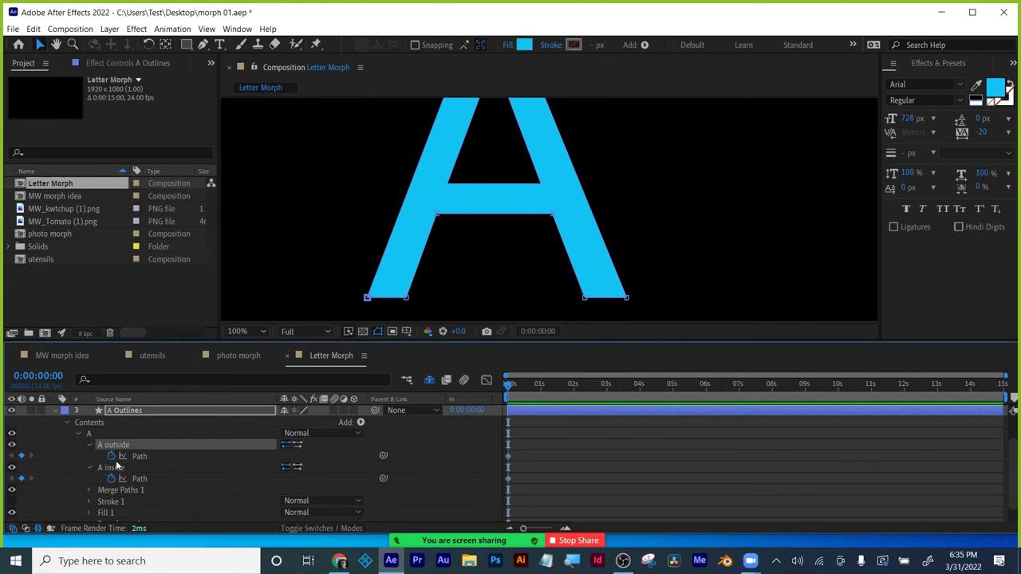
{"action": "left_click", "coordinate": [139, 456]}
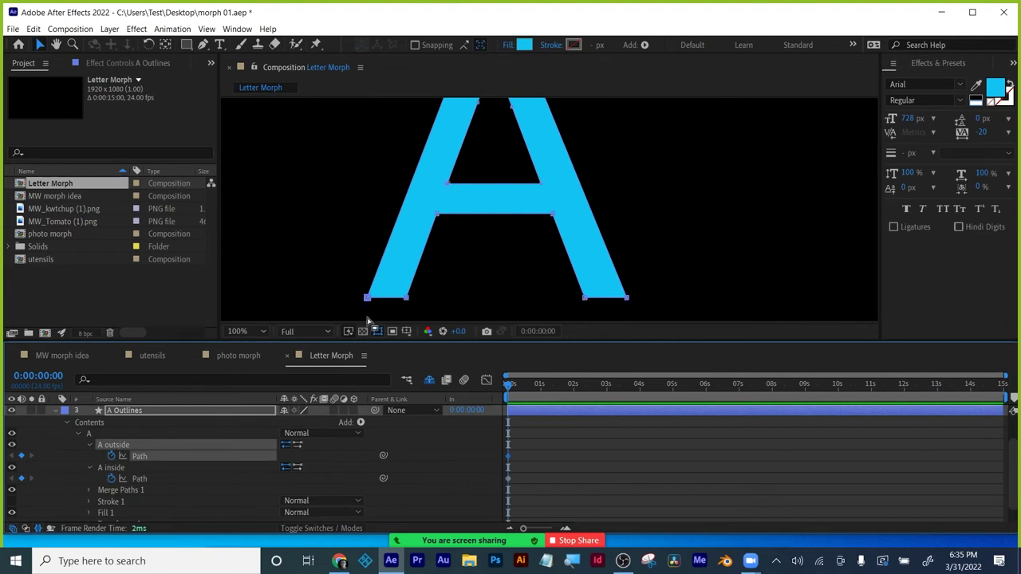
{"action": "left_click", "coordinate": [140, 478]}
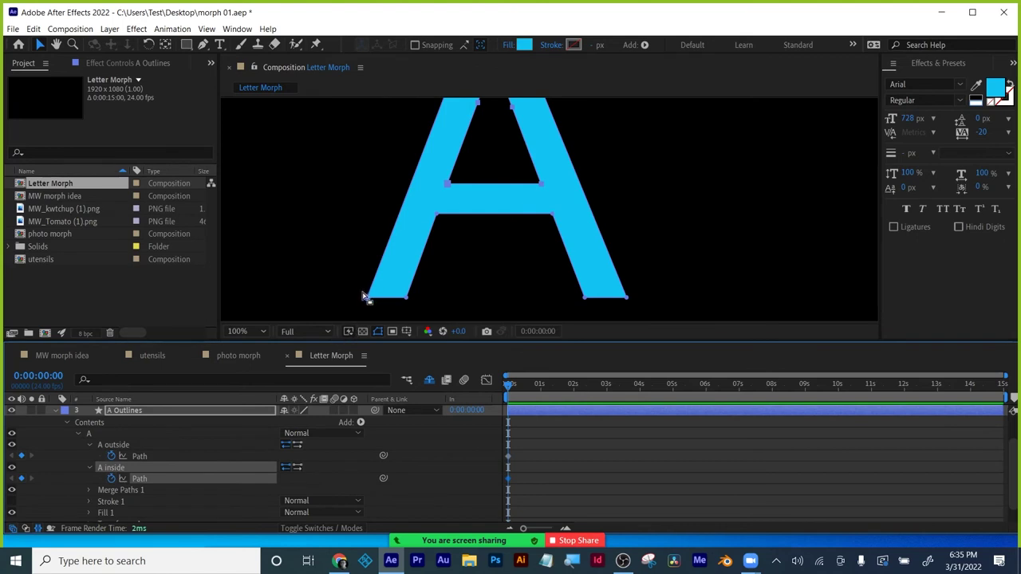
{"action": "key", "text": "F2"}
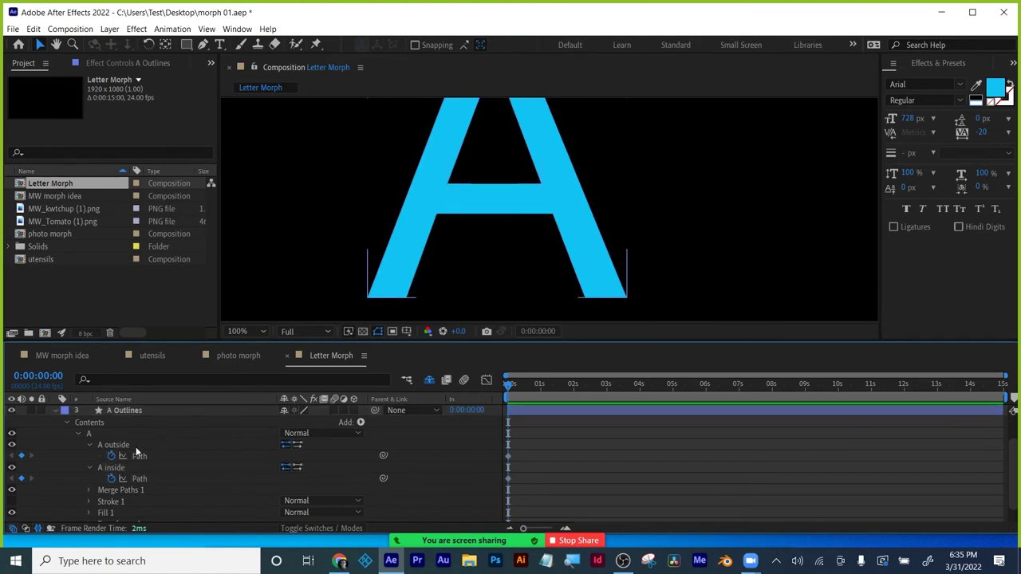
{"action": "left_click", "coordinate": [110, 445]}
{"action": "left_click", "coordinate": [90, 434]}
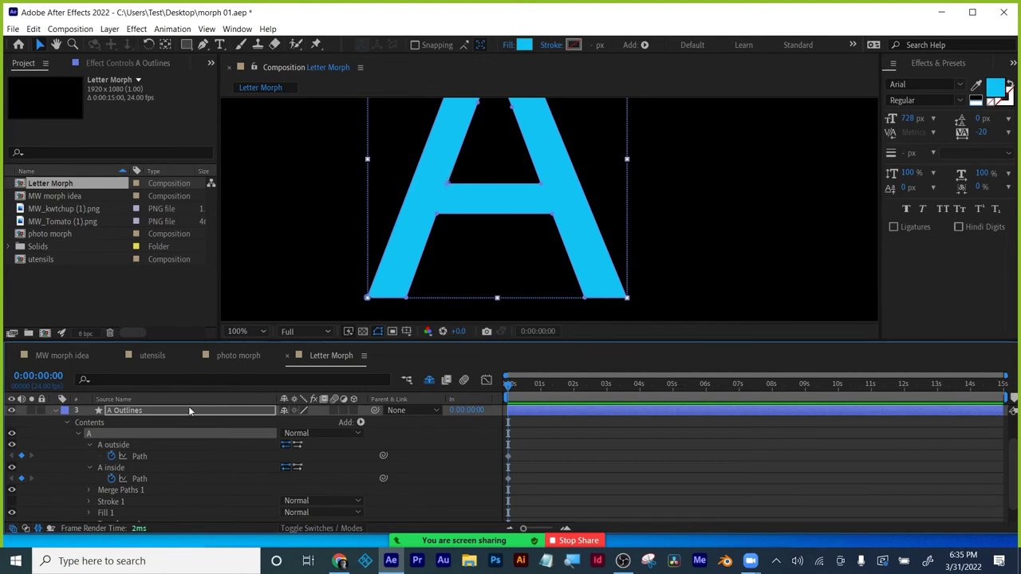
- Start Path keyframing at 0:00:00:00 for the first path in group B, and make B Outlines visible instead of A Outlines
{"action": "left_click", "coordinate": [54, 409]}
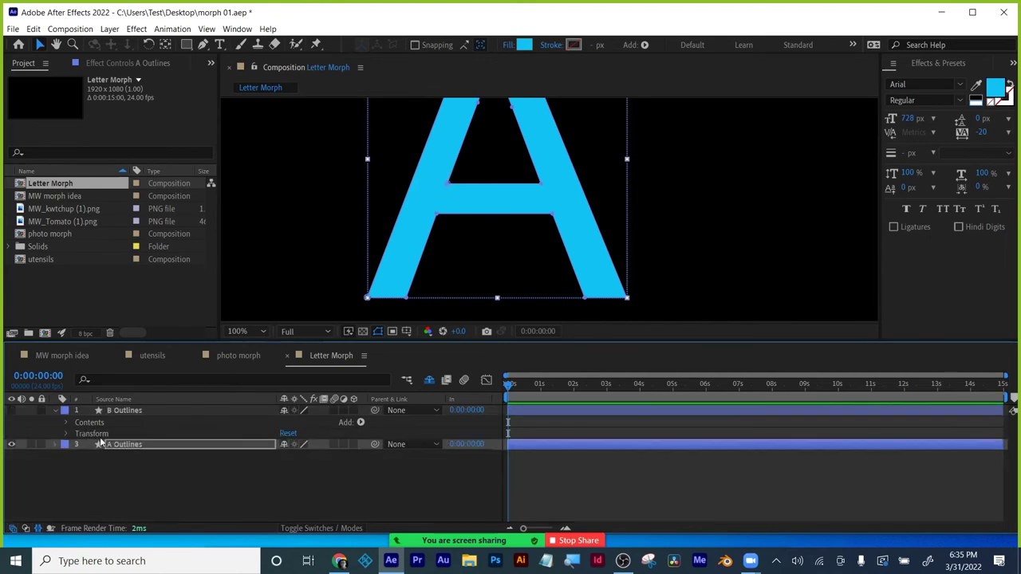
{"action": "left_click", "coordinate": [66, 423]}
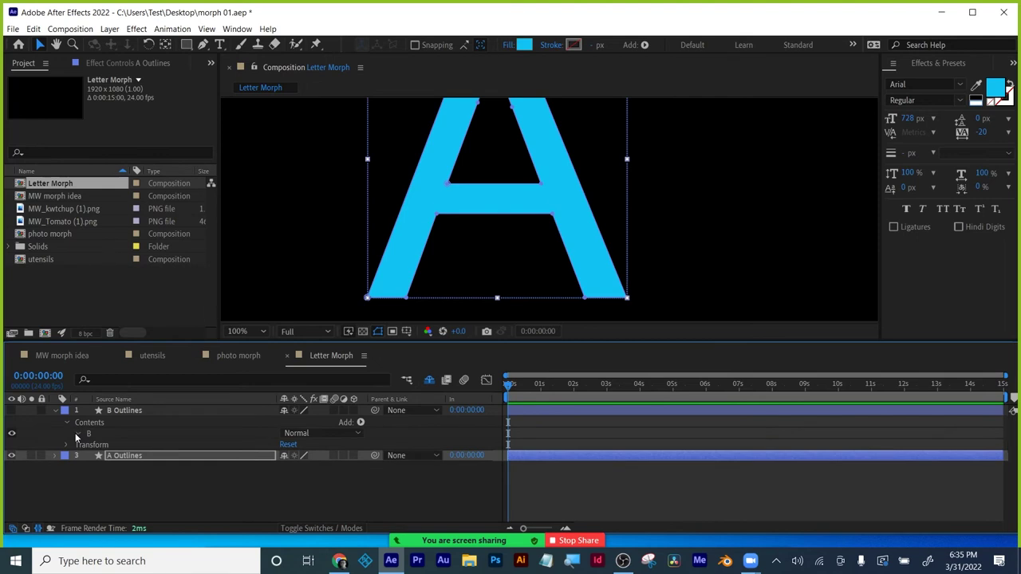
{"action": "left_click", "coordinate": [78, 434]}
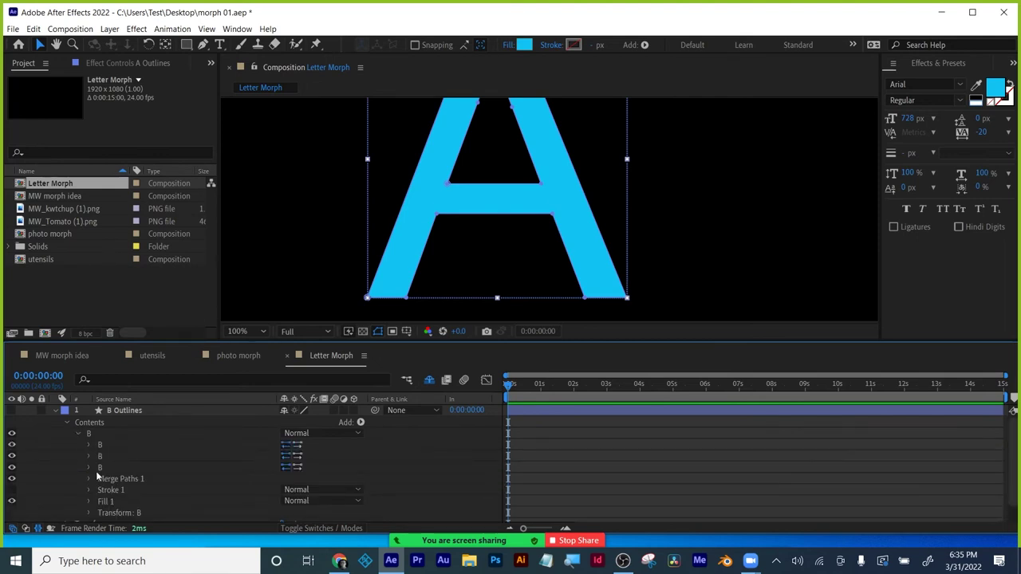
{"action": "left_click", "coordinate": [87, 443]}
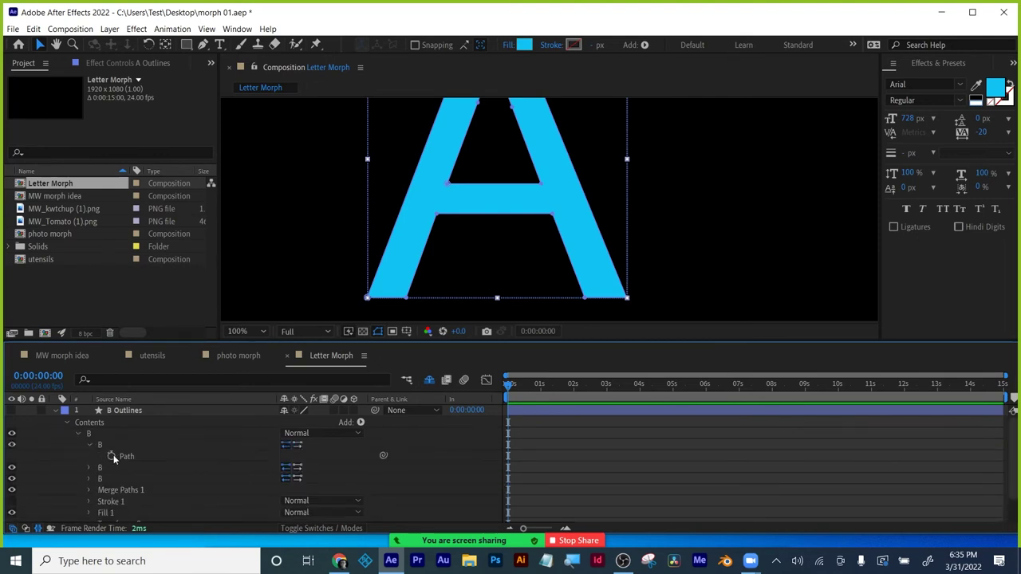
{"action": "left_click", "coordinate": [110, 455]}
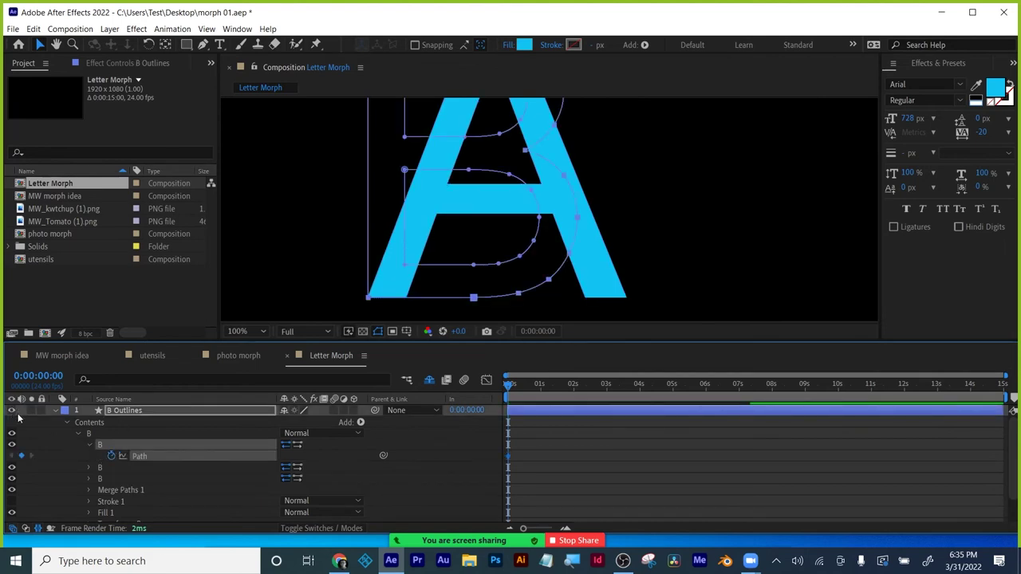
{"action": "scroll", "coordinate": [48, 461], "scroll_direction": "down", "scroll_amount": 2}
{"action": "left_click", "coordinate": [11, 516]}
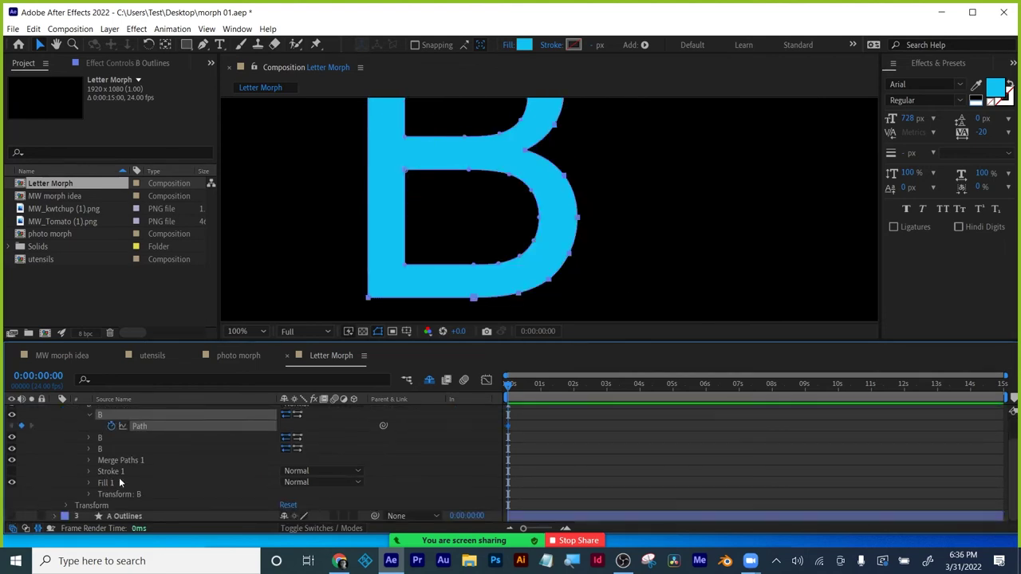
- Start Path keyframing at 0:00:00:00 for the second and third paths in group B
{"action": "scroll", "coordinate": [142, 456], "scroll_direction": "up", "scroll_amount": 2}
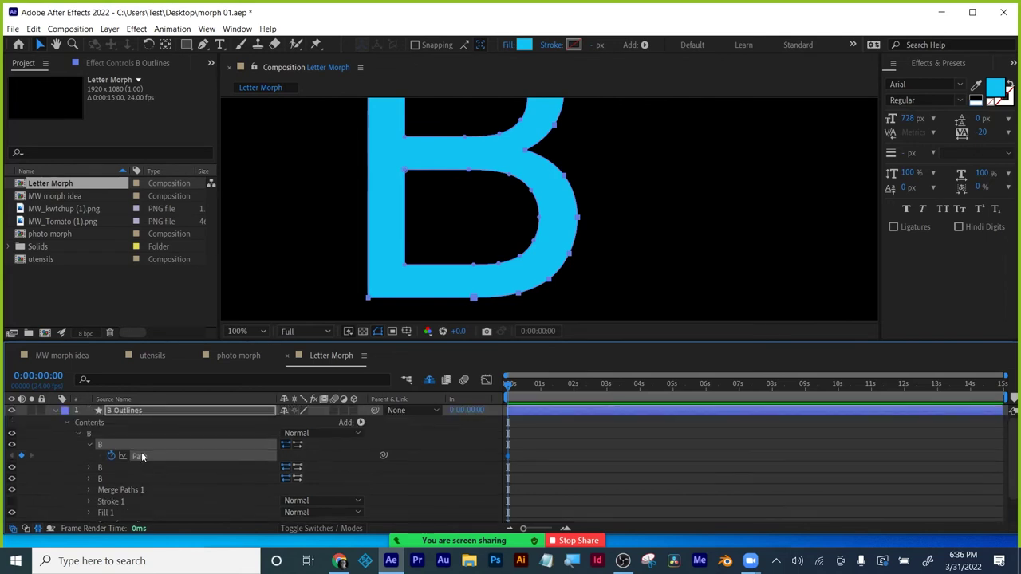
{"action": "left_click", "coordinate": [90, 467]}
{"action": "left_click", "coordinate": [111, 478]}
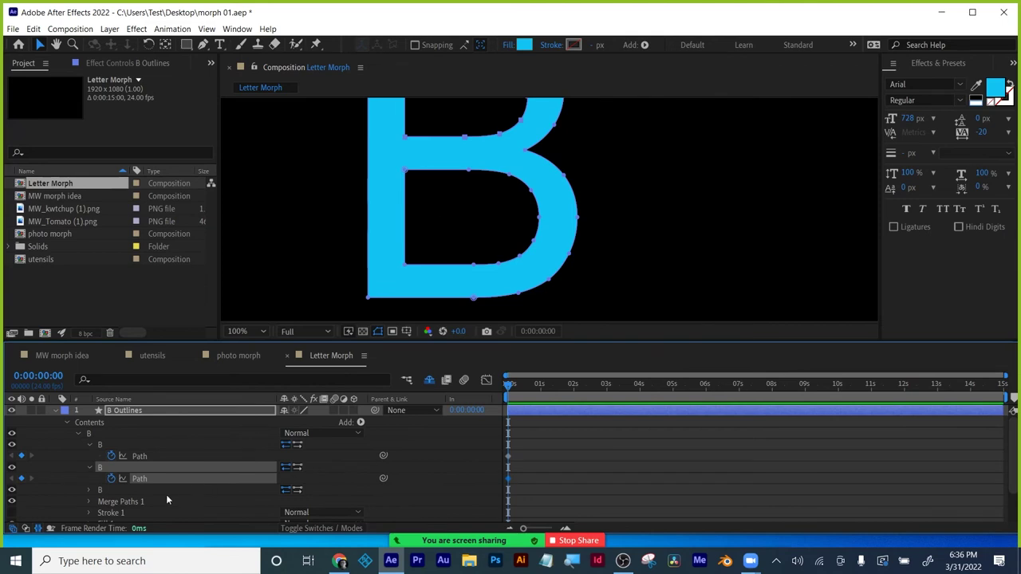
{"action": "left_click", "coordinate": [89, 489]}
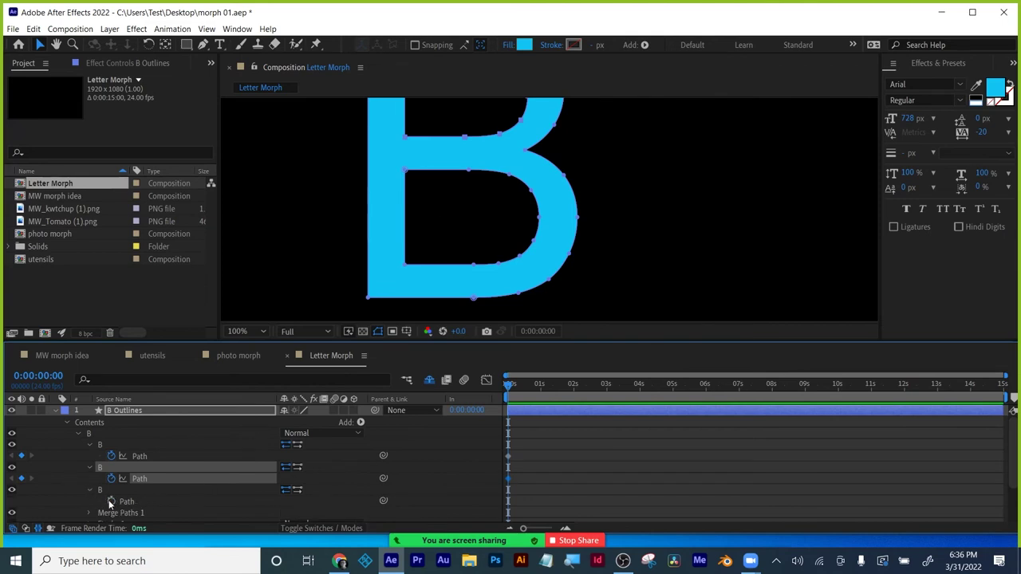
{"action": "left_click", "coordinate": [111, 500]}
- Toggle the visibility of the first path in group B to check which part of the letter it forms
{"action": "left_click", "coordinate": [137, 454]}
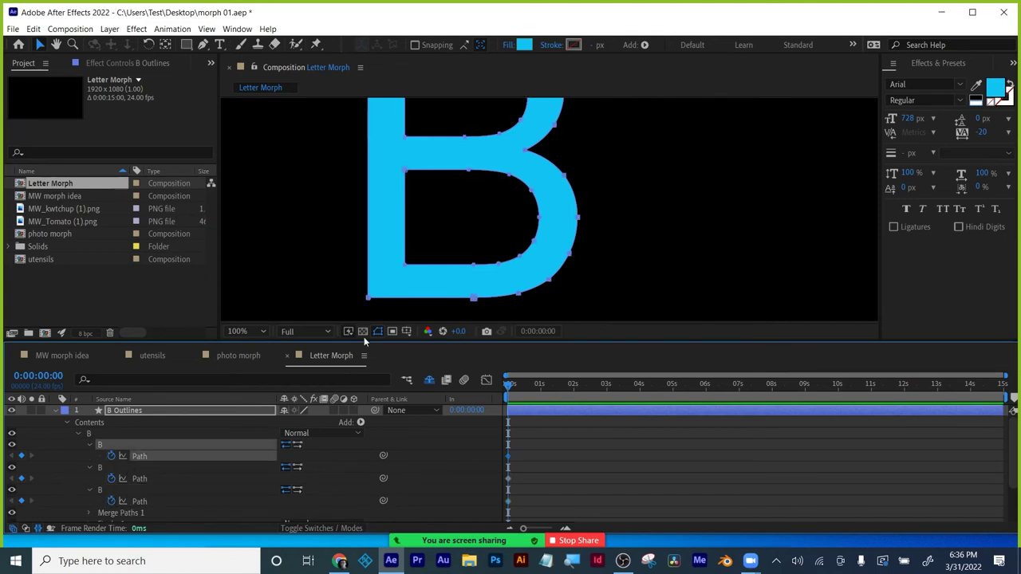
{"action": "left_click", "coordinate": [12, 445]}
{"action": "left_click", "coordinate": [12, 445]}
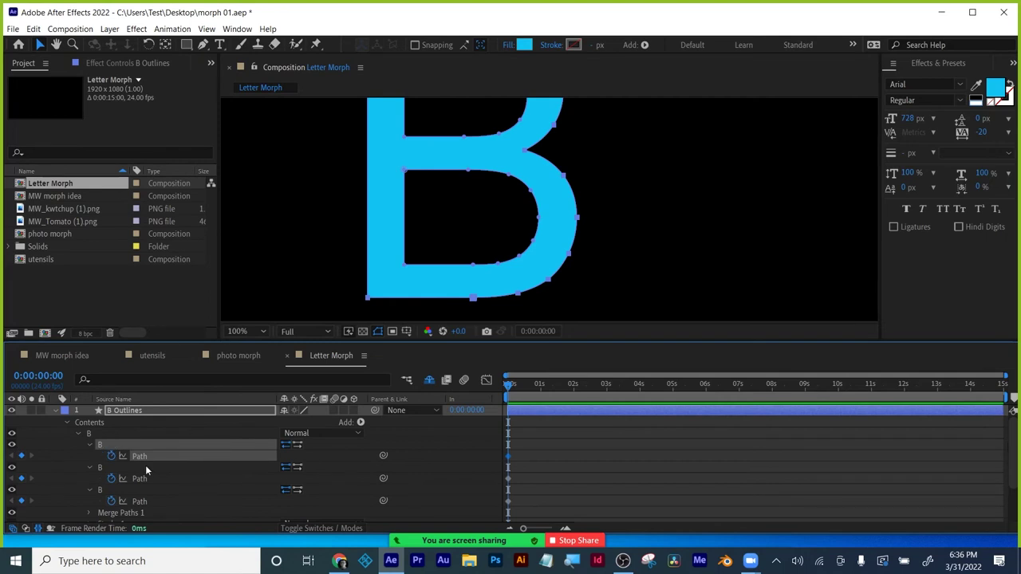
- Rename the first path in group B, the letter's outer contour, as "B outside"
{"action": "left_click", "coordinate": [102, 442]}
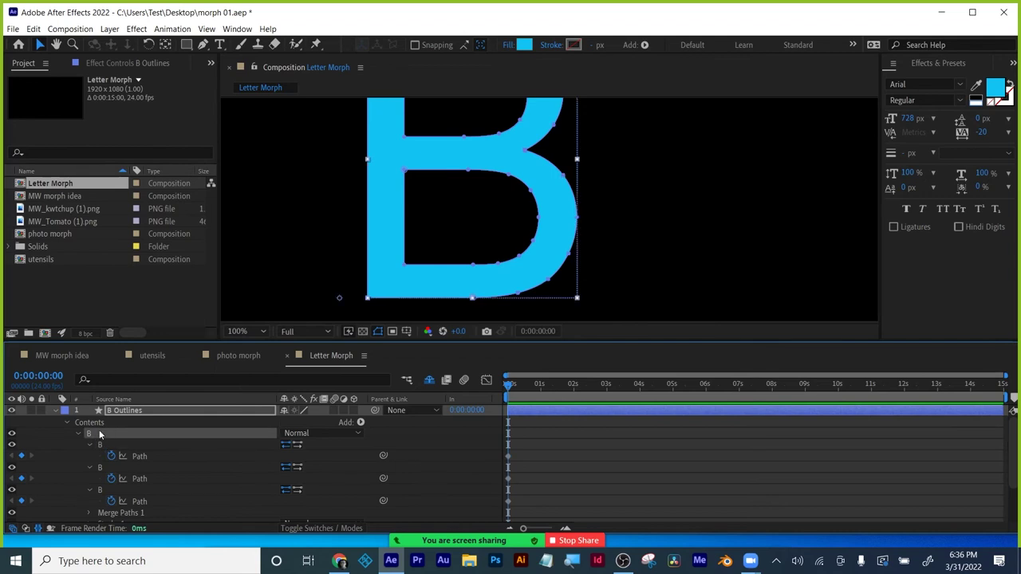
{"action": "key", "text": "Return"}
{"action": "type", "text": "B ou"}
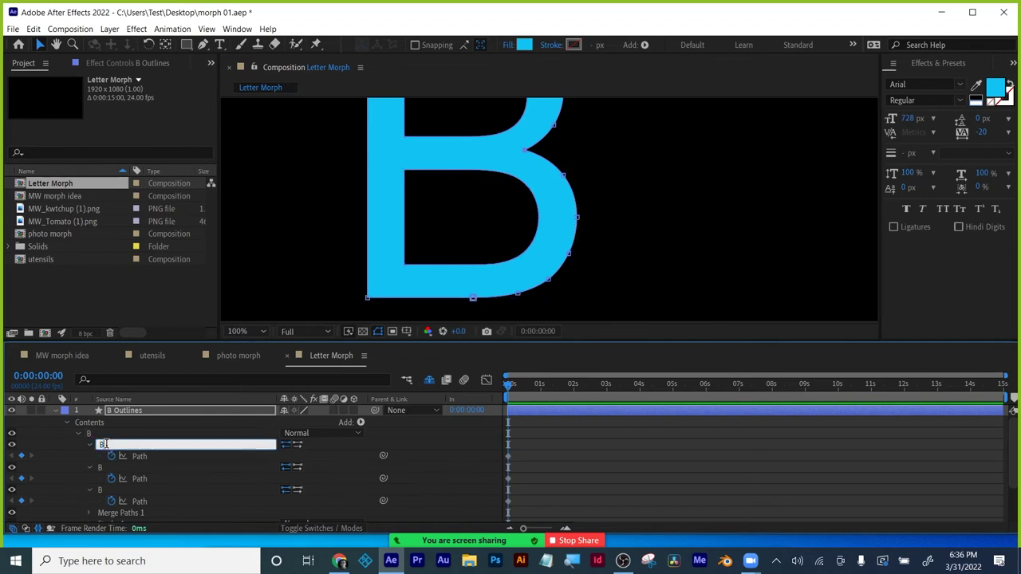
{"action": "type", "text": "tside"}
{"action": "key", "text": "Return"}
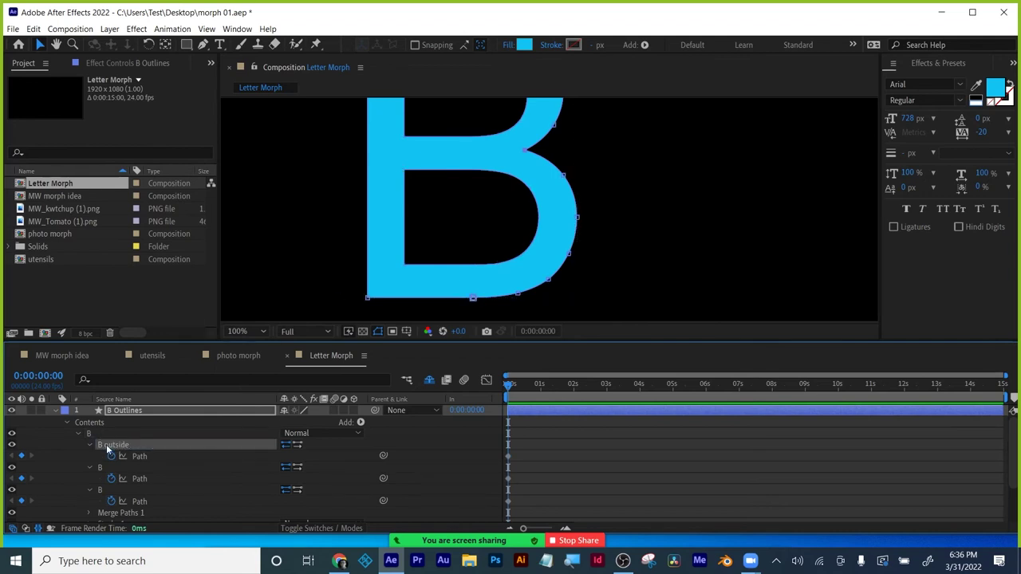
- Set the bottom-left corner of the B's outer contour as the first vertex of the B outside path
{"action": "left_click", "coordinate": [369, 301]}
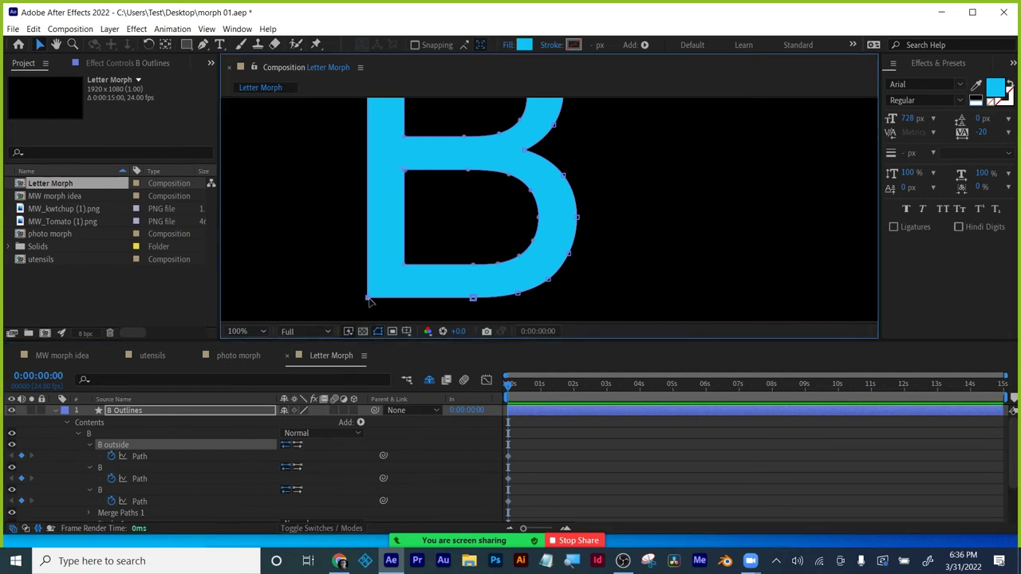
{"action": "right_click", "coordinate": [370, 302]}
{"action": "mouse_move", "coordinate": [459, 237]}
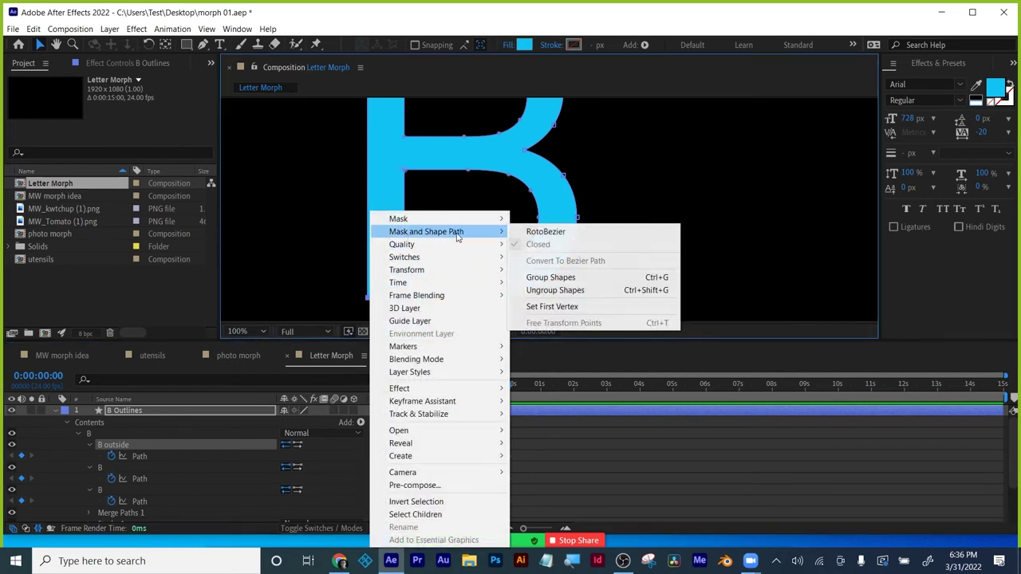
{"action": "left_click", "coordinate": [551, 307]}
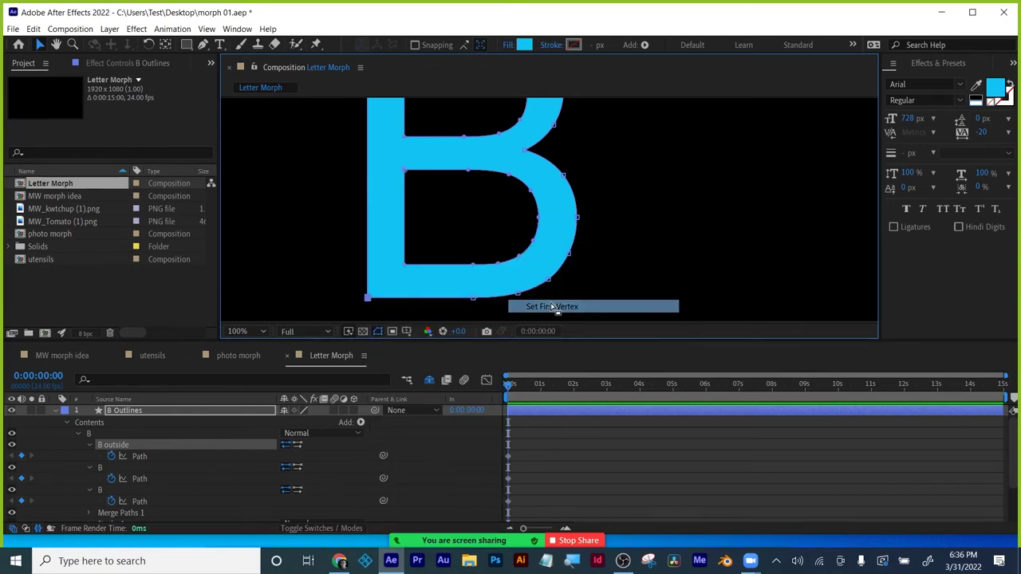
- Set the bottom-left corner of the B's upper hole as the first vertex of group B's second path
{"action": "left_click", "coordinate": [99, 466]}
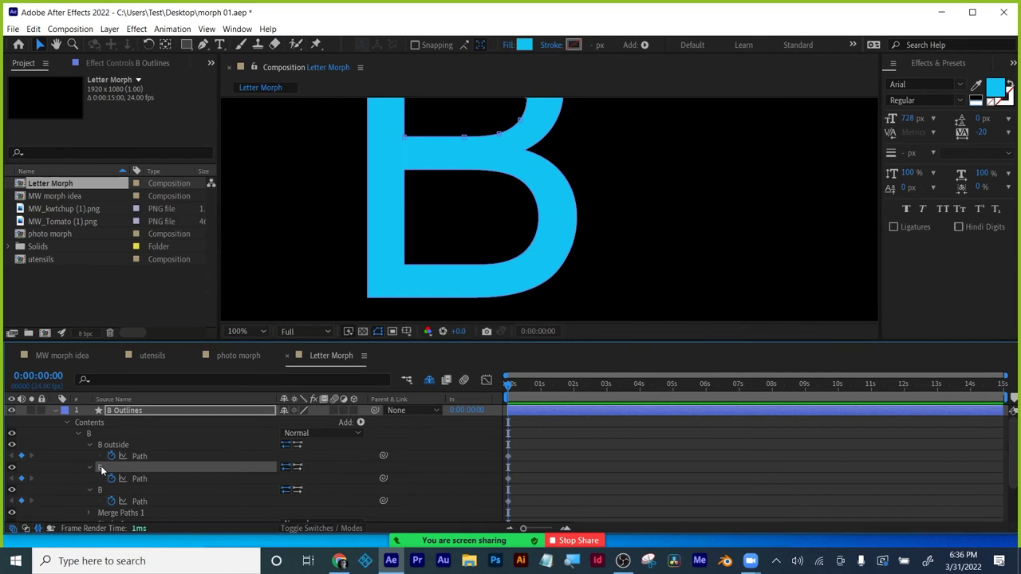
{"action": "right_click", "coordinate": [403, 135]}
{"action": "mouse_move", "coordinate": [523, 161]}
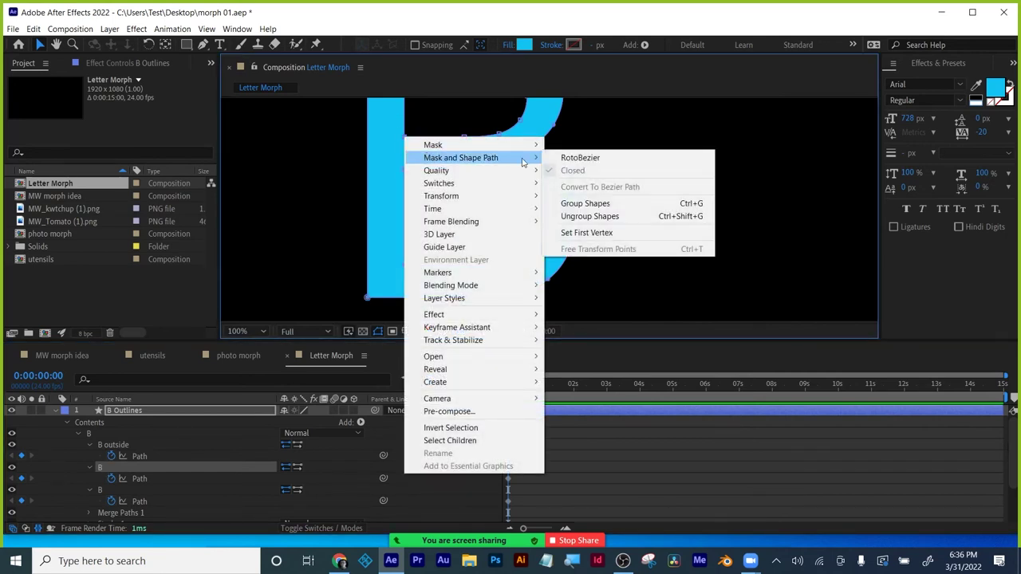
{"action": "left_click", "coordinate": [590, 233]}
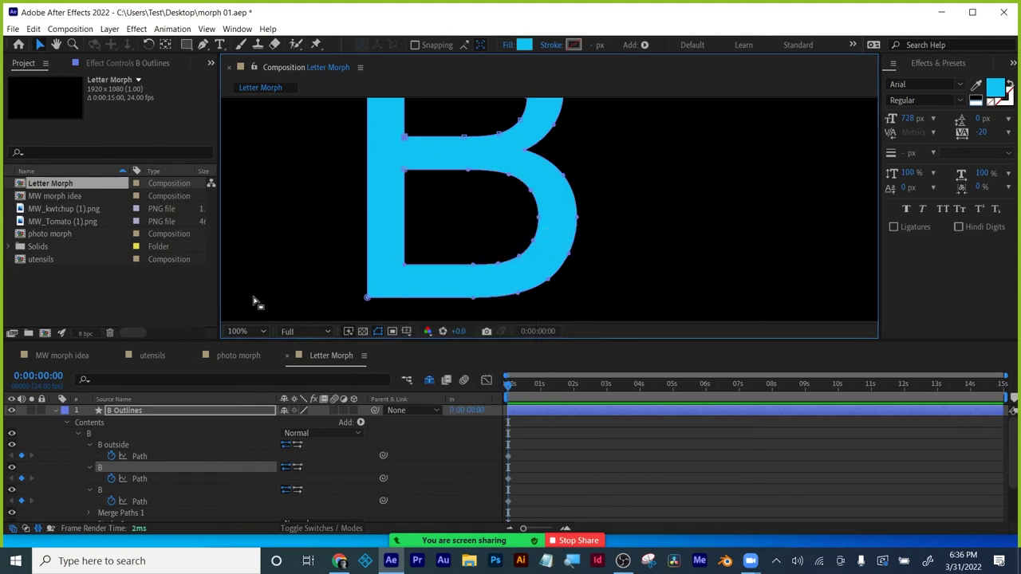
- Rename group B's second path, the letter's upper hole, as "B inner top"
{"action": "key", "text": "Return"}
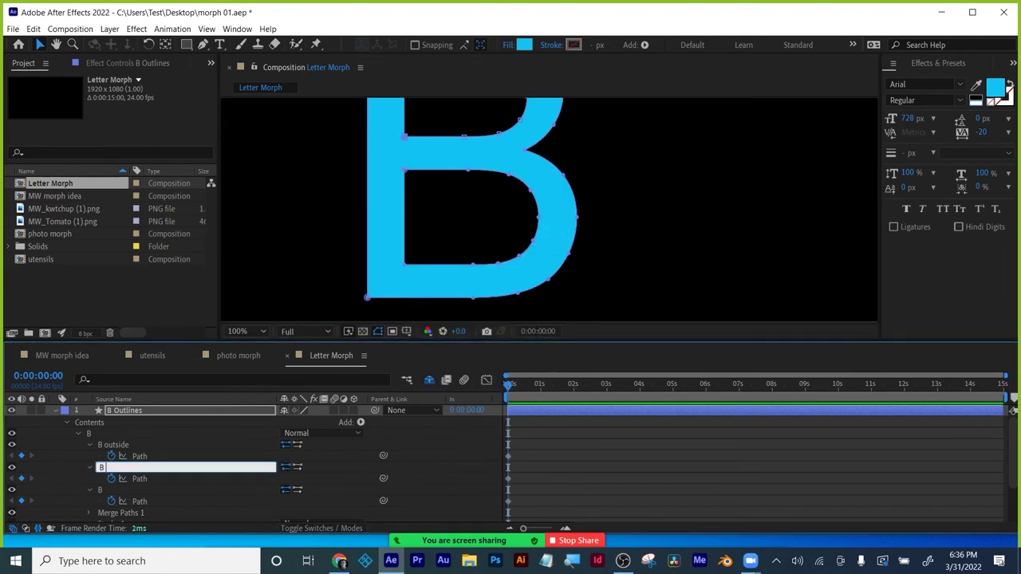
{"action": "type", "text": "inner top"}
{"action": "key", "text": "Return"}
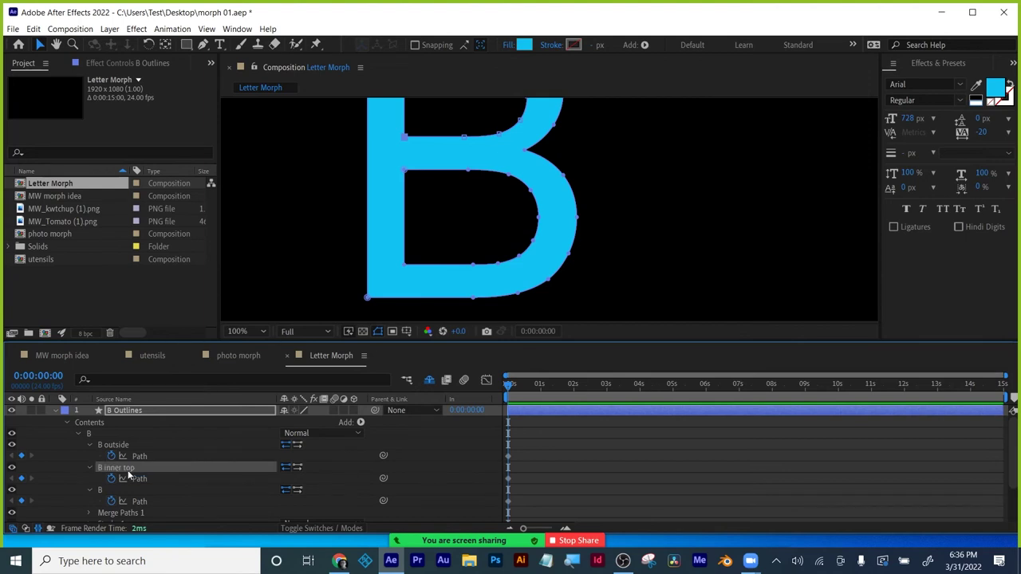
- Set the bottom-left corner of the B's lower hole as the first vertex of group B's third path
{"action": "left_click", "coordinate": [100, 489]}
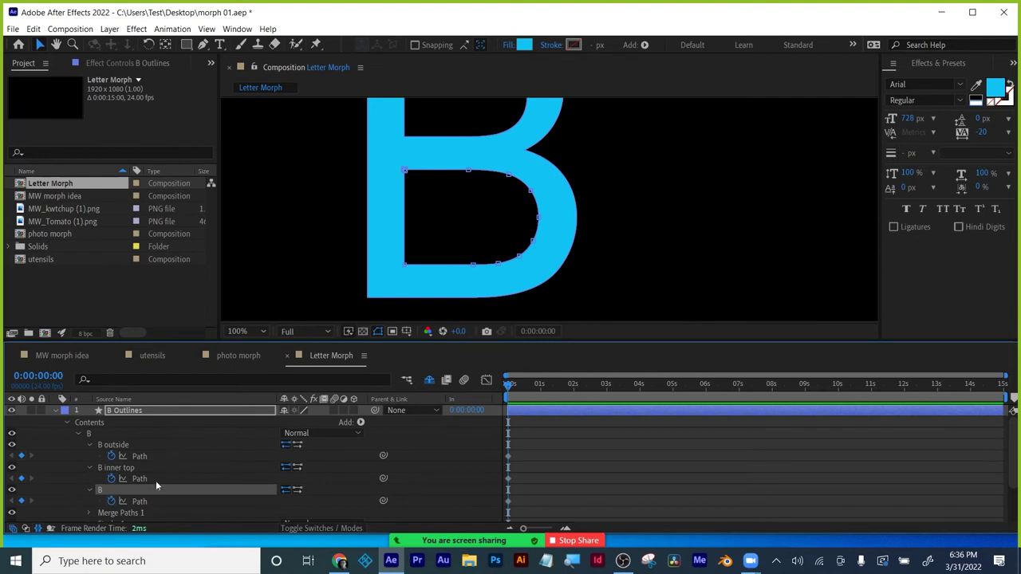
{"action": "right_click", "coordinate": [405, 264]}
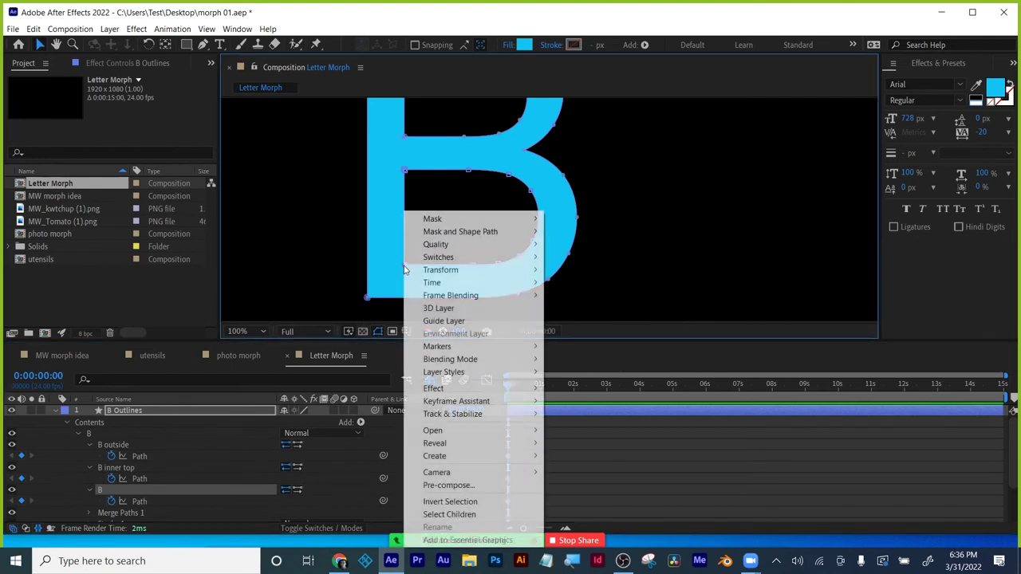
{"action": "mouse_move", "coordinate": [445, 234]}
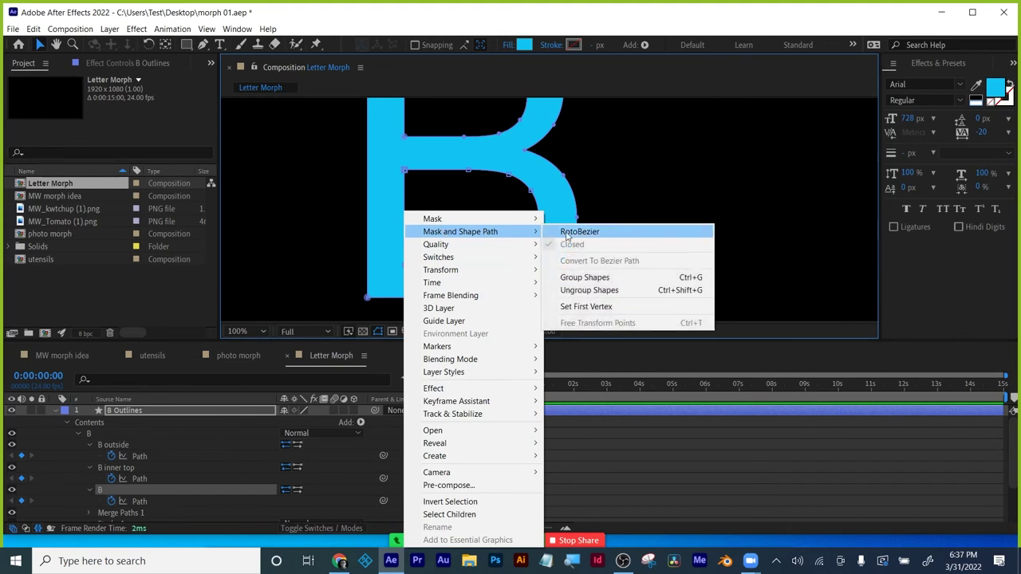
{"action": "left_click", "coordinate": [586, 306]}
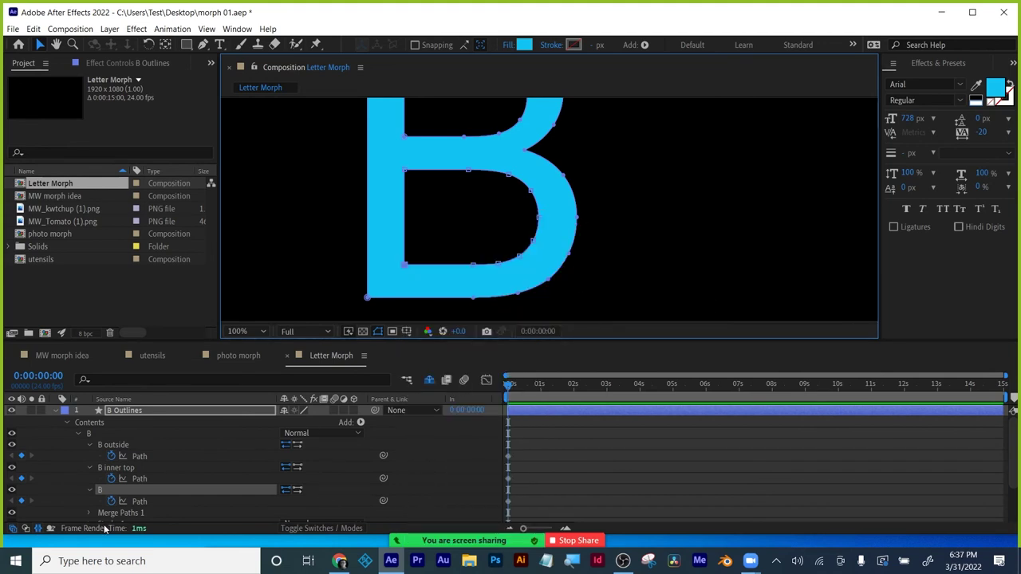
- Rename group B's third path, the letter's lower hole, as "B inner bottom"
{"action": "left_click", "coordinate": [104, 489]}
{"action": "key", "text": "Return"}
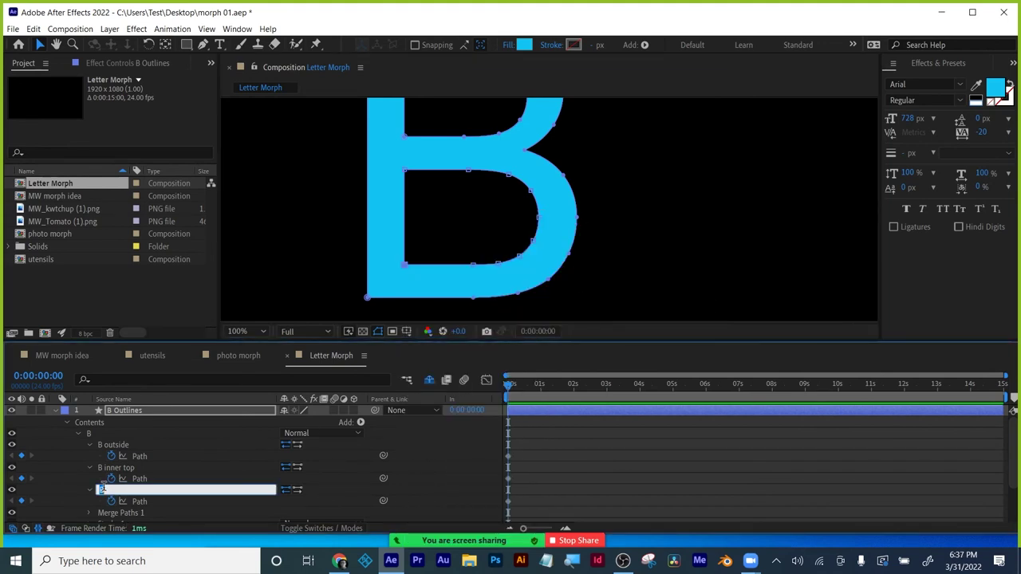
{"action": "type", "text": "inner bottom"}
{"action": "key", "text": "Return"}
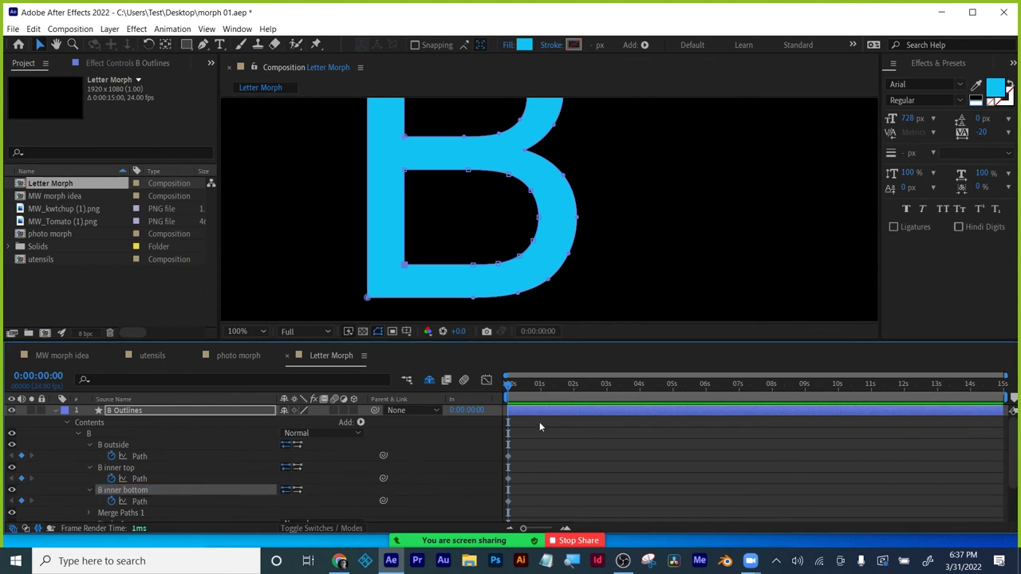
- Show only the keyframed Path properties of B Outlines and A Outlines, and make the A Outlines layer visible
{"action": "key", "text": "u"}
{"action": "left_click", "coordinate": [533, 458]}
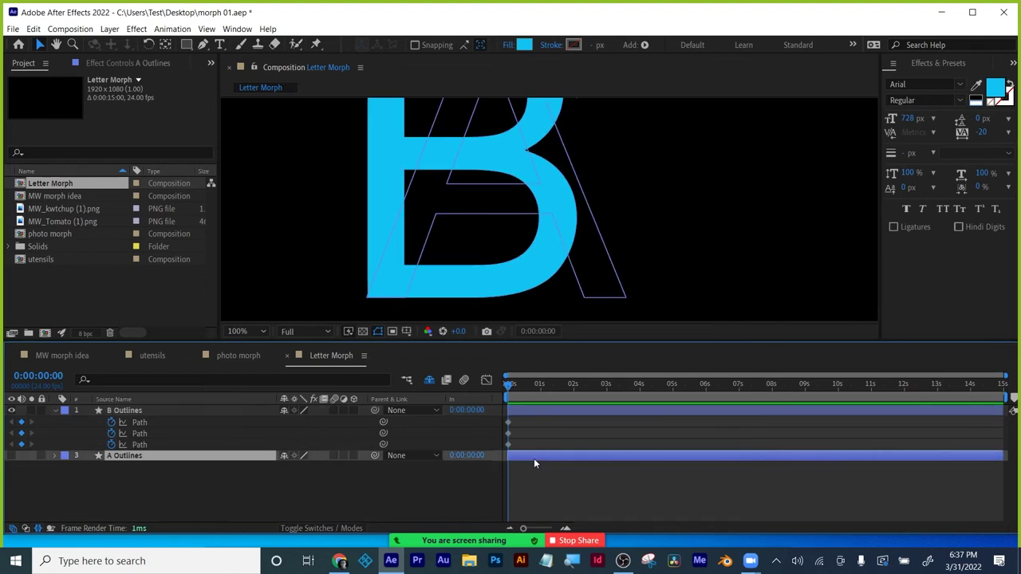
{"action": "left_click", "coordinate": [555, 499]}
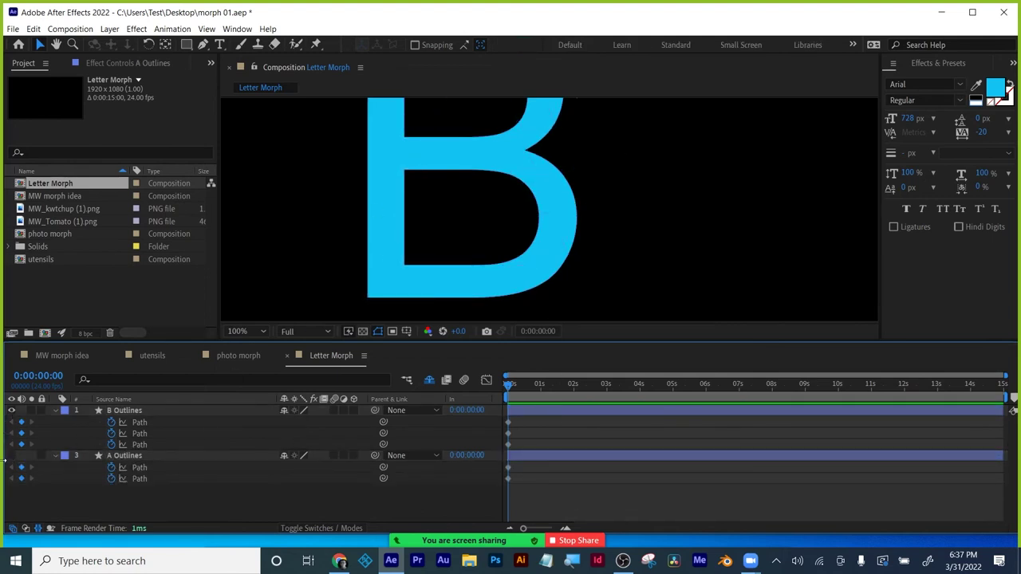
{"action": "left_click", "coordinate": [11, 455]}
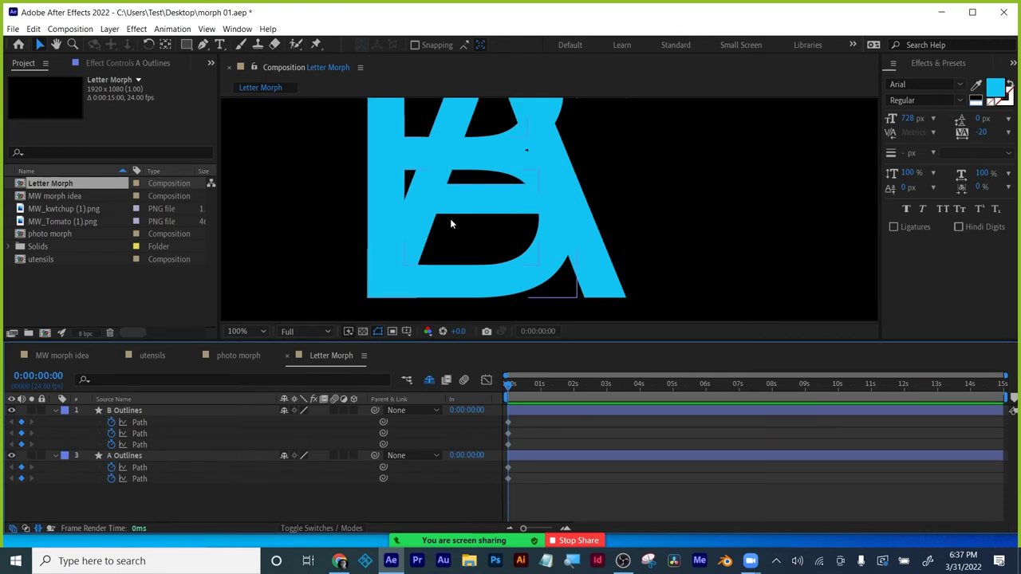
{"action": "left_click_drag", "start_coordinate": [550, 340], "coordinate": [547, 384]}
{"action": "scroll", "coordinate": [512, 262], "scroll_direction": "down", "scroll_amount": 2}
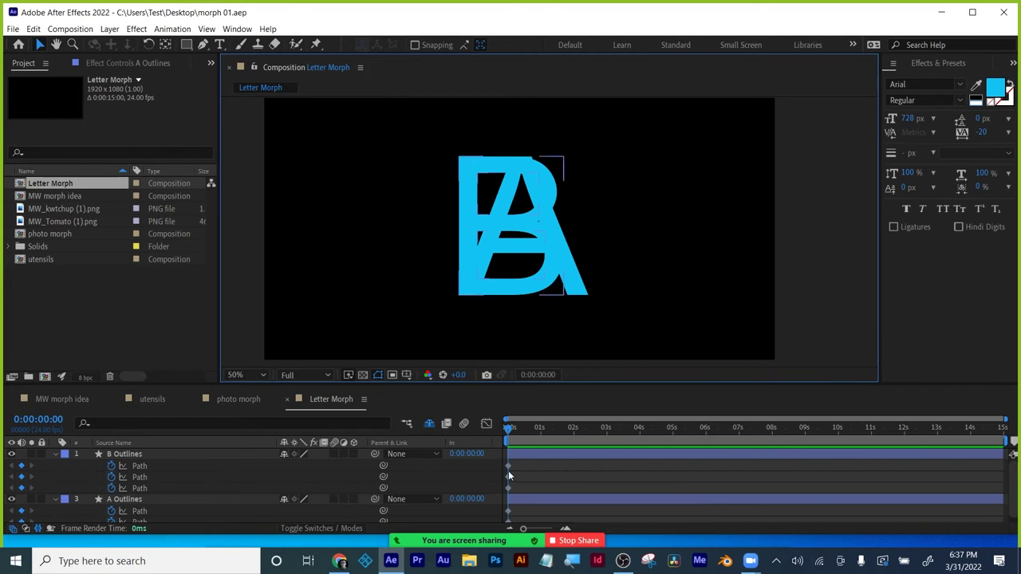
{"action": "left_click", "coordinate": [460, 300]}
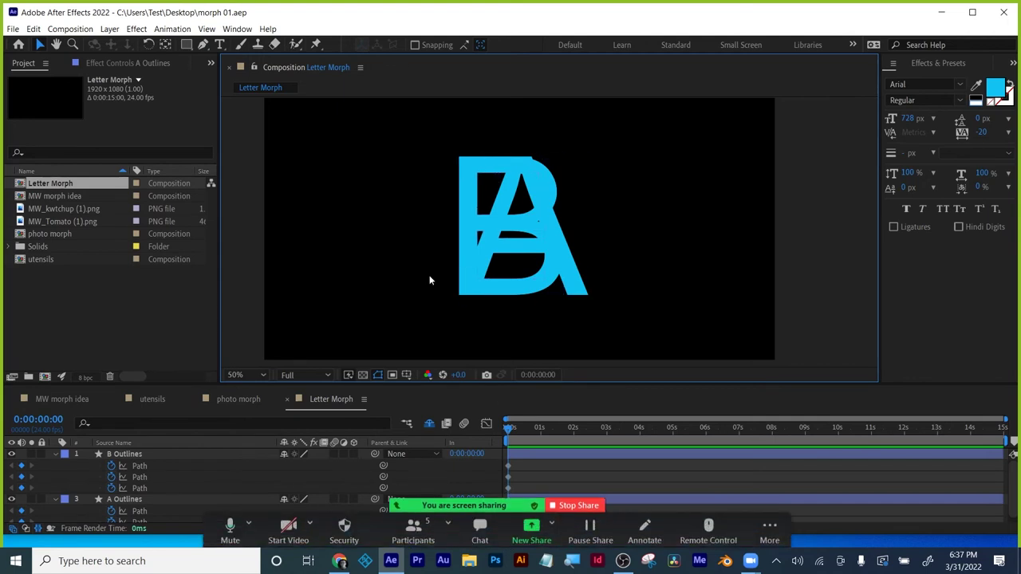
{"action": "left_click", "coordinate": [127, 454]}
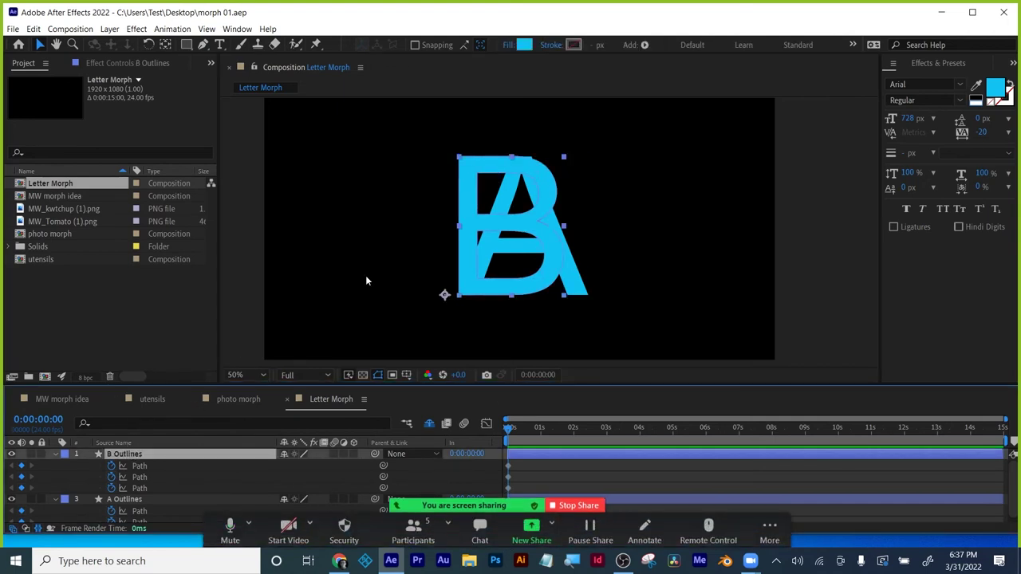
{"action": "left_click", "coordinate": [624, 479]}
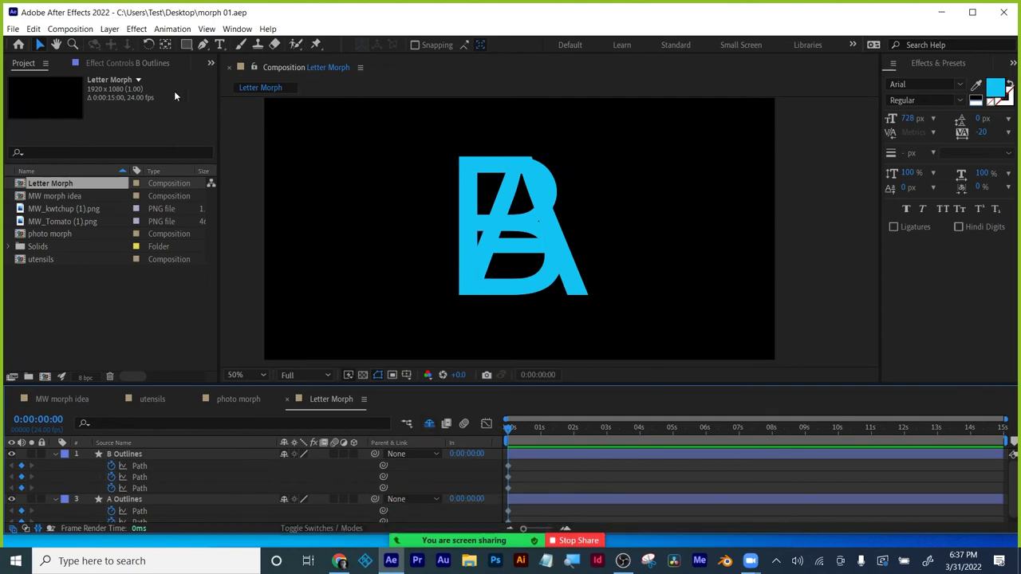
- Create a new empty shape layer in the Letter Morph composition and name it "morph"
{"action": "left_click", "coordinate": [109, 30]}
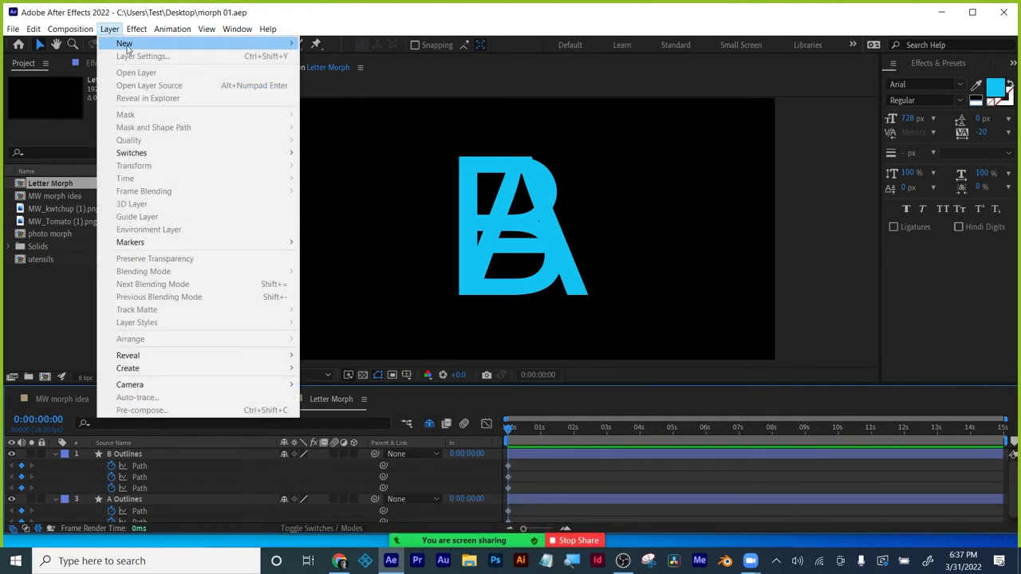
{"action": "mouse_move", "coordinate": [132, 49]}
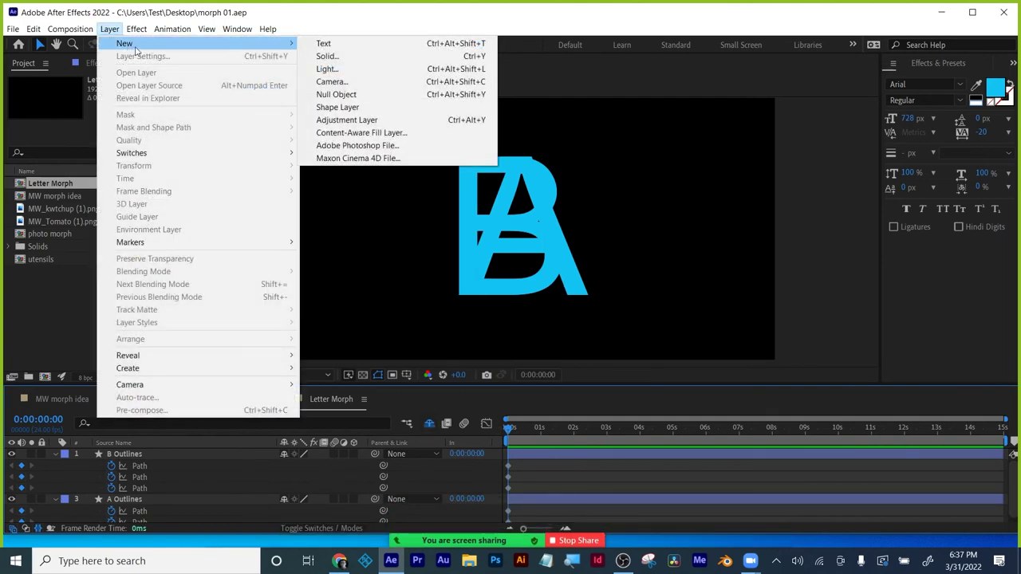
{"action": "left_click", "coordinate": [337, 107]}
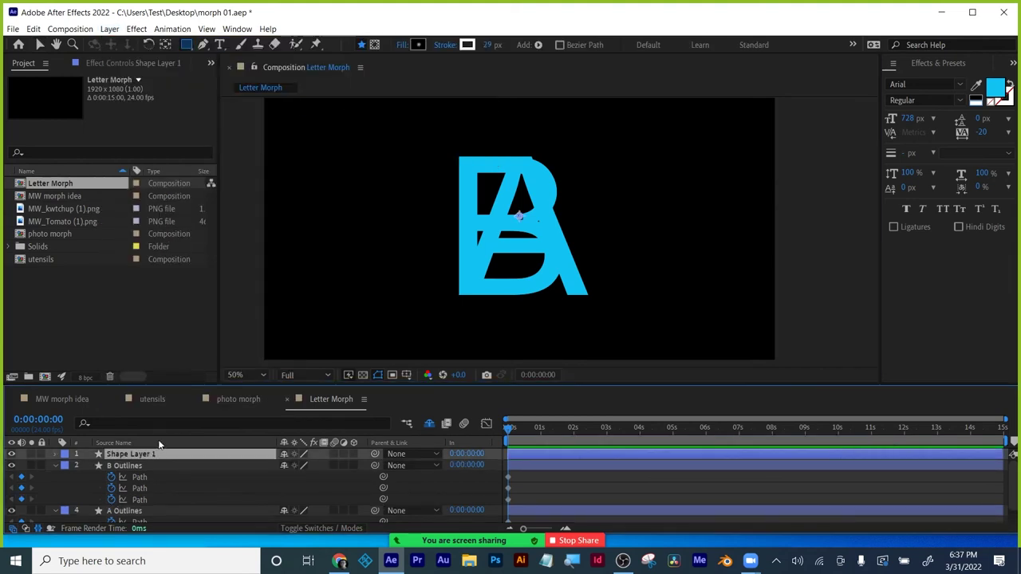
{"action": "key", "text": "Return"}
{"action": "type", "text": "n"}
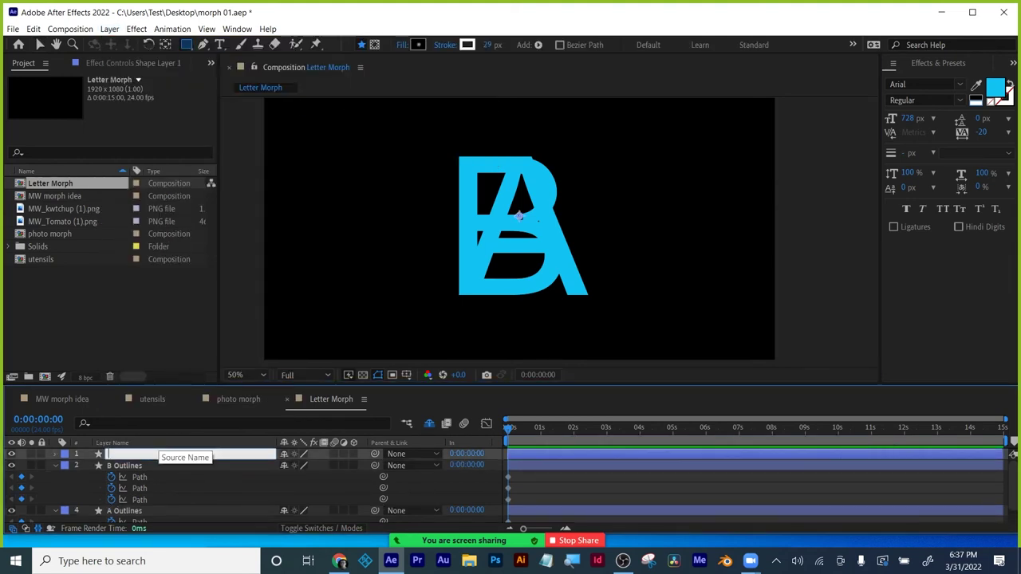
{"action": "type", "text": "morph"}
{"action": "key", "text": "Return"}
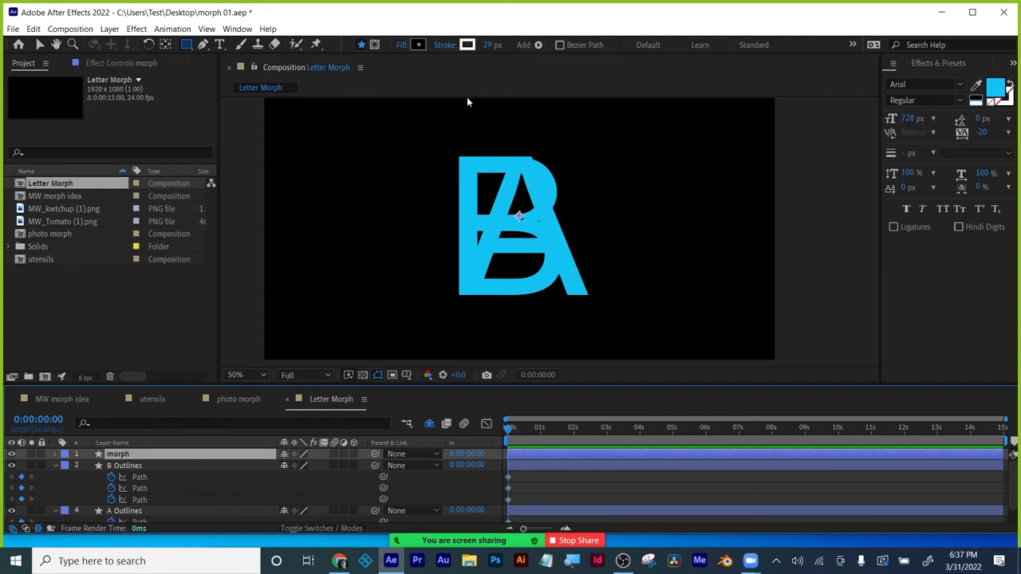
- Add an empty path to the morph layer's contents and name it "letter outside"
{"action": "left_click", "coordinate": [538, 45]}
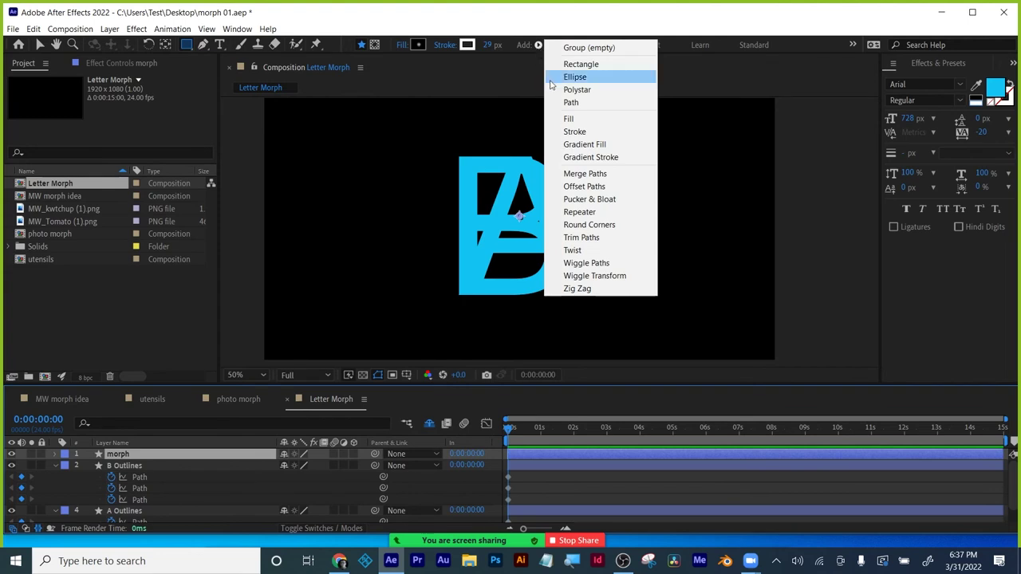
{"action": "left_click", "coordinate": [571, 103]}
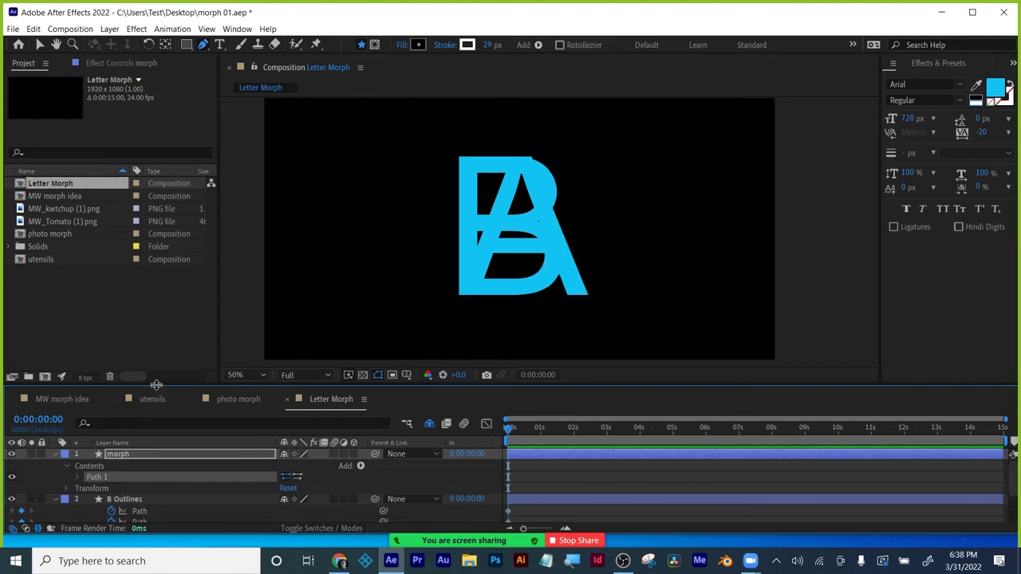
{"action": "left_click_drag", "start_coordinate": [154, 386], "coordinate": [176, 285]}
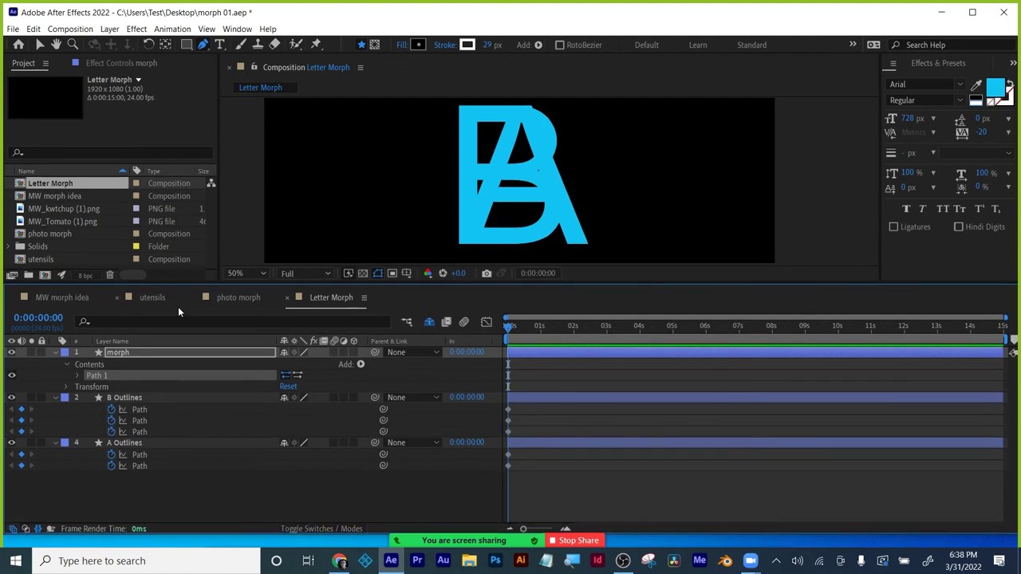
{"action": "key", "text": "Return"}
{"action": "type", "text": "outl"}
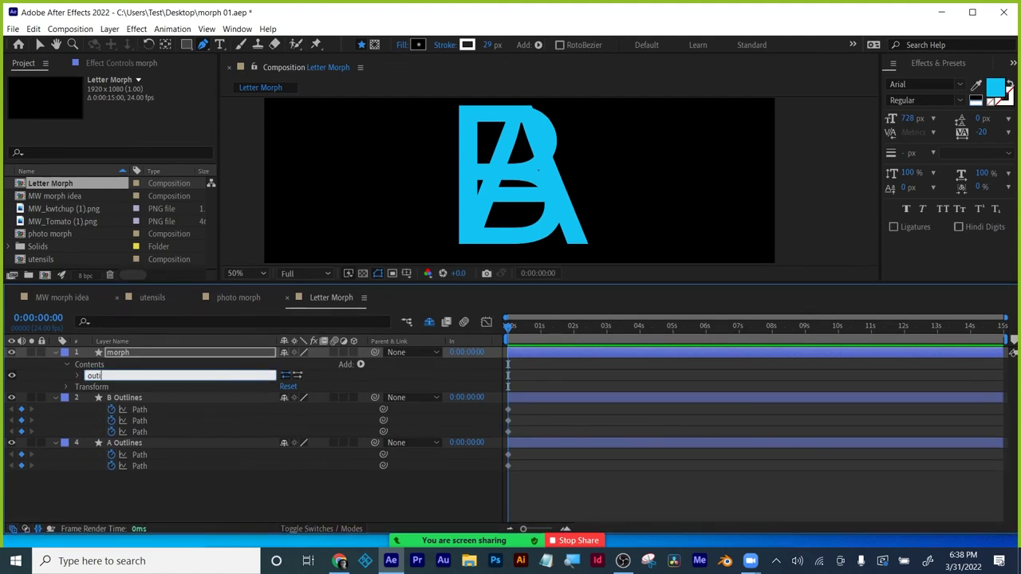
{"action": "type", "text": "isde lette"}
{"action": "key", "text": "BackSpace"}
{"action": "key", "text": "BackSpace"}
{"action": "key", "text": "BackSpace"}
{"action": "key", "text": "BackSpace"}
{"action": "key", "text": "BackSpace"}
{"action": "key", "text": "BackSpace"}
{"action": "key", "text": "BackSpace"}
{"action": "key", "text": "BackSpace"}
{"action": "key", "text": "BackSpace"}
{"action": "key", "text": "BackSpace"}
{"action": "key", "text": "BackSpace"}
{"action": "key", "text": "BackSpace"}
{"action": "key", "text": "BackSpace"}
{"action": "type", "text": "letter outside"}
{"action": "key", "text": "Return"}
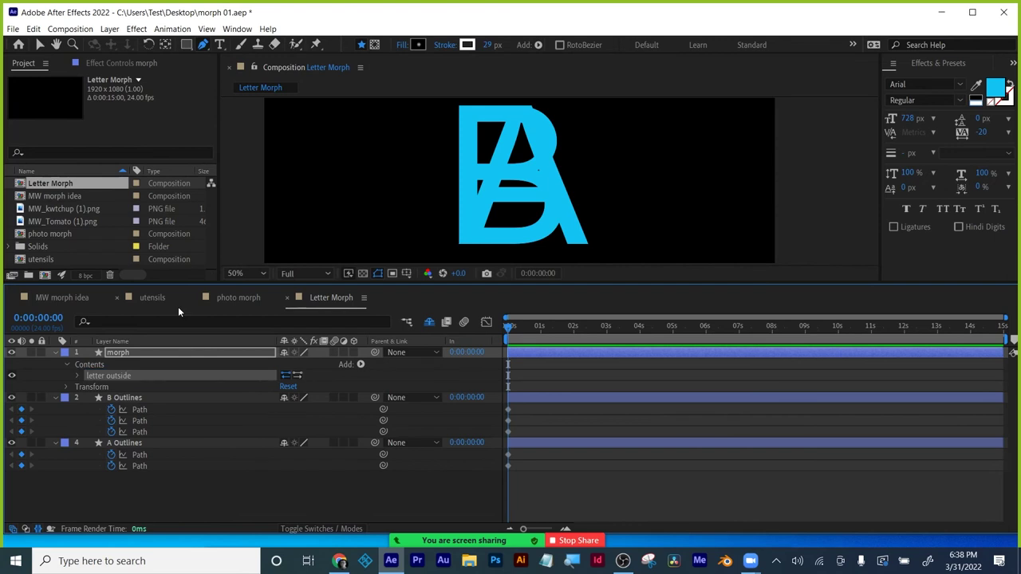
- Add a second empty path directly under the morph layer's contents and name it "letter inner top"
{"action": "left_click", "coordinate": [96, 366]}
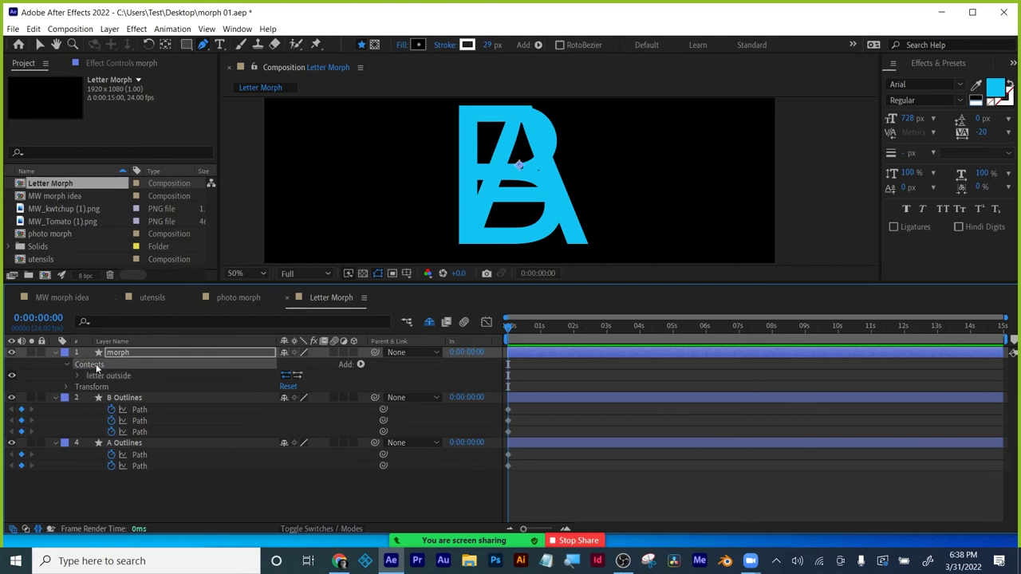
{"action": "left_click", "coordinate": [537, 45]}
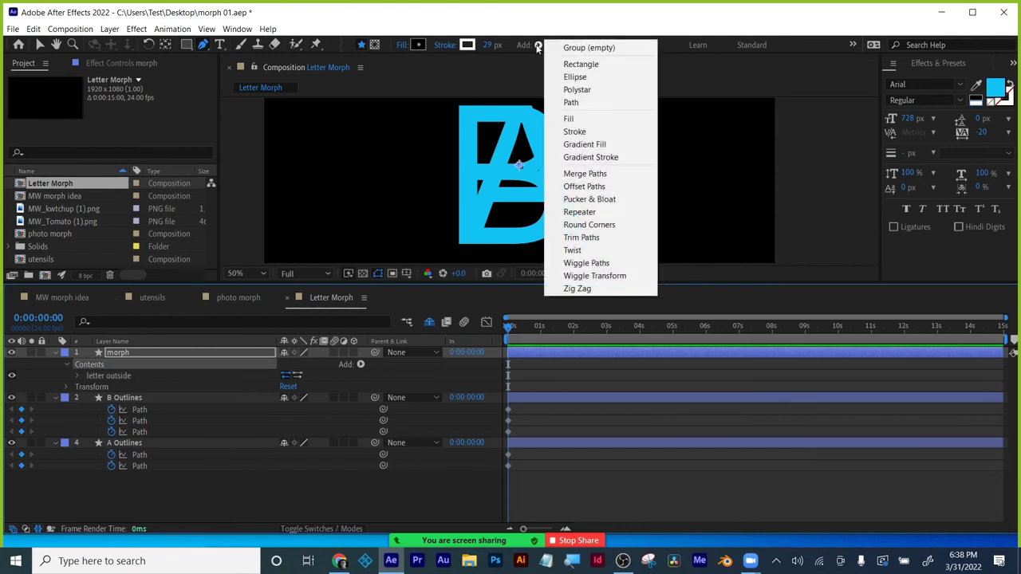
{"action": "left_click", "coordinate": [581, 104]}
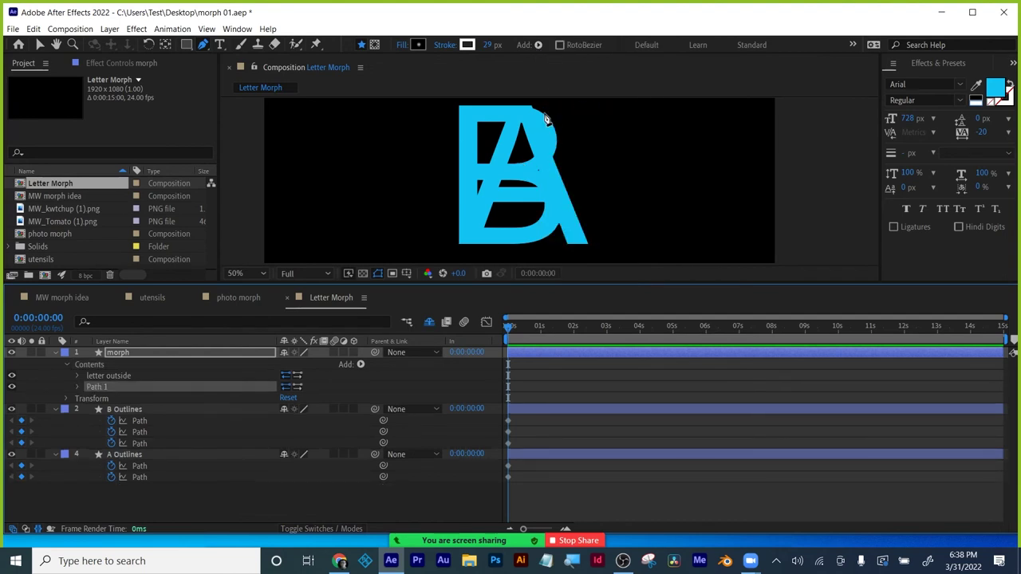
{"action": "key", "text": "Return"}
{"action": "type", "text": "lette"}
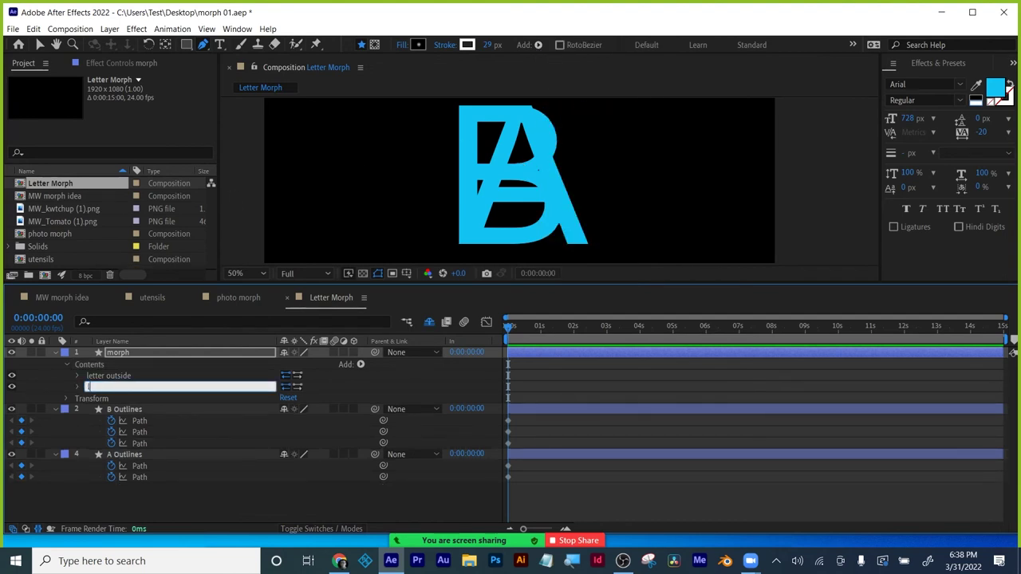
{"action": "type", "text": "r inner top"}
{"action": "key", "text": "Return"}
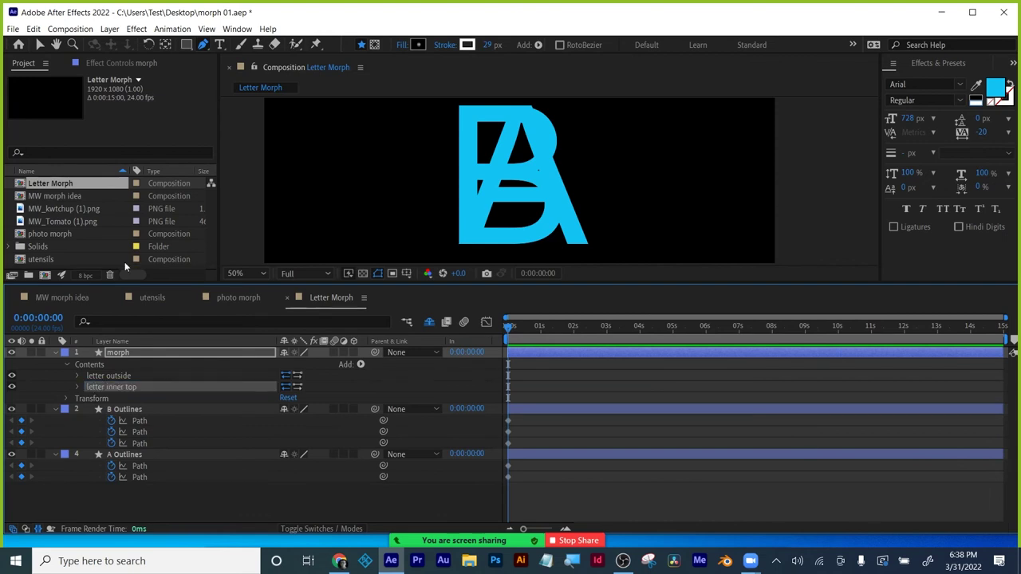
- Add a third empty path directly under the morph layer's contents and name it "letter inner bottom"
{"action": "left_click", "coordinate": [98, 364]}
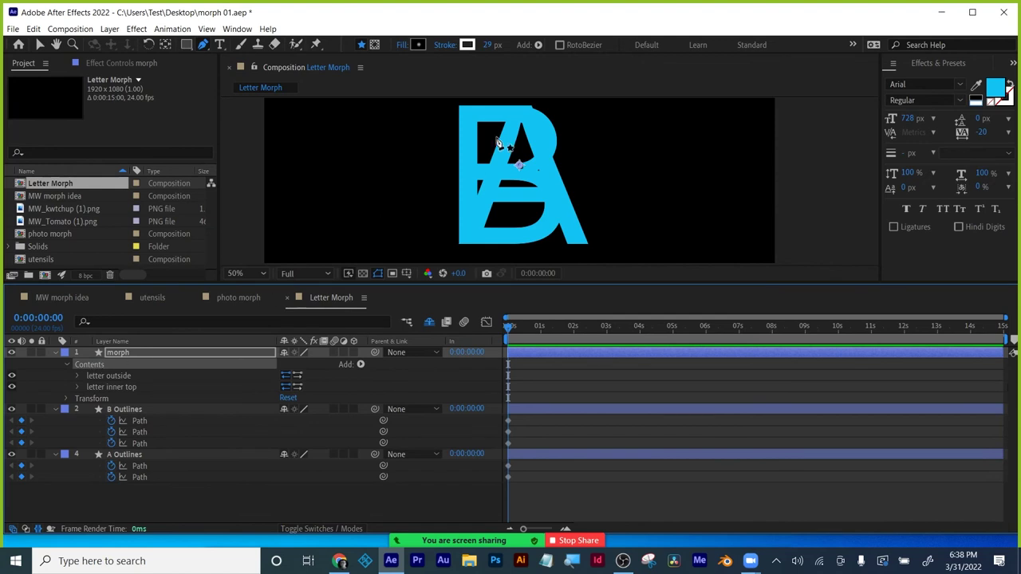
{"action": "left_click", "coordinate": [538, 46]}
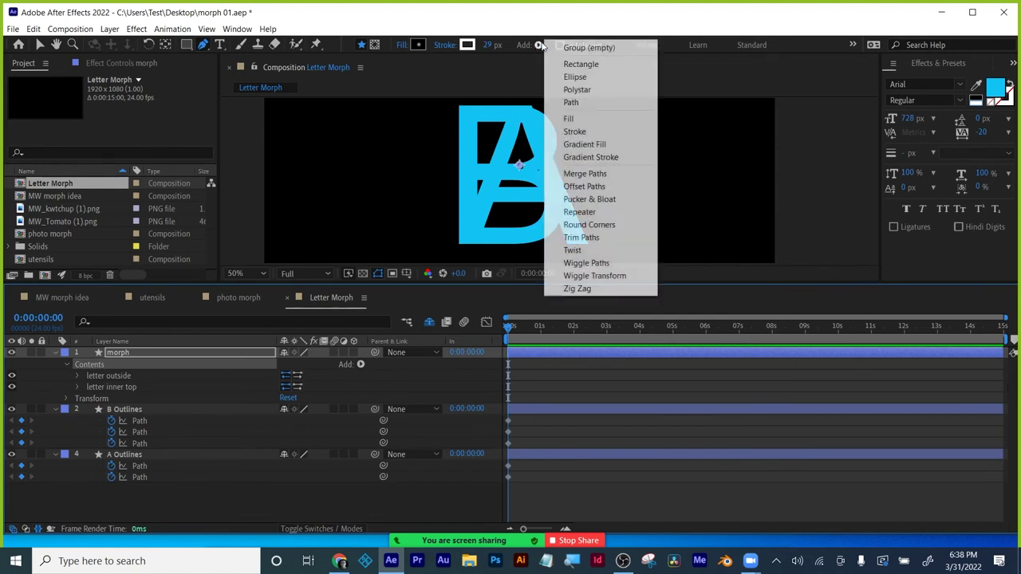
{"action": "left_click", "coordinate": [574, 102]}
{"action": "key", "text": "Return"}
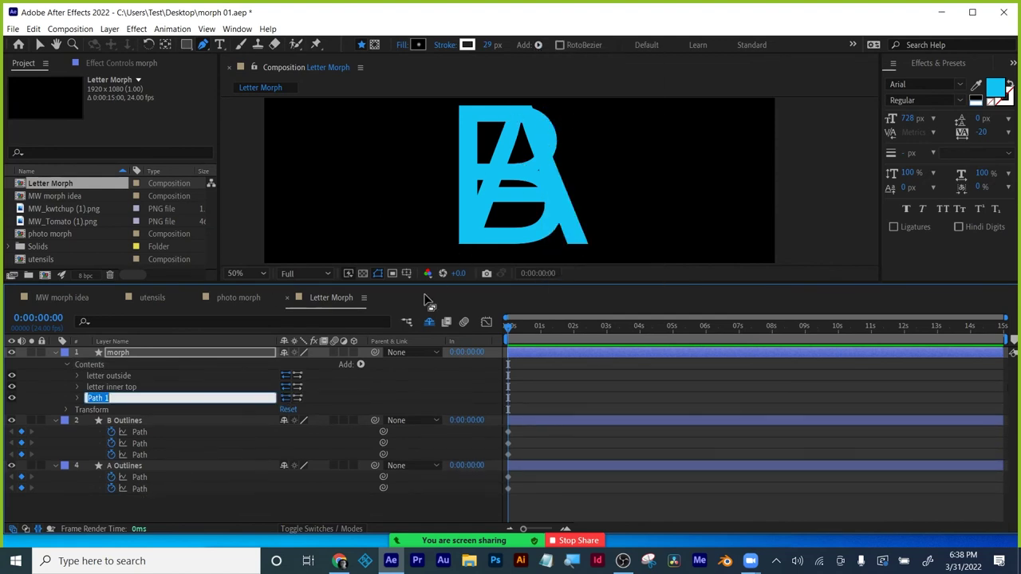
{"action": "type", "text": "letter inner bottom"}
{"action": "key", "text": "Return"}
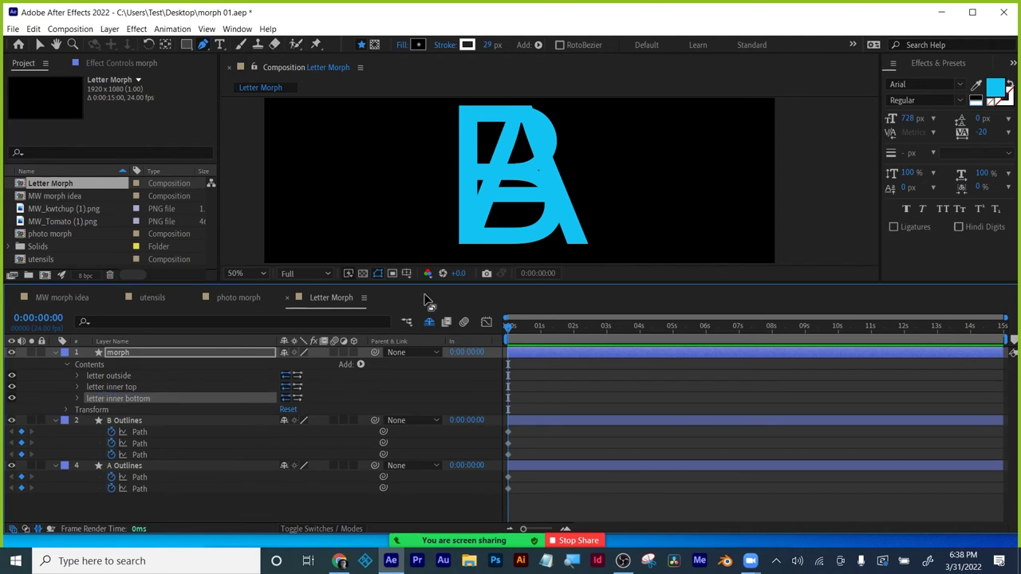
- Enable Path keyframing at 0 seconds for the morph layer's letter inner bottom, letter inner top and letter outside paths
{"action": "left_click", "coordinate": [78, 398]}
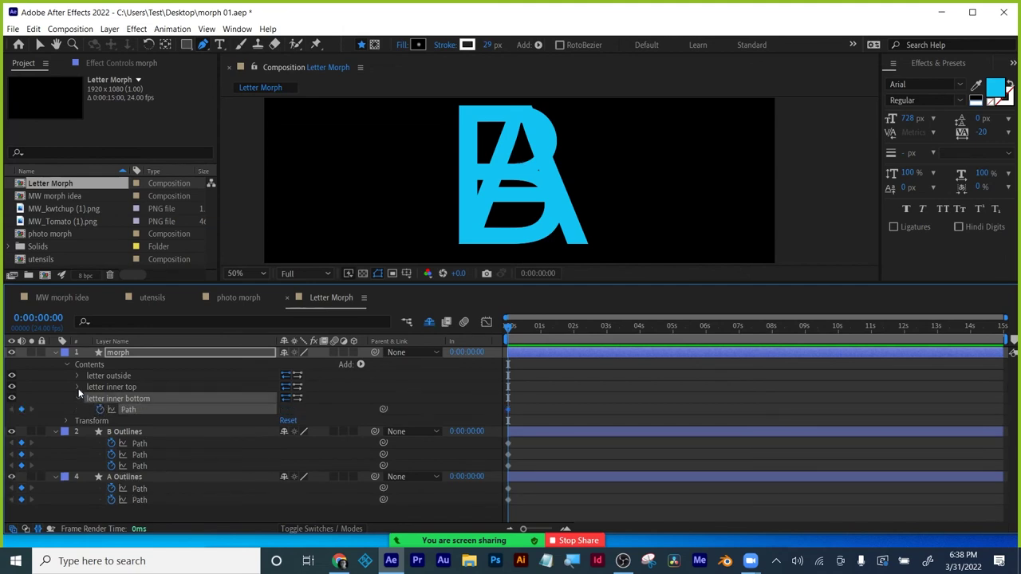
{"action": "left_click", "coordinate": [77, 387]}
{"action": "left_click", "coordinate": [103, 398]}
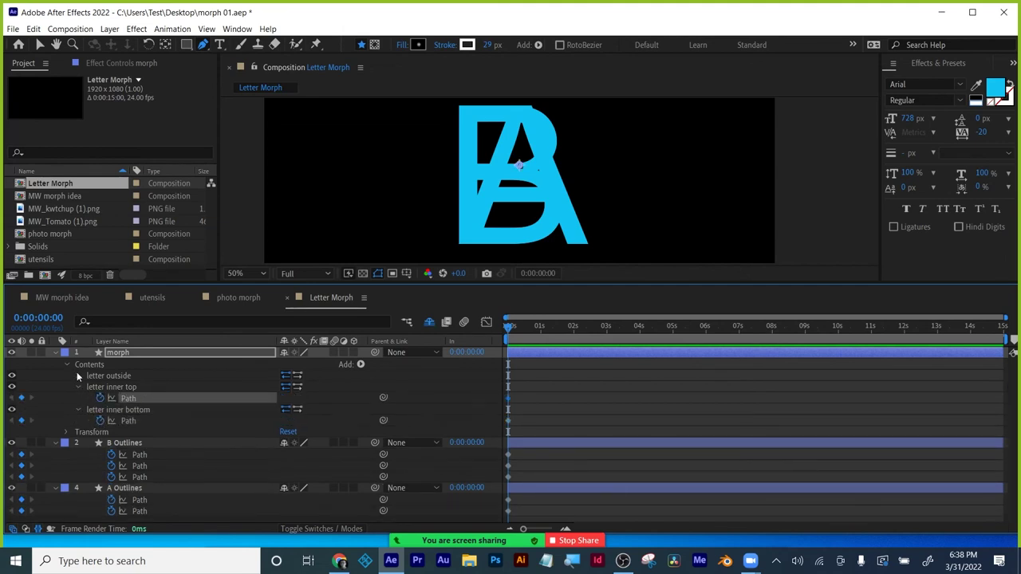
{"action": "left_click", "coordinate": [77, 376]}
{"action": "left_click", "coordinate": [101, 386]}
- Show only the keyframed Path properties of the morph layer and save the project
{"action": "left_click", "coordinate": [628, 351]}
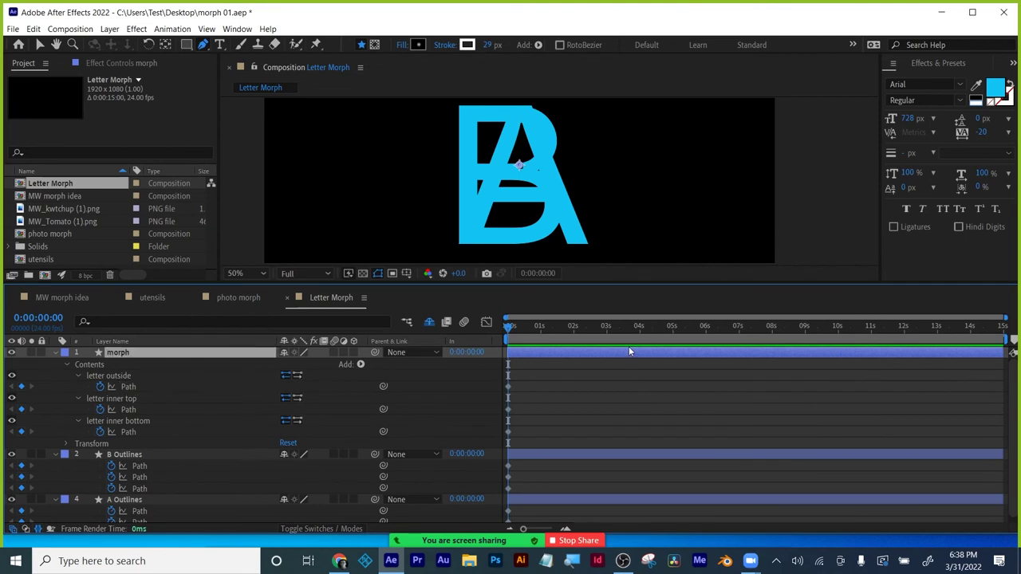
{"action": "key", "text": "u"}
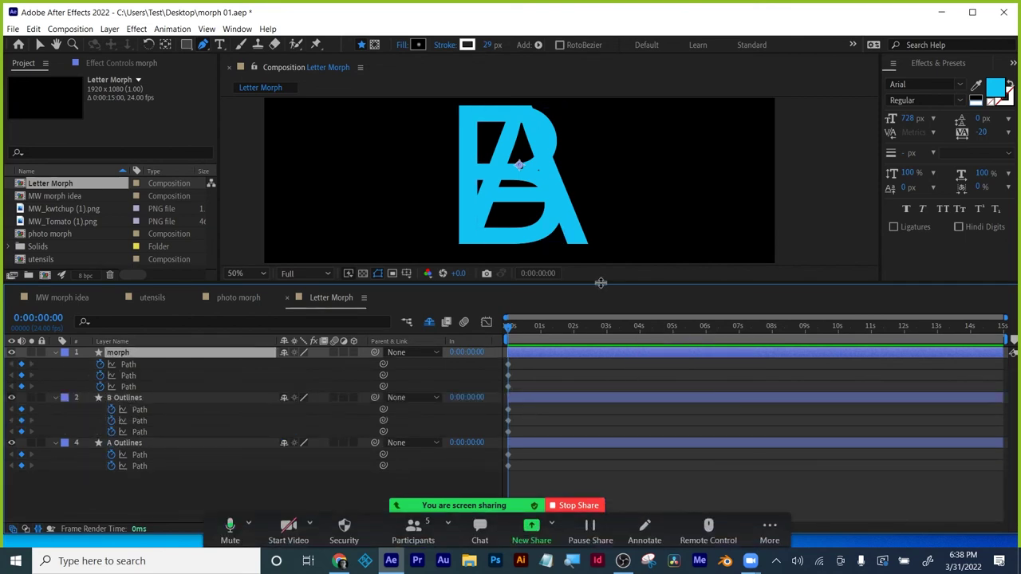
{"action": "left_click_drag", "start_coordinate": [601, 284], "coordinate": [602, 312]}
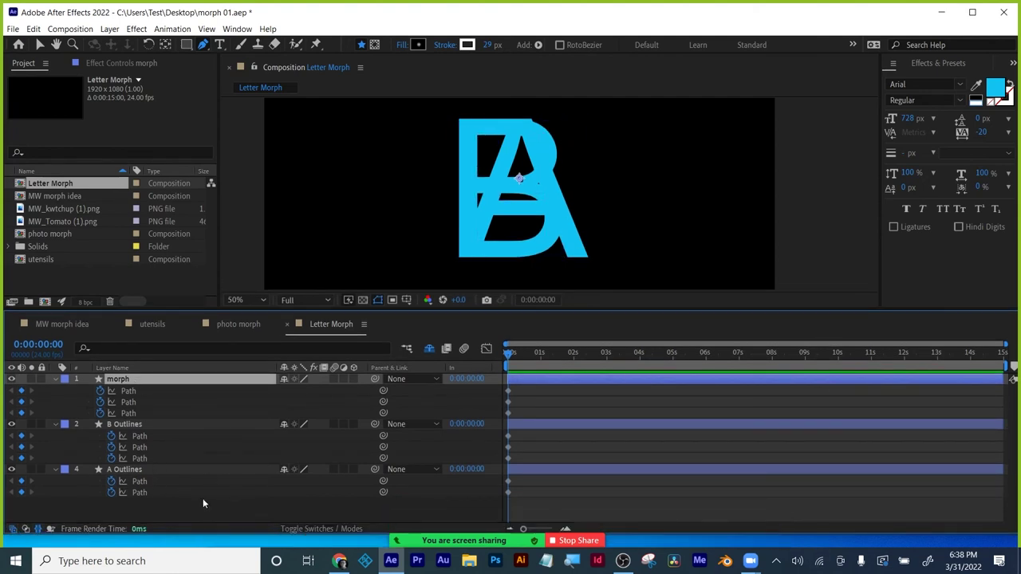
{"action": "key", "text": "ctrl+s"}
{"action": "left_click", "coordinate": [163, 506]}
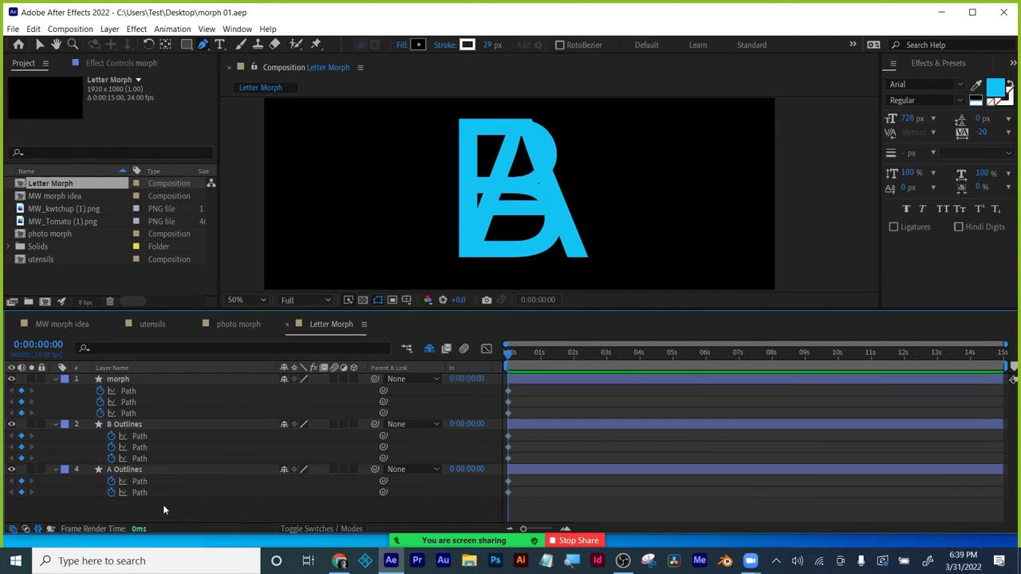
{"action": "left_click", "coordinate": [128, 391]}
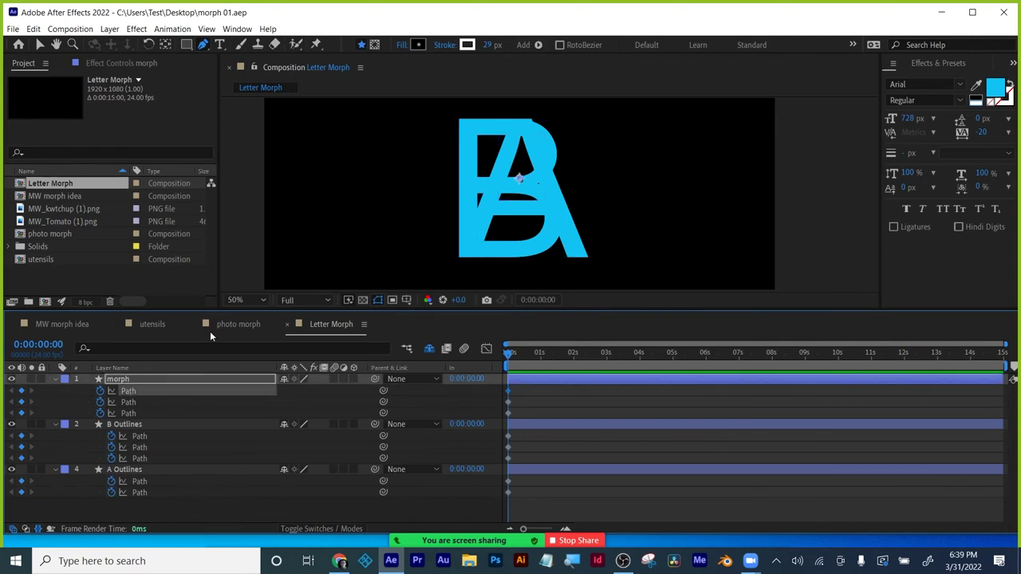
{"action": "left_click", "coordinate": [25, 529]}
{"action": "left_click", "coordinate": [25, 529]}
{"action": "left_click", "coordinate": [13, 529]}
{"action": "left_click", "coordinate": [13, 528]}
{"action": "left_click", "coordinate": [50, 528]}
{"action": "left_click", "coordinate": [50, 529]}
- Hide the B Outlines and A Outlines layers and expand all three layers to show their named paths
{"action": "left_click", "coordinate": [12, 423]}
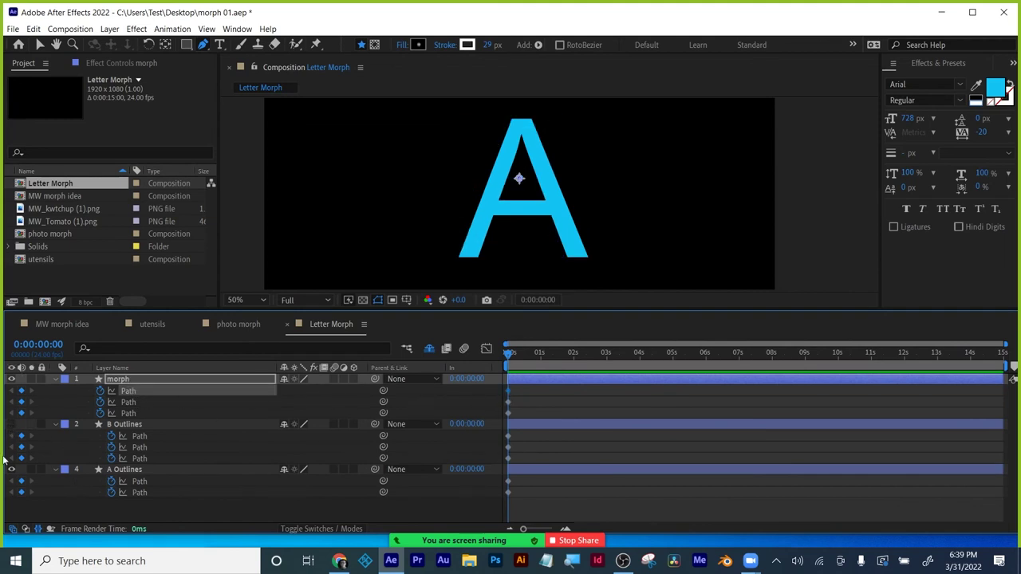
{"action": "left_click", "coordinate": [12, 469]}
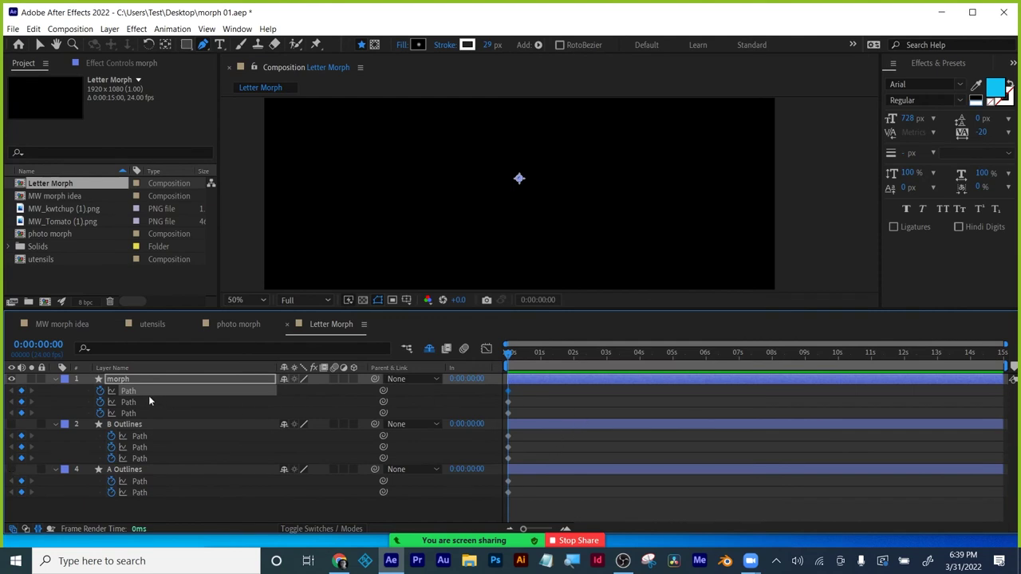
{"action": "left_click", "coordinate": [56, 380]}
{"action": "left_click", "coordinate": [56, 379]}
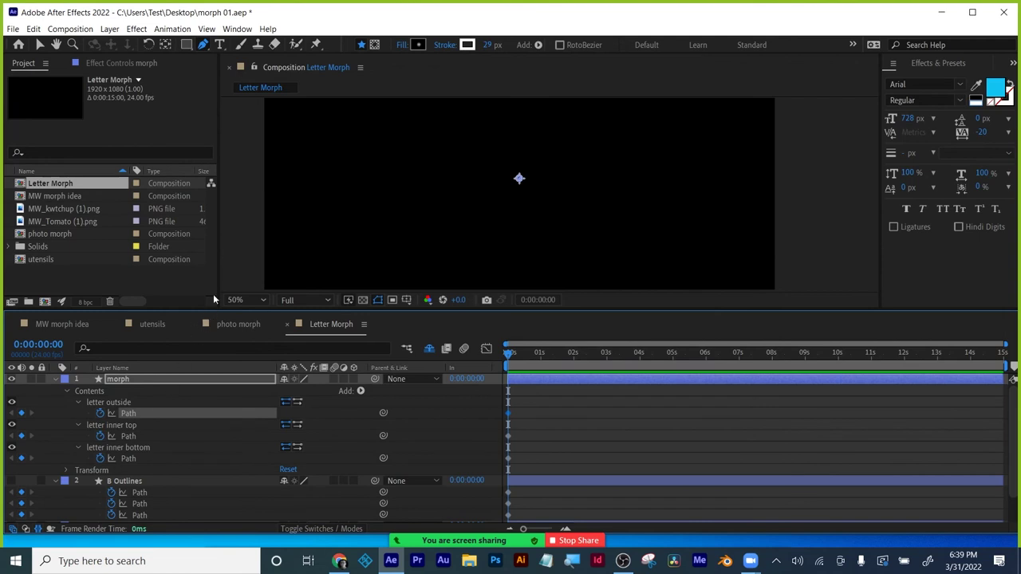
{"action": "left_click_drag", "start_coordinate": [180, 309], "coordinate": [182, 250]}
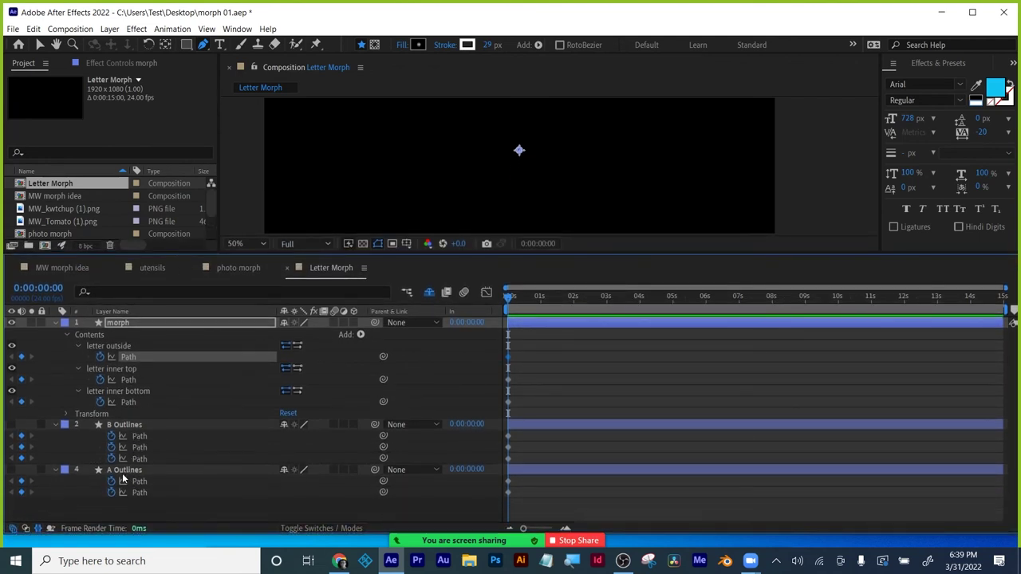
{"action": "left_click", "coordinate": [56, 470]}
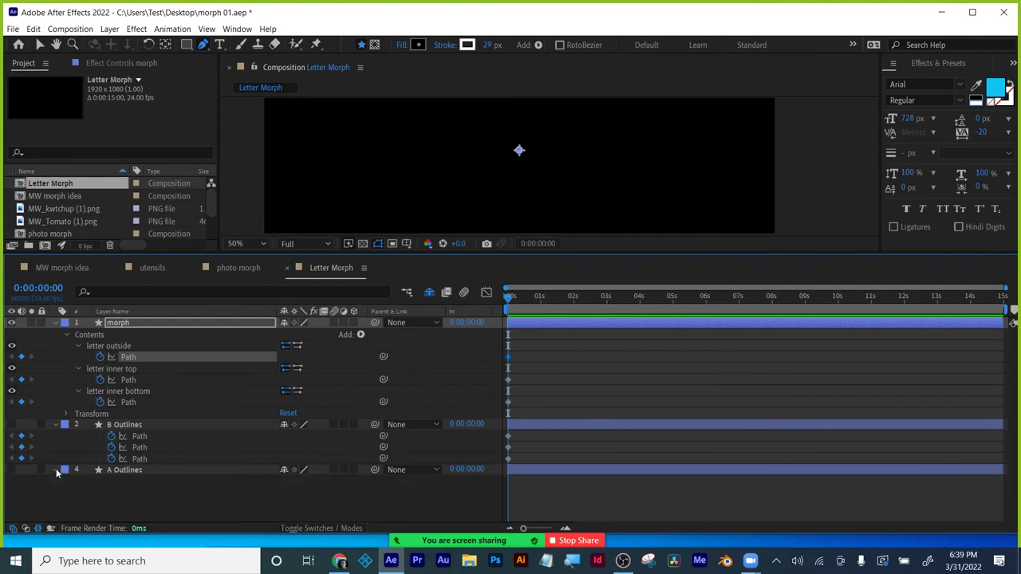
{"action": "scroll", "coordinate": [56, 471], "scroll_direction": "down", "scroll_amount": 2}
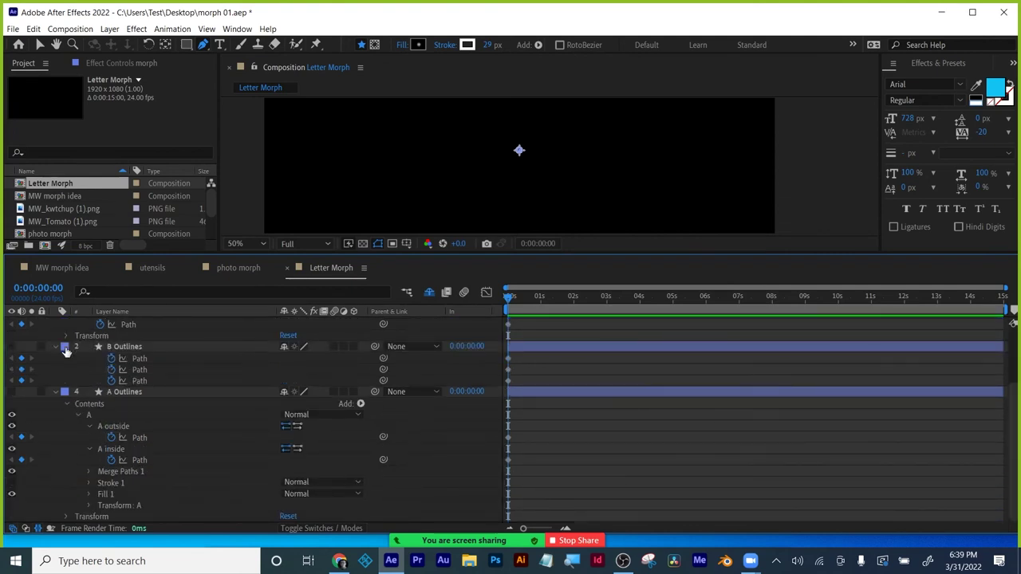
{"action": "scroll", "coordinate": [55, 348], "scroll_direction": "up", "scroll_amount": 1}
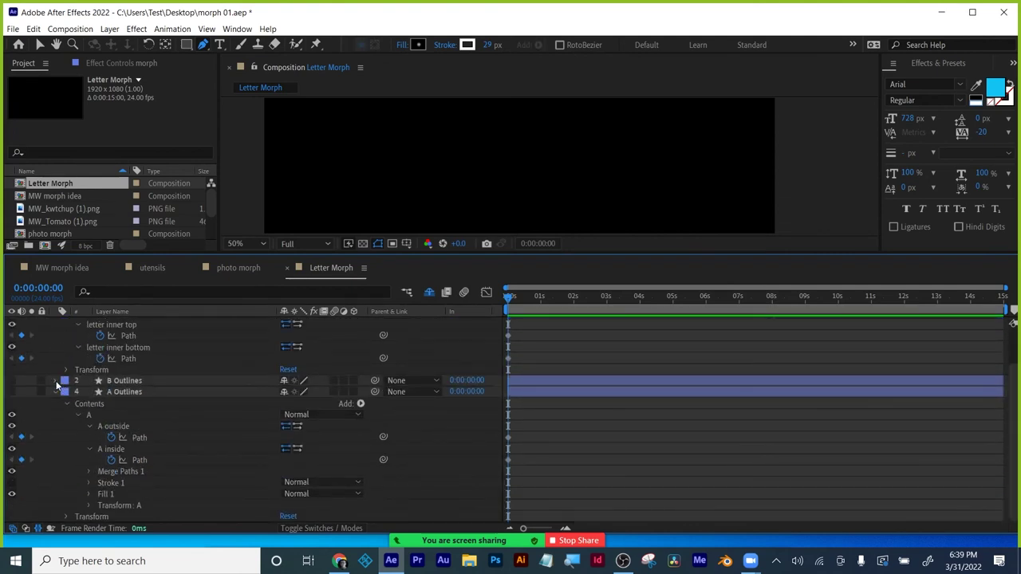
{"action": "left_click", "coordinate": [57, 382]}
{"action": "scroll", "coordinate": [59, 384], "scroll_direction": "down", "scroll_amount": 1}
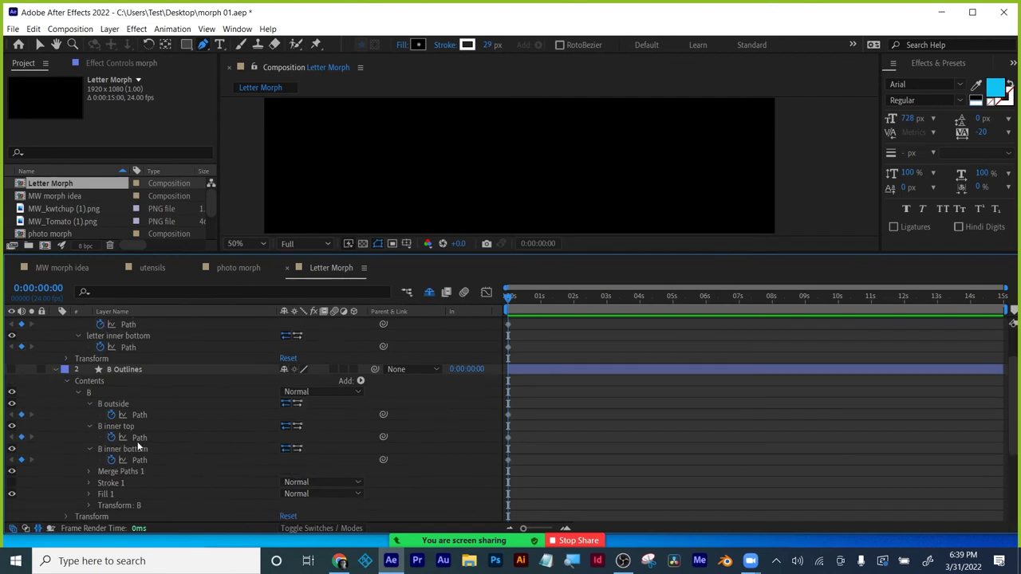
- Copy the A outside path keyframe from A Outlines onto the morph layer's letter outside path at 0 seconds
{"action": "left_click", "coordinate": [118, 405]}
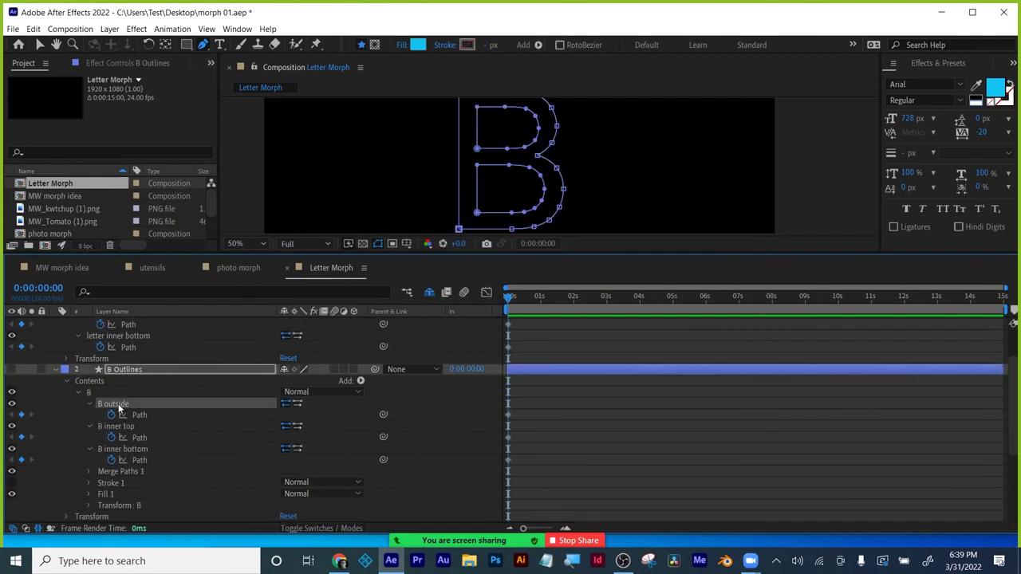
{"action": "scroll", "coordinate": [134, 443], "scroll_direction": "down", "scroll_amount": 4}
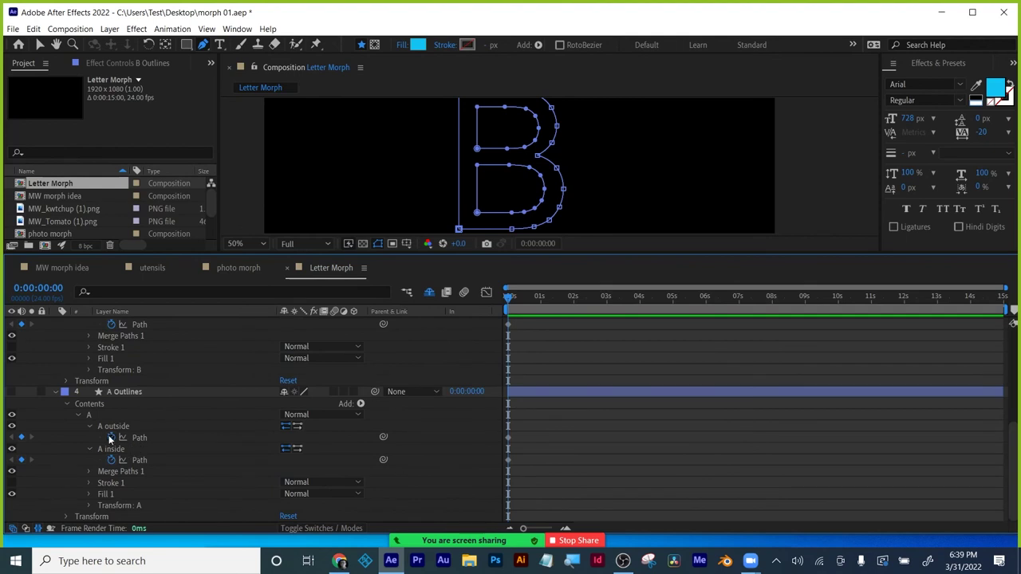
{"action": "left_click", "coordinate": [114, 428]}
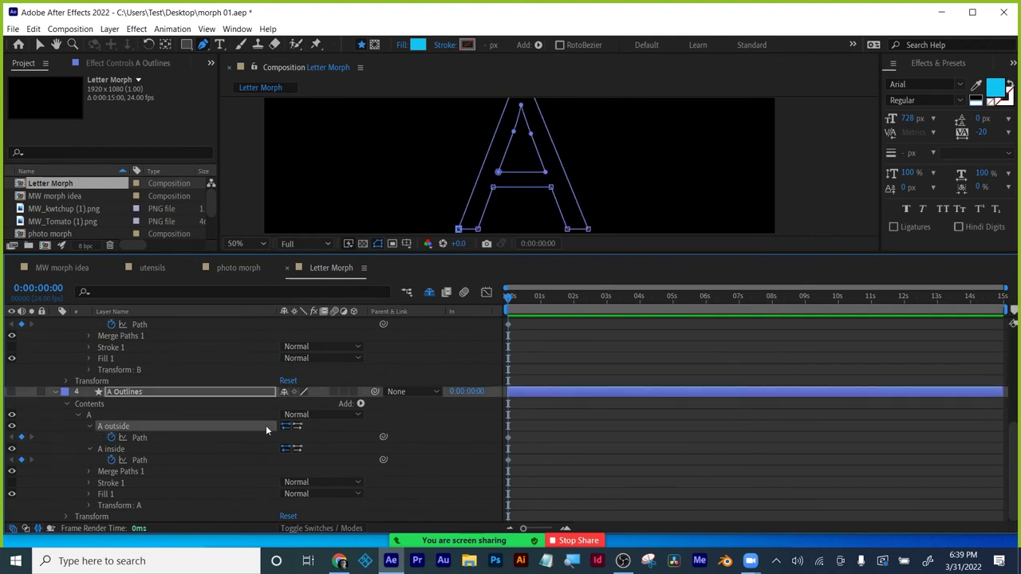
{"action": "left_click", "coordinate": [508, 438]}
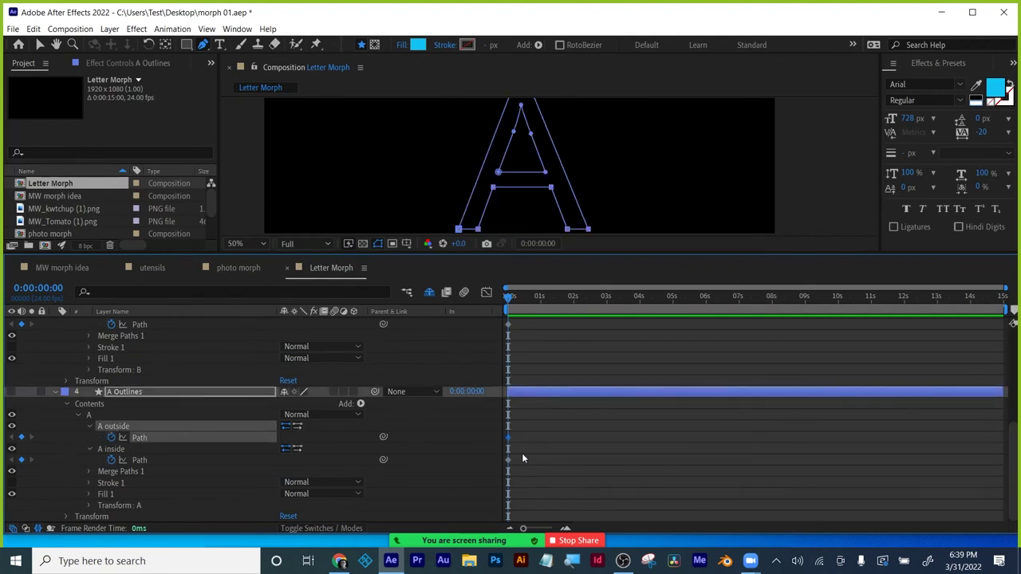
{"action": "scroll", "coordinate": [558, 447], "scroll_direction": "up", "scroll_amount": 6}
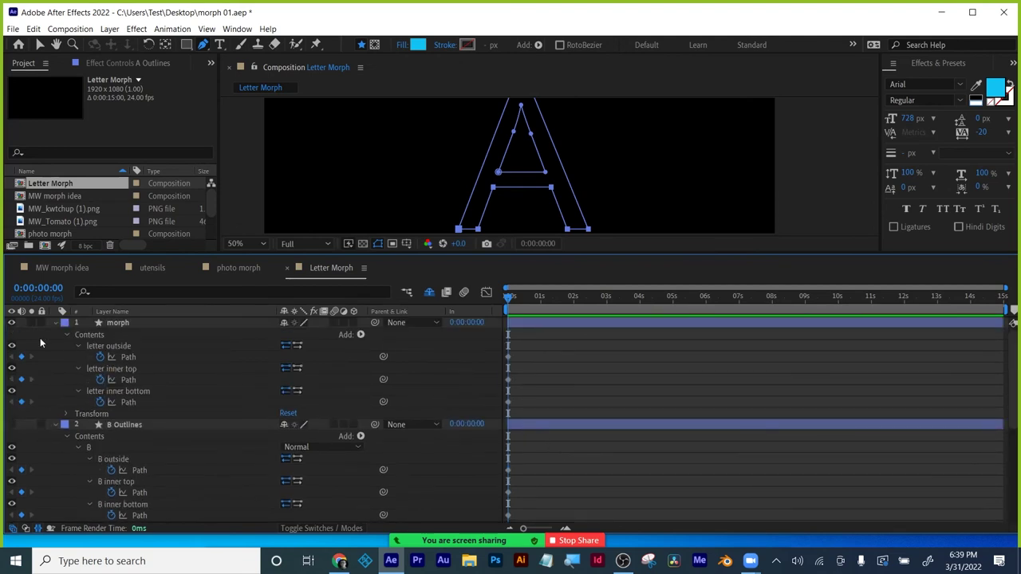
{"action": "left_click", "coordinate": [116, 347]}
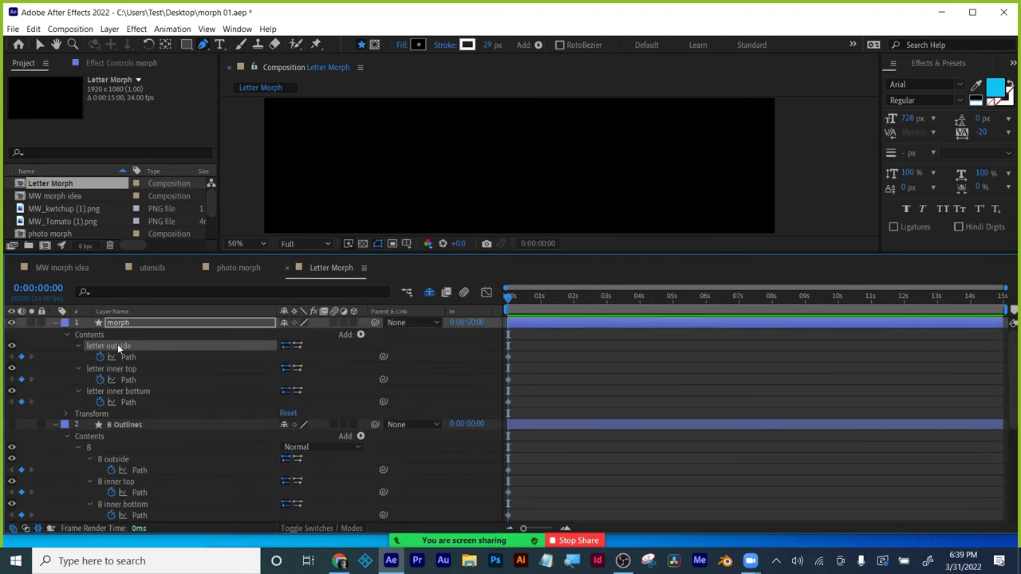
{"action": "left_click", "coordinate": [507, 358]}
{"action": "key", "text": "ctrl+v"}
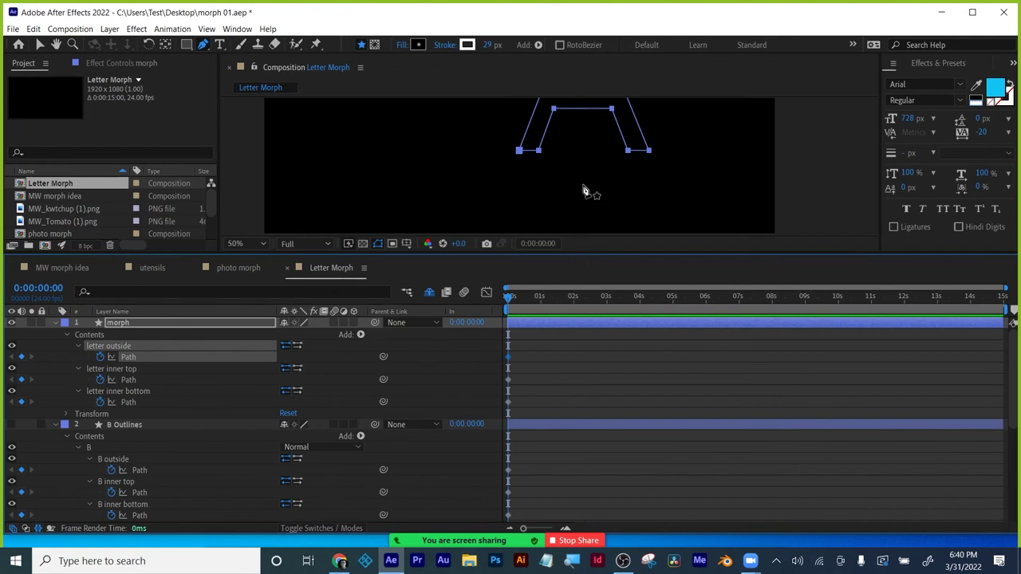
- Make the A Outlines layer visible again and move the pasted letter outside path into alignment with the A
{"action": "key", "text": "comma"}
{"action": "scroll", "coordinate": [584, 184], "scroll_direction": "up", "scroll_amount": 2}
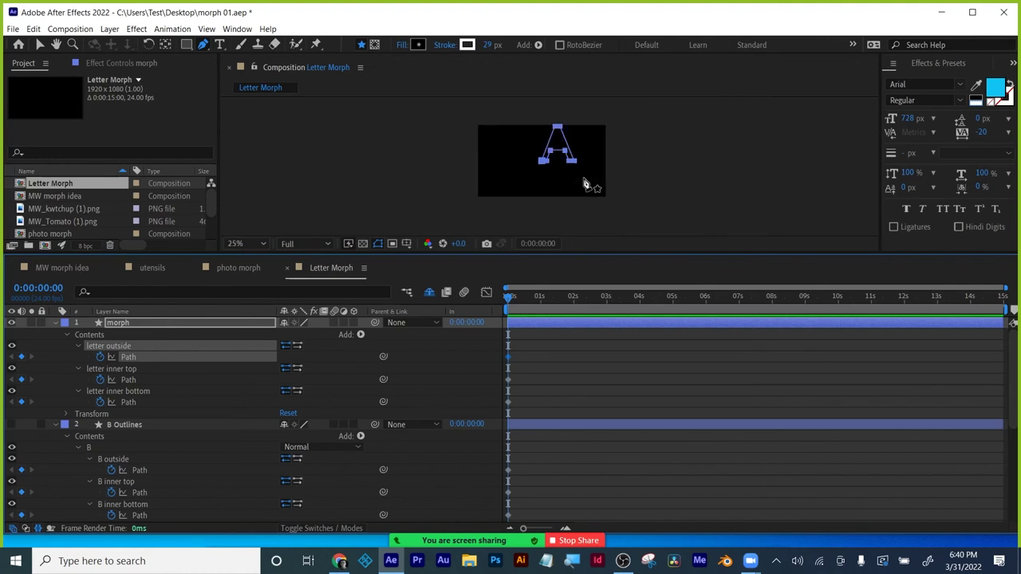
{"action": "scroll", "coordinate": [26, 437], "scroll_direction": "down", "scroll_amount": 5}
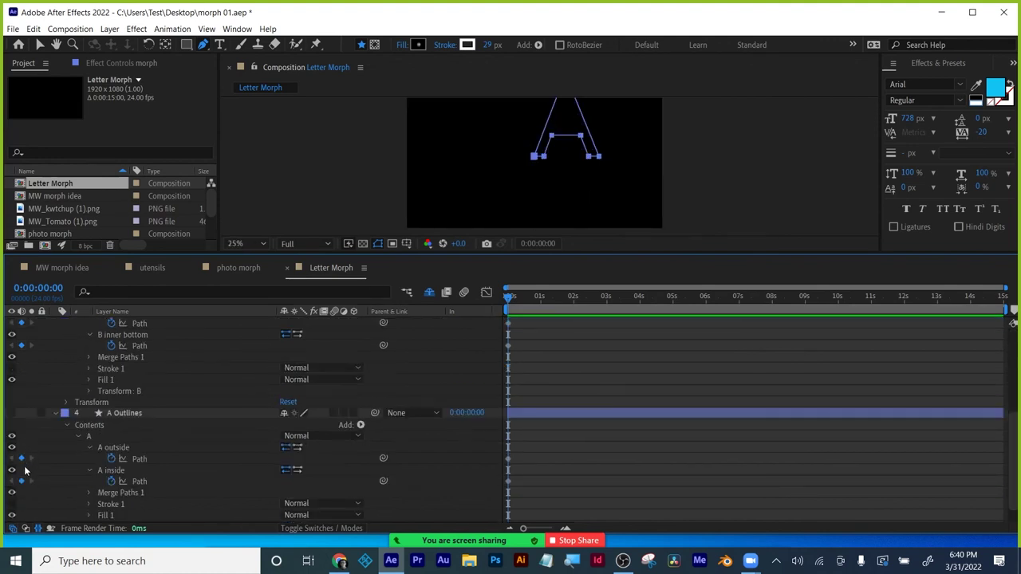
{"action": "left_click", "coordinate": [11, 413]}
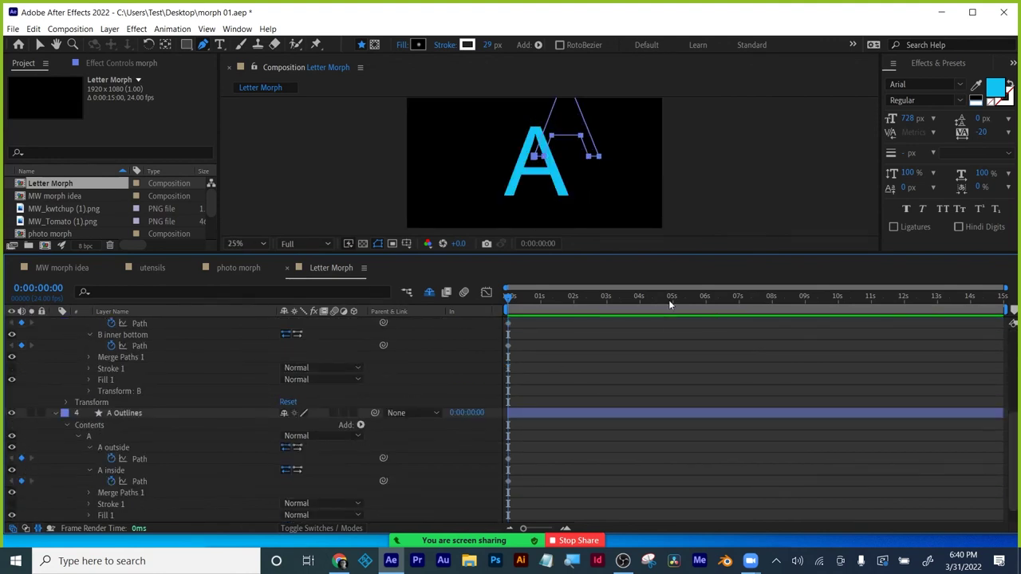
{"action": "scroll", "coordinate": [551, 378], "scroll_direction": "up", "scroll_amount": 5}
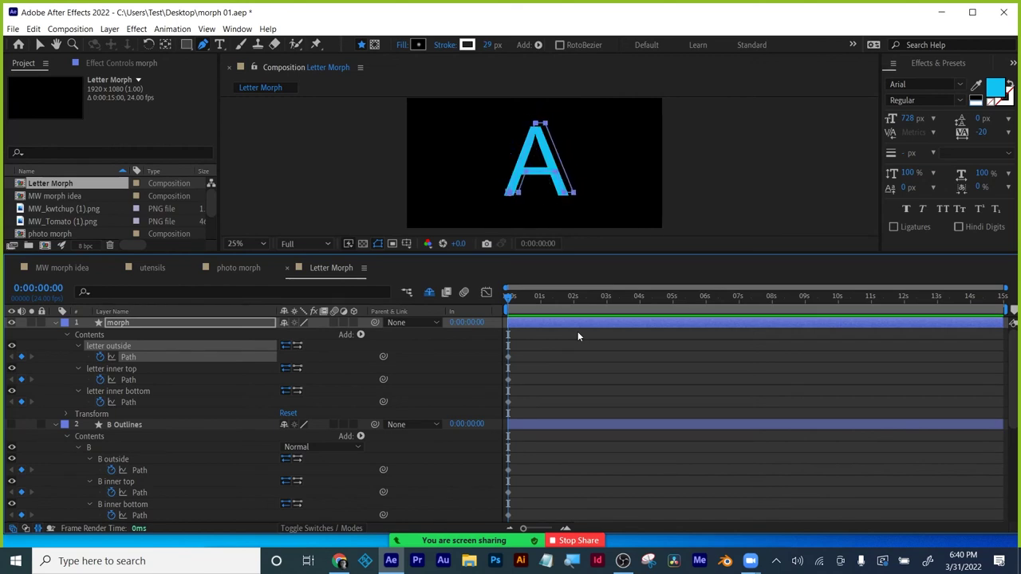
{"action": "left_click_drag", "start_coordinate": [610, 253], "coordinate": [599, 418]}
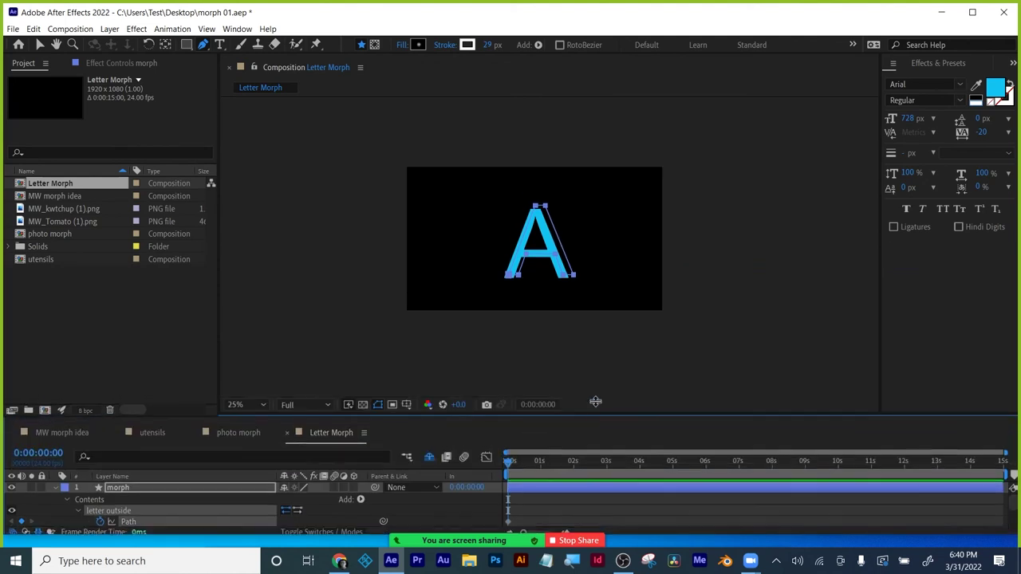
{"action": "left_click", "coordinate": [248, 408]}
{"action": "left_click", "coordinate": [247, 174]}
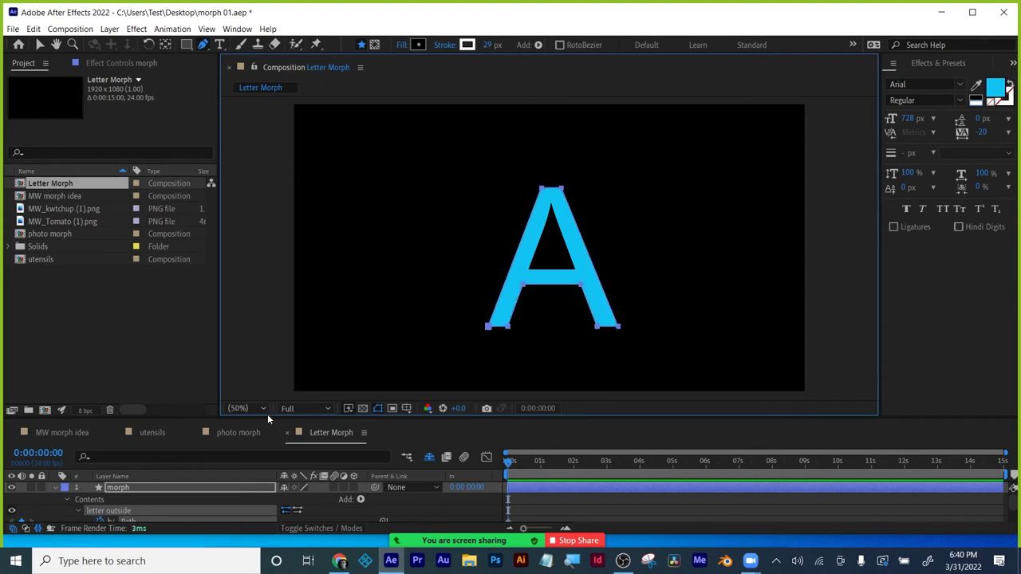
- Copy the A inside path keyframe from A Outlines onto the morph layer's letter inner top path at 0 seconds
{"action": "left_click_drag", "start_coordinate": [268, 415], "coordinate": [276, 307]}
{"action": "scroll", "coordinate": [176, 450], "scroll_direction": "down", "scroll_amount": 5}
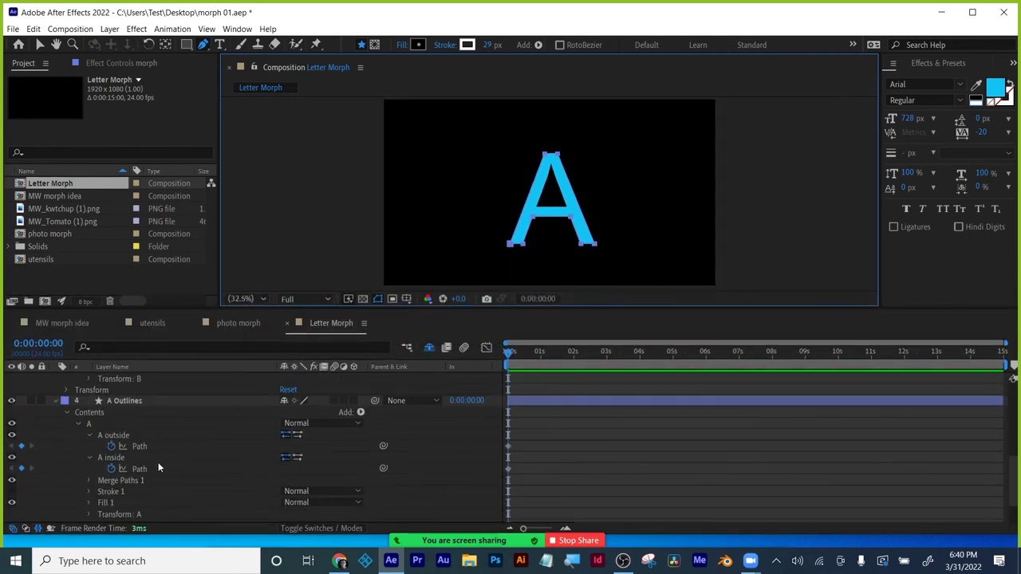
{"action": "scroll", "coordinate": [158, 462], "scroll_direction": "down", "scroll_amount": 1}
{"action": "left_click", "coordinate": [108, 450]}
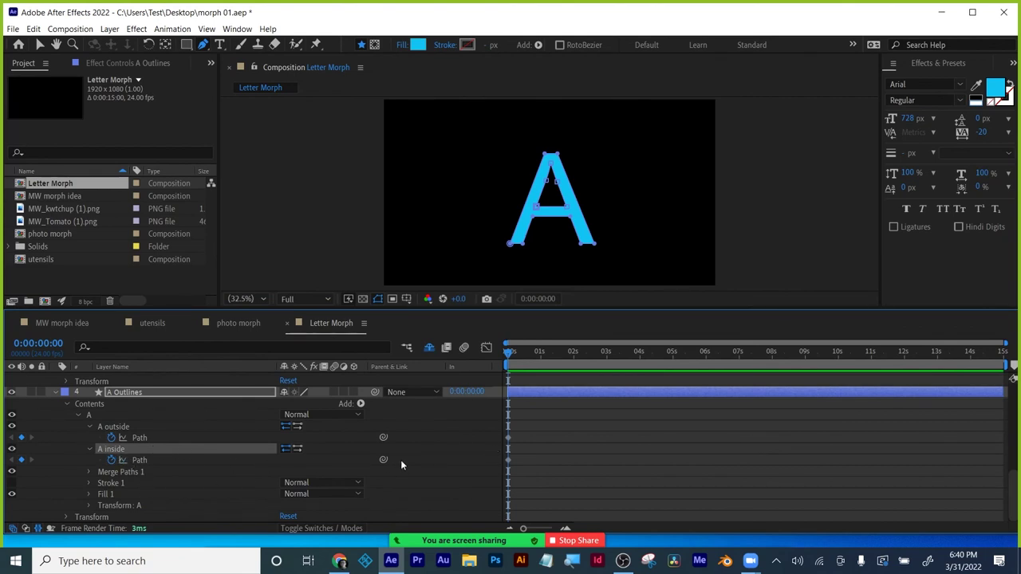
{"action": "left_click", "coordinate": [507, 460]}
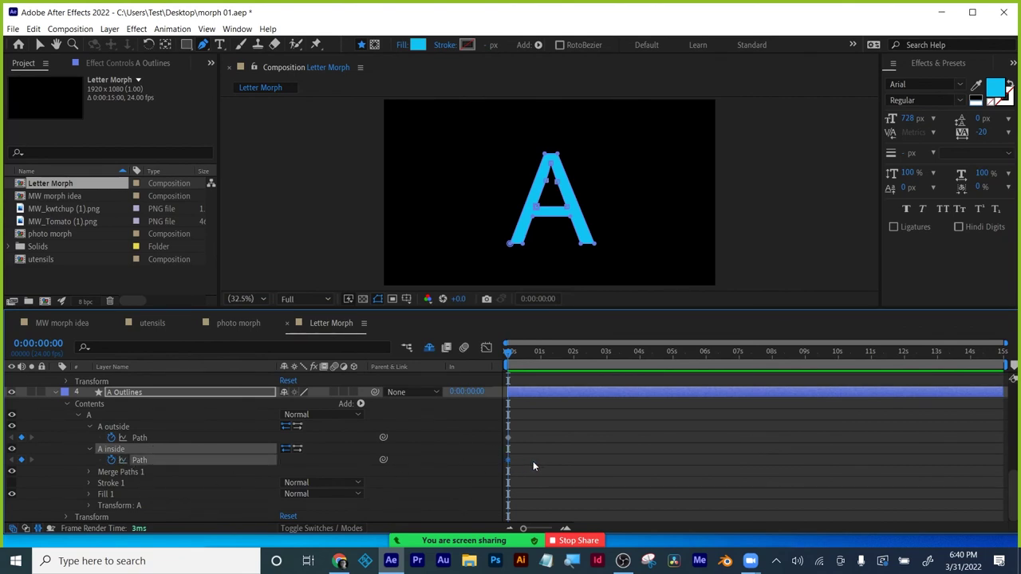
{"action": "scroll", "coordinate": [534, 458], "scroll_direction": "up", "scroll_amount": 10}
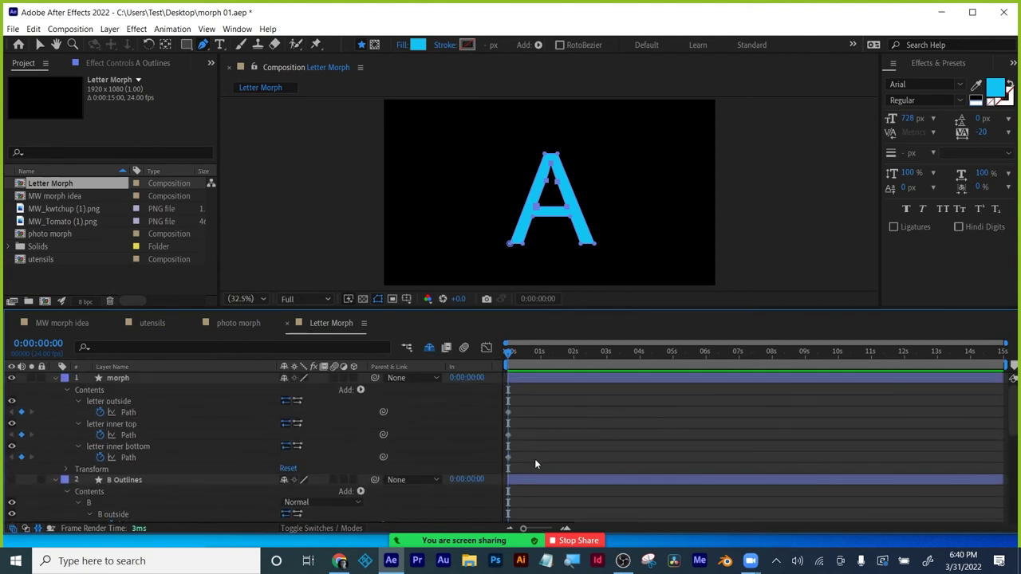
{"action": "left_click", "coordinate": [111, 425]}
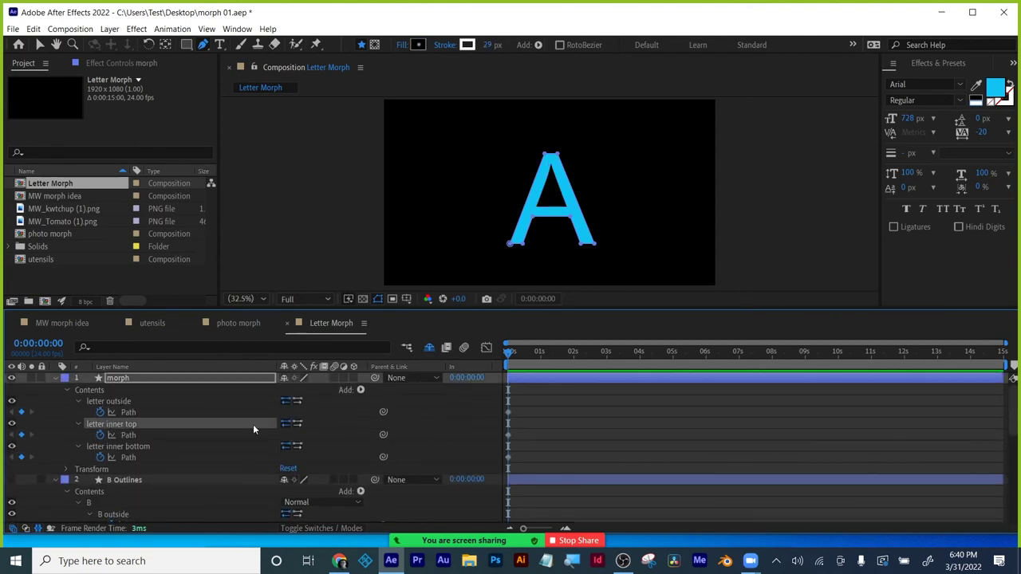
{"action": "left_click", "coordinate": [508, 436]}
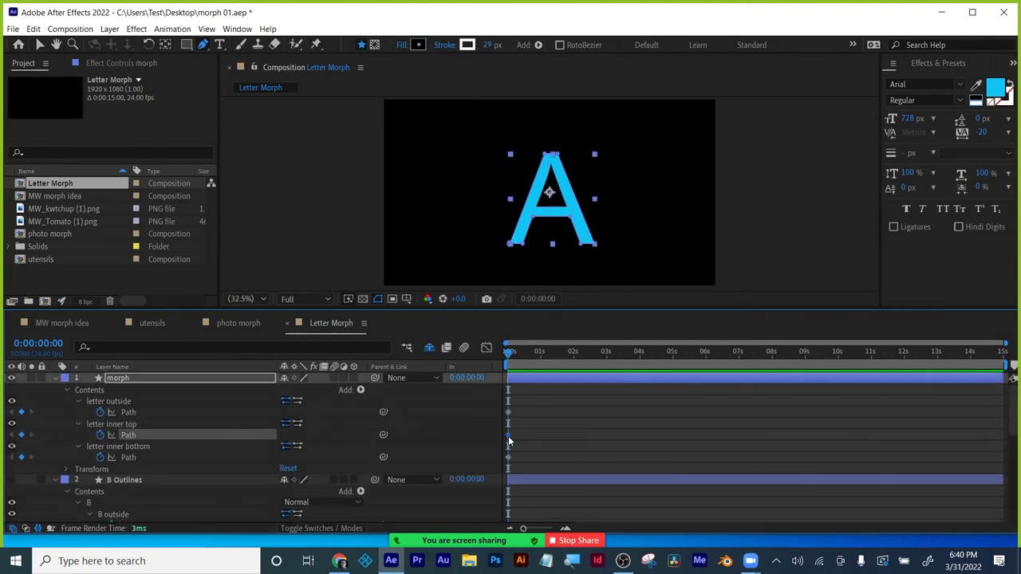
{"action": "key", "text": "ctrl+v"}
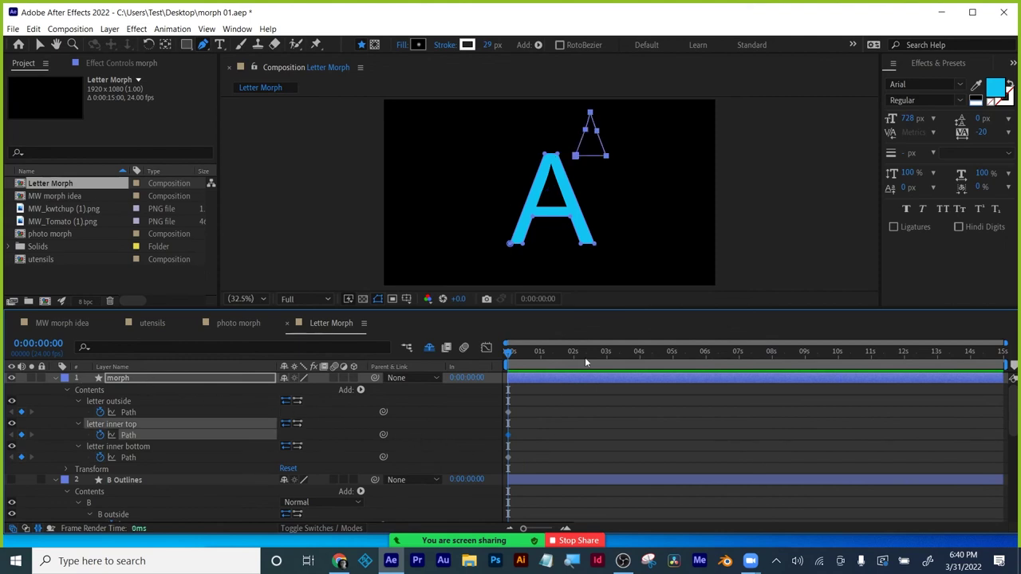
- Move the pasted letter inner top path down and across into alignment with the A's triangular inner opening
{"action": "key", "text": "shift+Down"}
{"action": "key", "text": "shift+Down"}
{"action": "key", "text": "shift+Down"}
{"action": "key", "text": "shift+Down"}
{"action": "key", "text": "shift+Down"}
{"action": "key", "text": "shift+Down"}
{"action": "key", "text": "shift+Down"}
{"action": "key", "text": "shift+Down"}
{"action": "key", "text": "shift+Down"}
{"action": "key", "text": "shift+Down"}
{"action": "key", "text": "shift+Down"}
{"action": "key", "text": "shift+Down"}
{"action": "key", "text": "shift+Down"}
{"action": "key", "text": "shift+Down"}
{"action": "key", "text": "shift+Down"}
{"action": "key", "text": "shift+Down"}
{"action": "key", "text": "shift+Down"}
{"action": "key", "text": "shift+Left"}
{"action": "key", "text": "shift+Left"}
{"action": "key", "text": "shift+Left"}
{"action": "key", "text": "shift+Left"}
{"action": "key", "text": "shift+Left"}
{"action": "key", "text": "shift+Left"}
{"action": "key", "text": "shift+Left"}
{"action": "key", "text": "shift+Left"}
{"action": "key", "text": "shift+Left"}
{"action": "key", "text": "shift+Left"}
{"action": "key", "text": "shift+Left"}
{"action": "key", "text": "shift+Left"}
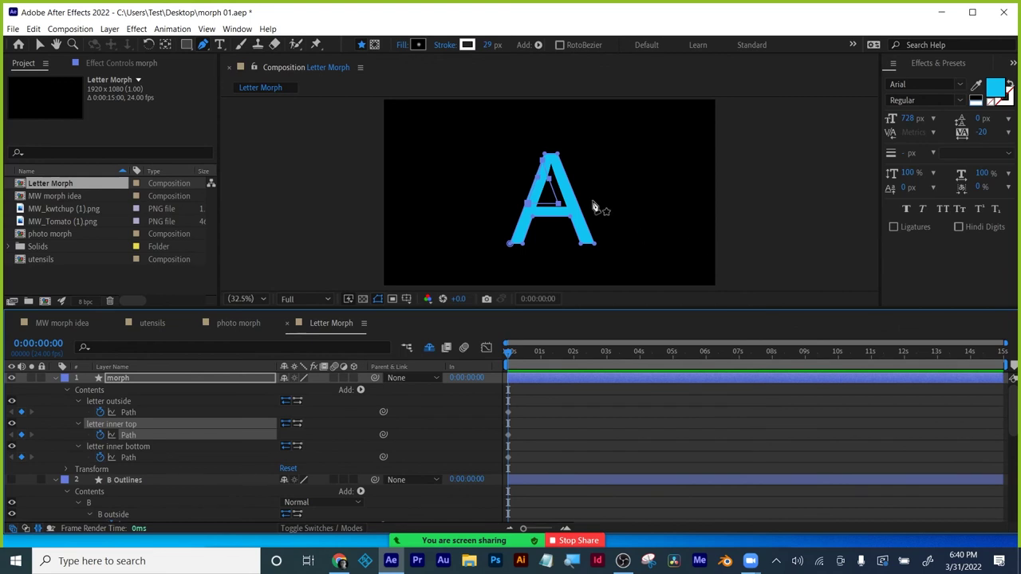
{"action": "key", "text": "slash"}
{"action": "key", "text": "shift+Right"}
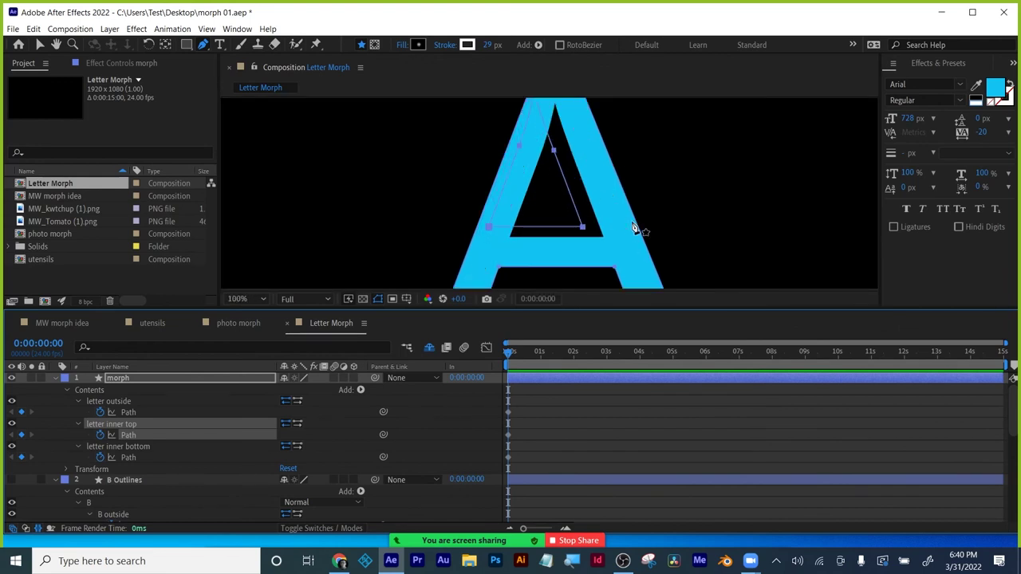
{"action": "key", "text": "shift+Right"}
{"action": "key", "text": "shift+Right"}
{"action": "key", "text": "shift+Right"}
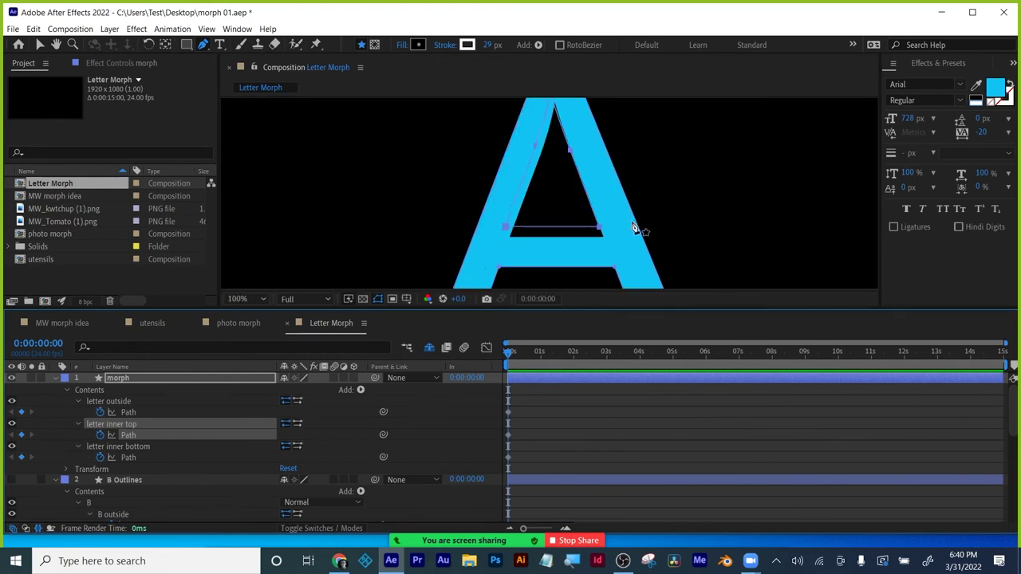
{"action": "key", "text": "Down"}
{"action": "key", "text": "Down"}
{"action": "key", "text": "Down"}
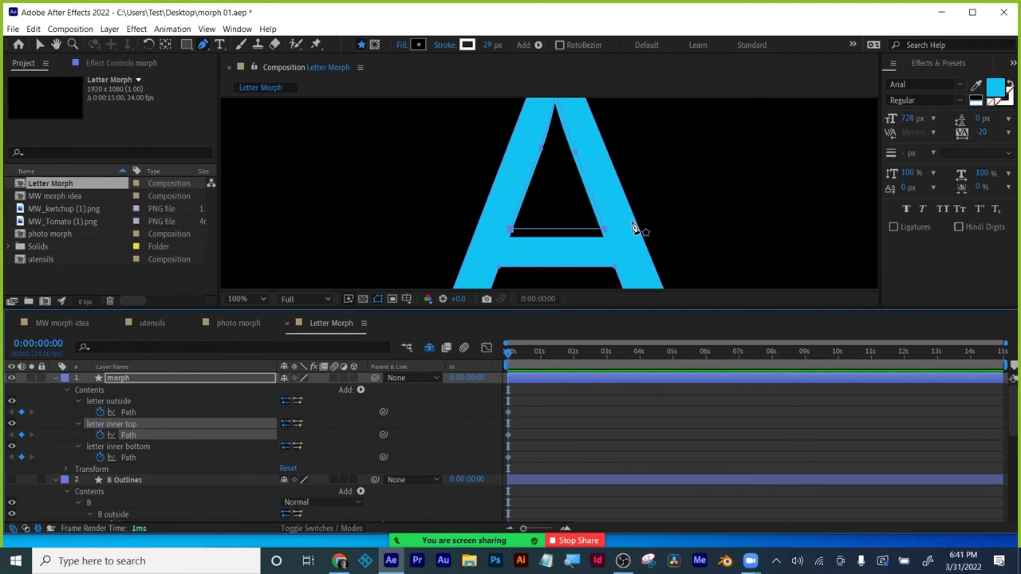
{"action": "key", "text": "shift+Down"}
{"action": "key", "text": "Down"}
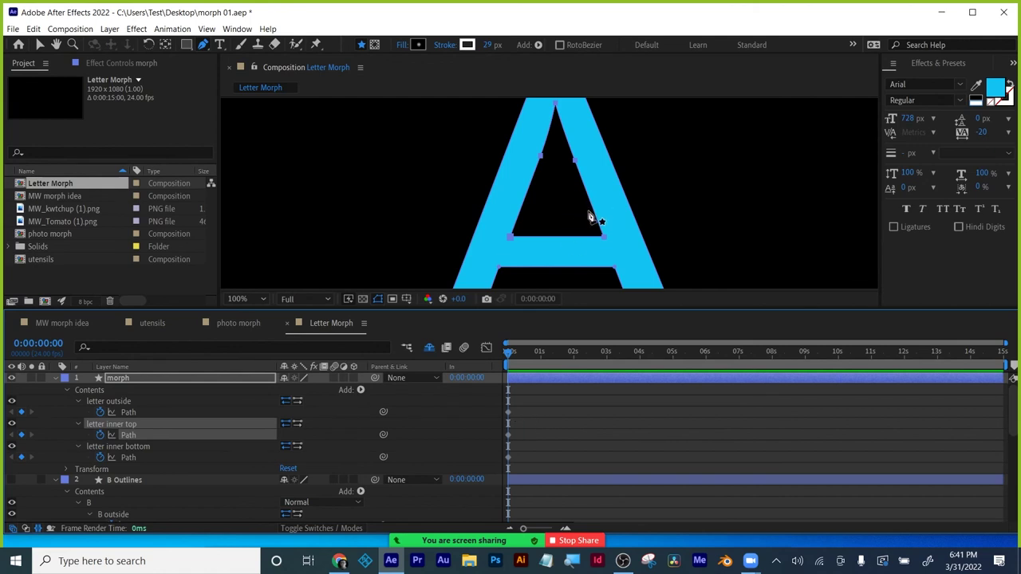
- Set the lower-left corner of the A as the first vertex of the morph layer's letter outside path
{"action": "left_click", "coordinate": [39, 45]}
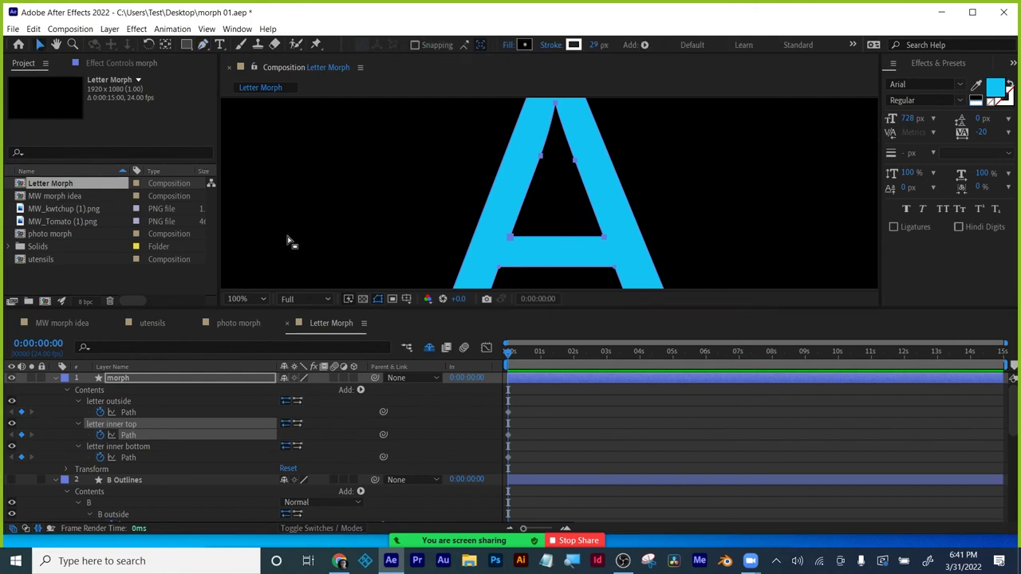
{"action": "left_click", "coordinate": [127, 412]}
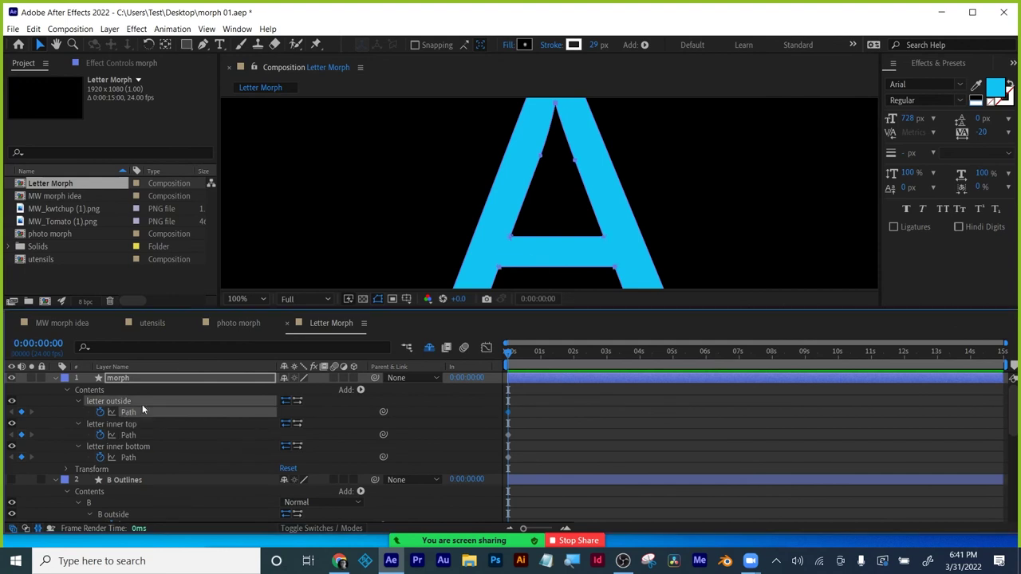
{"action": "key", "text": "ctrl+z"}
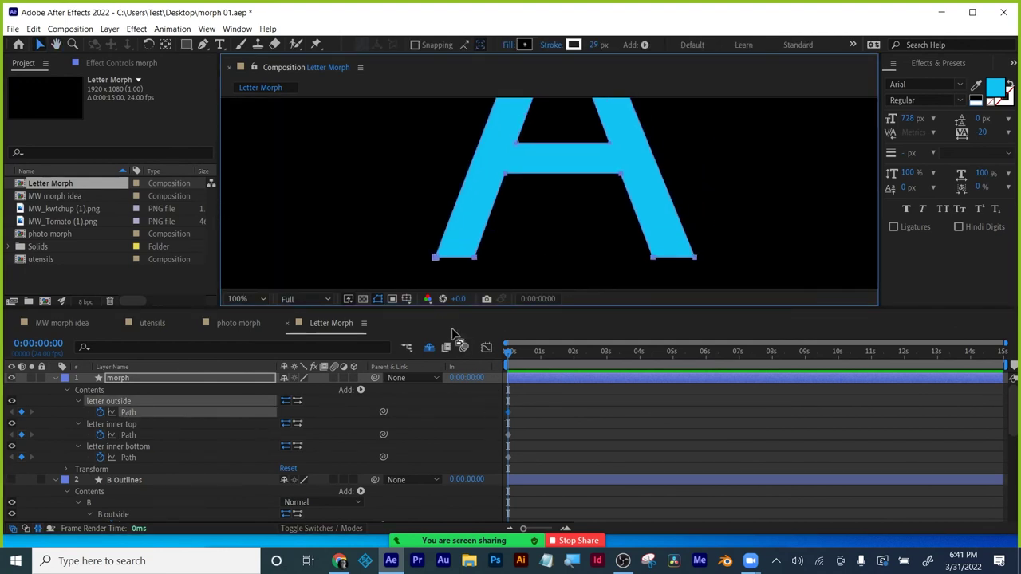
{"action": "right_click", "coordinate": [436, 258]}
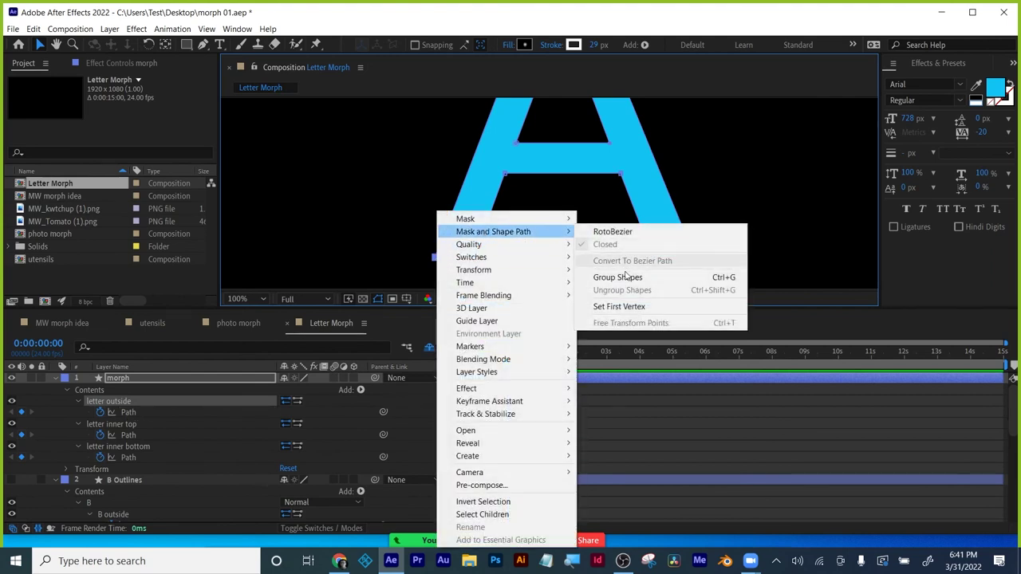
{"action": "left_click", "coordinate": [614, 305]}
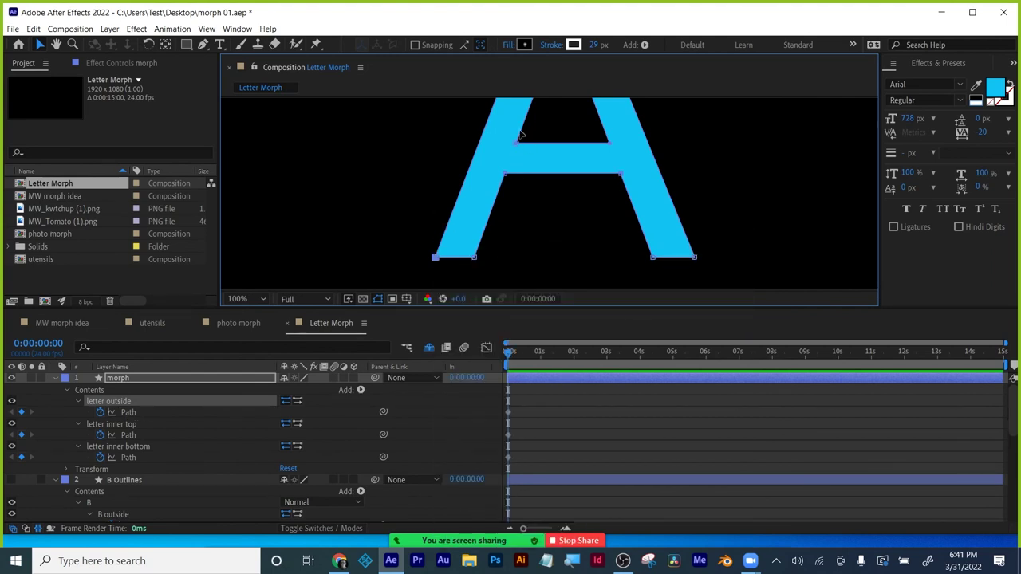
{"action": "left_click", "coordinate": [537, 414]}
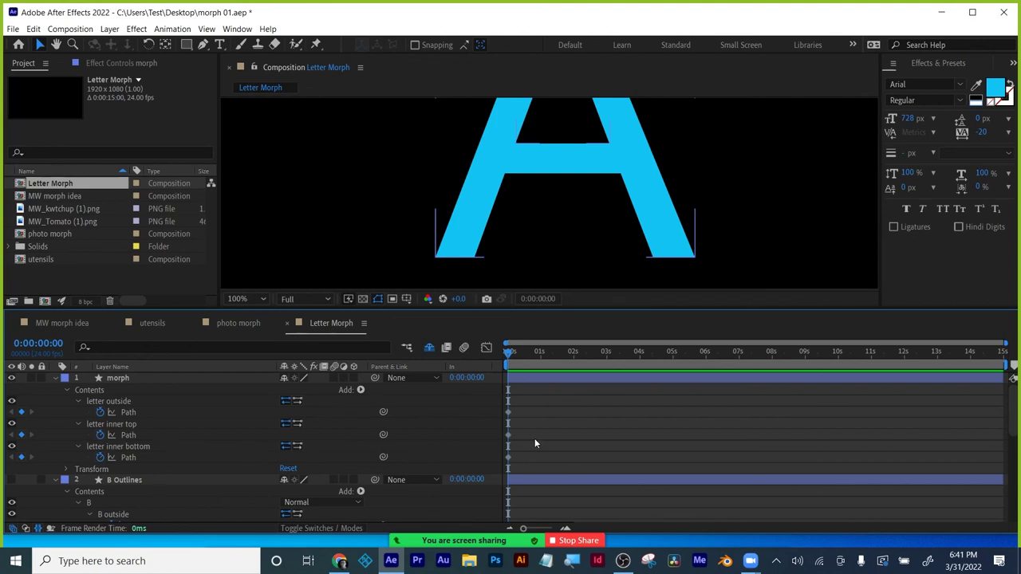
- Make the B Outlines layer visible and collapse and hide the A Outlines layer
{"action": "left_click", "coordinate": [11, 479]}
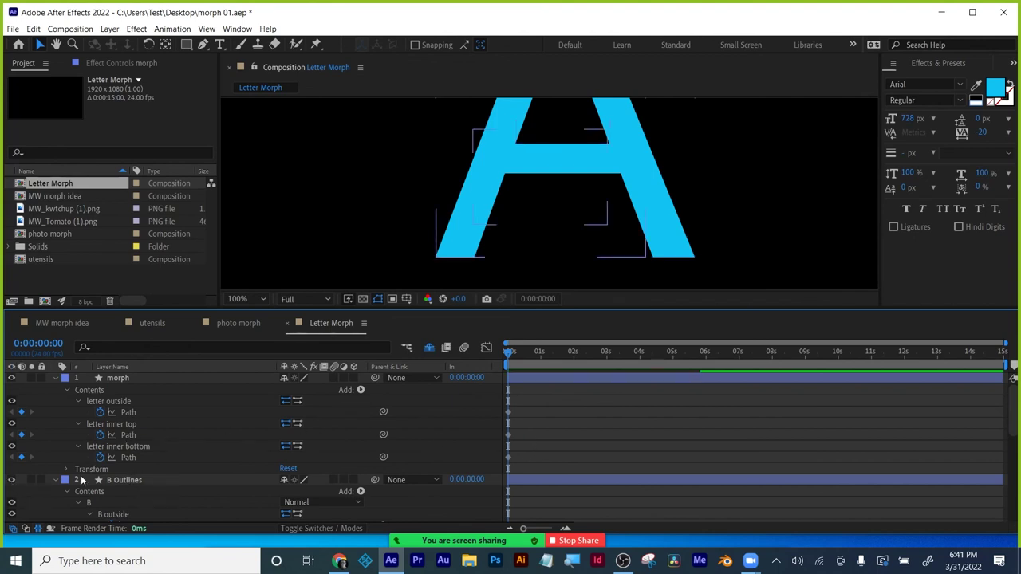
{"action": "scroll", "coordinate": [172, 491], "scroll_direction": "down", "scroll_amount": 5}
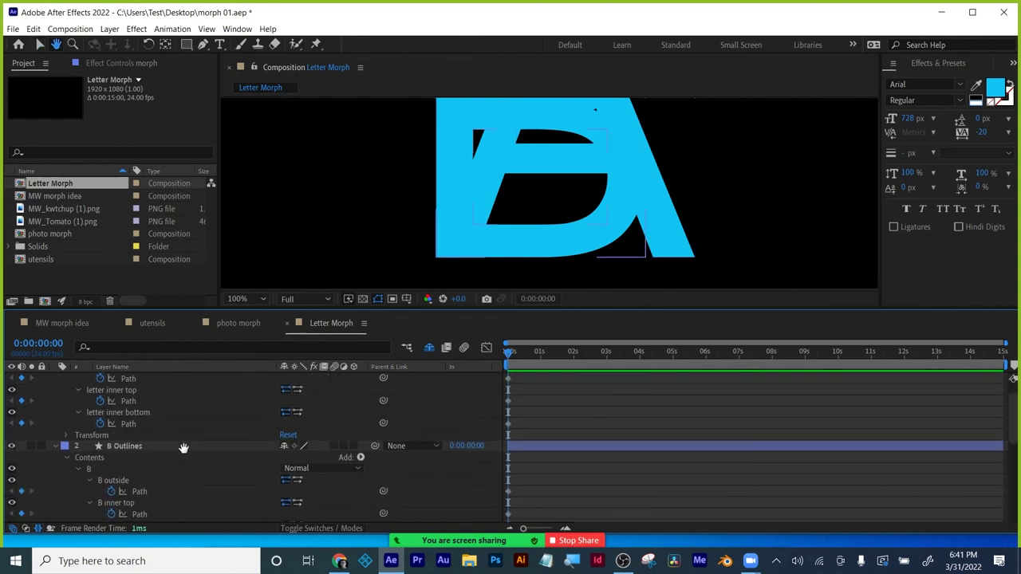
{"action": "scroll", "coordinate": [89, 467], "scroll_direction": "down", "scroll_amount": 2}
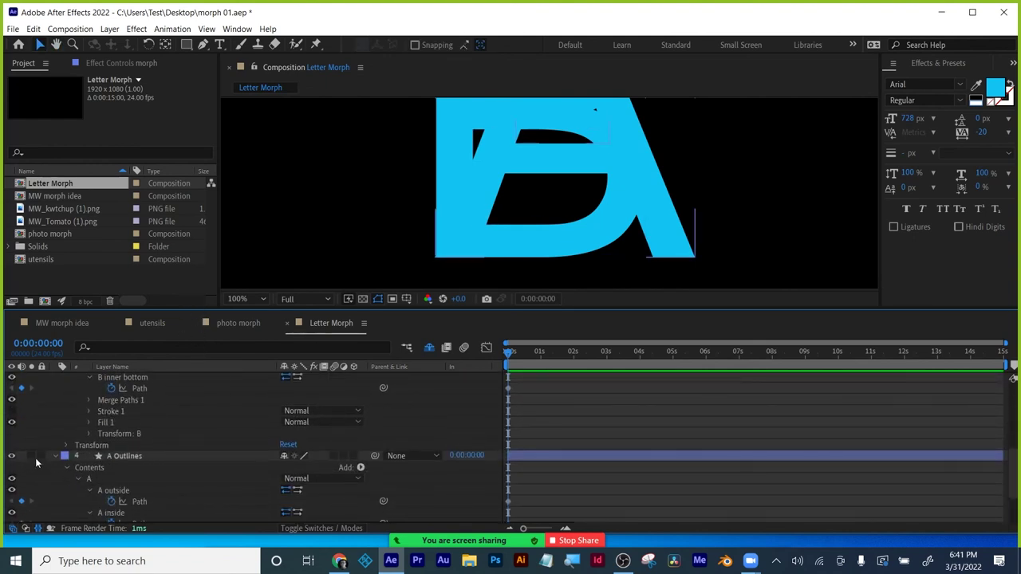
{"action": "left_click", "coordinate": [54, 455]}
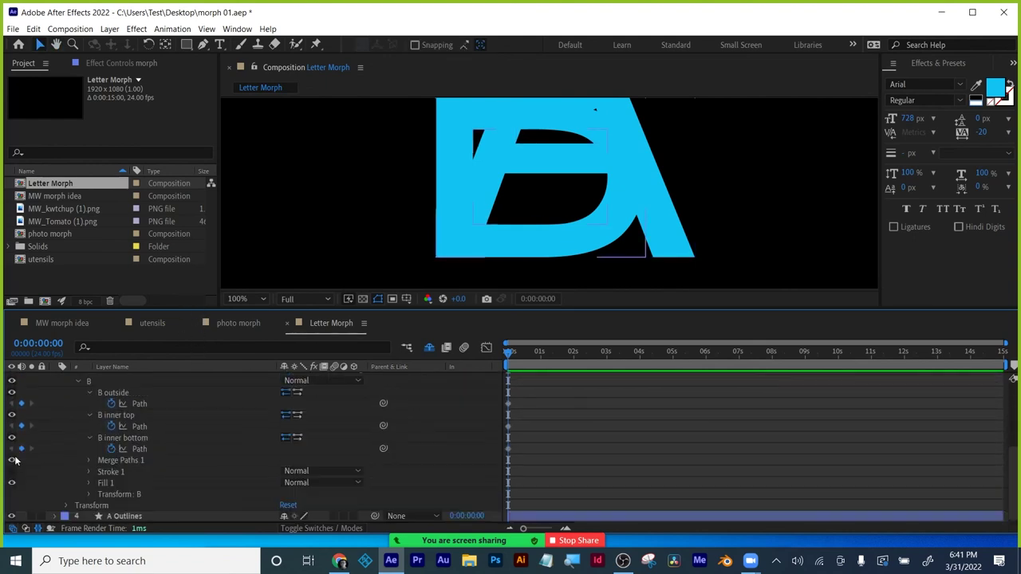
{"action": "left_click", "coordinate": [11, 515]}
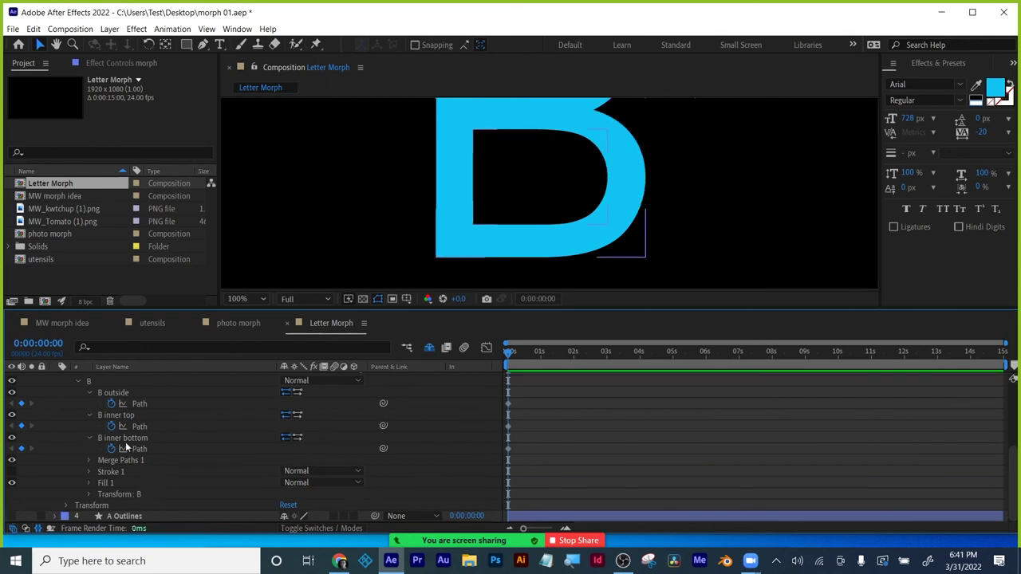
- Copy the B outside path keyframe from B Outlines onto the morph layer's letter outside path at 2 seconds
{"action": "left_click", "coordinate": [132, 403]}
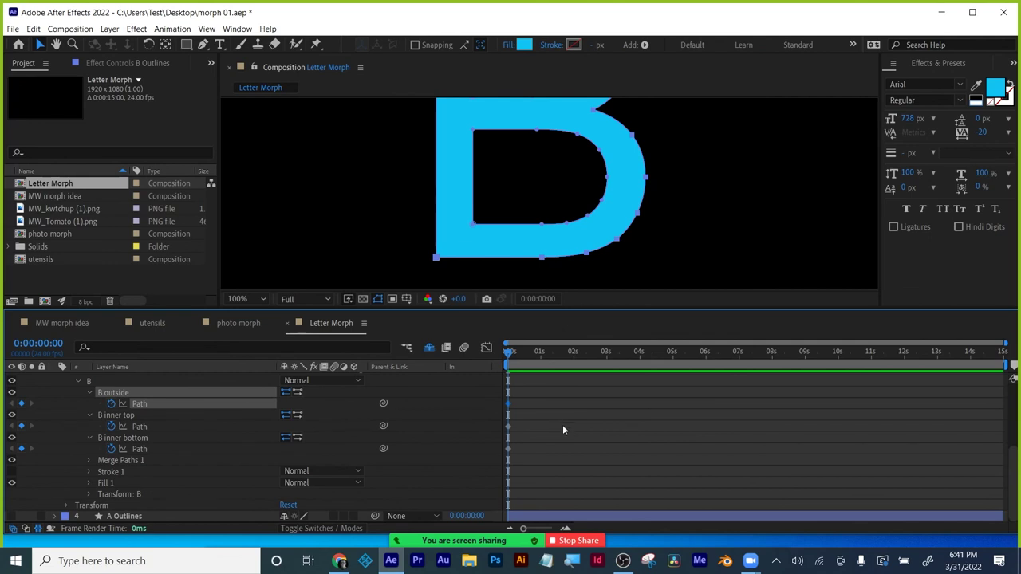
{"action": "scroll", "coordinate": [562, 425], "scroll_direction": "up", "scroll_amount": 3}
{"action": "scroll", "coordinate": [555, 428], "scroll_direction": "up", "scroll_amount": 2}
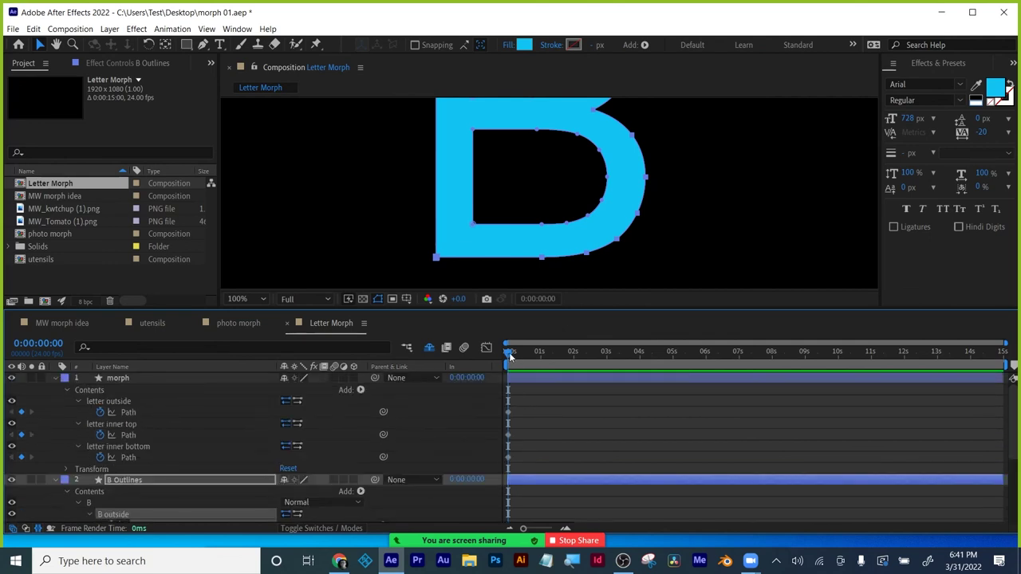
{"action": "left_click_drag", "start_coordinate": [511, 356], "coordinate": [576, 356]}
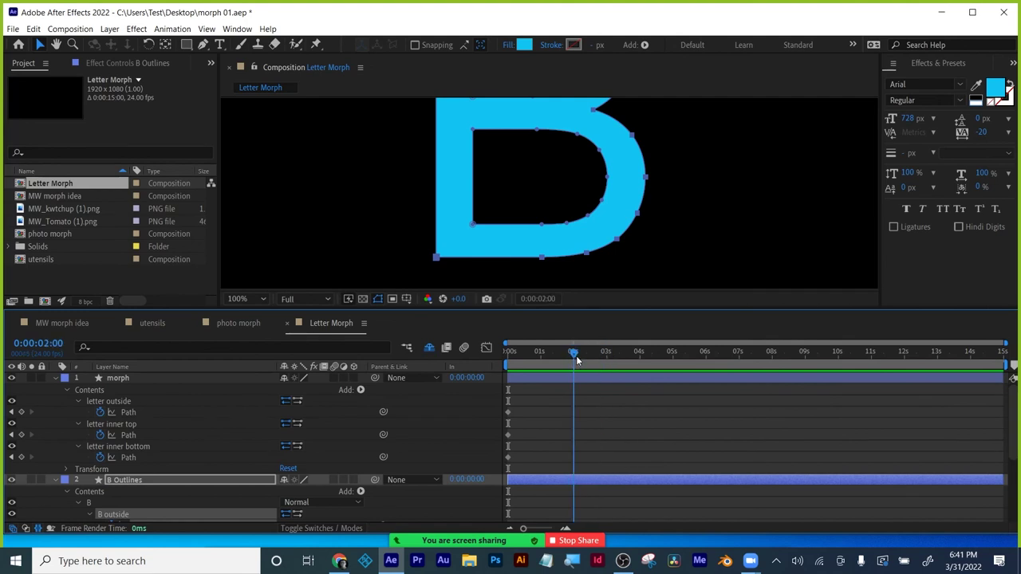
{"action": "left_click", "coordinate": [120, 400]}
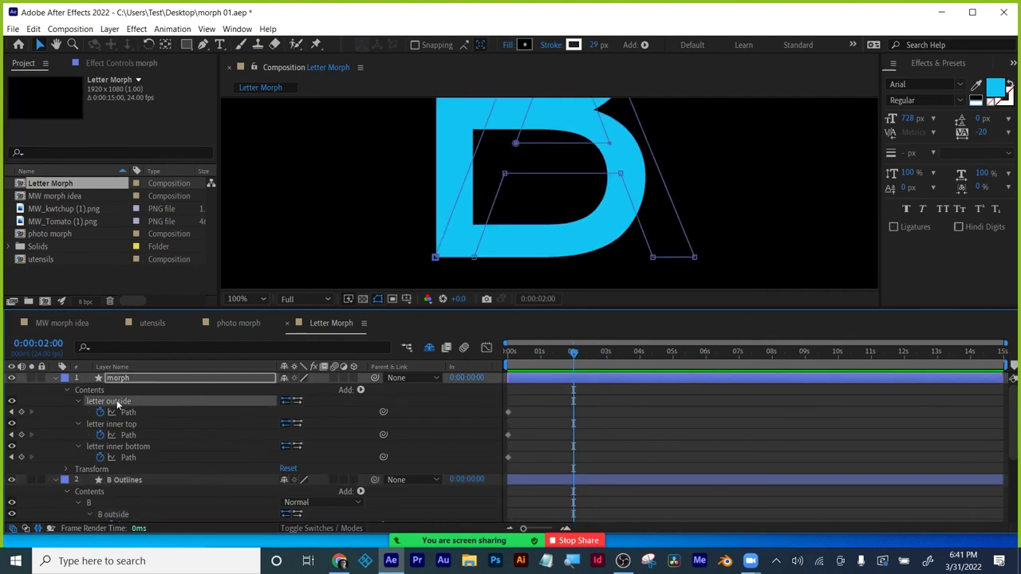
{"action": "left_click", "coordinate": [21, 412]}
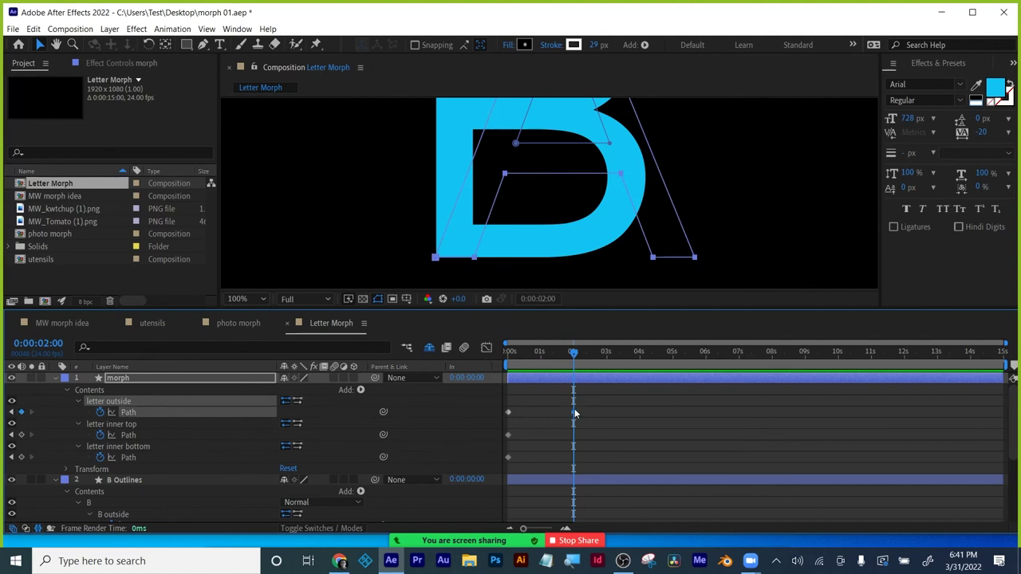
{"action": "key", "text": "ctrl+v"}
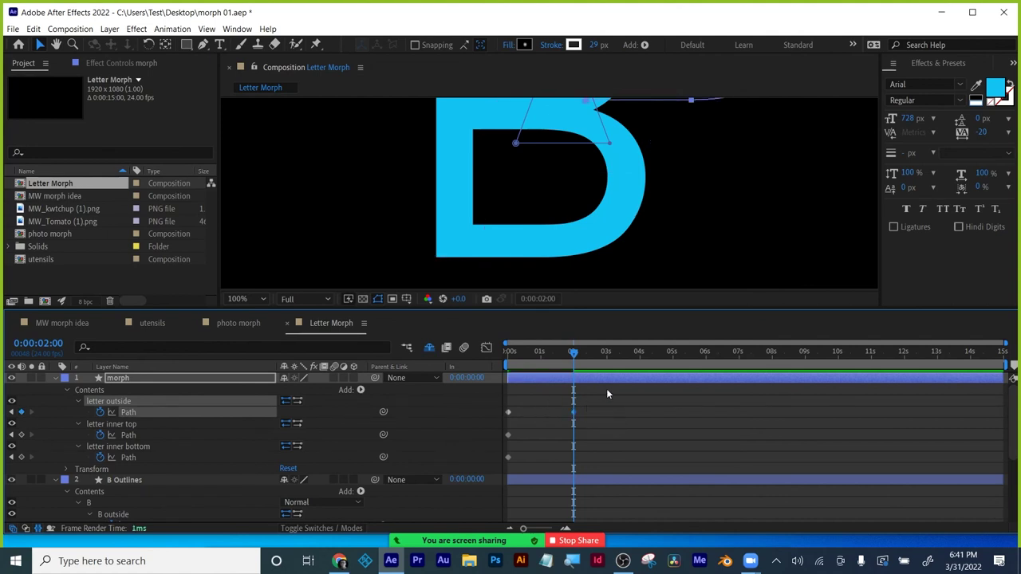
- Nudge the pasted letter outside path down and left until it lines up with the outer contour of the B
{"action": "key", "text": "Down"}
{"action": "key", "text": "Down"}
{"action": "key", "text": "Down"}
{"action": "key", "text": "Down"}
{"action": "key", "text": "Down"}
{"action": "key", "text": "Down"}
{"action": "key", "text": "Down"}
{"action": "key", "text": "Down"}
{"action": "key", "text": "Down"}
{"action": "key", "text": "Down"}
{"action": "key", "text": "Down"}
{"action": "key", "text": "Down"}
{"action": "key", "text": "Down"}
{"action": "key", "text": "Down"}
{"action": "key", "text": "Down"}
{"action": "key", "text": "Down"}
{"action": "key", "text": "Down"}
{"action": "key", "text": "Down"}
{"action": "key", "text": "Down"}
{"action": "key", "text": "Down"}
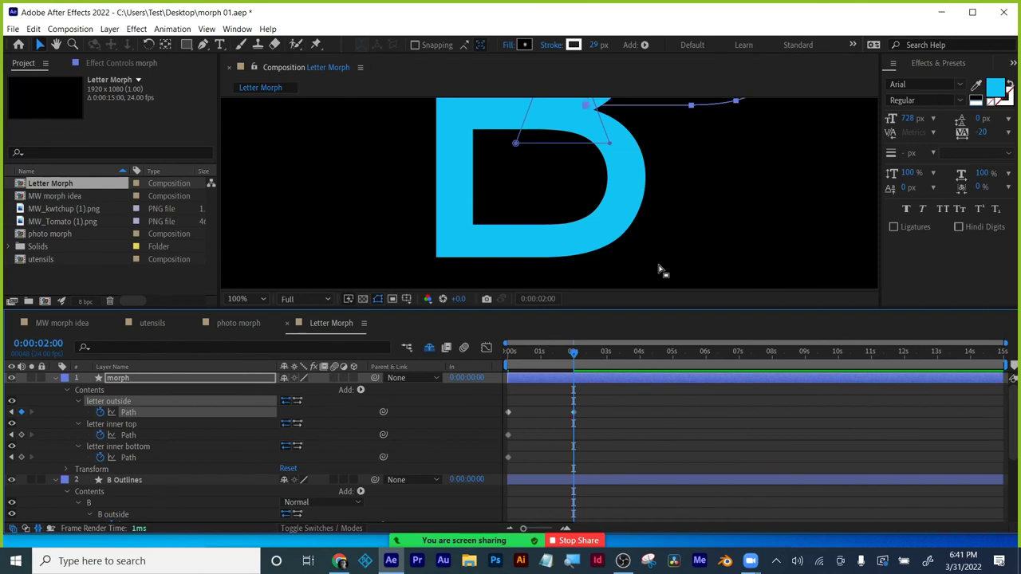
{"action": "key", "text": "Down"}
{"action": "key", "text": "Down"}
{"action": "key", "text": "Down"}
{"action": "key", "text": "Down"}
{"action": "key", "text": "Down"}
{"action": "key", "text": "Down"}
{"action": "key", "text": "Down"}
{"action": "key", "text": "Down"}
{"action": "key", "text": "Down"}
{"action": "key", "text": "Down"}
{"action": "key", "text": "Down"}
{"action": "key", "text": "Down"}
{"action": "key", "text": "Down"}
{"action": "key", "text": "Down"}
{"action": "key", "text": "Down"}
{"action": "key", "text": "Down"}
{"action": "key", "text": "Down"}
{"action": "key", "text": "Down"}
{"action": "key", "text": "Down"}
{"action": "key", "text": "Down"}
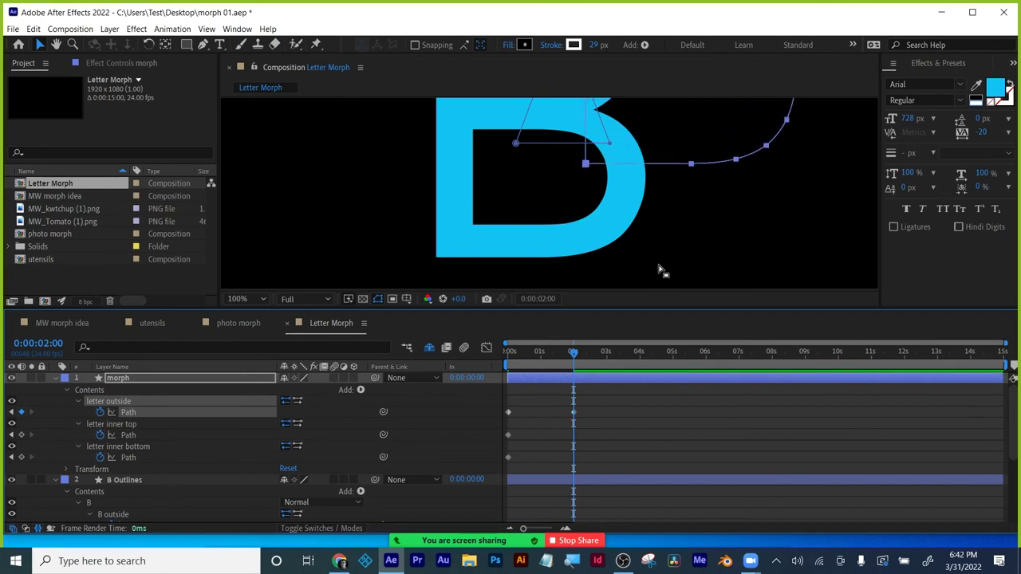
{"action": "key", "text": "Down"}
{"action": "key", "text": "Down"}
{"action": "key", "text": "Down"}
{"action": "key", "text": "Down"}
{"action": "key", "text": "Down"}
{"action": "key", "text": "Down"}
{"action": "key", "text": "Down"}
{"action": "key", "text": "Down"}
{"action": "key", "text": "Down"}
{"action": "key", "text": "Down"}
{"action": "key", "text": "Down"}
{"action": "key", "text": "Down"}
{"action": "key", "text": "Down"}
{"action": "key", "text": "Down"}
{"action": "key", "text": "Down"}
{"action": "key", "text": "Down"}
{"action": "key", "text": "Down"}
{"action": "key", "text": "Down"}
{"action": "key", "text": "Down"}
{"action": "key", "text": "Down"}
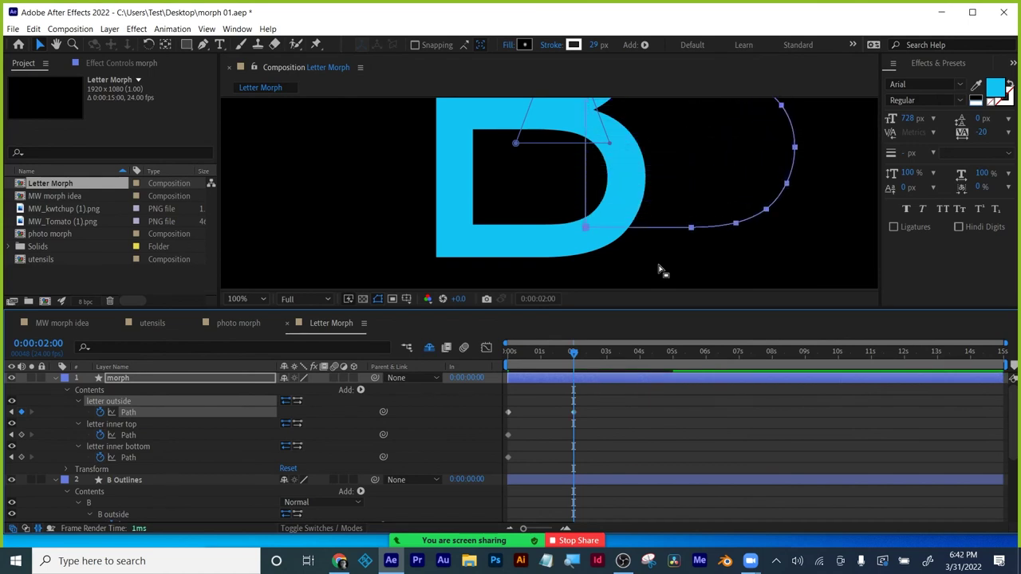
{"action": "key", "text": "Left"}
{"action": "key", "text": "Left"}
{"action": "key", "text": "Left"}
{"action": "key", "text": "Left"}
{"action": "key", "text": "Left"}
{"action": "key", "text": "Left"}
{"action": "key", "text": "Left"}
{"action": "key", "text": "Left"}
{"action": "key", "text": "Left"}
{"action": "key", "text": "Left"}
{"action": "key", "text": "Left"}
{"action": "key", "text": "Left"}
{"action": "key", "text": "Left"}
{"action": "key", "text": "Left"}
{"action": "key", "text": "Left"}
{"action": "key", "text": "Left"}
{"action": "key", "text": "Left"}
{"action": "key", "text": "Left"}
{"action": "key", "text": "Left"}
{"action": "key", "text": "Left"}
{"action": "key", "text": "Left"}
{"action": "key", "text": "Left"}
{"action": "key", "text": "Left"}
{"action": "key", "text": "Left"}
{"action": "key", "text": "Left"}
{"action": "key", "text": "Left"}
{"action": "key", "text": "Left"}
{"action": "key", "text": "Left"}
{"action": "key", "text": "Left"}
{"action": "key", "text": "Left"}
{"action": "key", "text": "Left"}
{"action": "key", "text": "Left"}
{"action": "key", "text": "Left"}
{"action": "key", "text": "Left"}
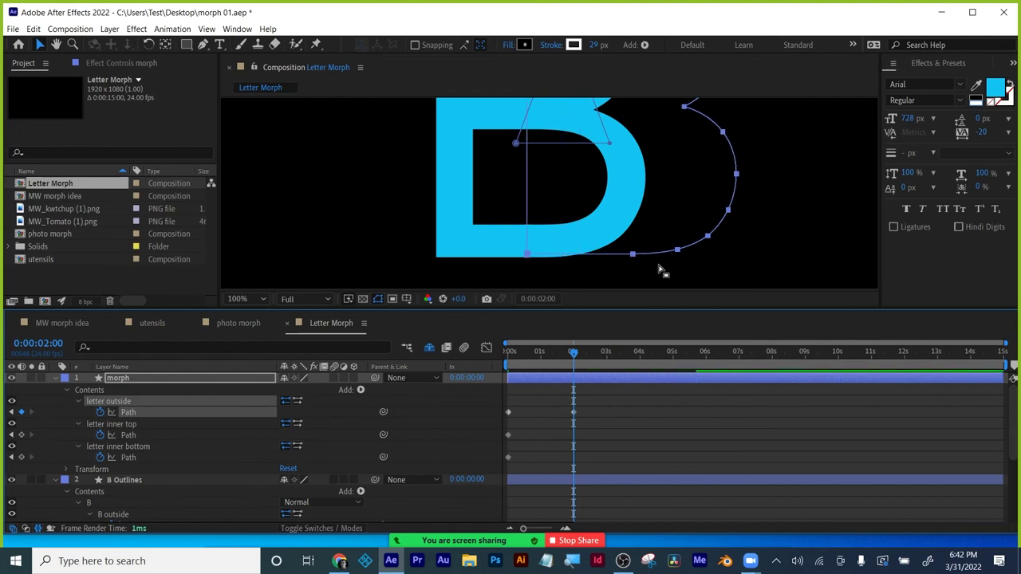
{"action": "key", "text": "Left"}
{"action": "key", "text": "Left"}
{"action": "key", "text": "Left"}
{"action": "key", "text": "Left"}
{"action": "key", "text": "Left"}
{"action": "key", "text": "Left"}
{"action": "key", "text": "Left"}
{"action": "key", "text": "Left"}
{"action": "key", "text": "Left"}
{"action": "key", "text": "Left"}
{"action": "key", "text": "Left"}
{"action": "key", "text": "Left"}
{"action": "key", "text": "Left"}
{"action": "key", "text": "Left"}
{"action": "key", "text": "Left"}
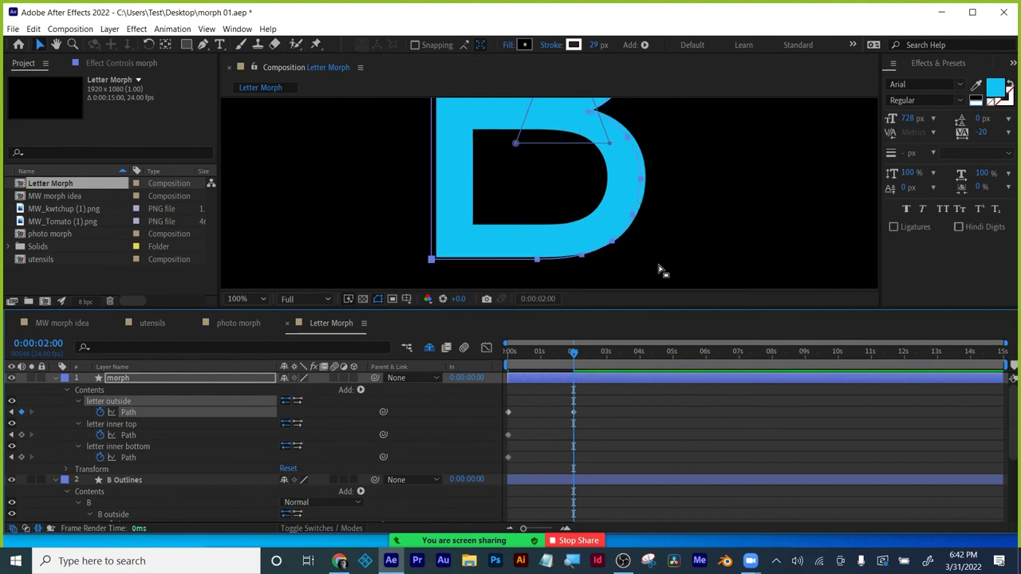
{"action": "key", "text": "Right"}
{"action": "key", "text": "Right"}
{"action": "key", "text": "Right"}
{"action": "key", "text": "Right"}
{"action": "key", "text": "Right"}
{"action": "key", "text": "Right"}
{"action": "key", "text": "Up"}
{"action": "key", "text": "Up"}
{"action": "key", "text": "Up"}
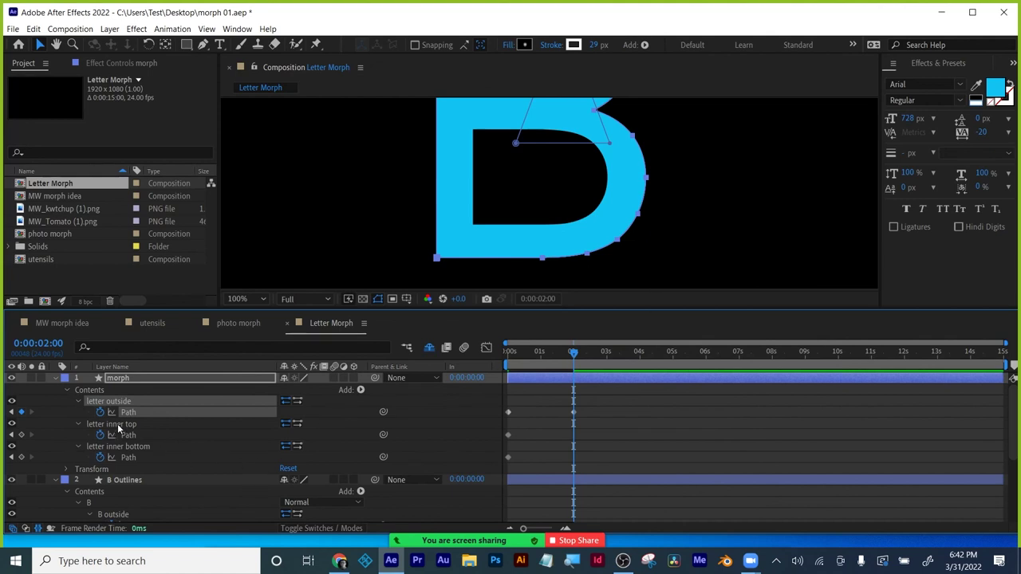
- Copy the B inner top path keyframe from B Outlines onto the morph layer's letter inner top path at 2 seconds
{"action": "scroll", "coordinate": [146, 488], "scroll_direction": "down", "scroll_amount": 3}
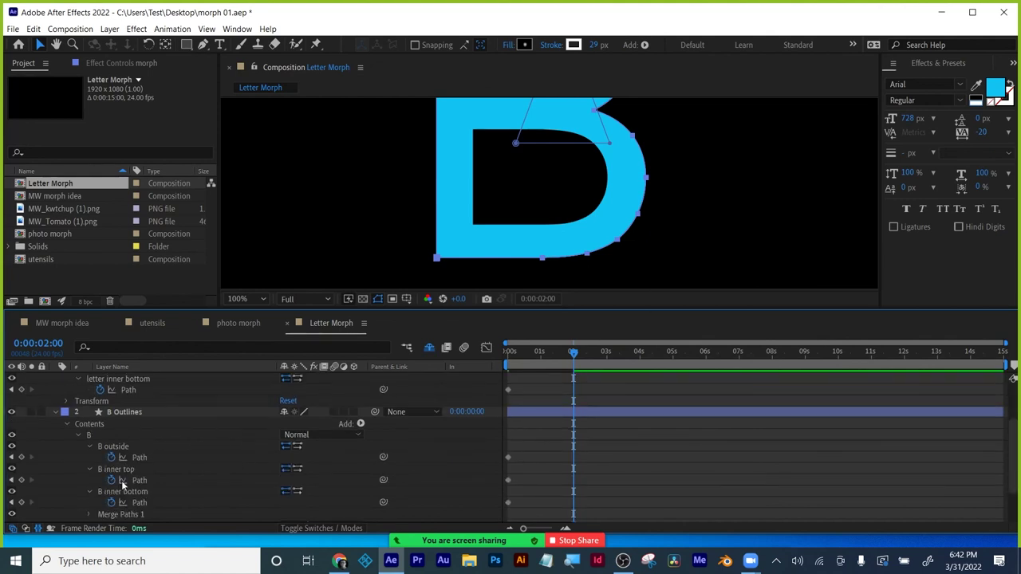
{"action": "left_click", "coordinate": [120, 471]}
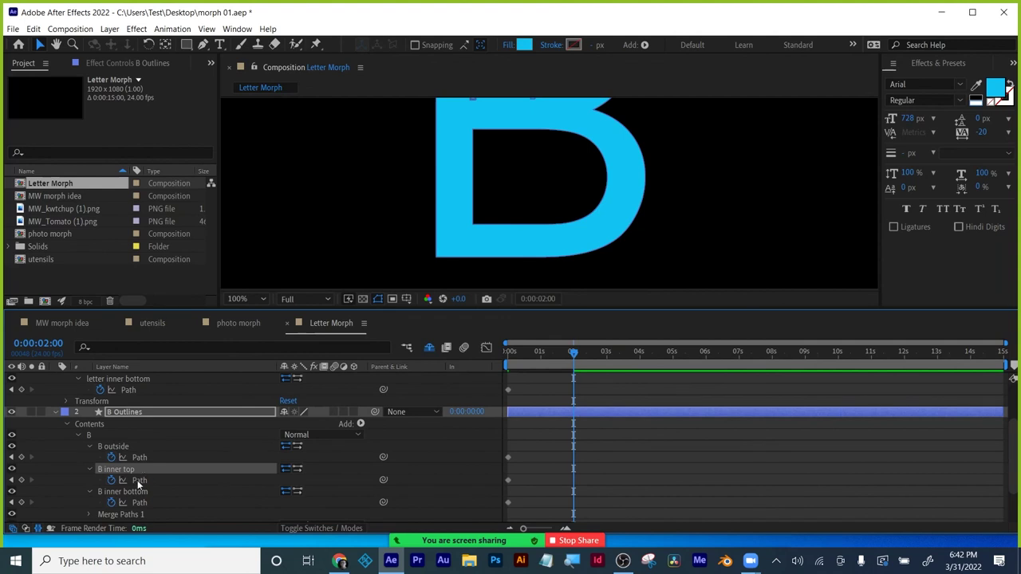
{"action": "left_click", "coordinate": [508, 480]}
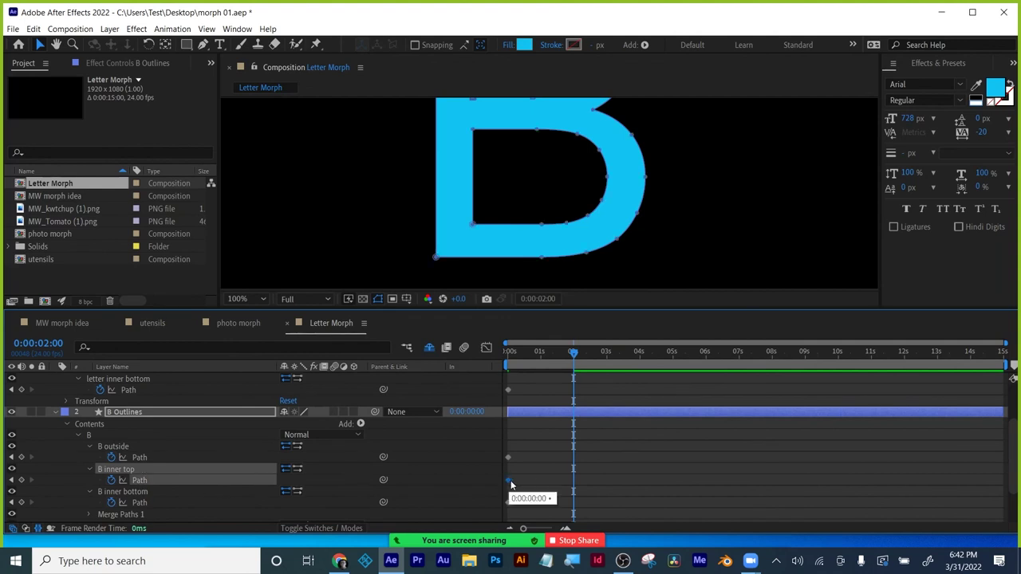
{"action": "scroll", "coordinate": [588, 443], "scroll_direction": "up", "scroll_amount": 2}
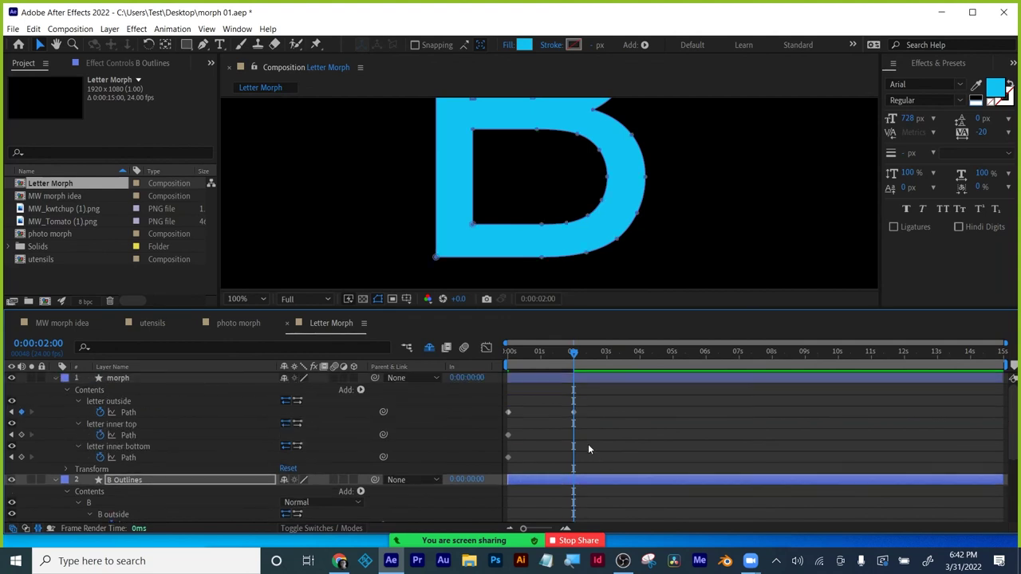
{"action": "left_click", "coordinate": [120, 423]}
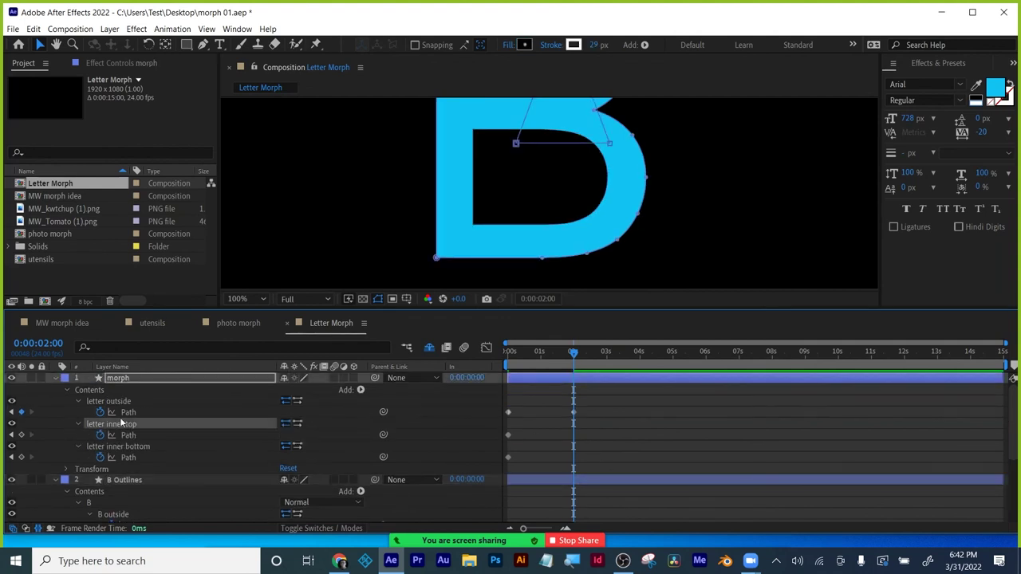
{"action": "left_click", "coordinate": [20, 435]}
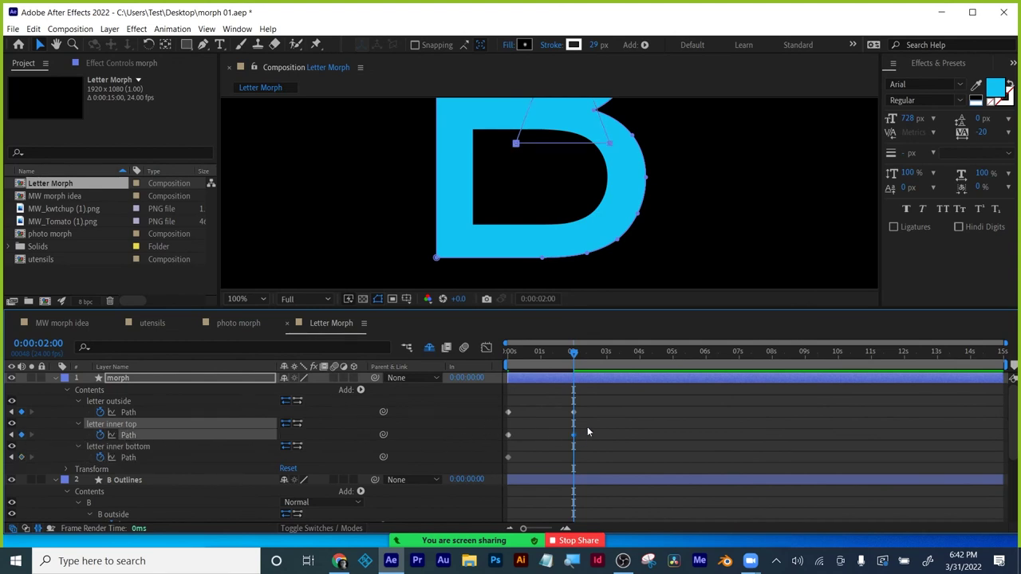
{"action": "mouse_move", "coordinate": [586, 427]}
{"action": "left_mouse_down"}
{"action": "mouse_move", "coordinate": [562, 437]}
{"action": "mouse_move", "coordinate": [578, 439]}
{"action": "left_mouse_up"}
- Nudge the pasted letter inner top path down and left until it lines up with the B's upper counter
{"action": "key", "text": "h"}
{"action": "left_click_drag", "start_coordinate": [685, 199], "coordinate": [688, 209]}
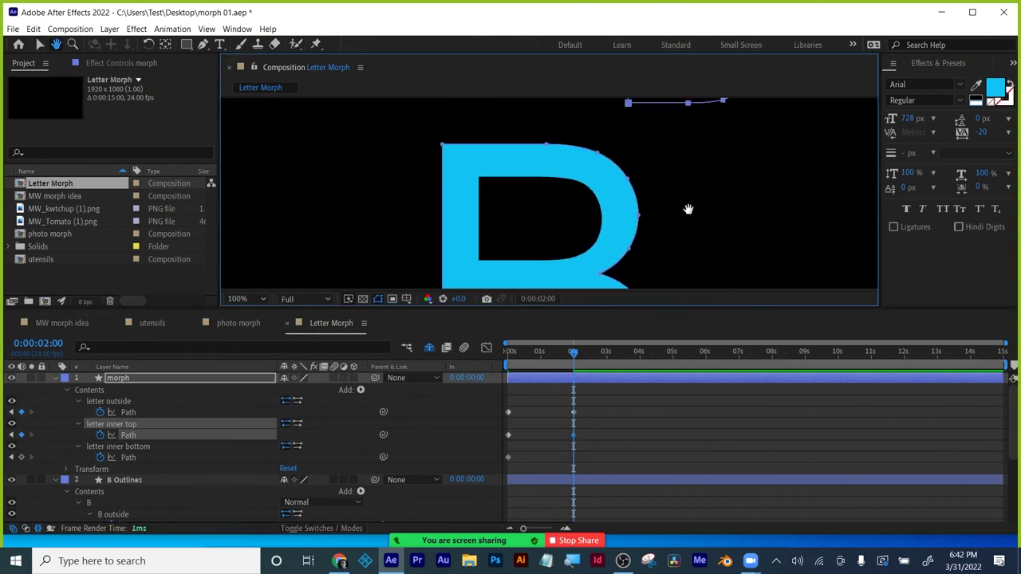
{"action": "key", "text": "v"}
{"action": "key", "text": "shift+Left"}
{"action": "key", "text": "shift+Left"}
{"action": "key", "text": "shift+Left"}
{"action": "key", "text": "shift+Left"}
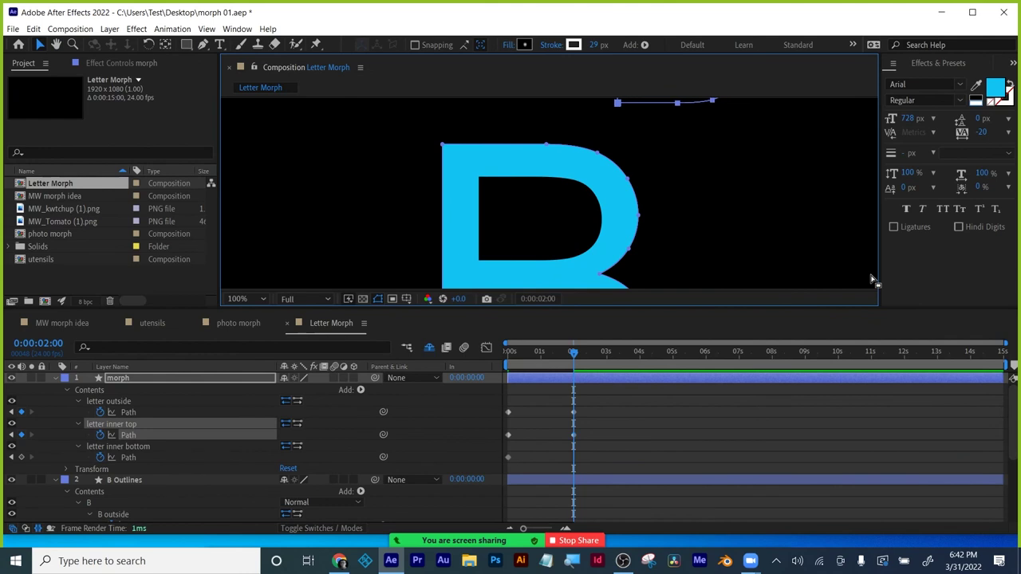
{"action": "key", "text": "shift+Down"}
{"action": "key", "text": "shift+Down"}
{"action": "key", "text": "shift+Down"}
{"action": "key", "text": "shift+Down"}
{"action": "key", "text": "shift+Down"}
{"action": "key", "text": "shift+Down"}
{"action": "key", "text": "shift+Down"}
{"action": "key", "text": "shift+Down"}
{"action": "key", "text": "shift+Down"}
{"action": "key", "text": "shift+Down"}
{"action": "key", "text": "shift+Down"}
{"action": "key", "text": "shift+Down"}
{"action": "key", "text": "shift+Down"}
{"action": "key", "text": "shift+Down"}
{"action": "key", "text": "shift+Down"}
{"action": "key", "text": "shift+Down"}
{"action": "key", "text": "shift+Down"}
{"action": "key", "text": "shift+Down"}
{"action": "key", "text": "shift+Down"}
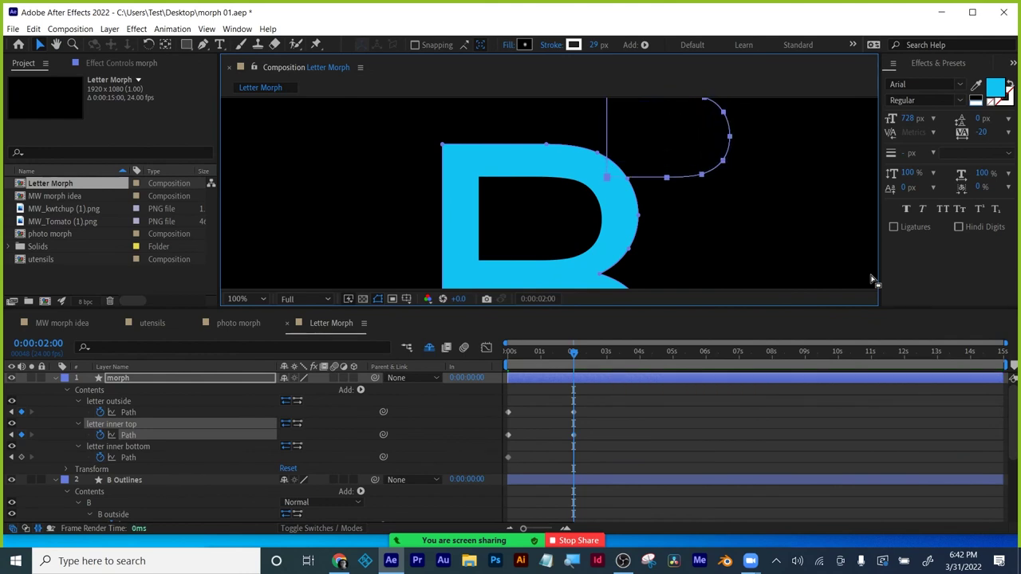
{"action": "key", "text": "shift+Left"}
{"action": "key", "text": "shift+Left"}
{"action": "key", "text": "shift+Left"}
{"action": "key", "text": "shift+Left"}
{"action": "key", "text": "shift+Left"}
{"action": "key", "text": "shift+Left"}
{"action": "key", "text": "shift+Left"}
{"action": "key", "text": "shift+Left"}
{"action": "key", "text": "shift+Left"}
{"action": "key", "text": "shift+Left"}
{"action": "key", "text": "shift+Left"}
{"action": "key", "text": "shift+Left"}
{"action": "key", "text": "shift+Left"}
{"action": "key", "text": "shift+Left"}
{"action": "key", "text": "shift+Left"}
{"action": "key", "text": "shift+Left"}
{"action": "key", "text": "shift+Left"}
{"action": "key", "text": "shift+Left"}
{"action": "key", "text": "shift+Left"}
{"action": "key", "text": "shift+Left"}
{"action": "key", "text": "shift+Left"}
{"action": "key", "text": "shift+Left"}
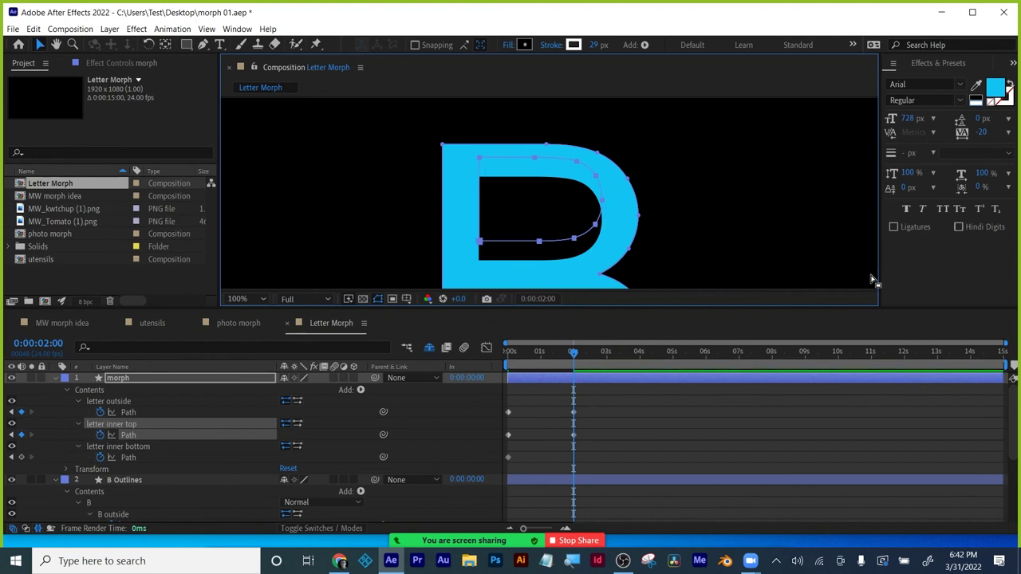
{"action": "key", "text": "shift+Down"}
{"action": "key", "text": "shift+Down"}
{"action": "key", "text": "shift+Down"}
{"action": "key", "text": "shift+Down"}
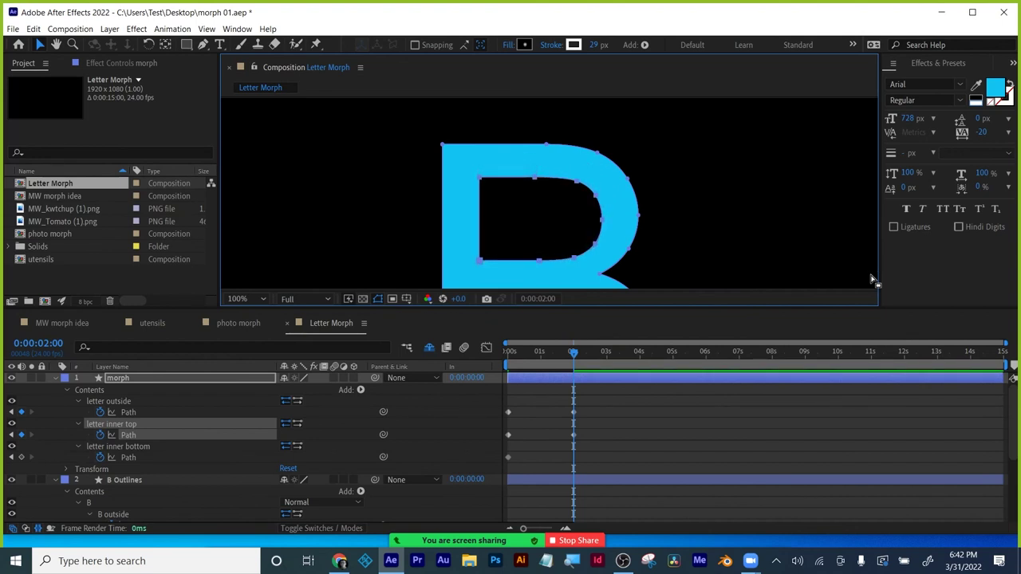
{"action": "left_click", "coordinate": [632, 423]}
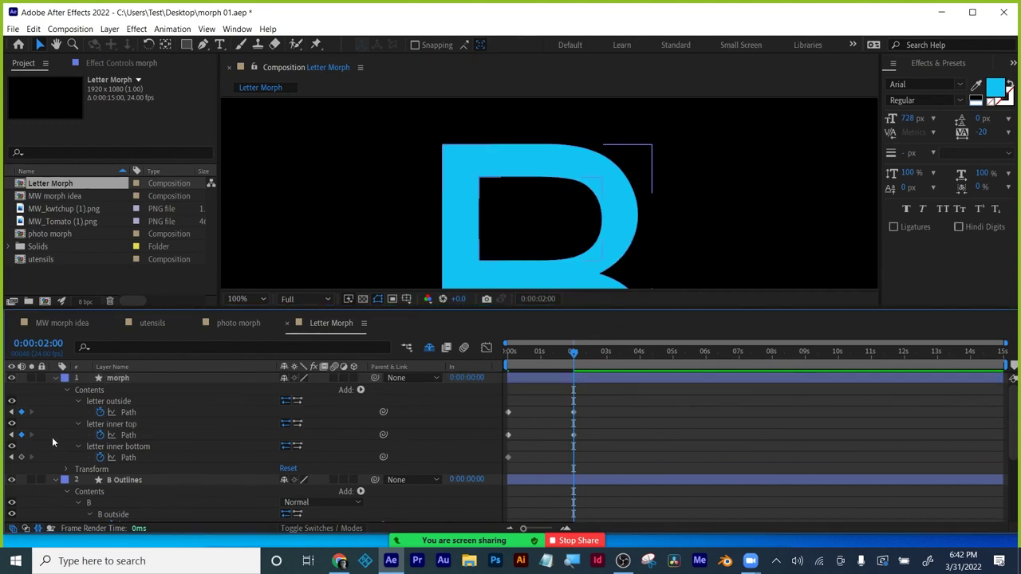
- Copy the B inner bottom path keyframe onto the morph layer's letter inner bottom path at 2 seconds and align it with the B's lower counter
{"action": "left_click", "coordinate": [21, 456]}
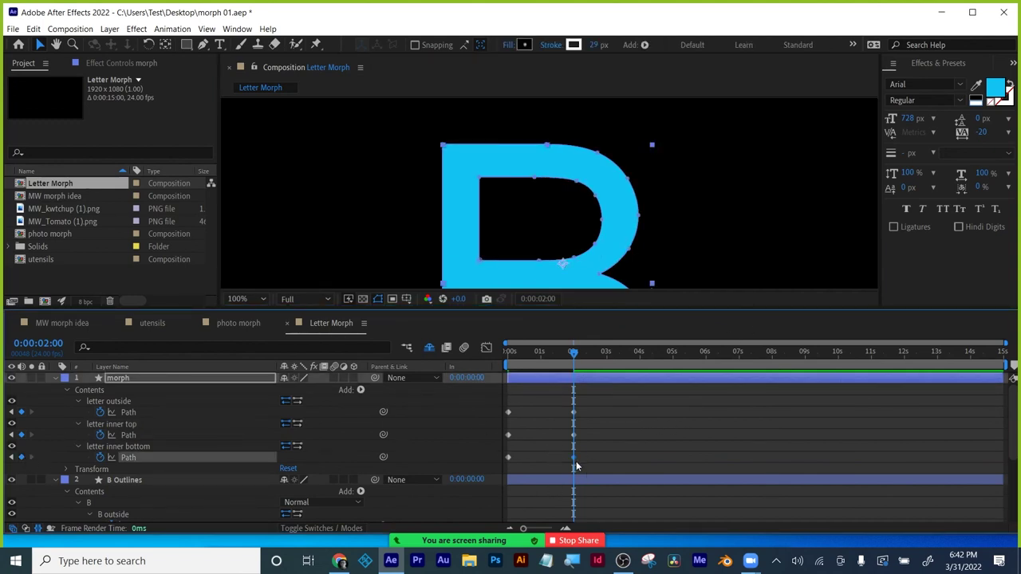
{"action": "key", "text": "h"}
{"action": "left_click_drag", "start_coordinate": [604, 444], "coordinate": [614, 351]}
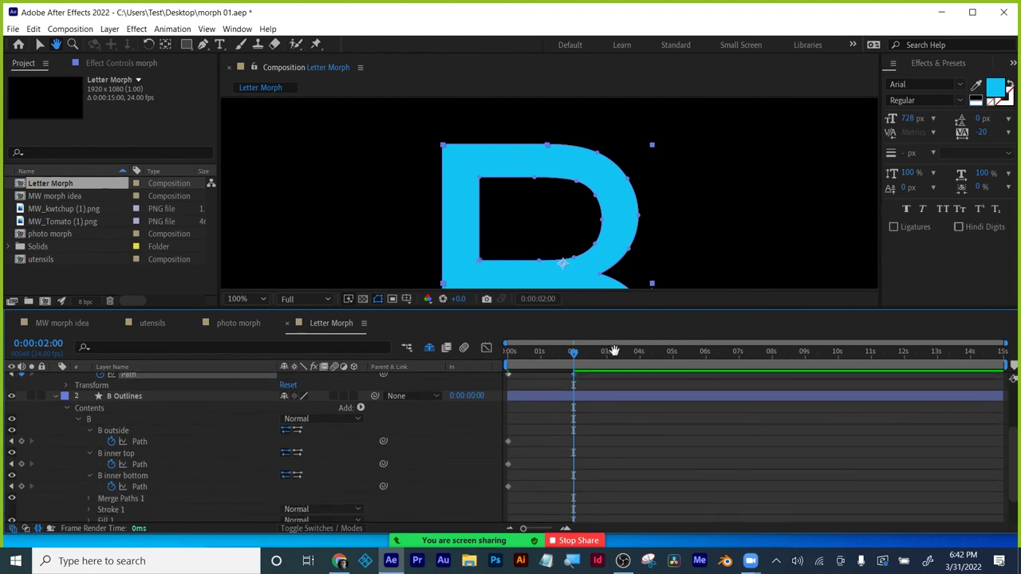
{"action": "key", "text": "v"}
{"action": "left_click", "coordinate": [131, 445]}
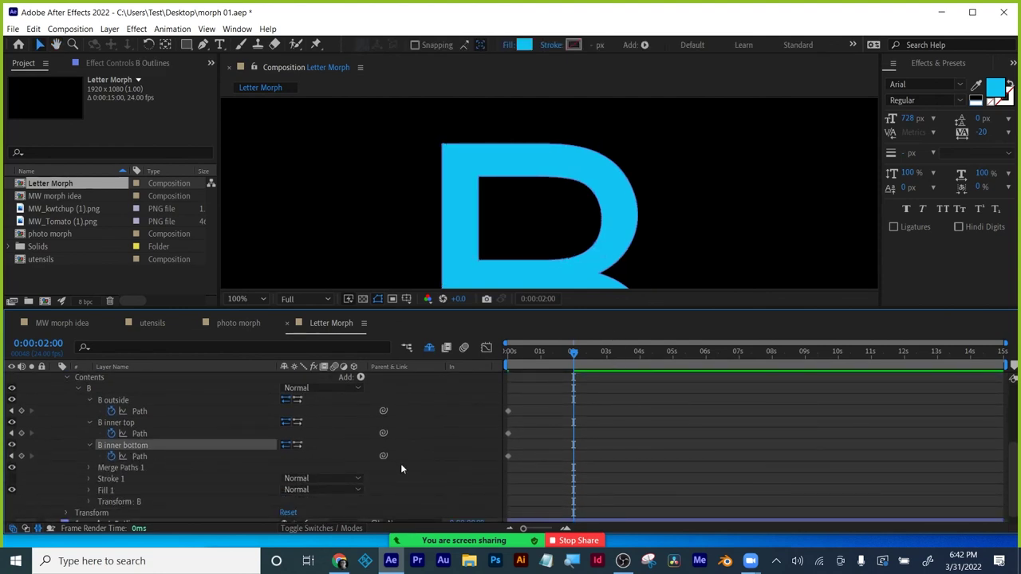
{"action": "left_click", "coordinate": [507, 455]}
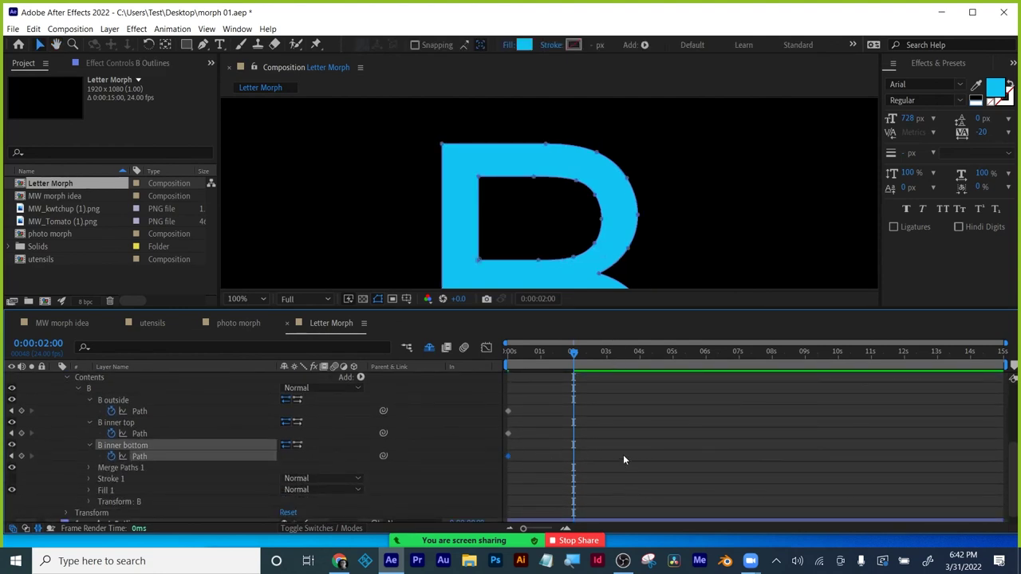
{"action": "scroll", "coordinate": [615, 478], "scroll_direction": "up", "scroll_amount": 3}
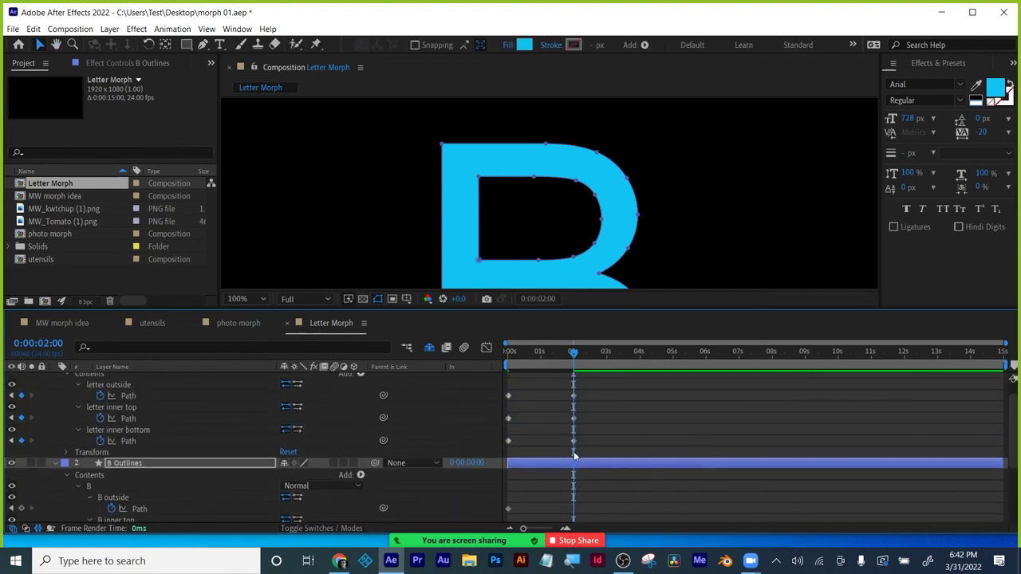
{"action": "left_click", "coordinate": [575, 441]}
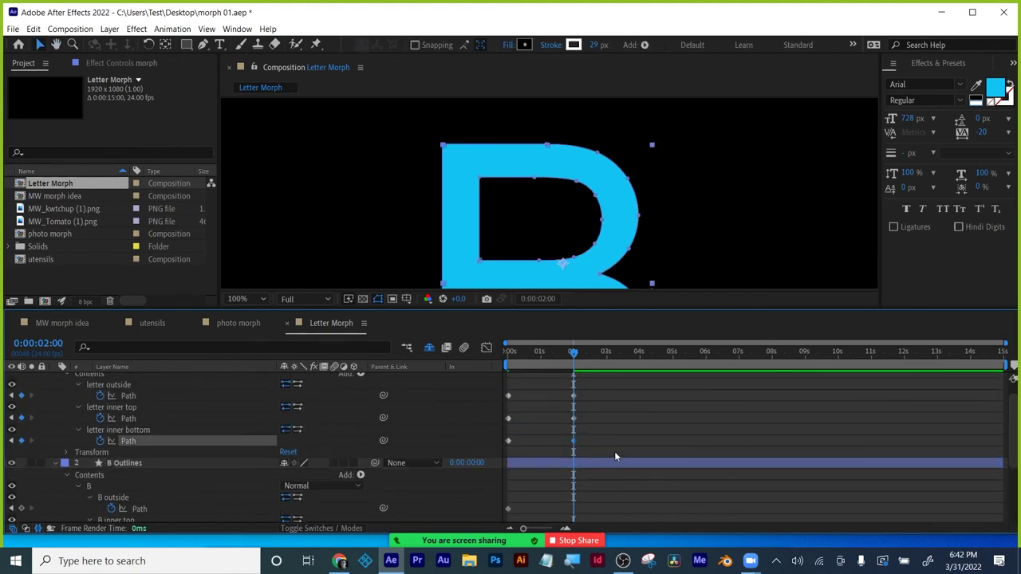
{"action": "key", "text": "ctrl+v"}
{"action": "key", "text": "space"}
{"action": "mouse_move", "coordinate": [553, 237]}
{"action": "left_mouse_down"}
{"action": "mouse_move", "coordinate": [540, 196]}
{"action": "mouse_move", "coordinate": [548, 227]}
{"action": "left_mouse_up"}
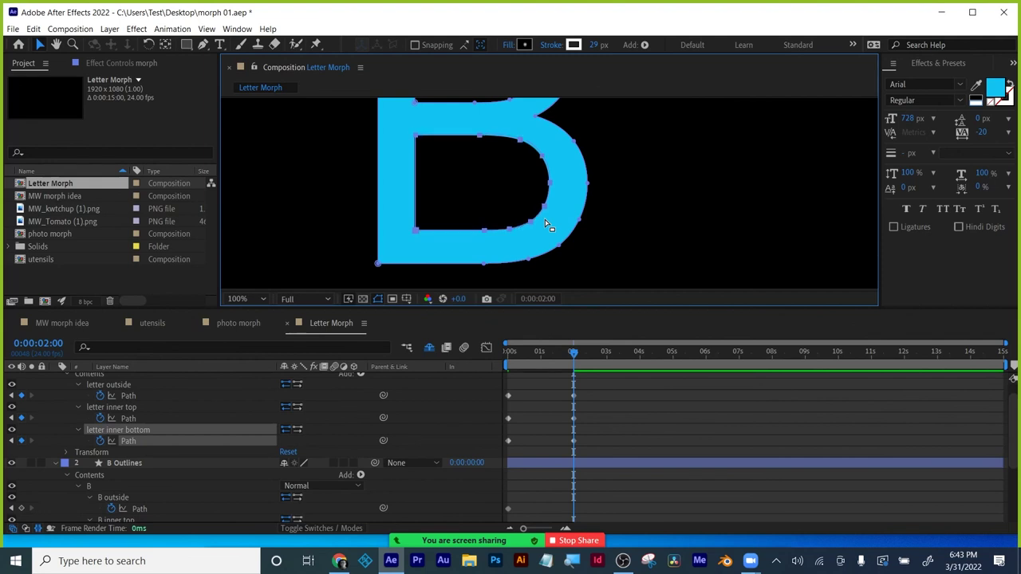
- Collapse and hide the B Outlines layer
{"action": "left_click", "coordinate": [54, 462]}
{"action": "left_click", "coordinate": [11, 479]}
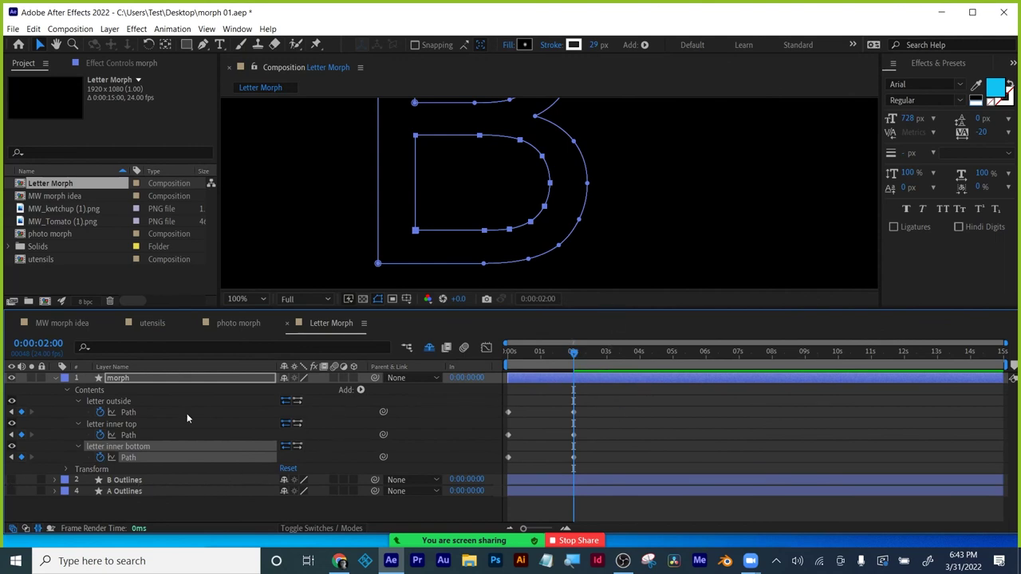
- Add a Fill to the morph layer's Contents and set its colour to purple 936AB0
{"action": "left_click", "coordinate": [361, 391]}
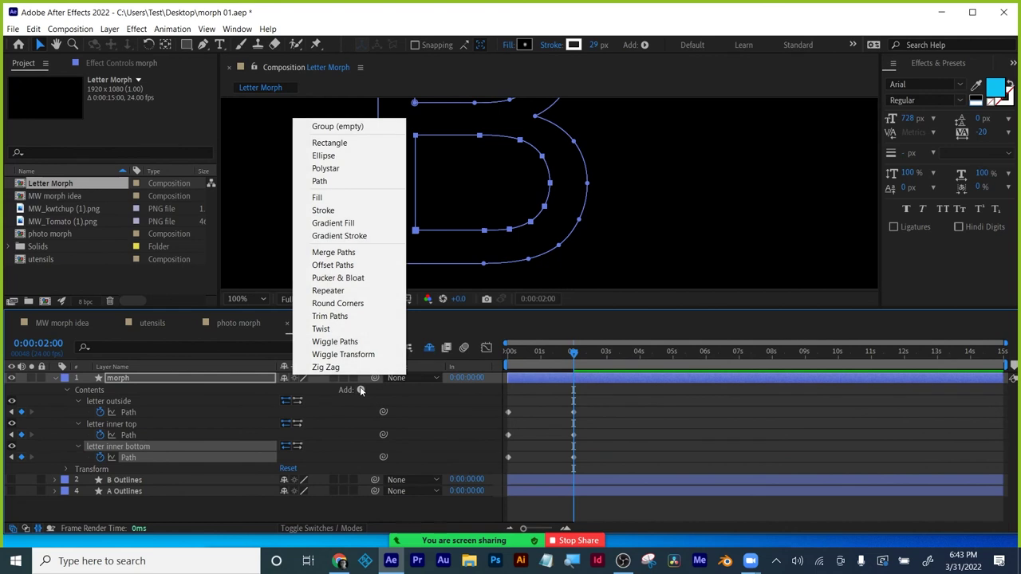
{"action": "left_click", "coordinate": [153, 386]}
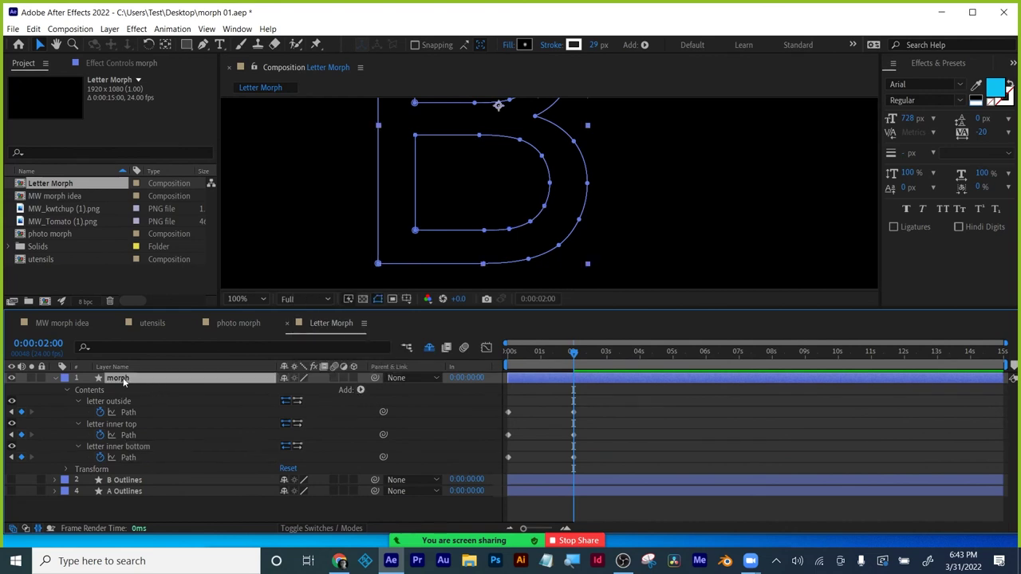
{"action": "left_click", "coordinate": [88, 390]}
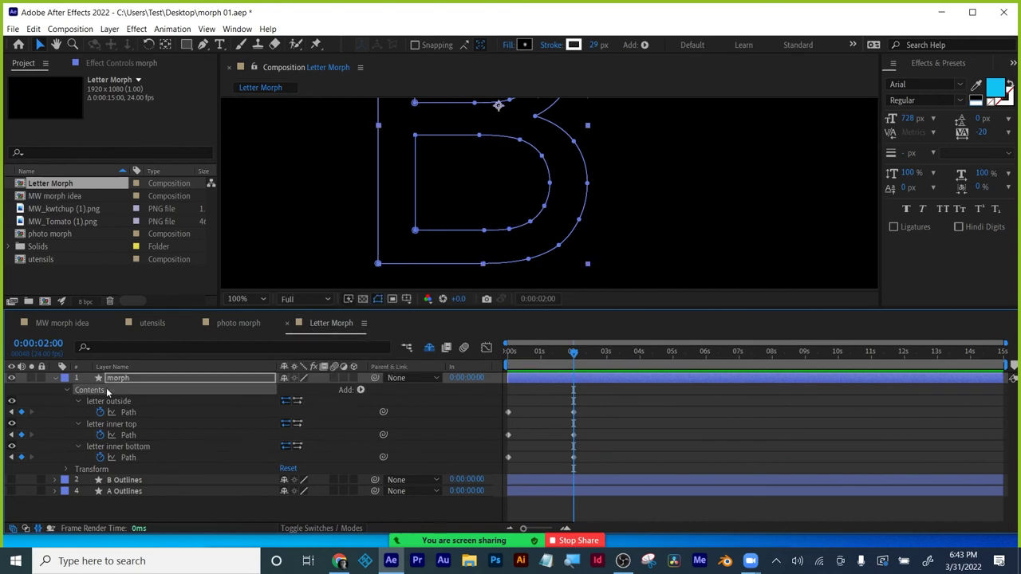
{"action": "left_click", "coordinate": [360, 391]}
{"action": "left_click", "coordinate": [315, 196]}
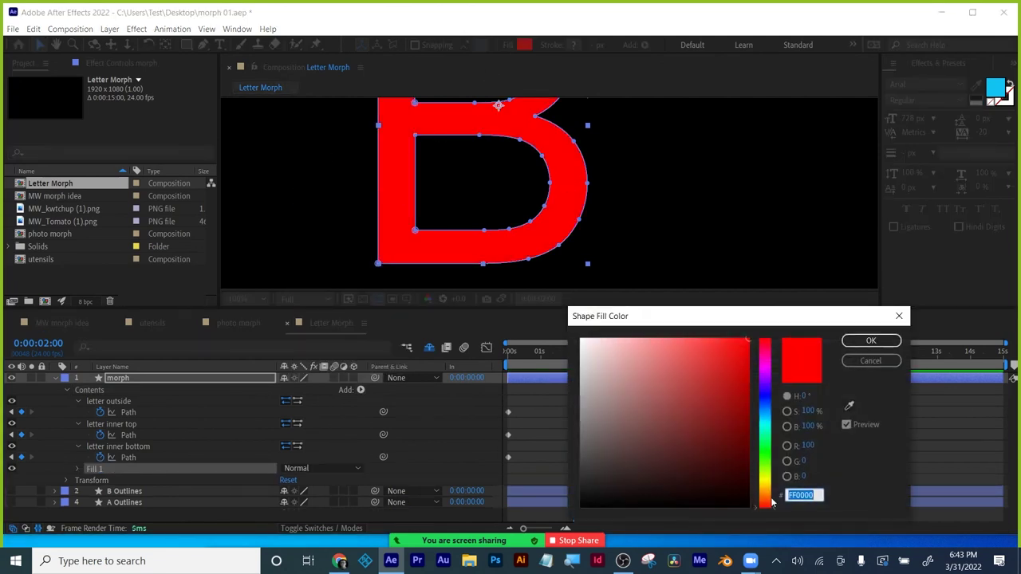
{"action": "left_click_drag", "start_coordinate": [767, 435], "coordinate": [650, 391]}
{"action": "left_click", "coordinate": [870, 341]}
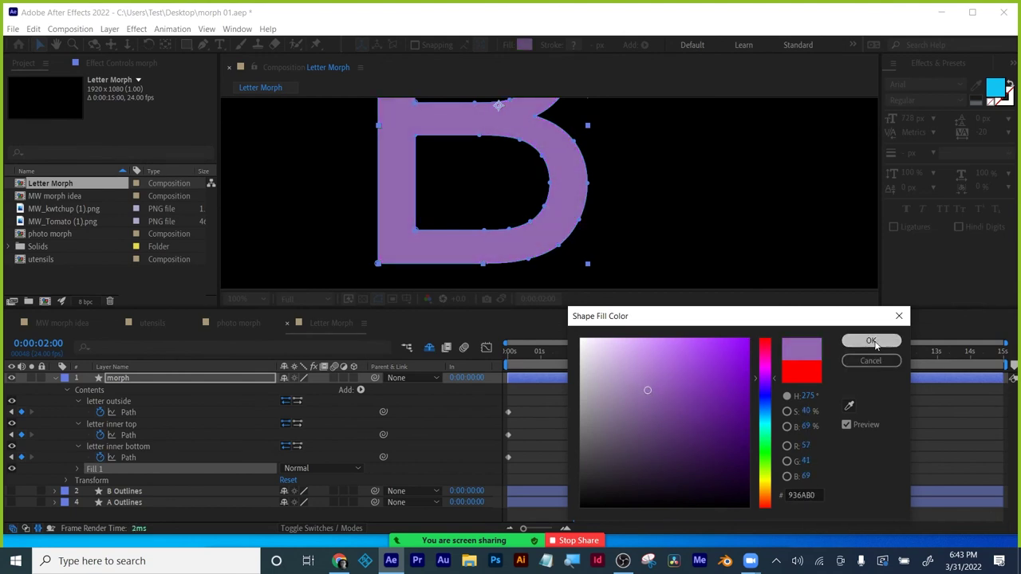
{"action": "left_click", "coordinate": [612, 394]}
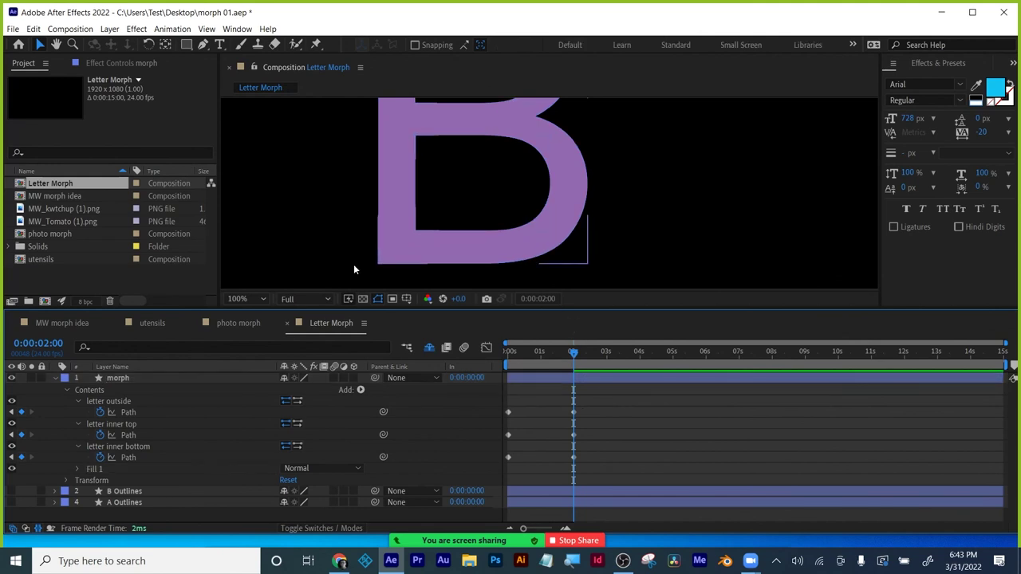
- Scrub the morph from 2 seconds back to the start with the whole composition in view, and save the project
{"action": "left_click", "coordinate": [243, 299]}
{"action": "left_click", "coordinate": [244, 311]}
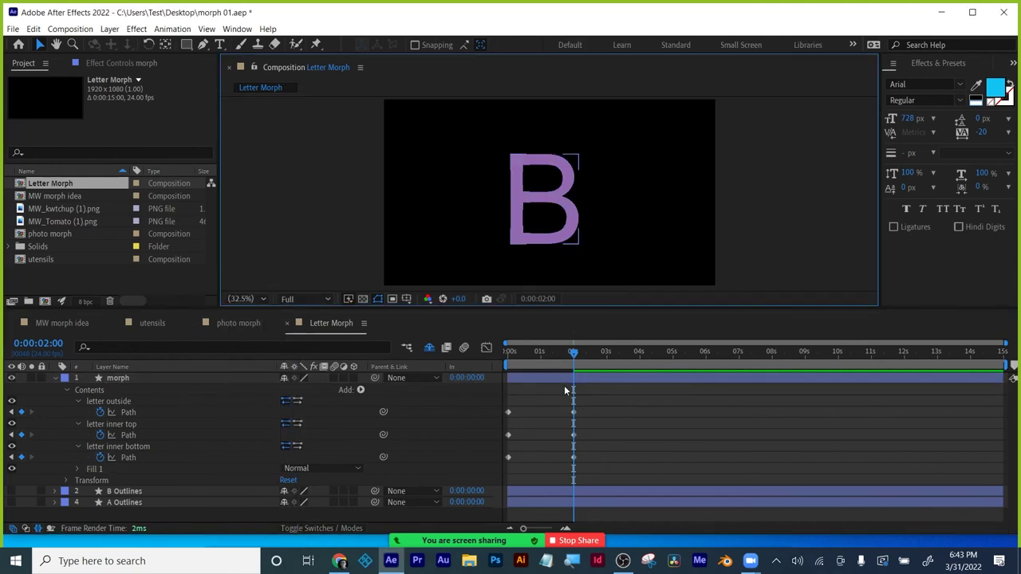
{"action": "left_click_drag", "start_coordinate": [574, 359], "coordinate": [506, 350]}
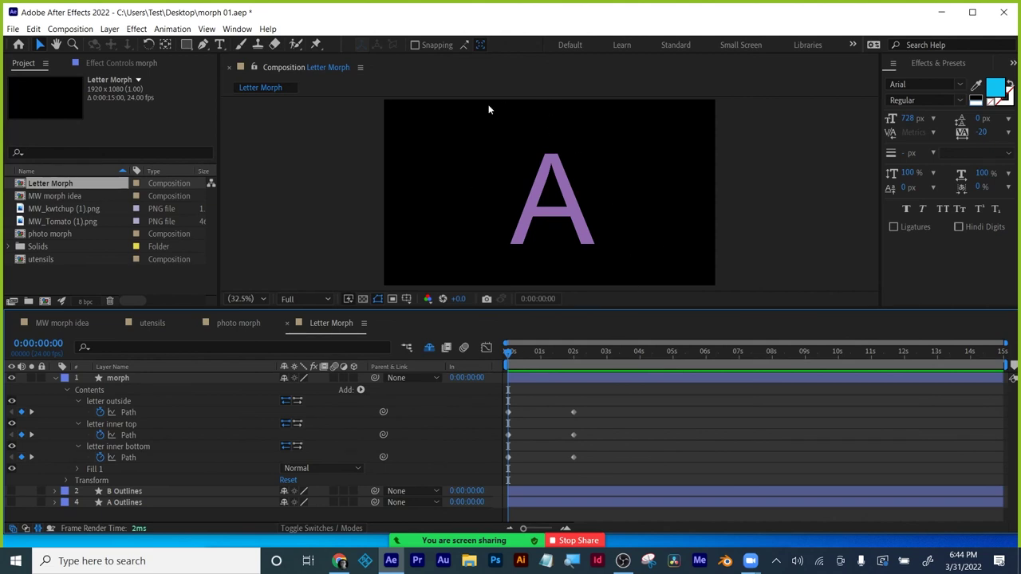
{"action": "mouse_move", "coordinate": [506, 352]}
{"action": "left_mouse_down"}
{"action": "mouse_move", "coordinate": [574, 355]}
{"action": "mouse_move", "coordinate": [515, 352]}
{"action": "mouse_move", "coordinate": [580, 343]}
{"action": "mouse_move", "coordinate": [508, 352]}
{"action": "left_mouse_up"}
{"action": "key", "text": "ctrl+s"}
{"action": "left_click", "coordinate": [595, 386]}
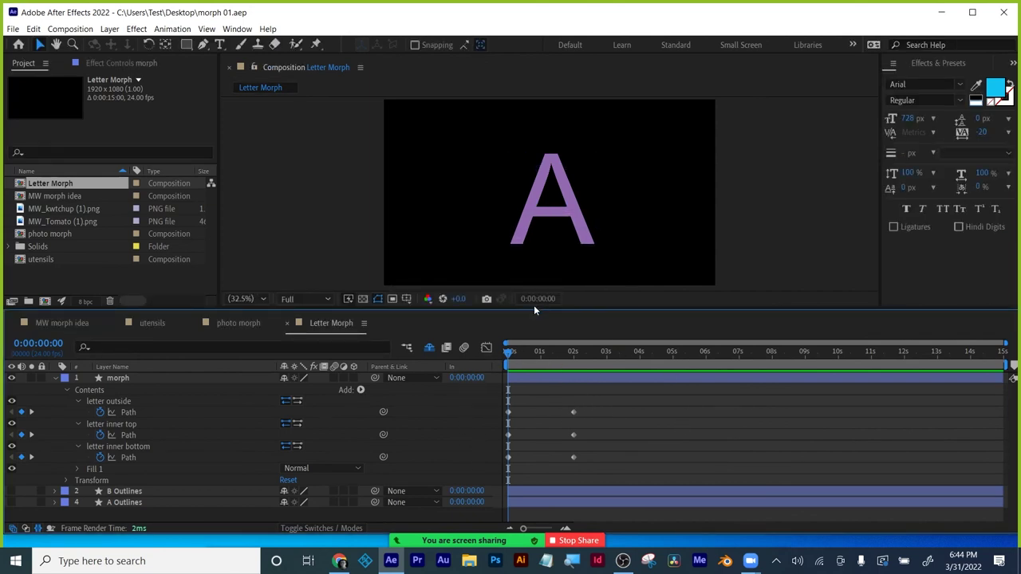